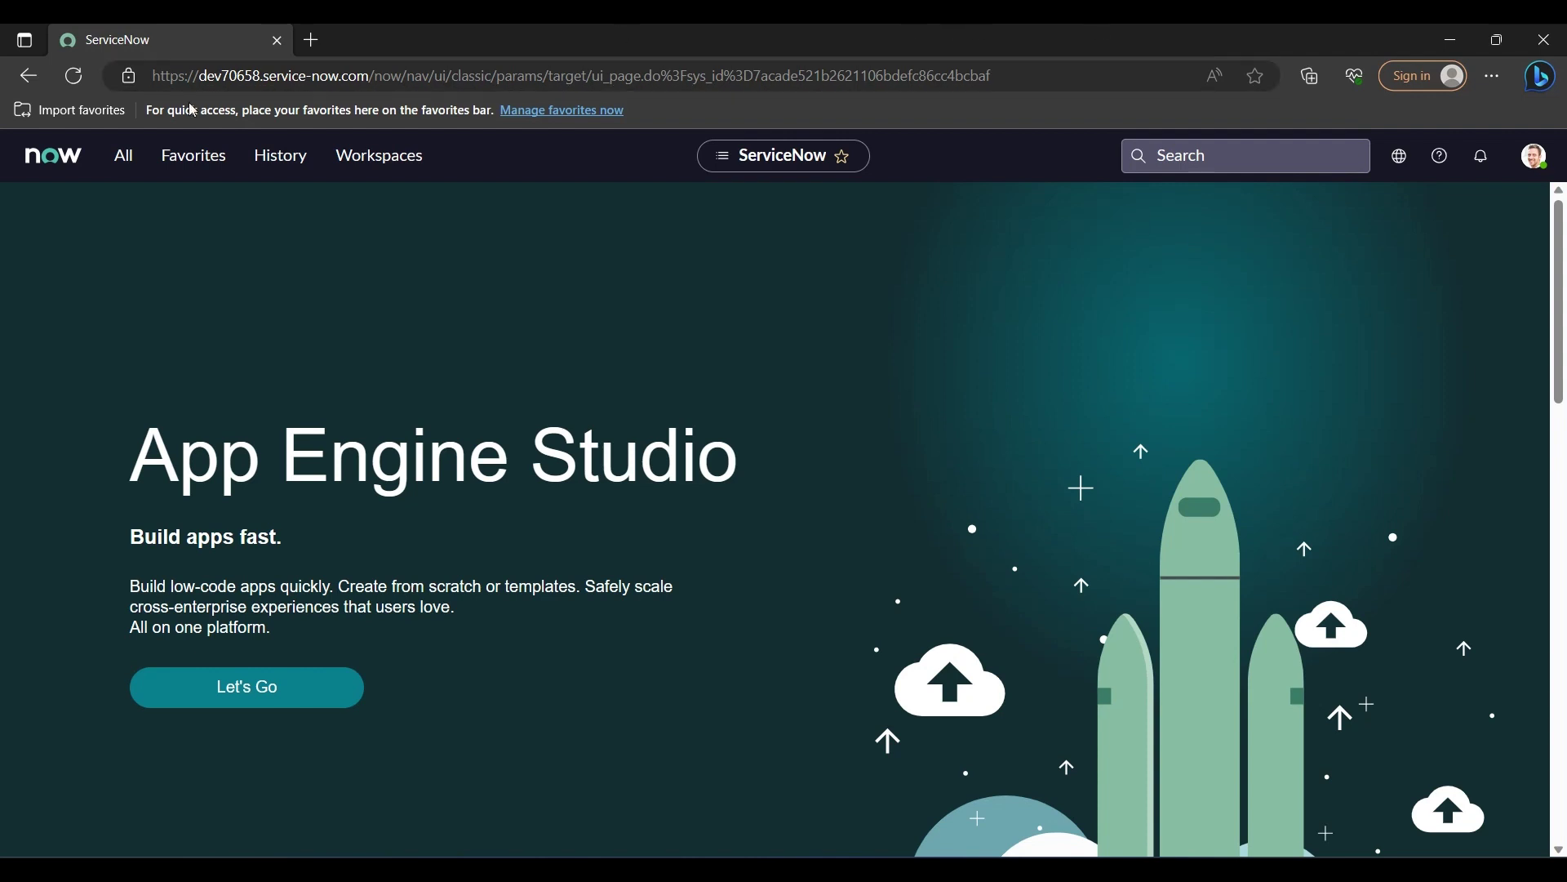
Step: Filter the navigator to 'incident' and open Incident > Open in a new tab
left_click(136, 152)
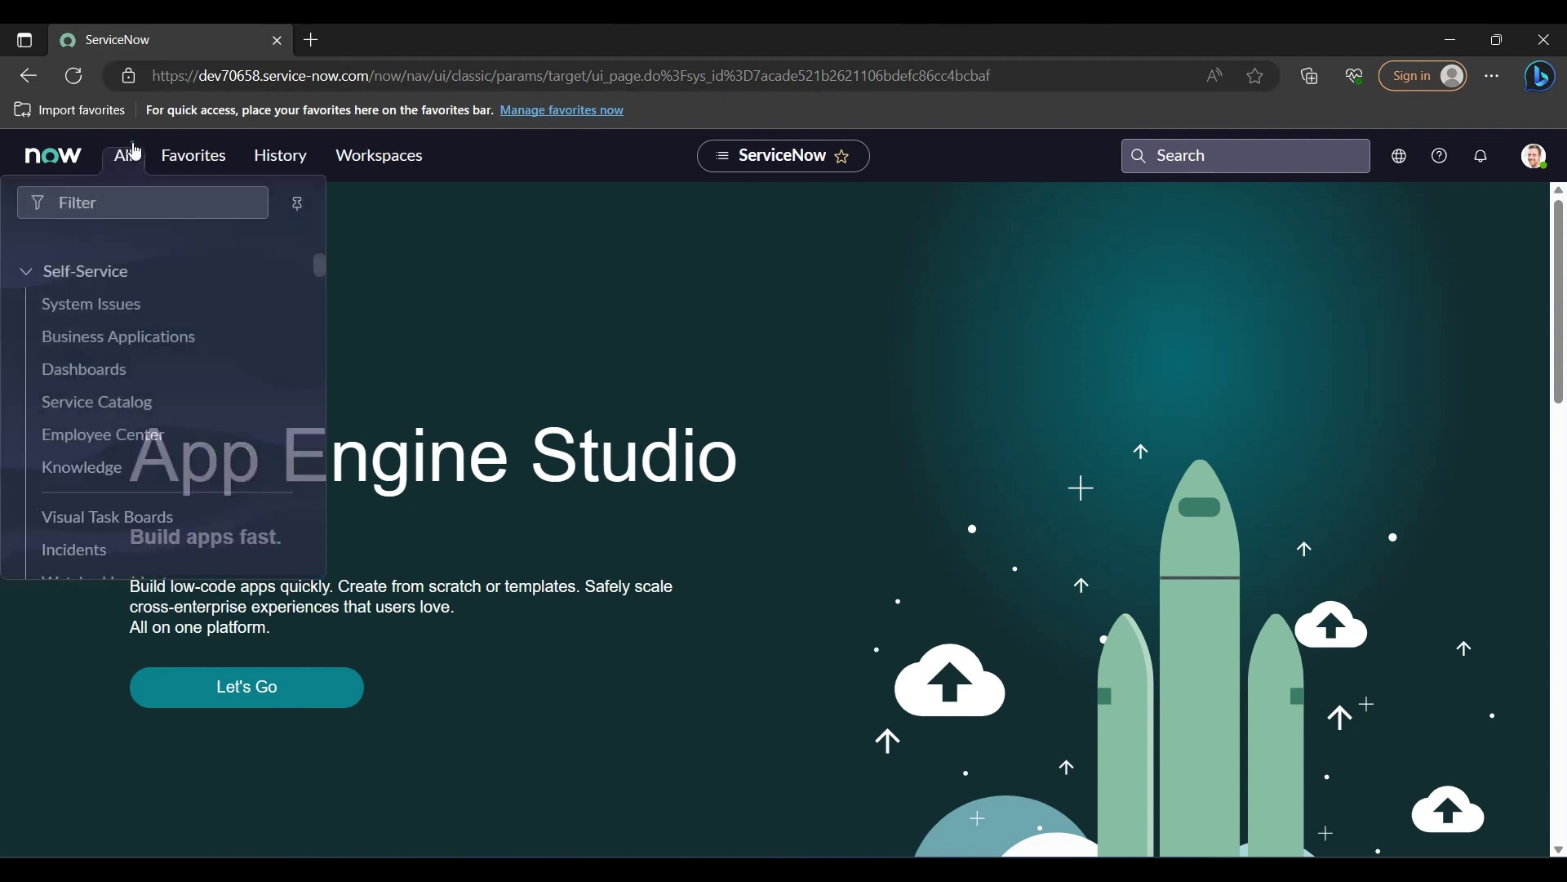
left_click(154, 200)
type("inci")
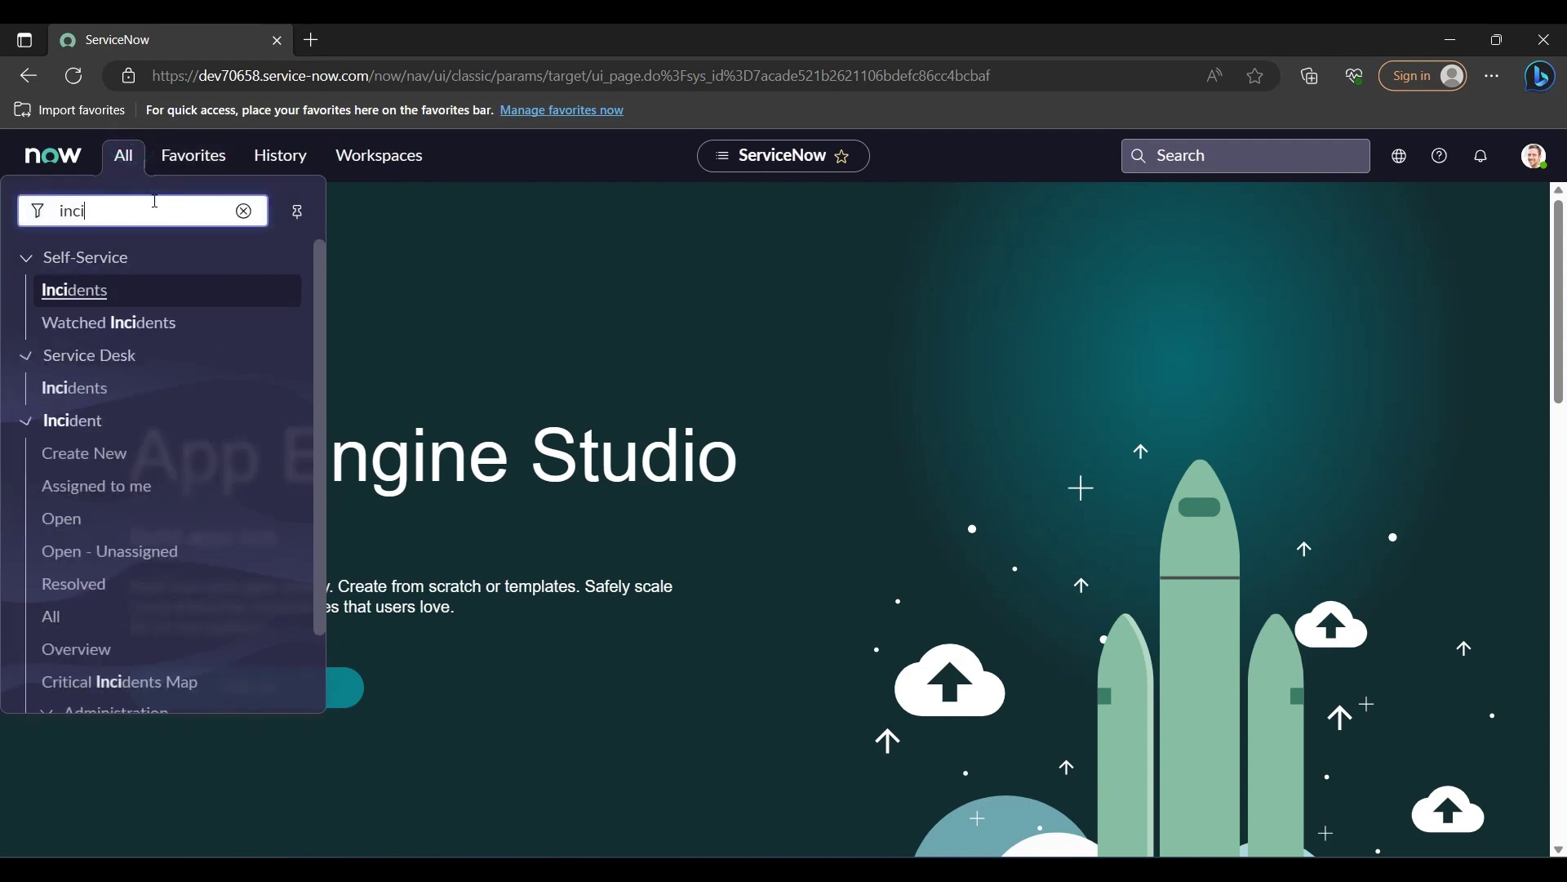
type("dengt")
key("BackSpace")
key("BackSpace")
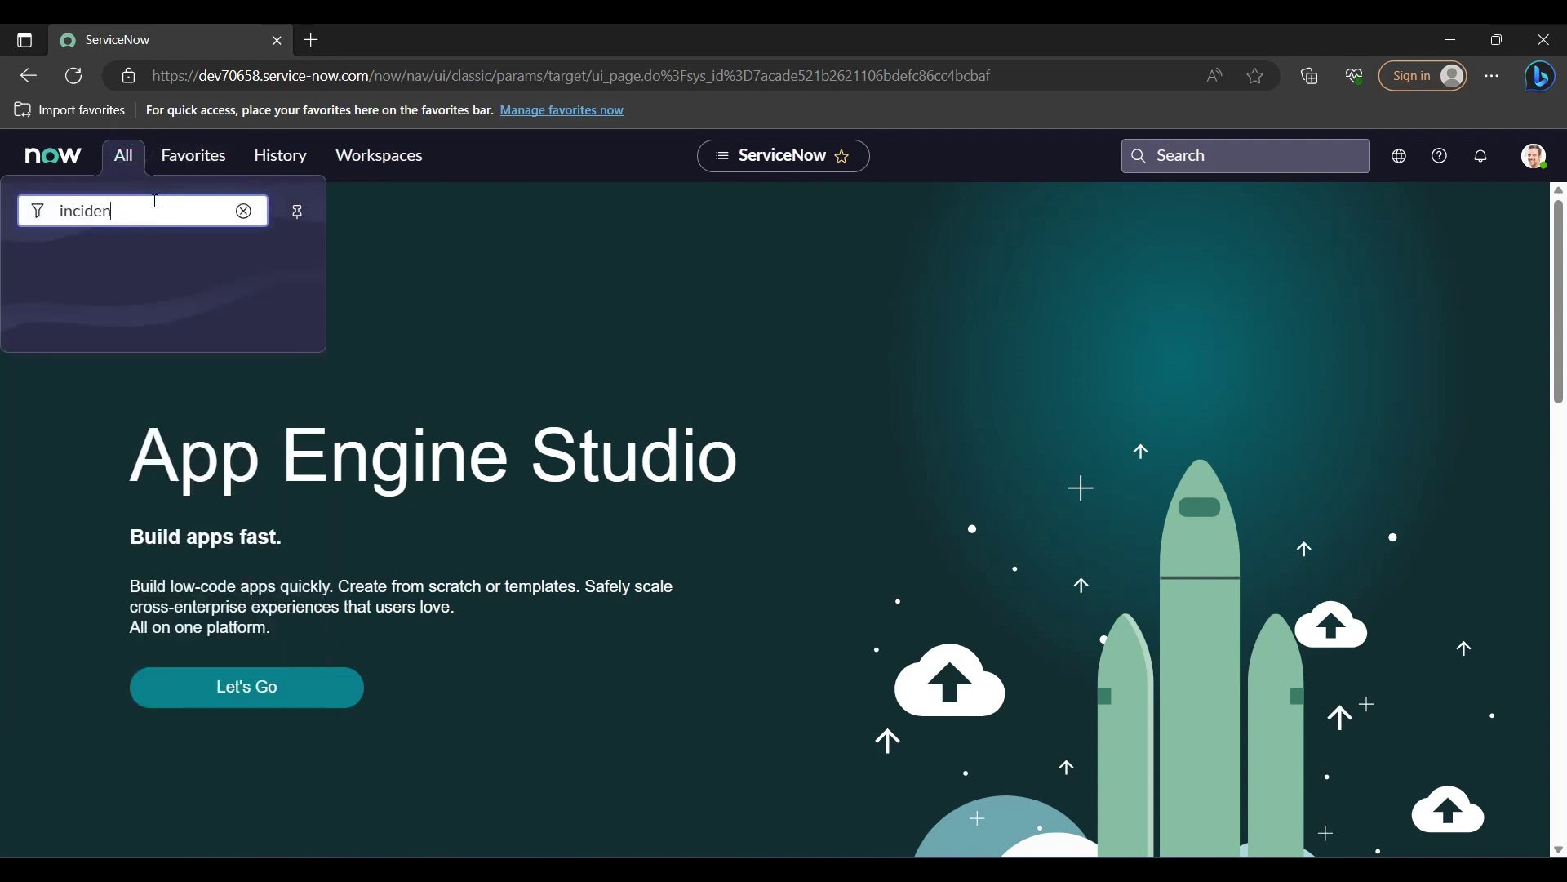
type("t")
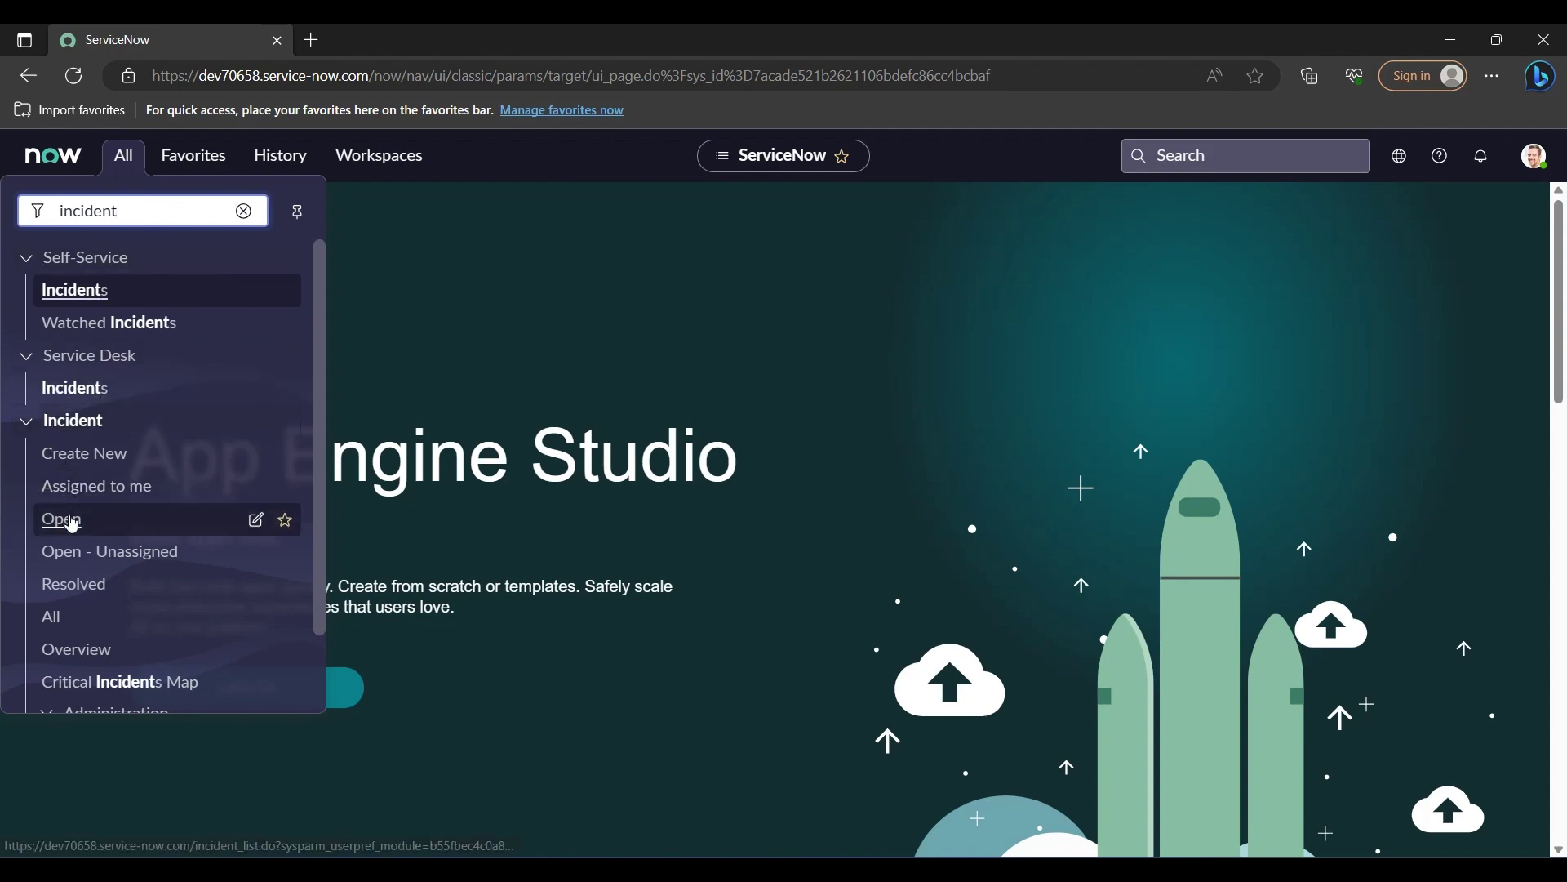
middle_click(61, 520)
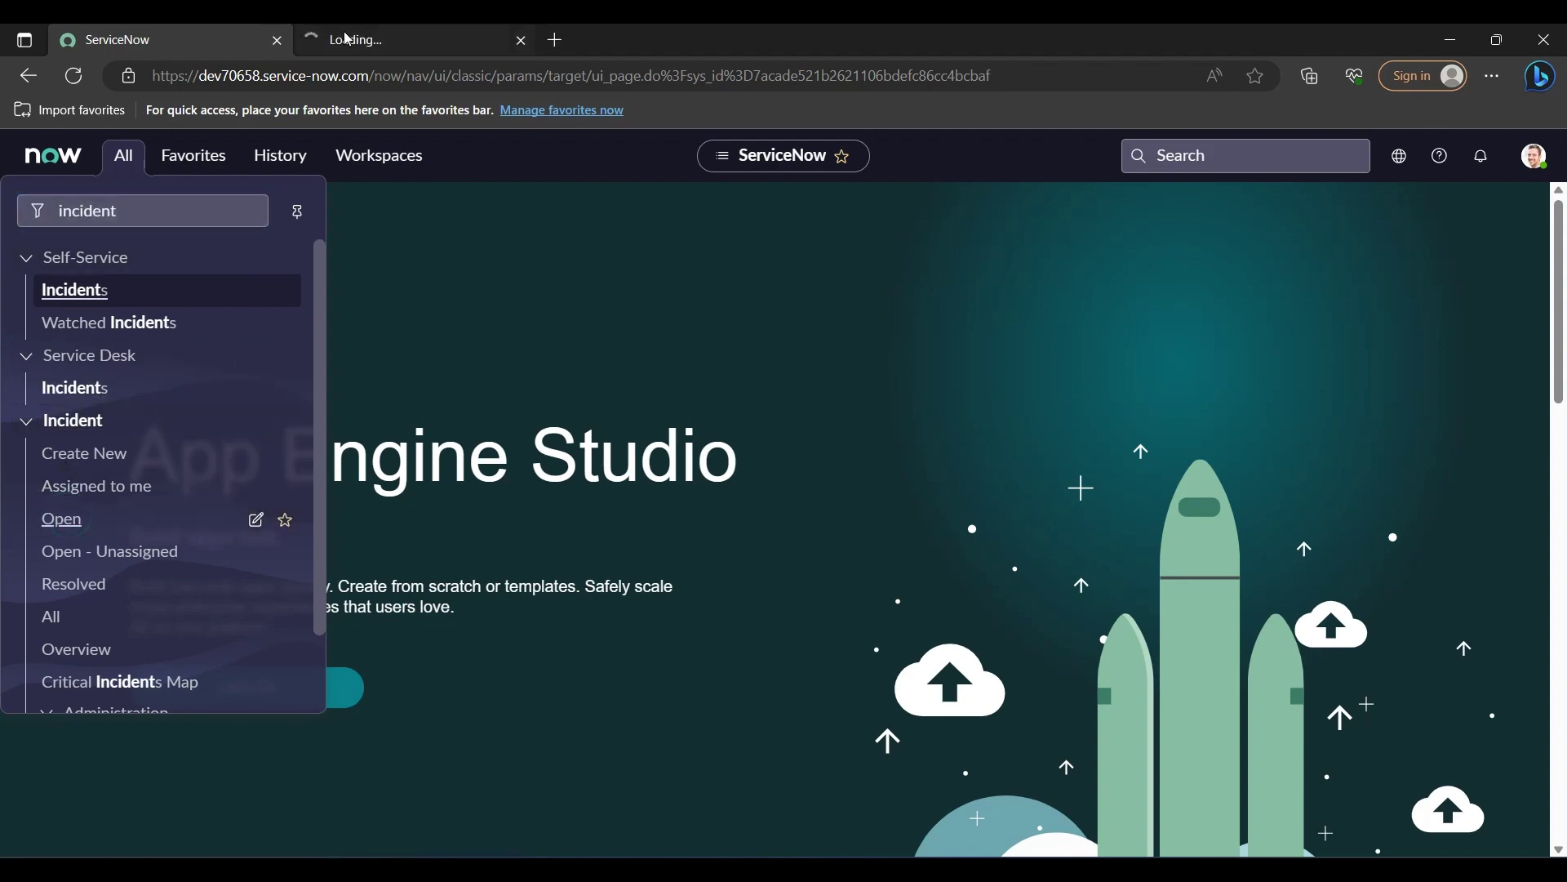
Step: Open incident INC0009009 from the Open incidents list in its own tab
left_click(355, 39)
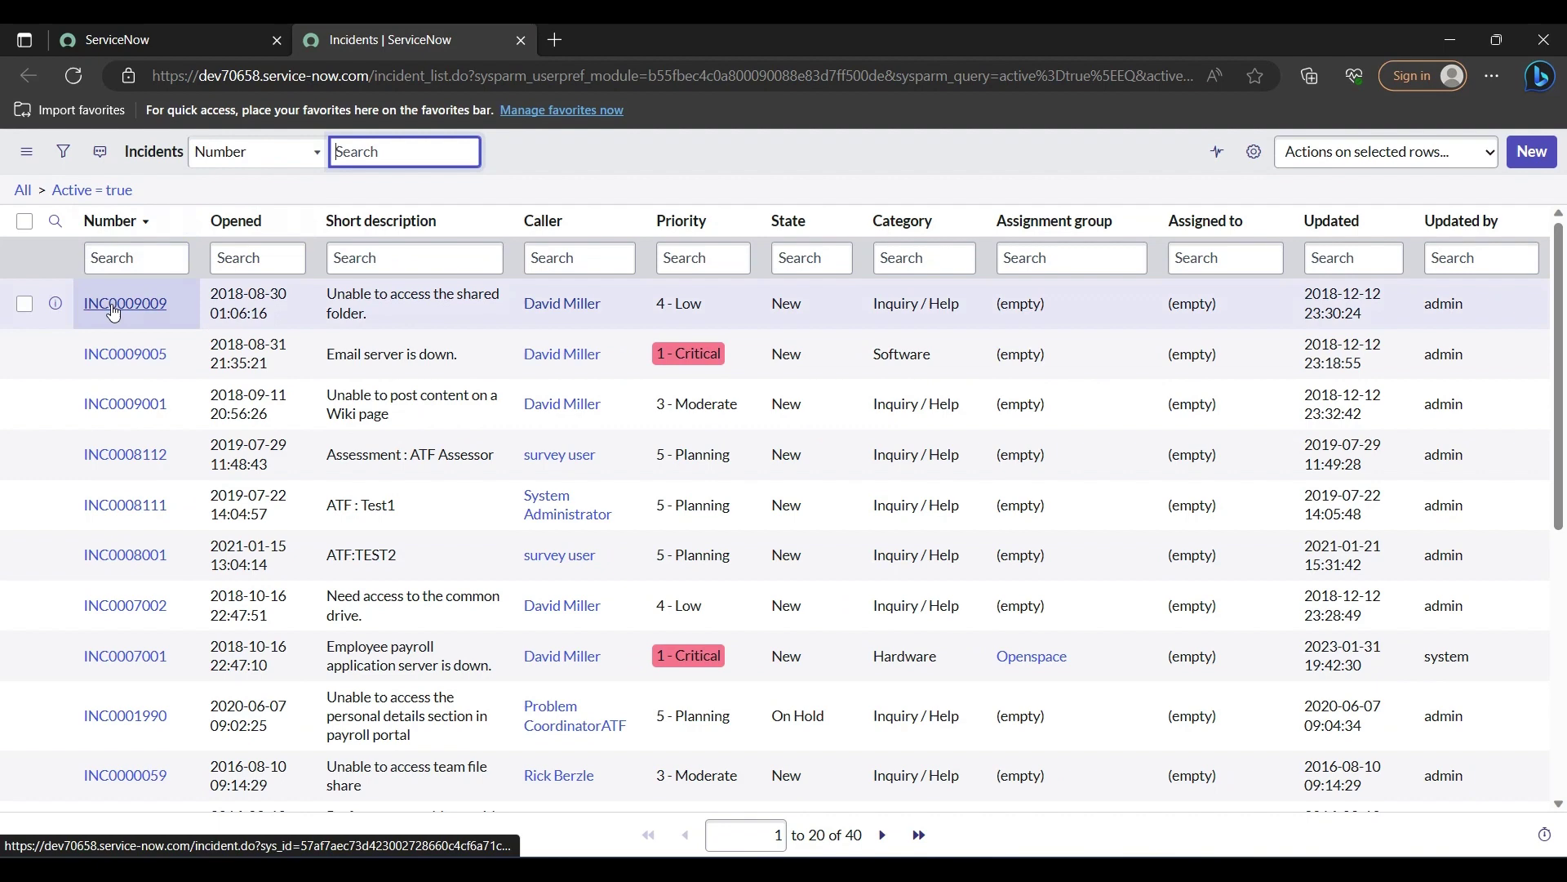
middle_click(113, 313)
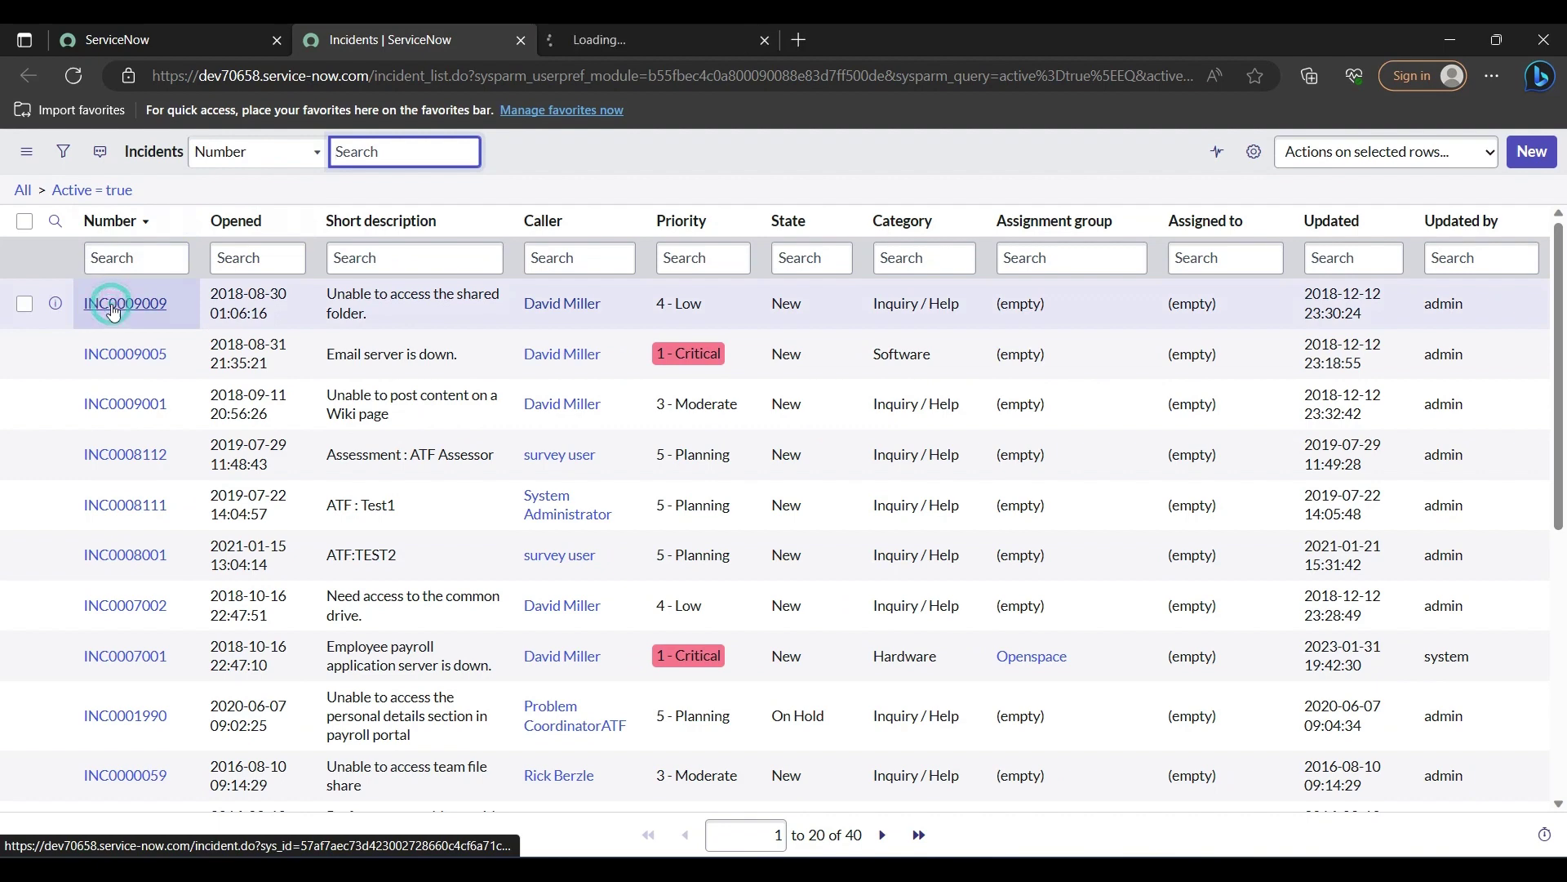
left_click(641, 34)
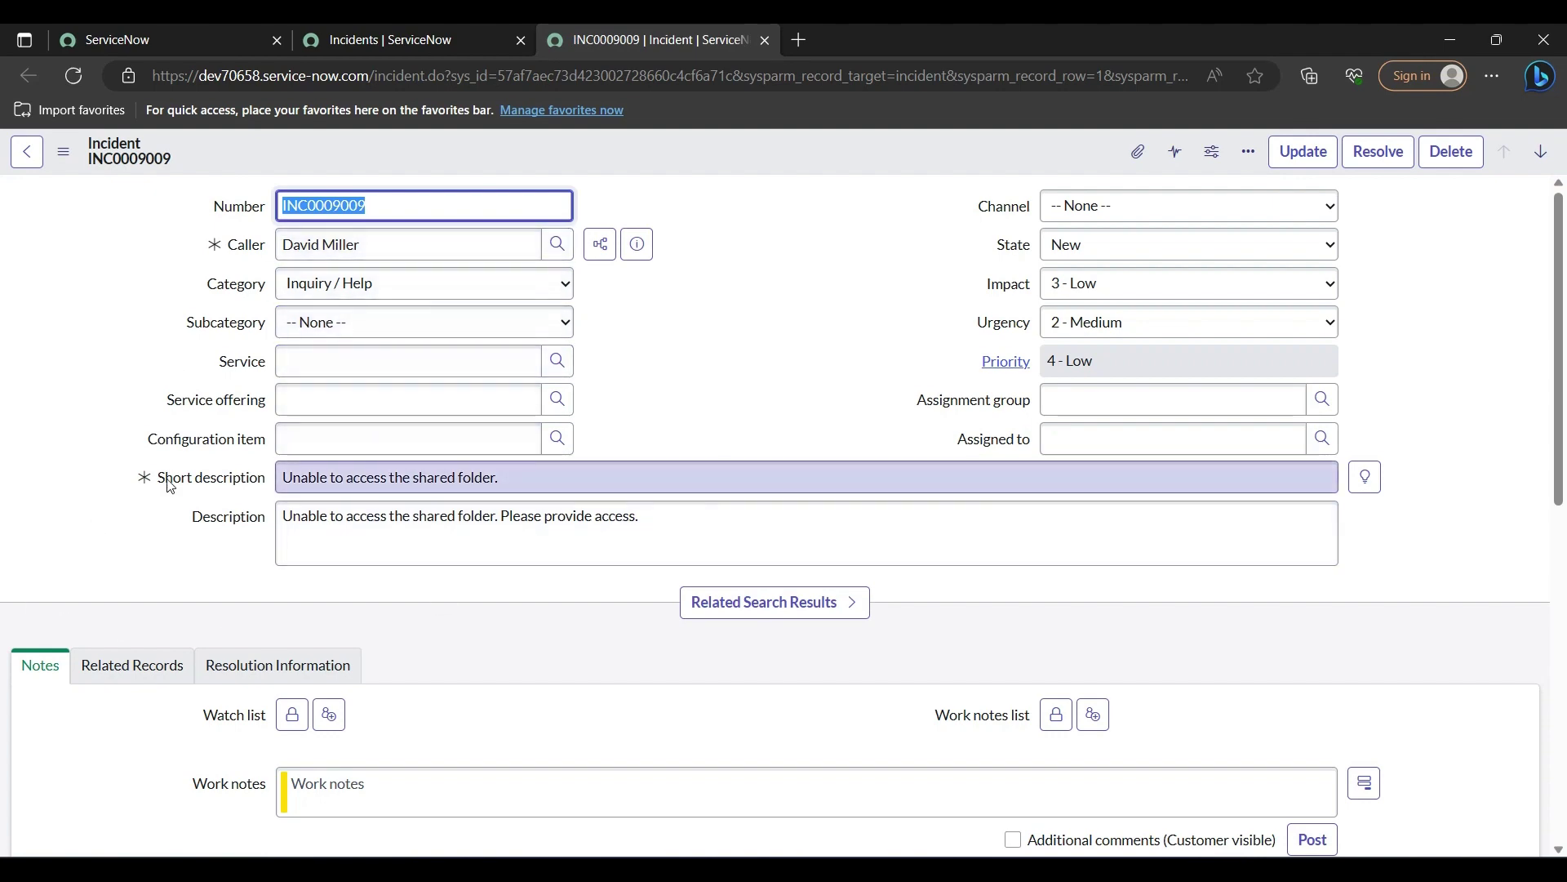
Step: Browse INC0009009's Affected CIs, Impacted Services/CIs and Child Incidents related lists
scroll(170, 486, "down", 4)
scroll(169, 485, "down", 4)
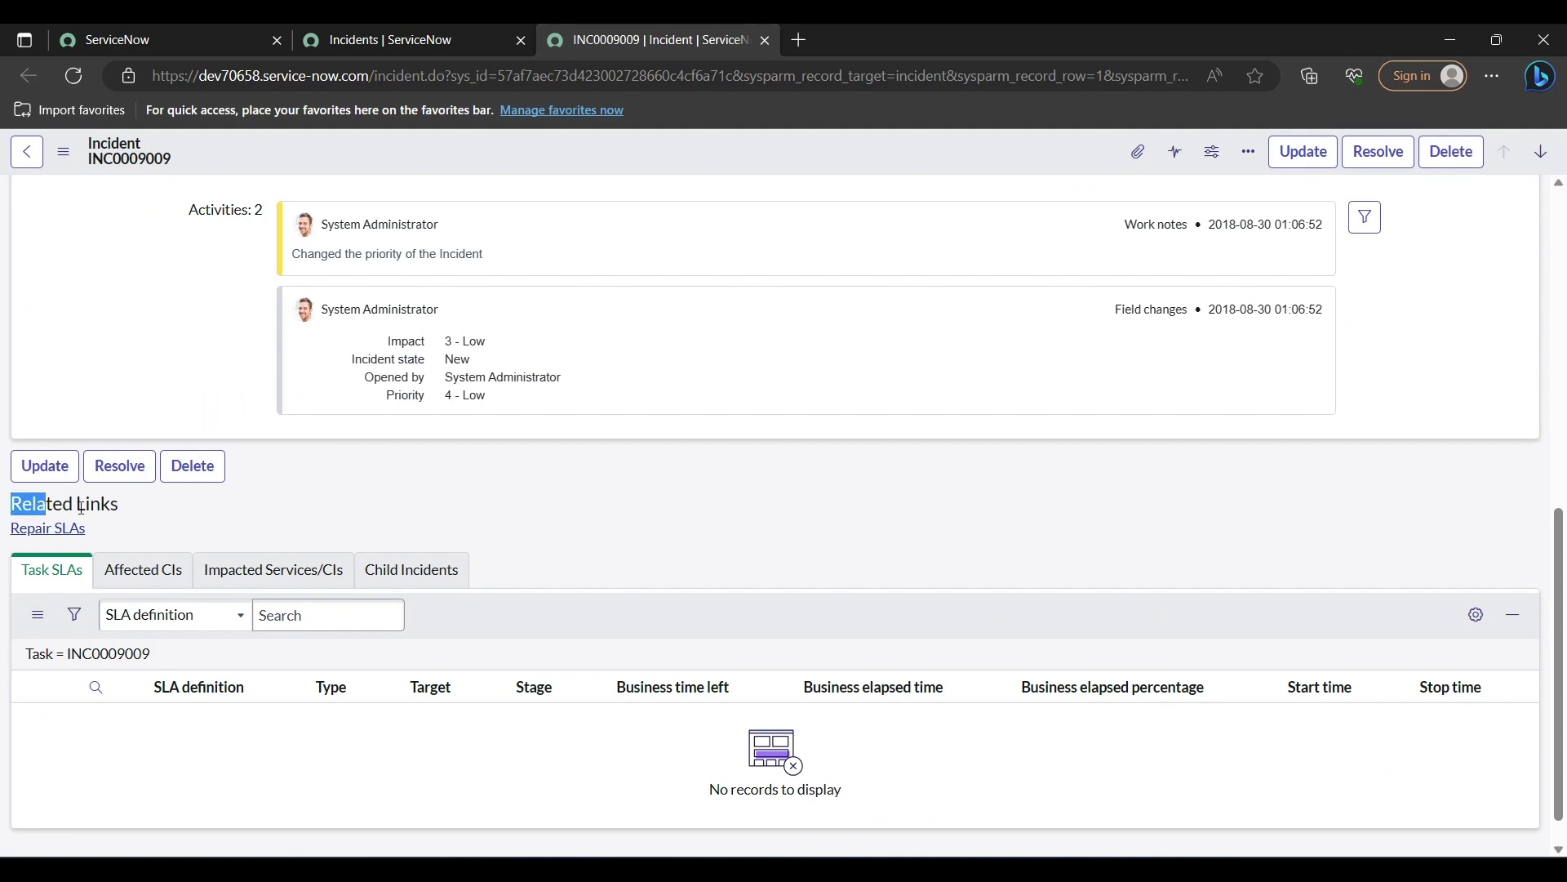
left_click_drag(4, 512, 137, 512)
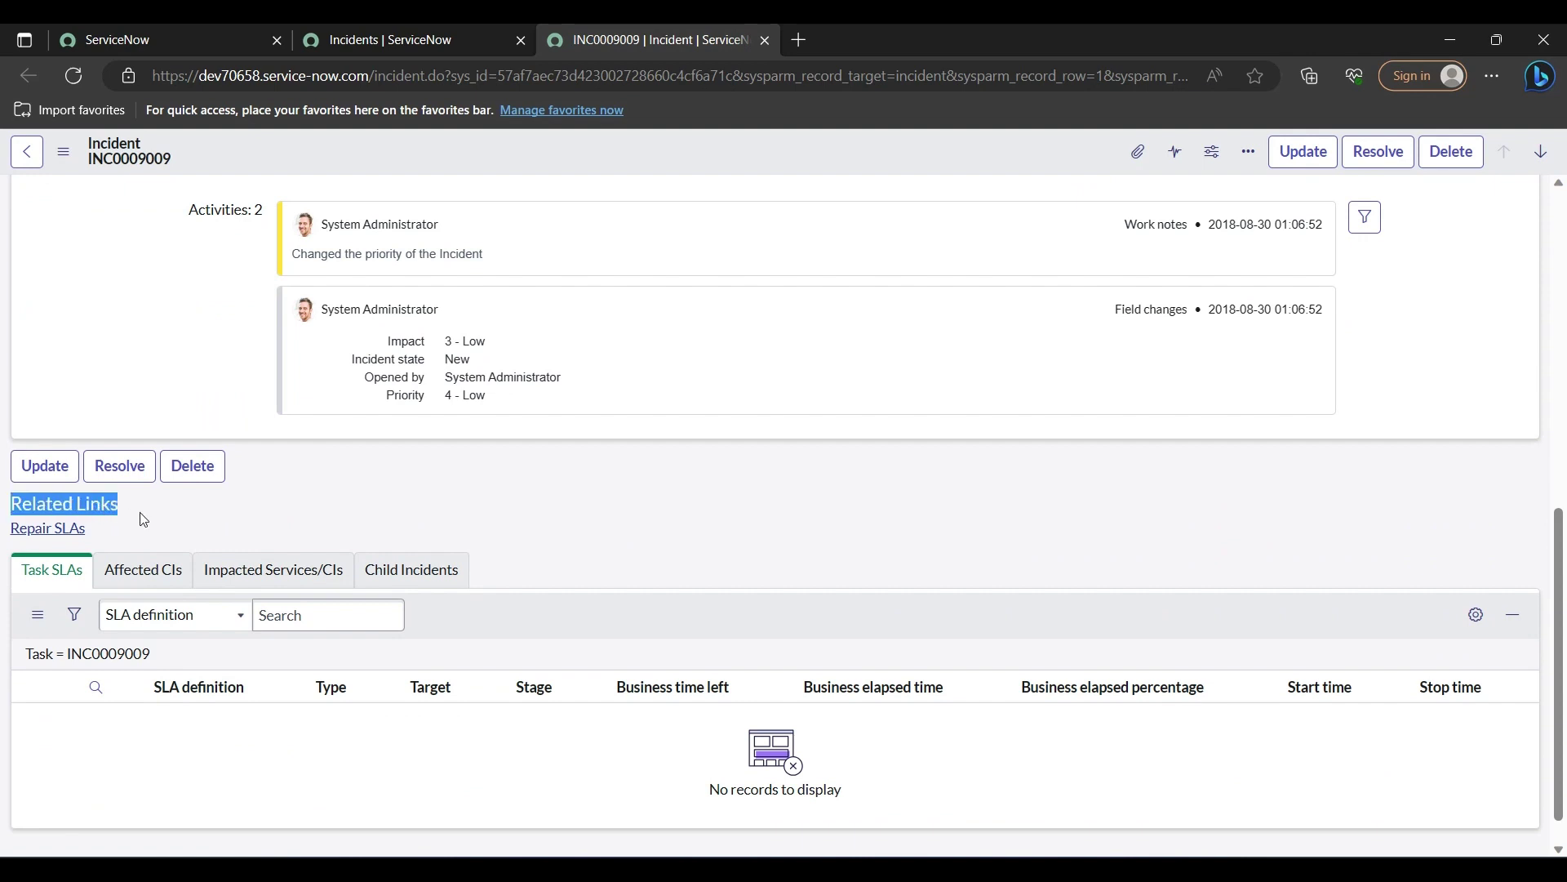
left_click(49, 581)
left_click(147, 582)
left_click(245, 584)
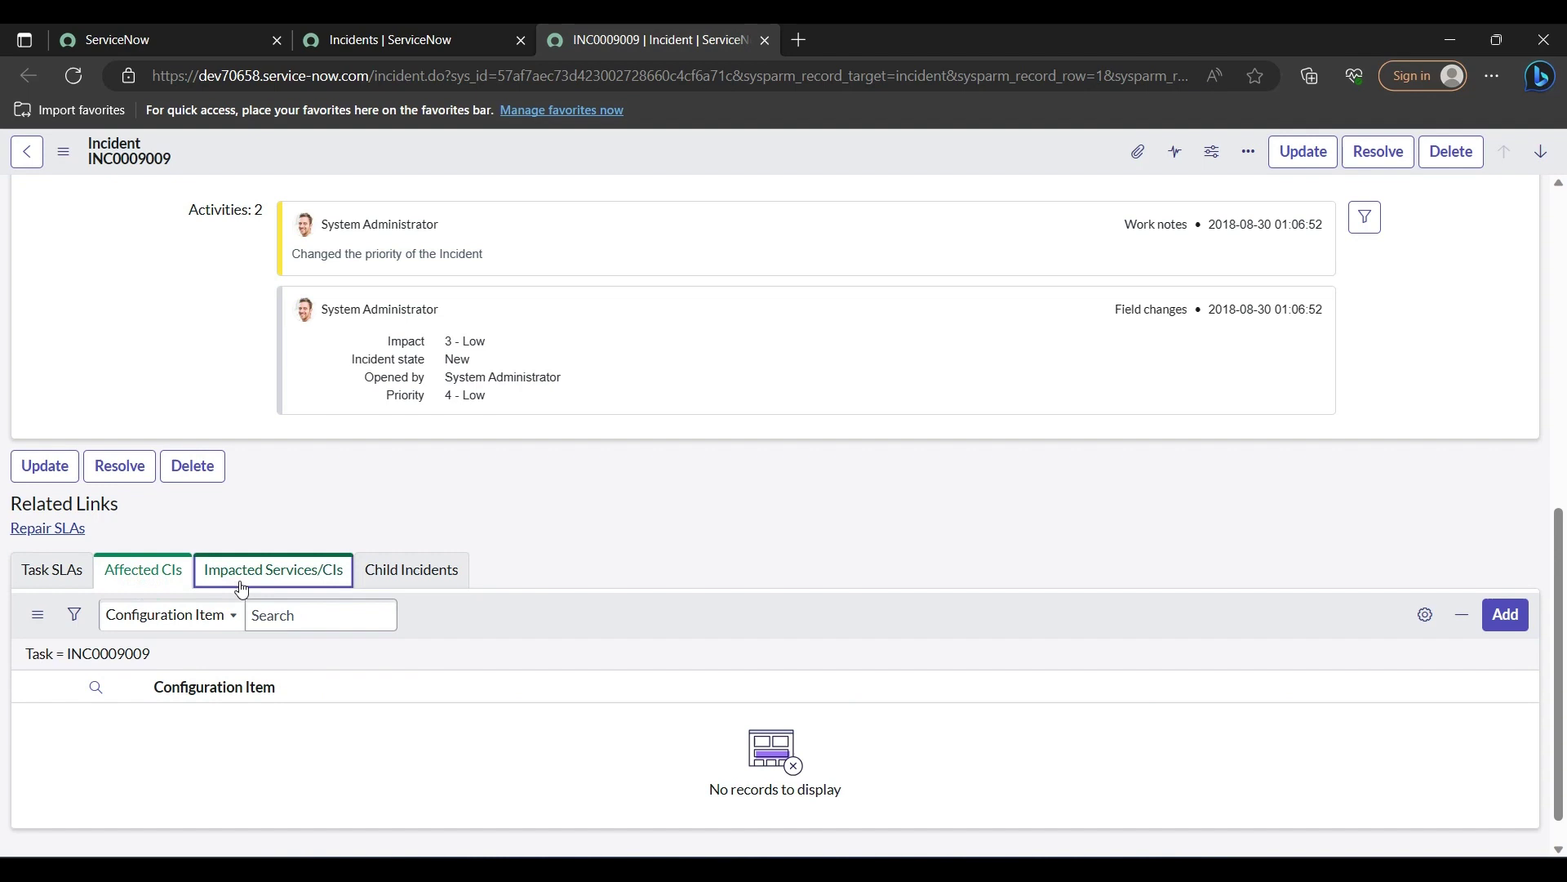
left_click(370, 584)
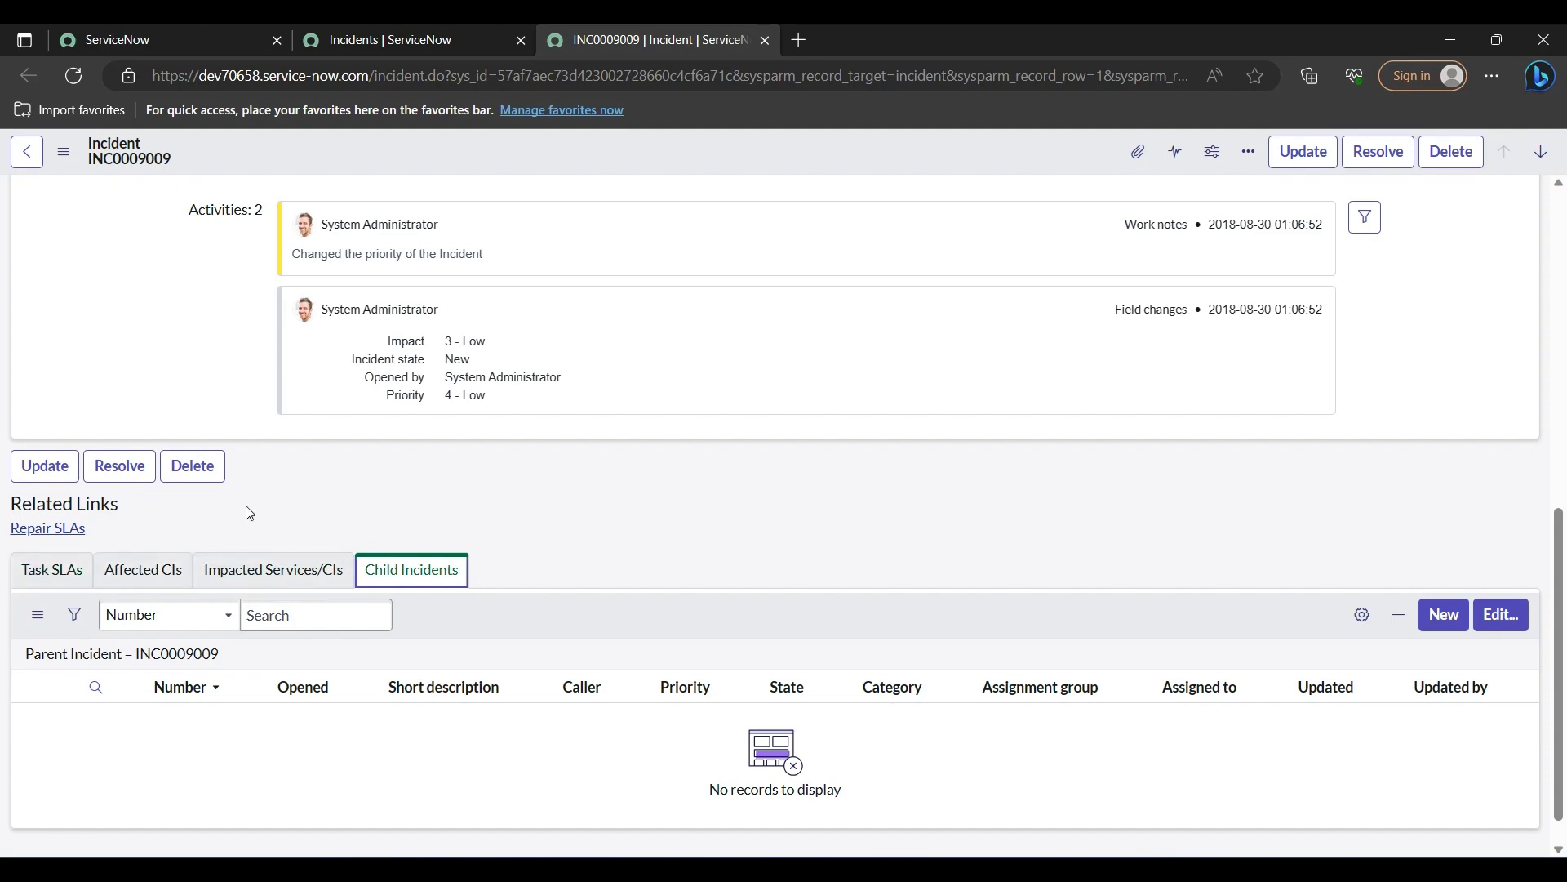
scroll(247, 506, "up", 2)
scroll(246, 506, "up", 10)
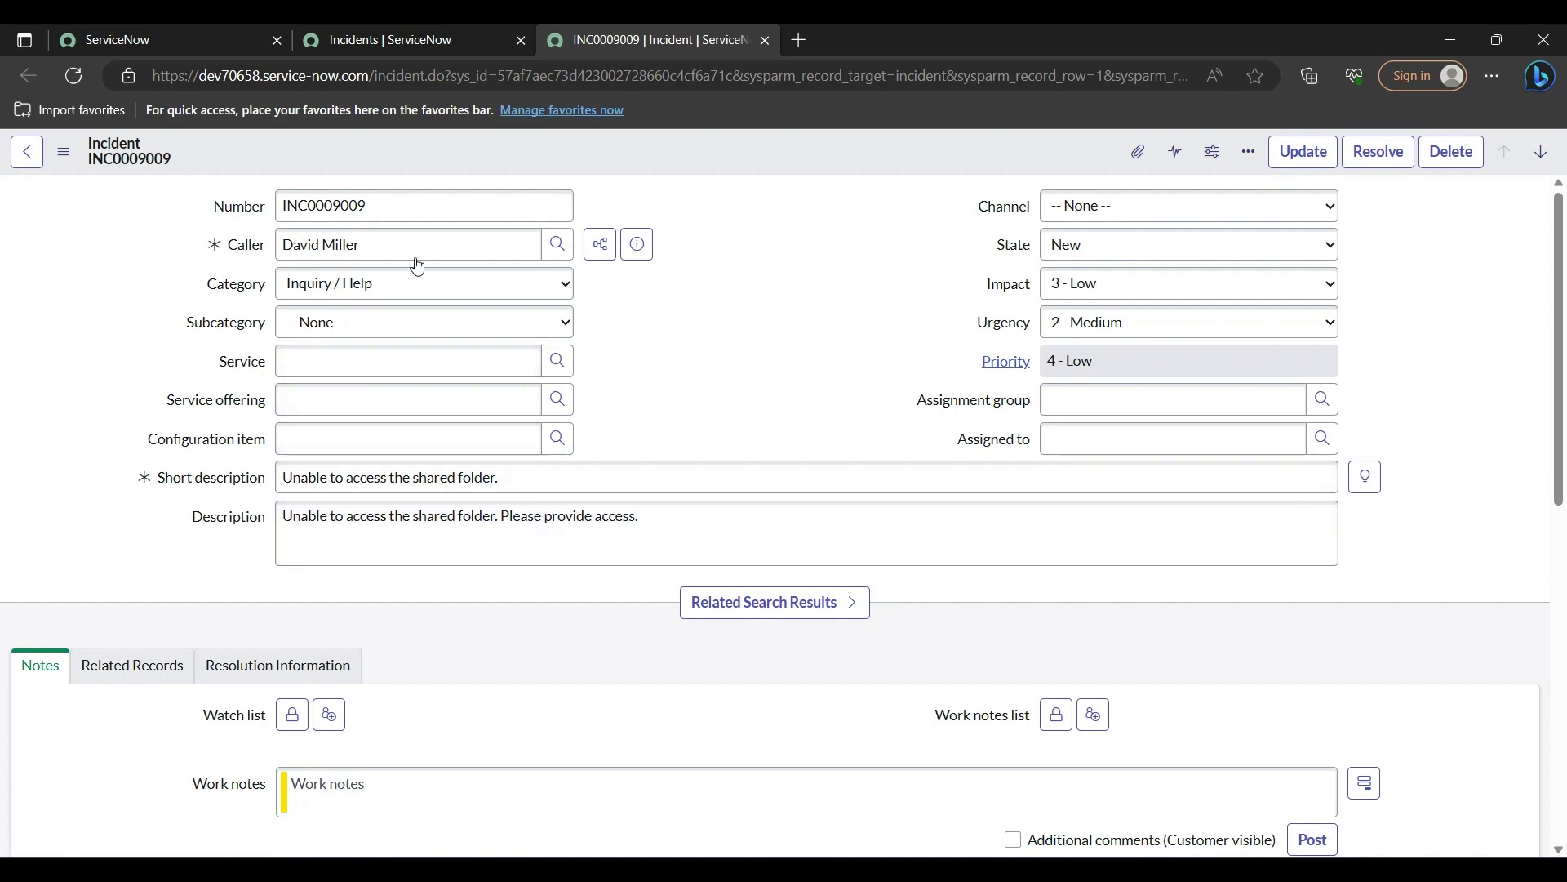
Step: Open Configure > Form Layout for the Incident form
right_click(483, 158)
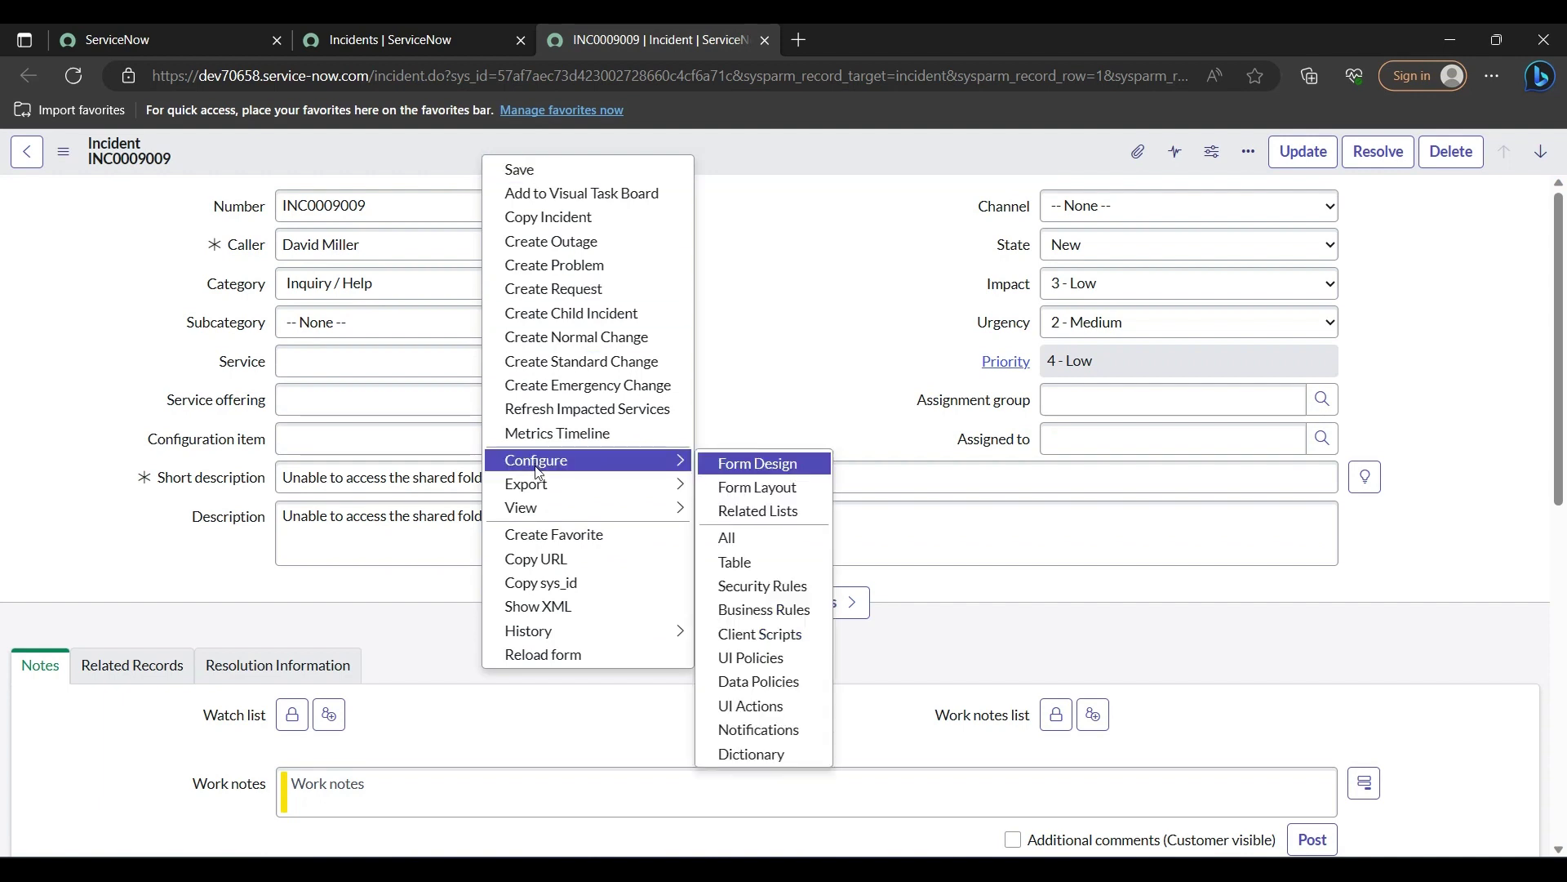
mouse_move(536, 461)
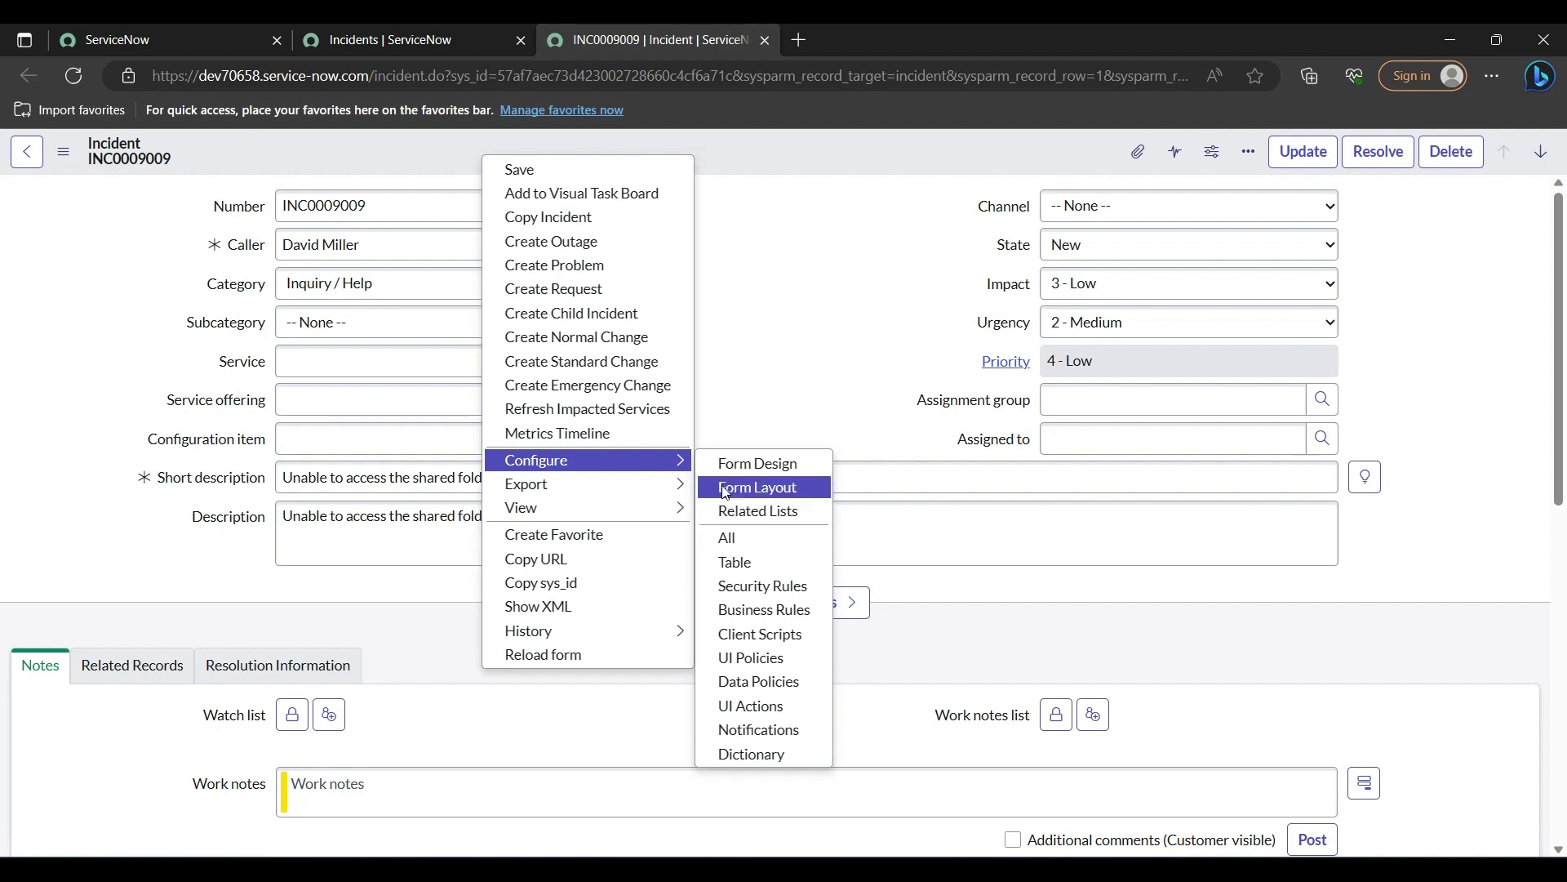
left_click(725, 488)
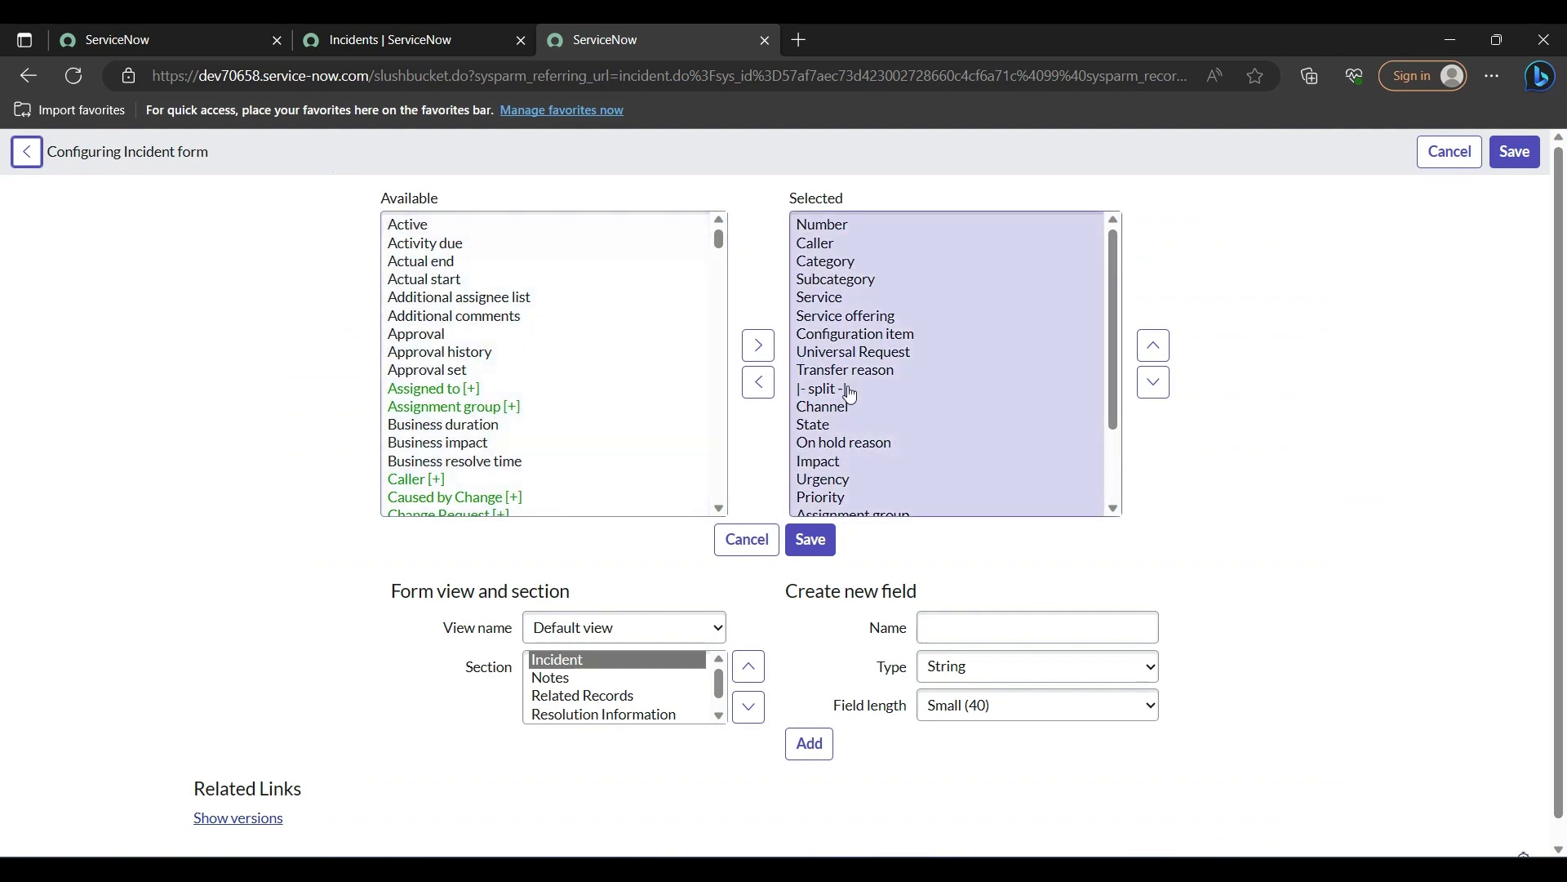
Step: Reorder the Selected fields so Service sits directly after Description
left_click(841, 302)
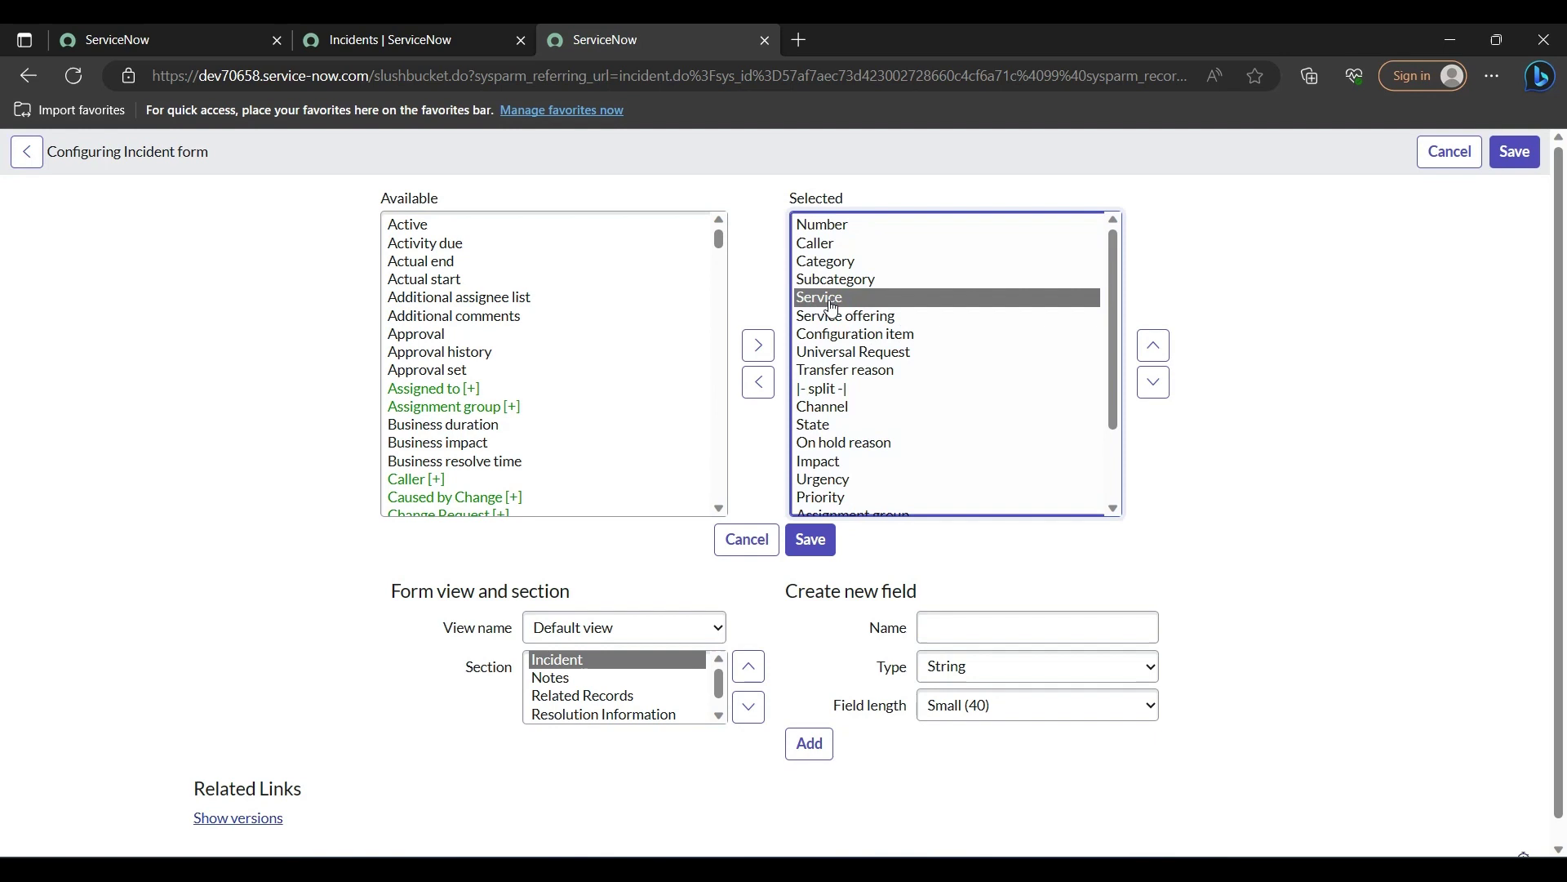
triple_click(1153, 381)
double_click(1153, 382)
triple_click(1153, 381)
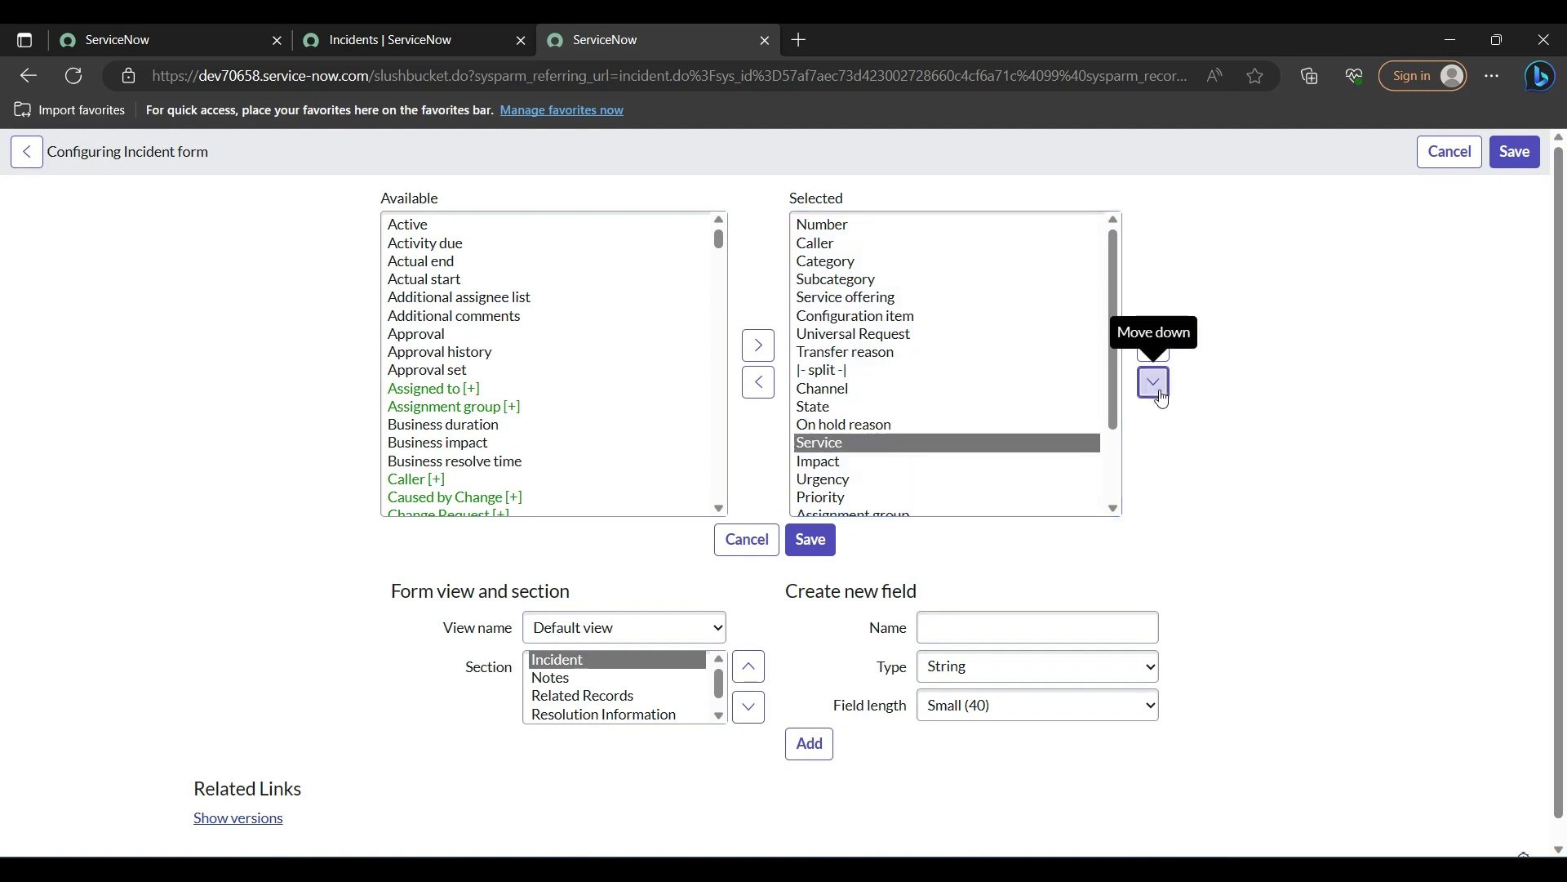
double_click(1153, 381)
double_click(1153, 381)
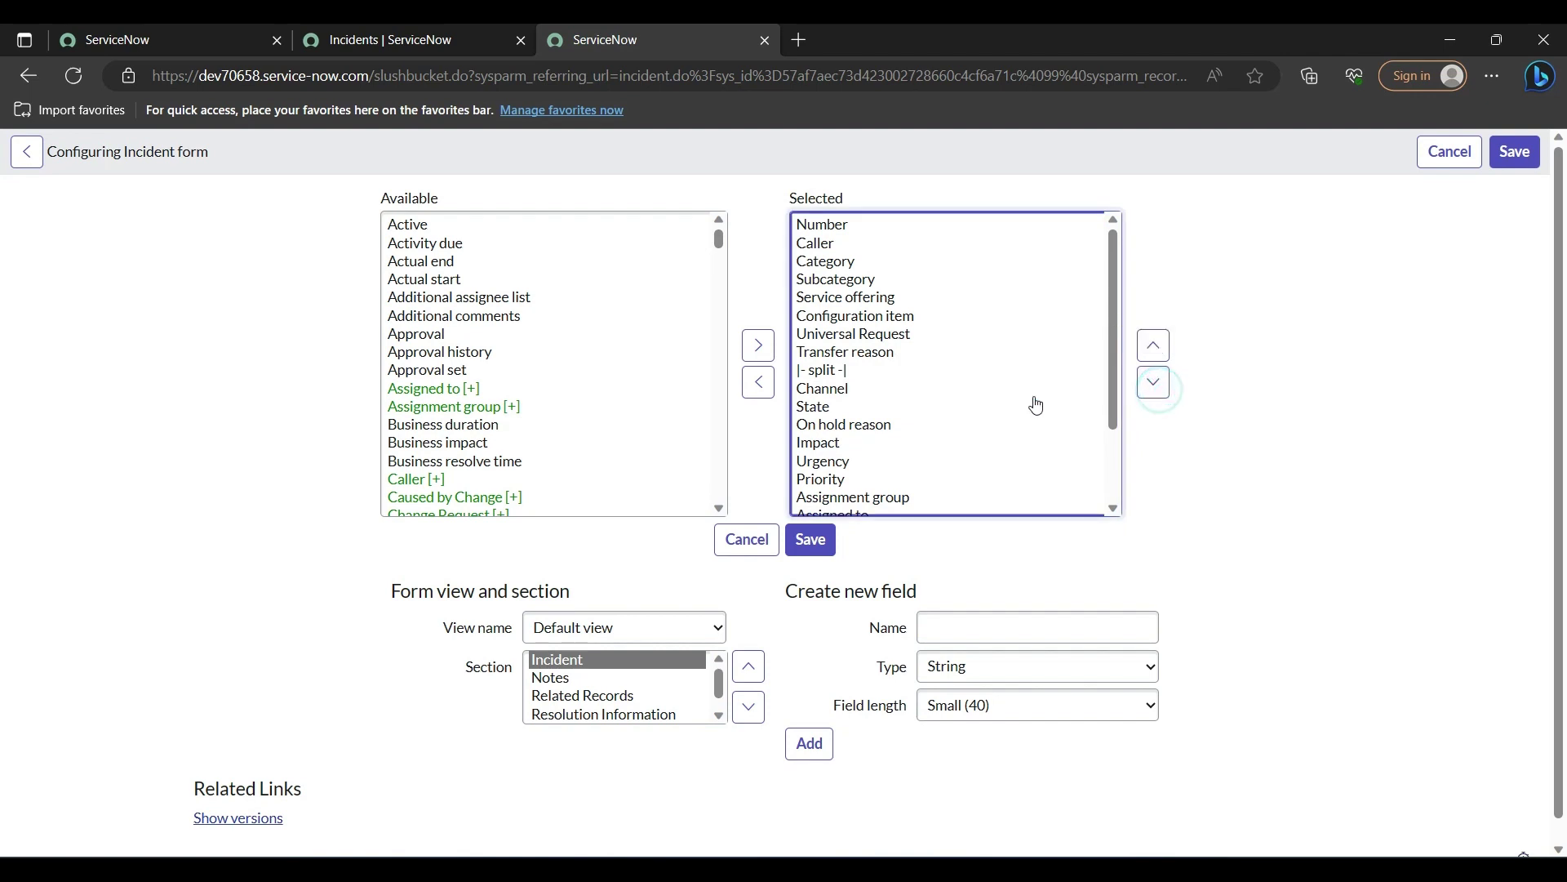
scroll(1036, 405, "down", 2)
left_click(857, 485)
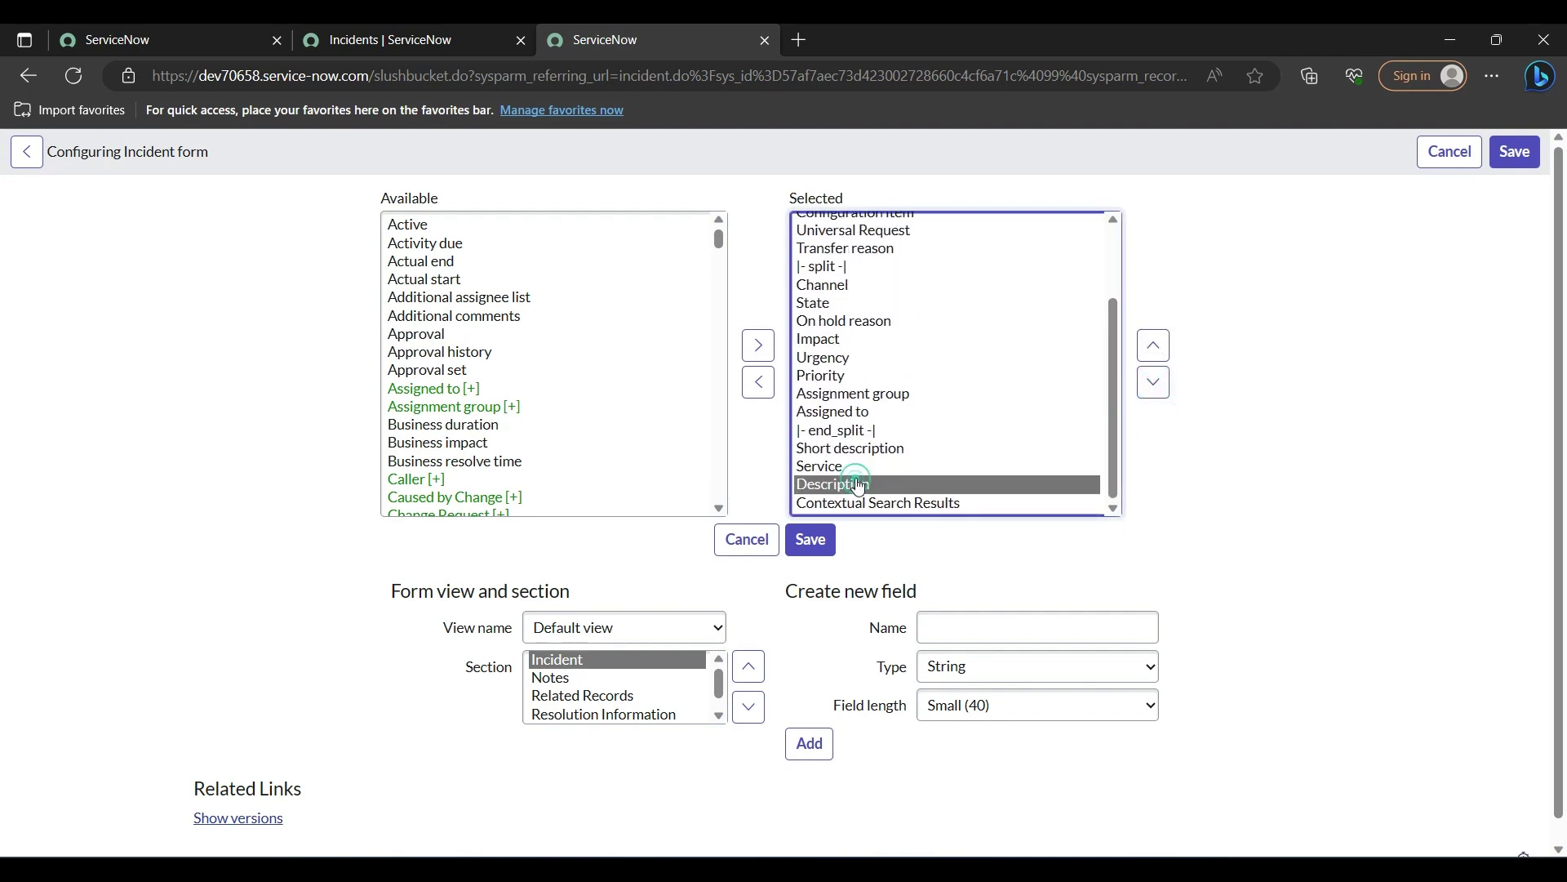
left_click(937, 452)
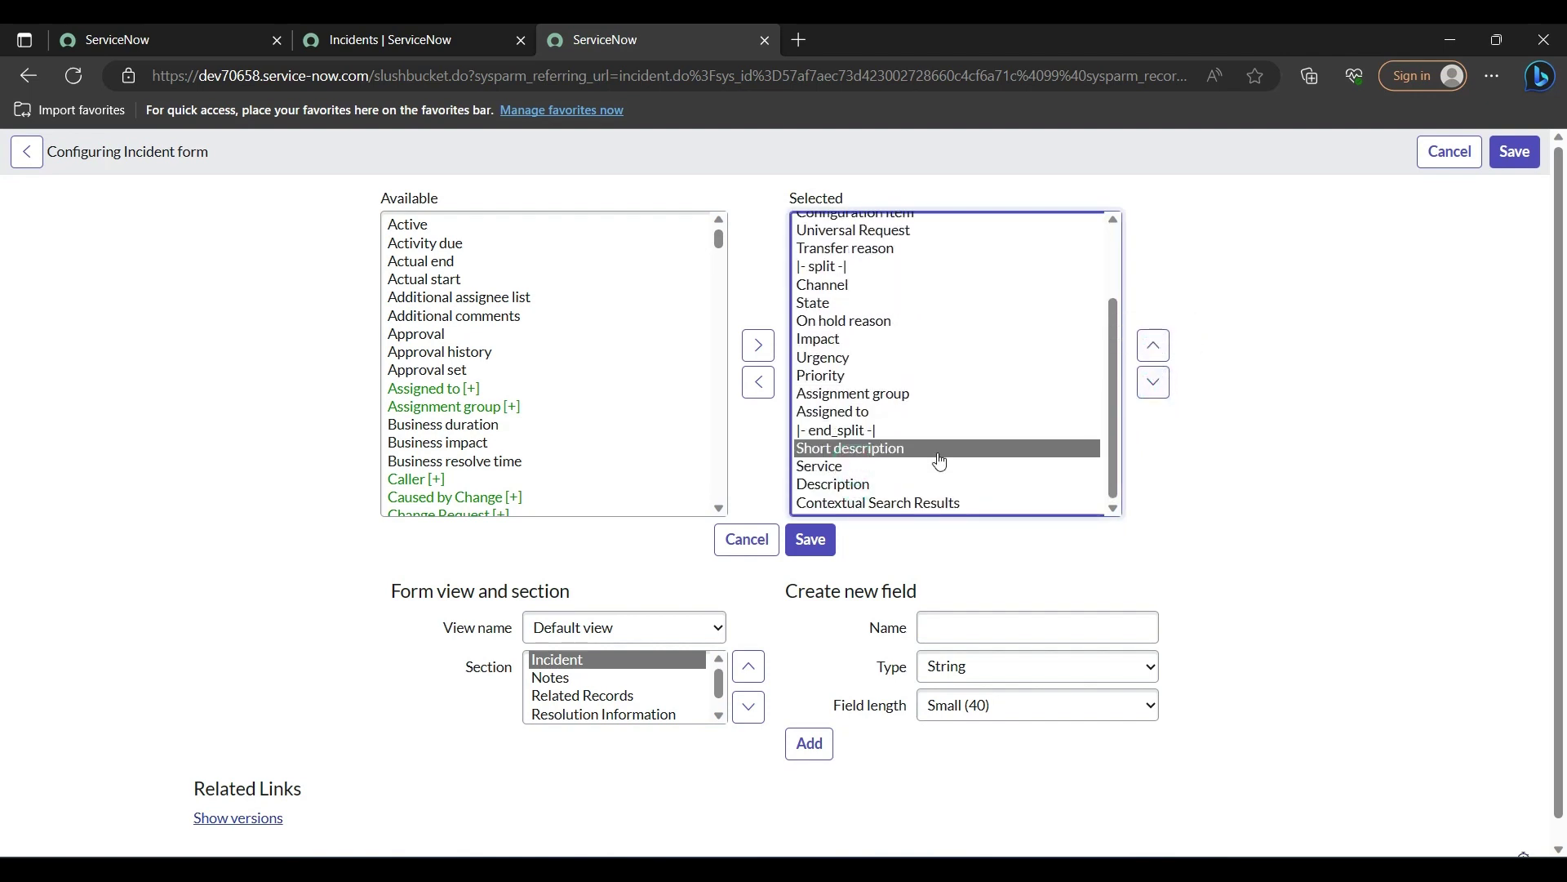
left_click(856, 471)
left_click(1153, 382)
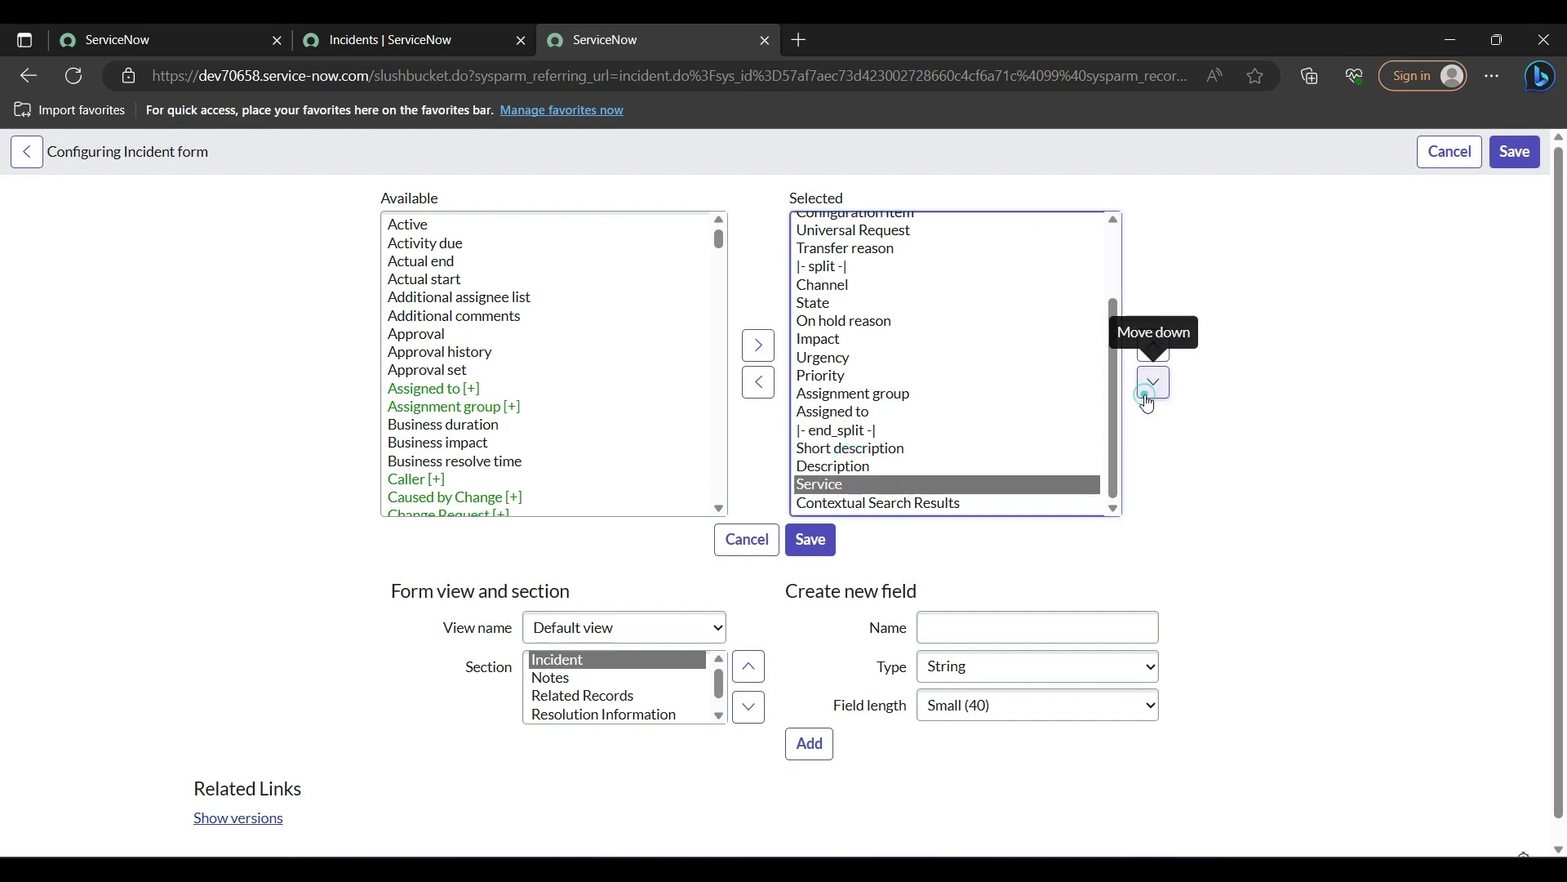
scroll(952, 363, "up", 1)
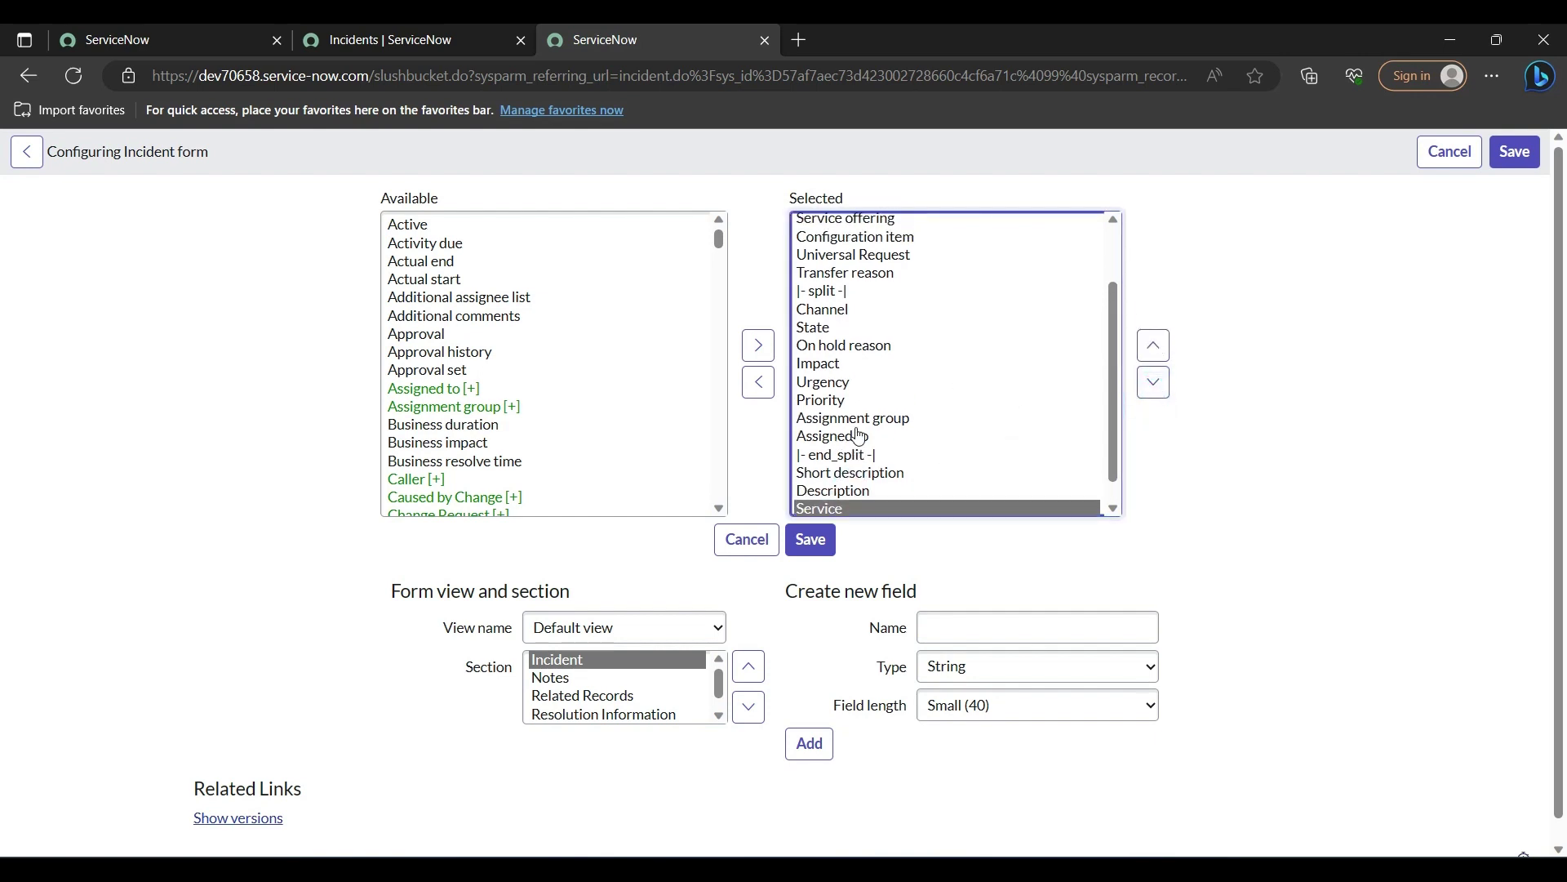
scroll(877, 363, "down", 1)
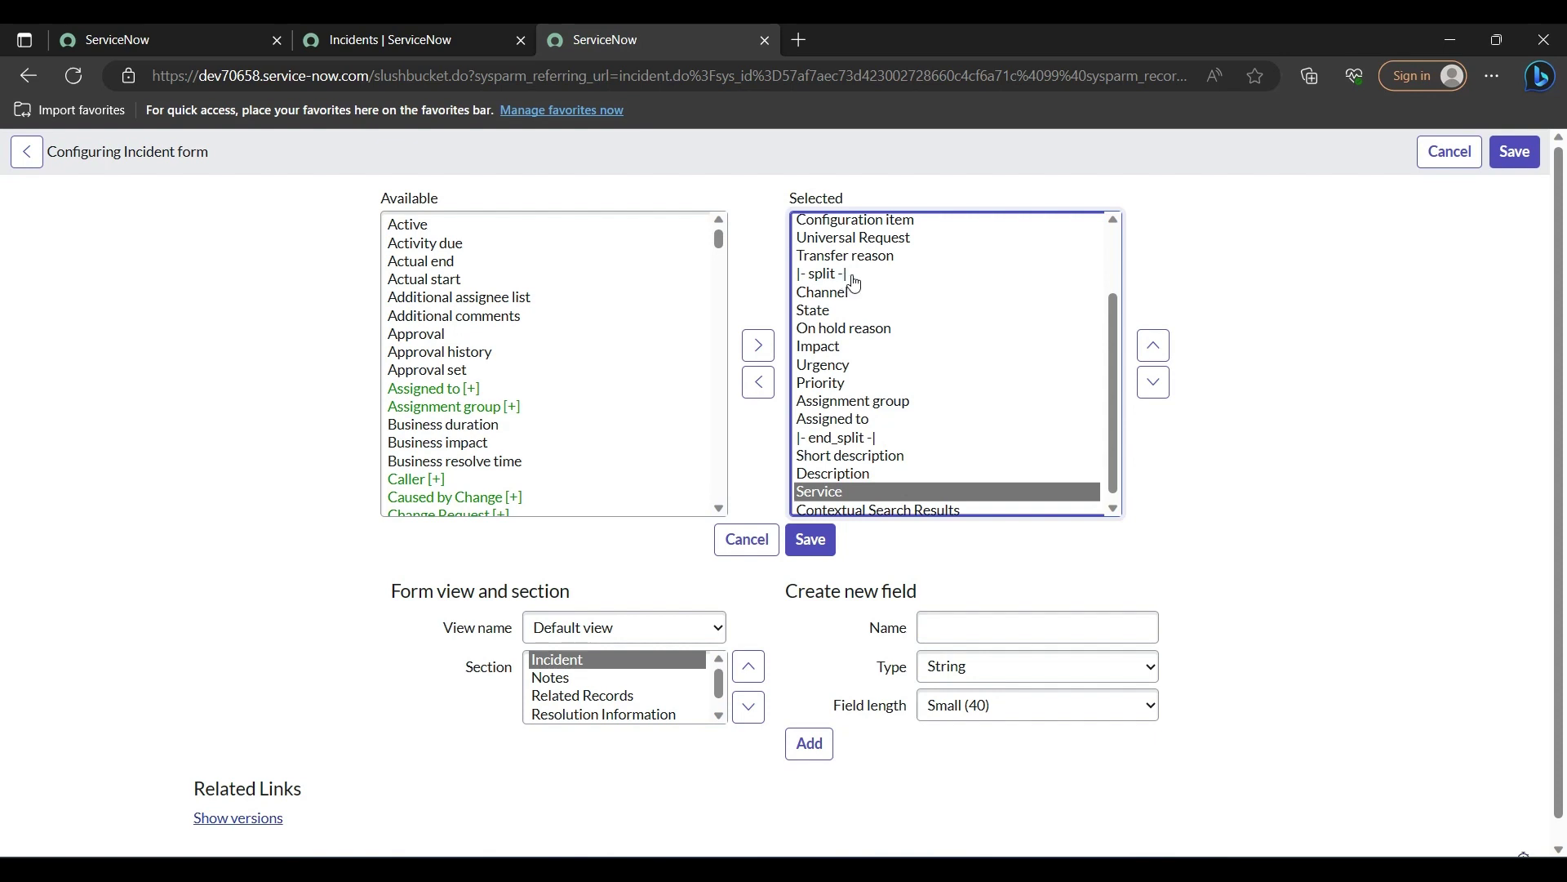
Step: Add the Created by field from Available to the Selected form fields
left_click(498, 450)
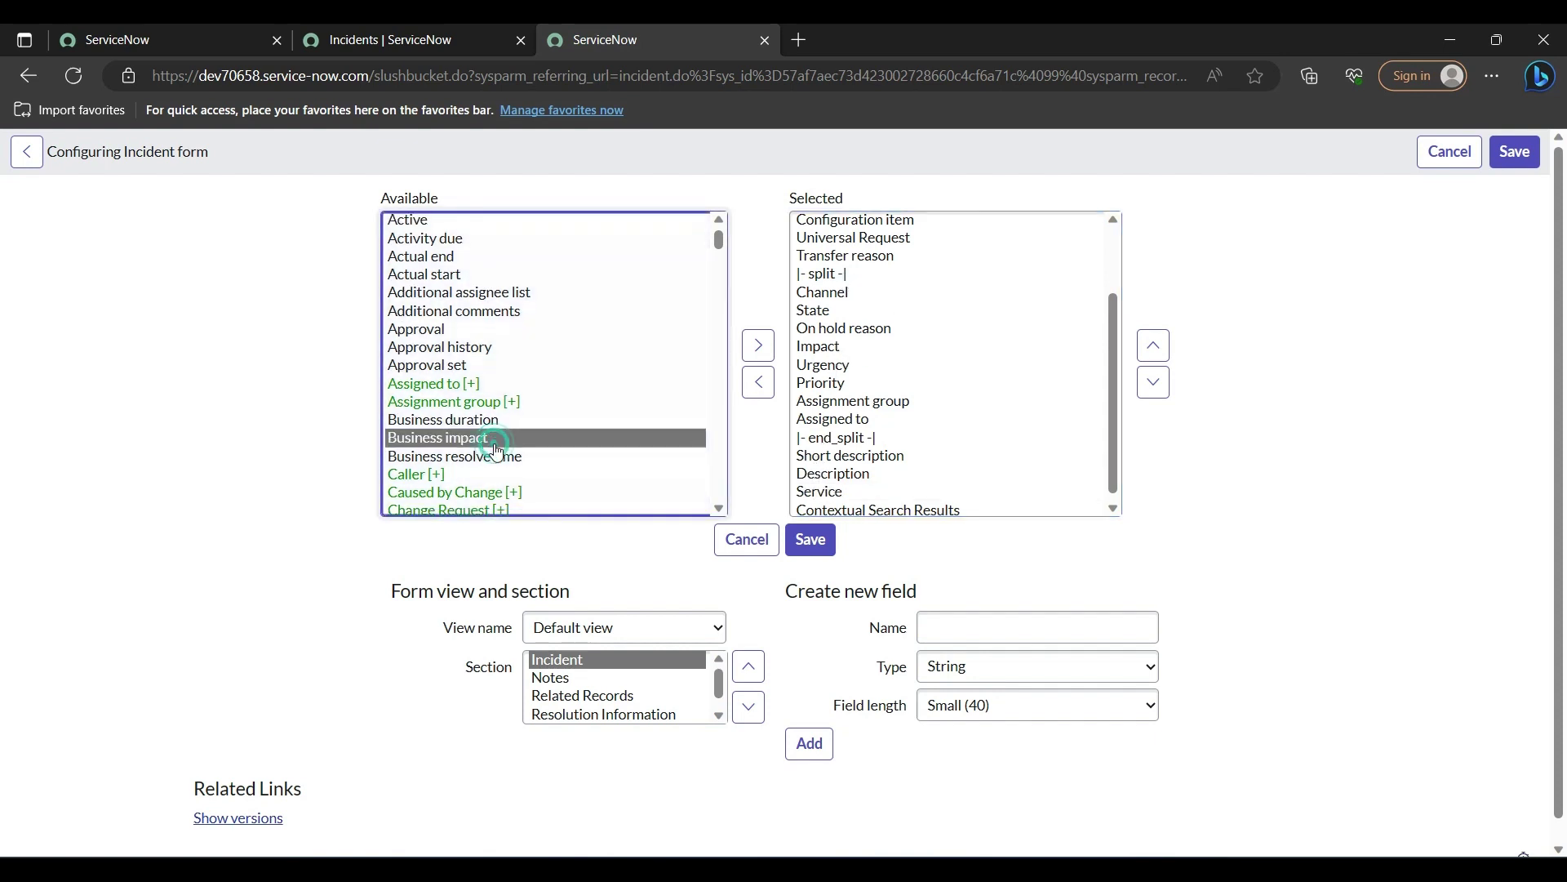
scroll(497, 449, "down", 3)
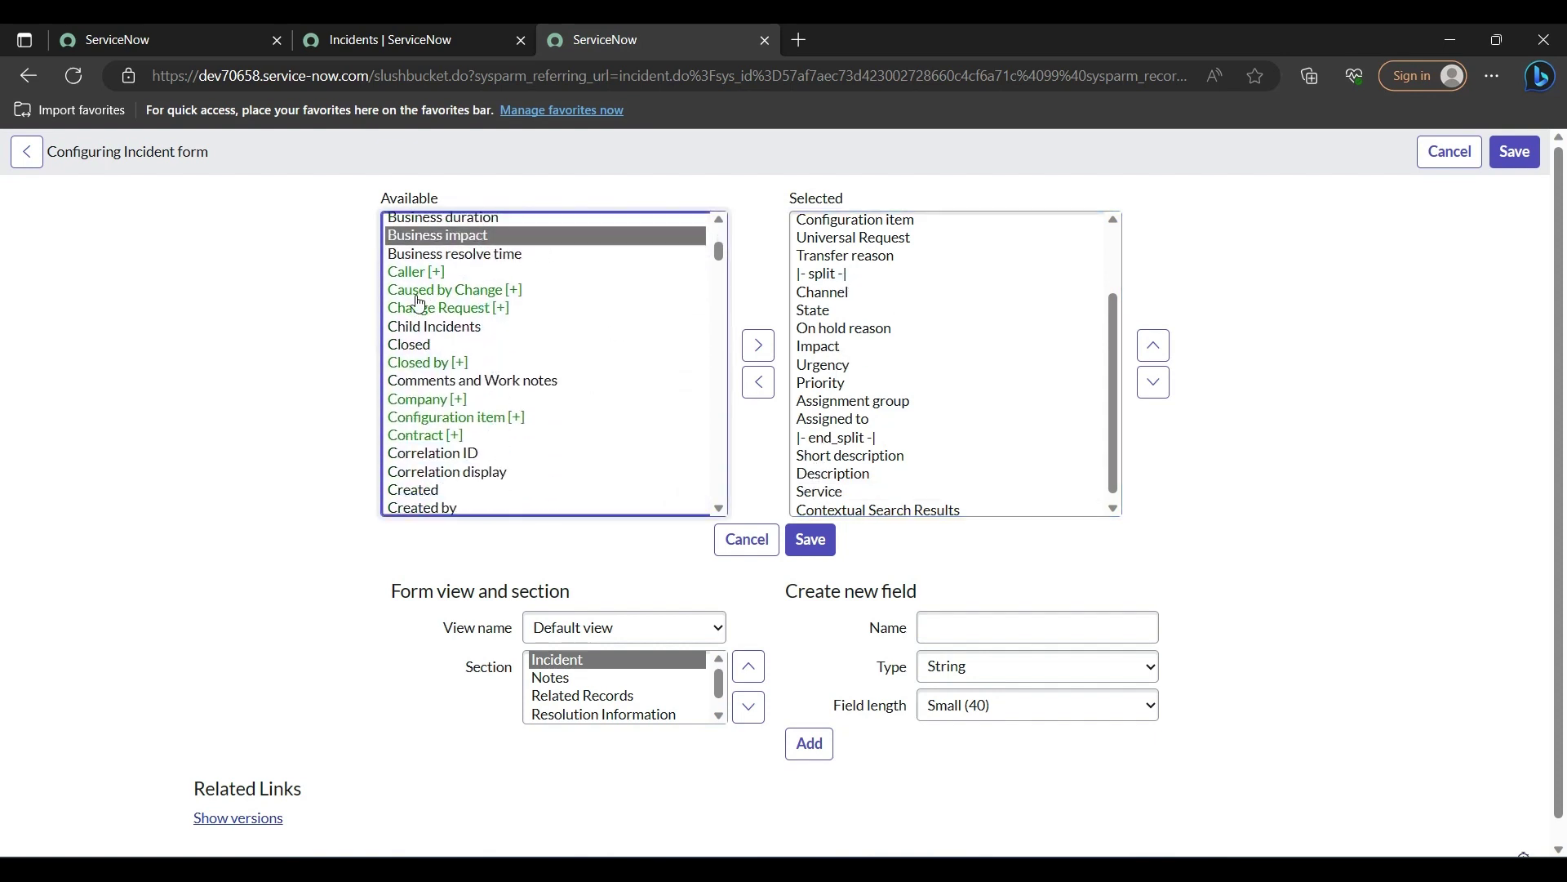
scroll(461, 497, "down", 2)
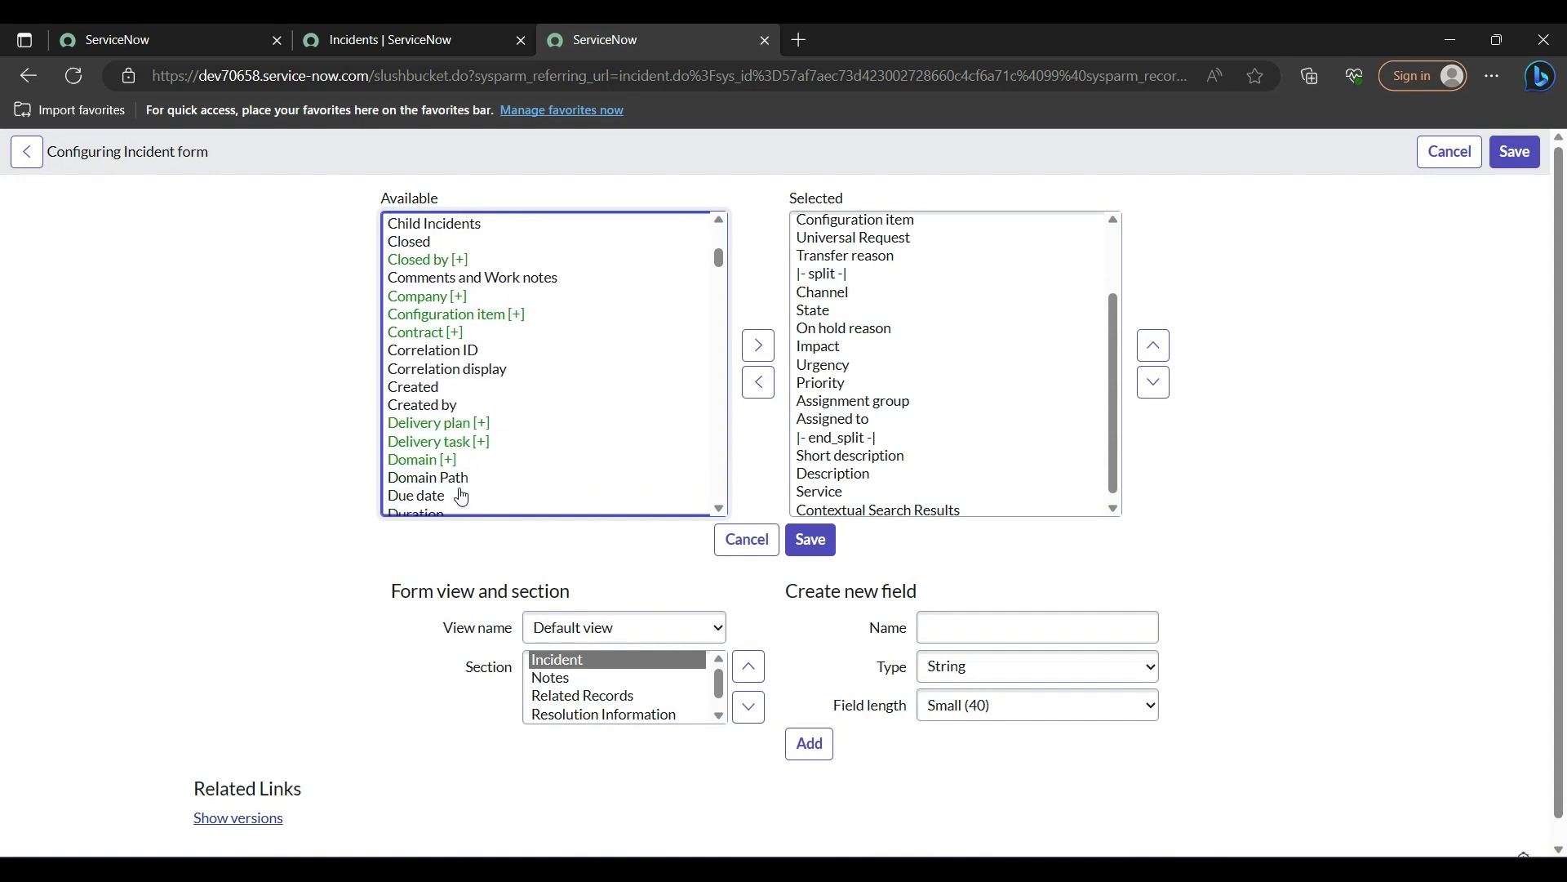
left_click(419, 413)
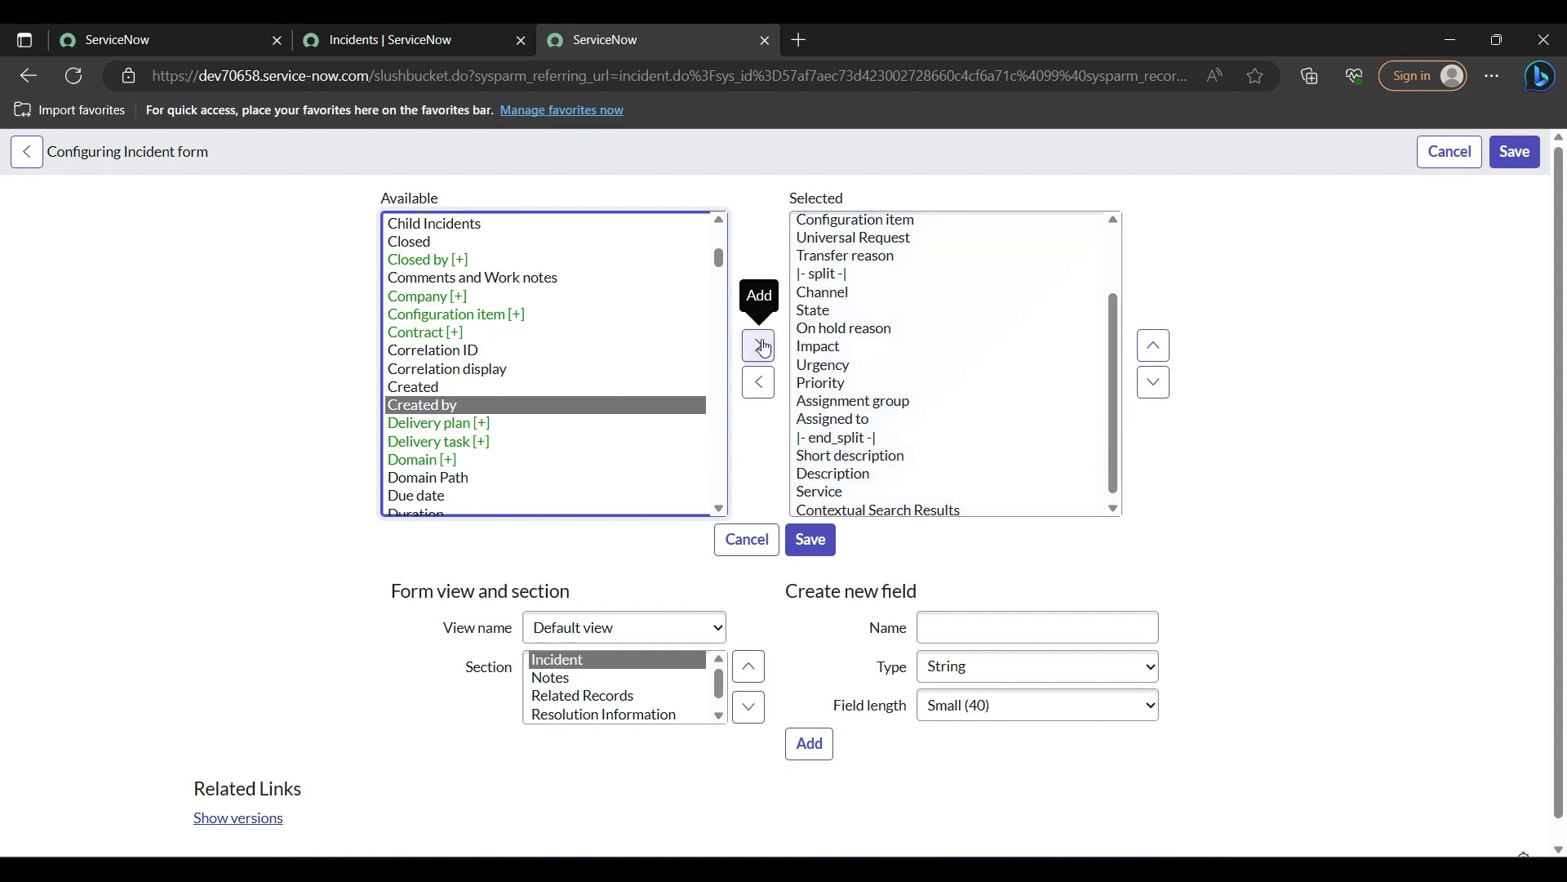
left_click(761, 346)
Step: Move Created by up below On hold reason and save the form layout
scroll(922, 433, "down", 1)
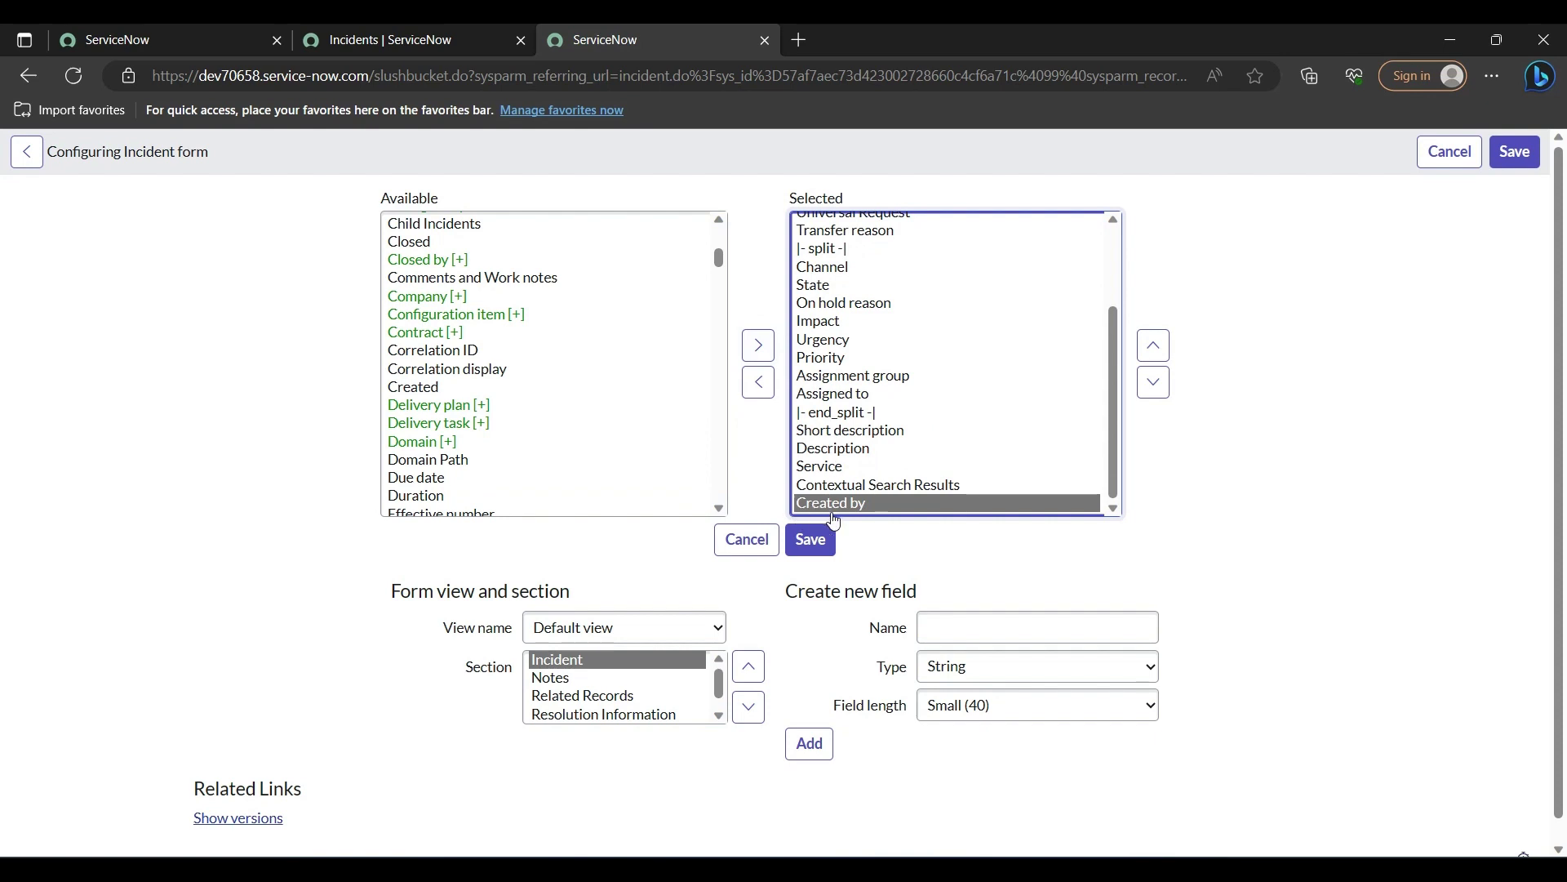
left_click(853, 511)
left_click(1158, 353)
left_click(1158, 352)
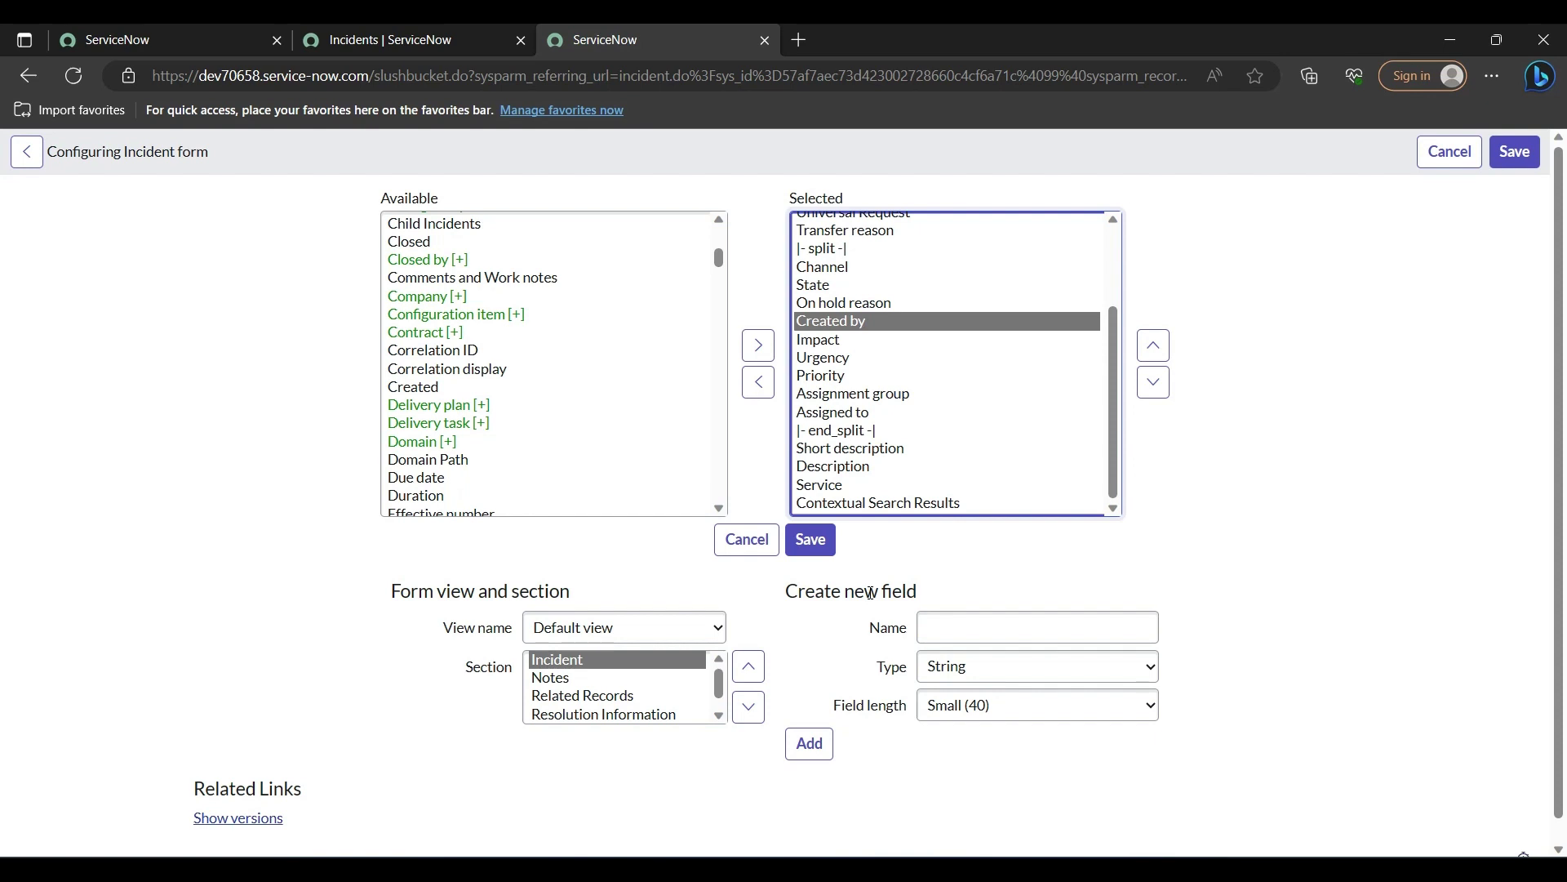
left_click(815, 558)
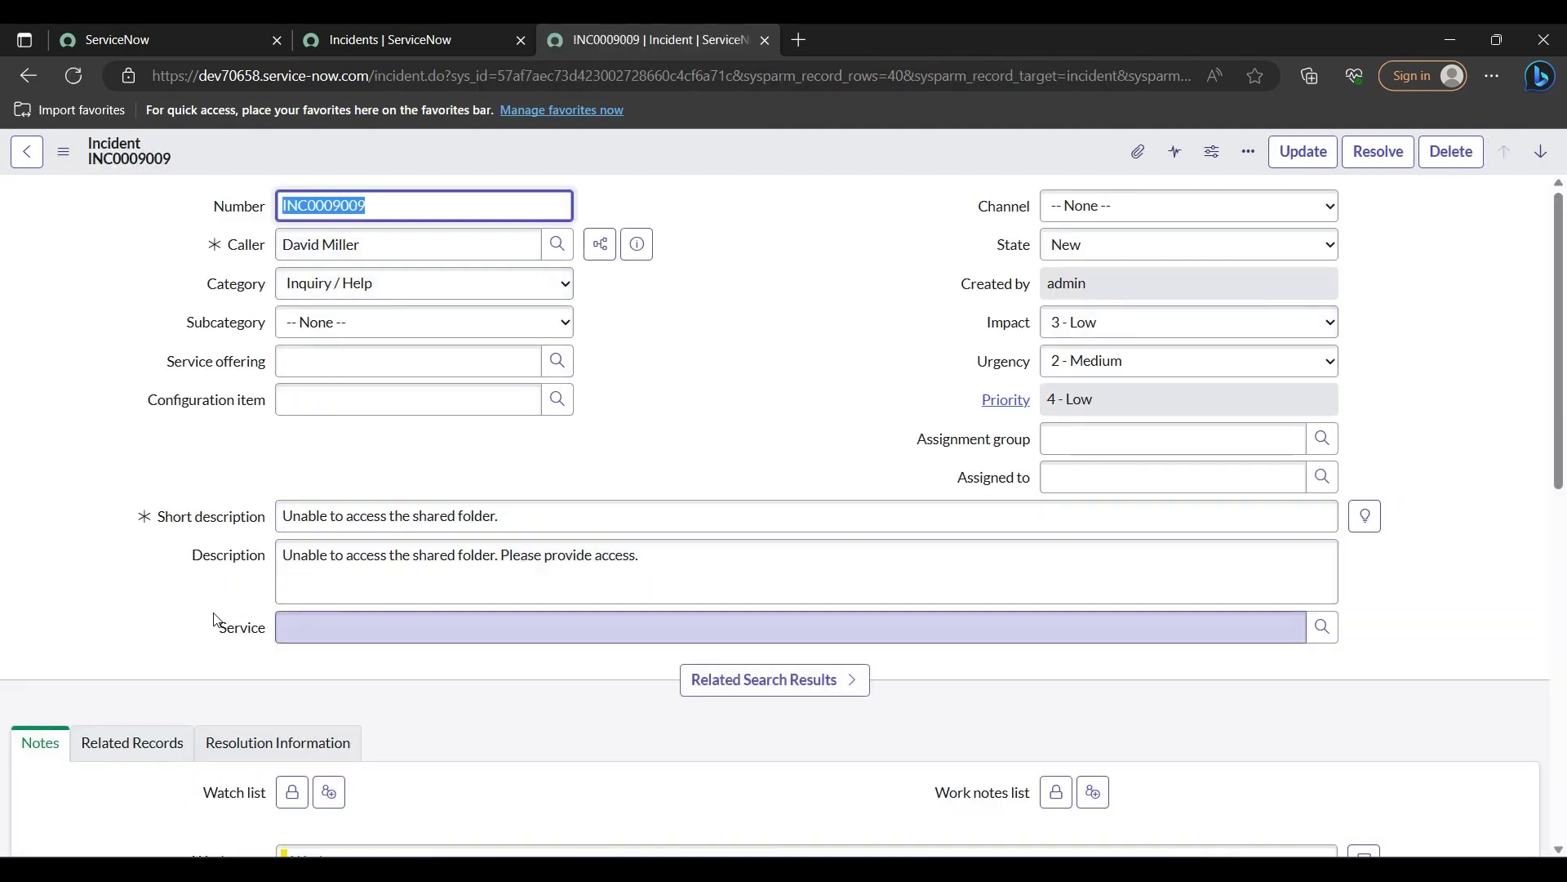
Step: Clear stray text selections on the reloaded INC0009009 form
left_click_drag(216, 622, 310, 645)
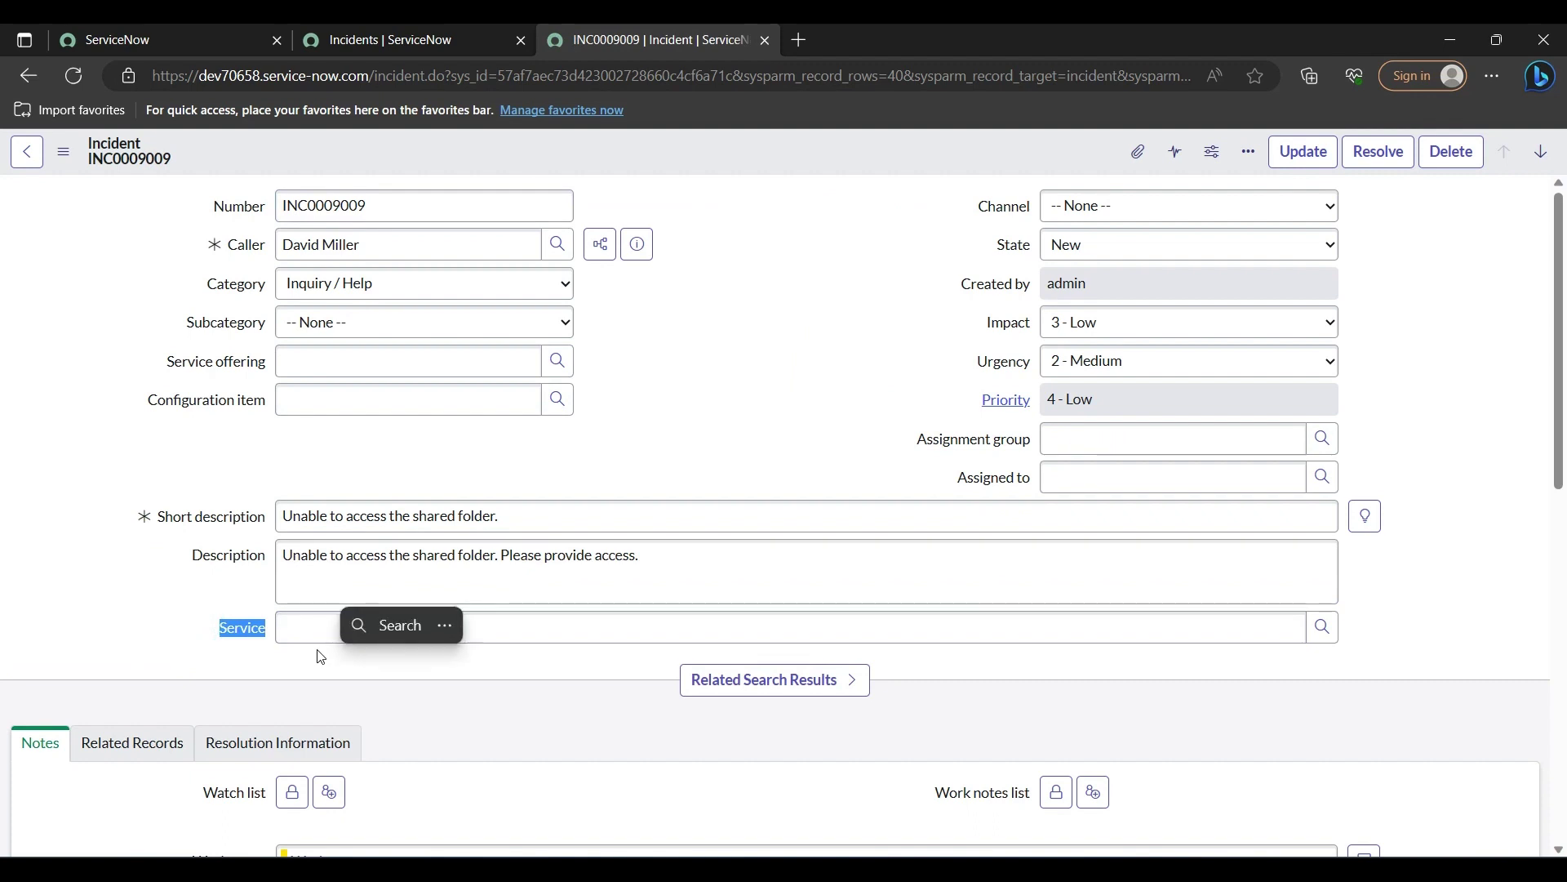
left_click(193, 444)
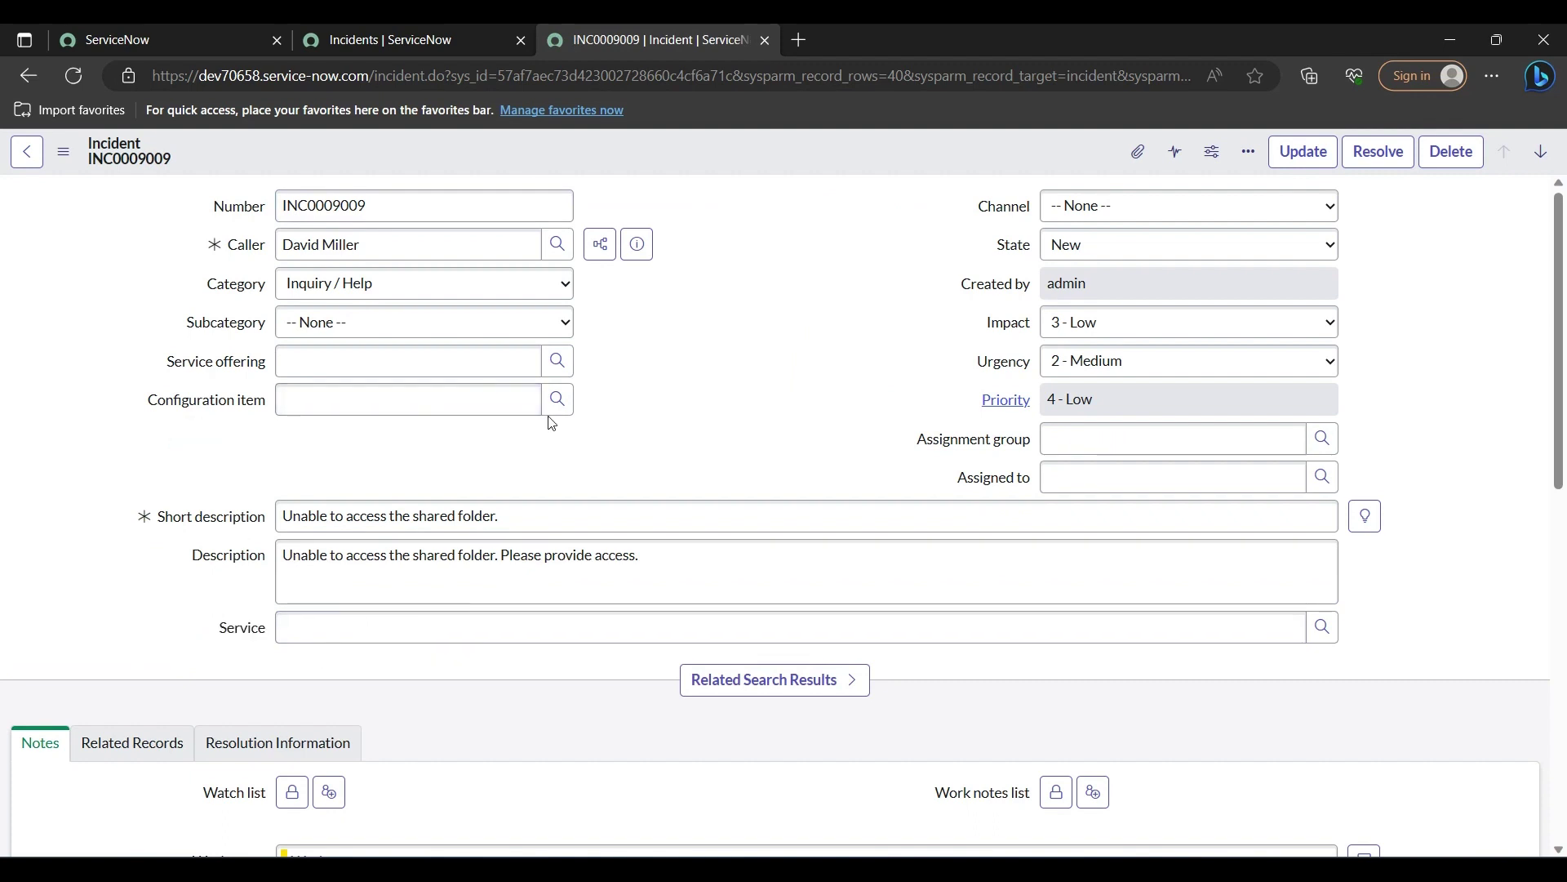
triple_click(953, 284)
left_click(902, 284)
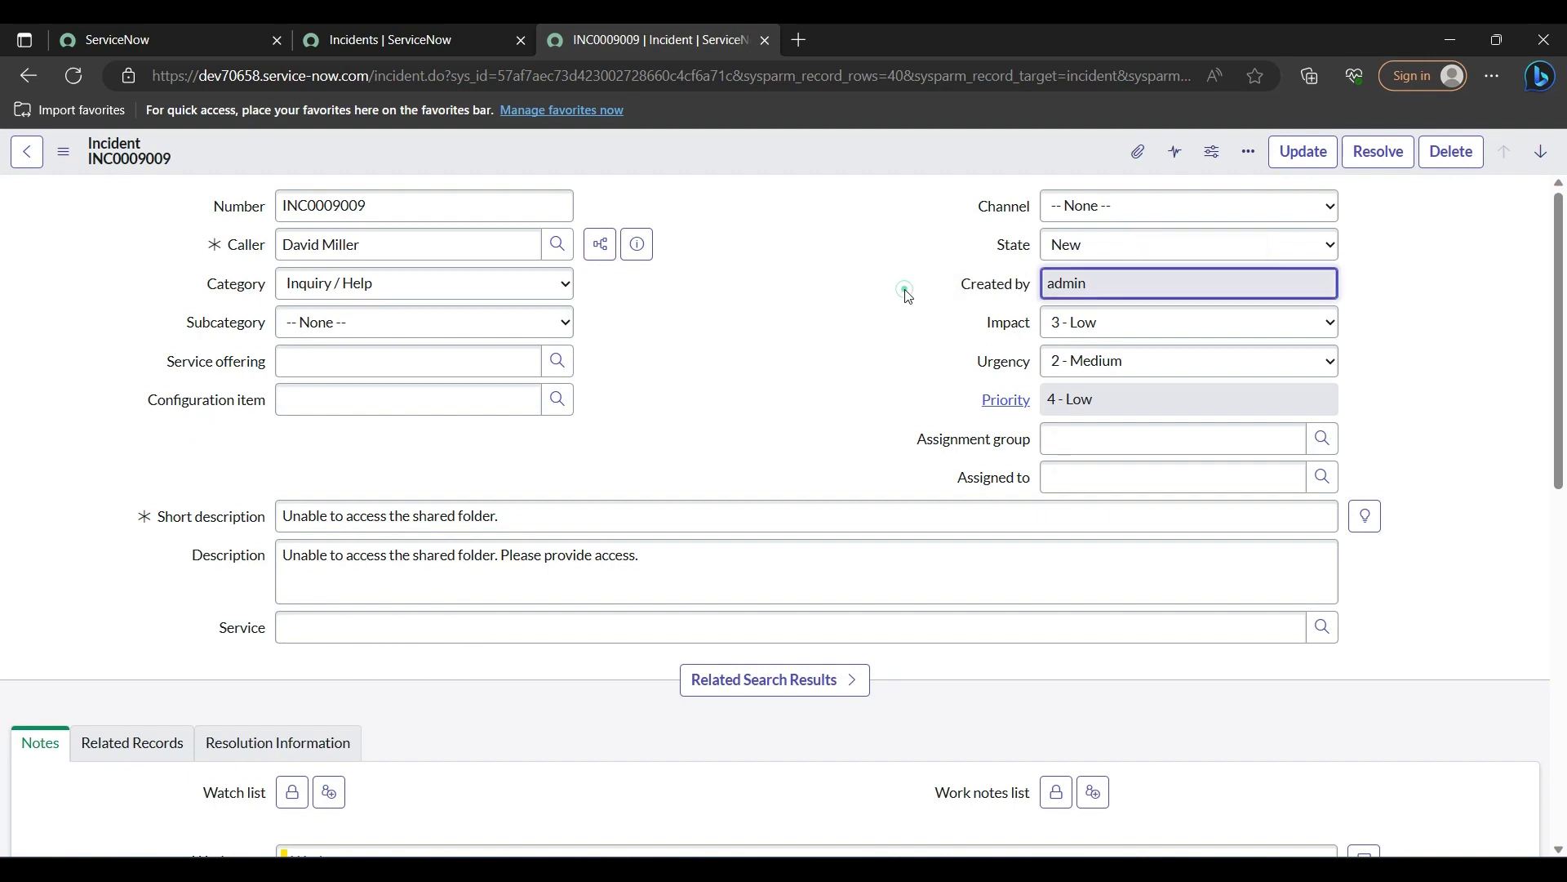
Step: Open the Incident form in Form Design through the header's Configure menu
right_click(820, 165)
mouse_move(870, 463)
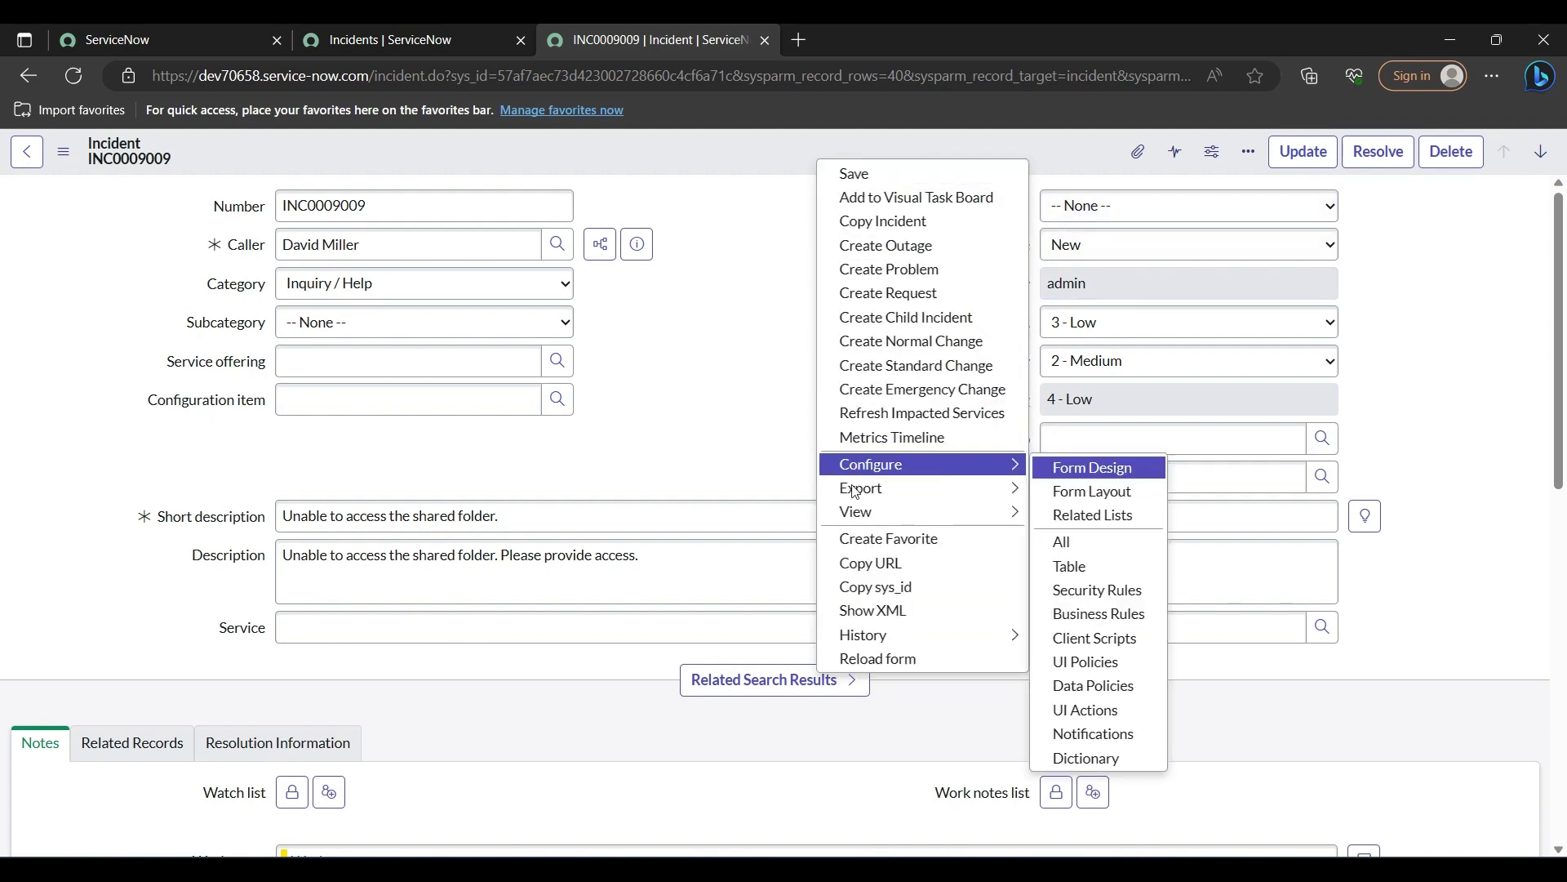
left_click(1051, 472)
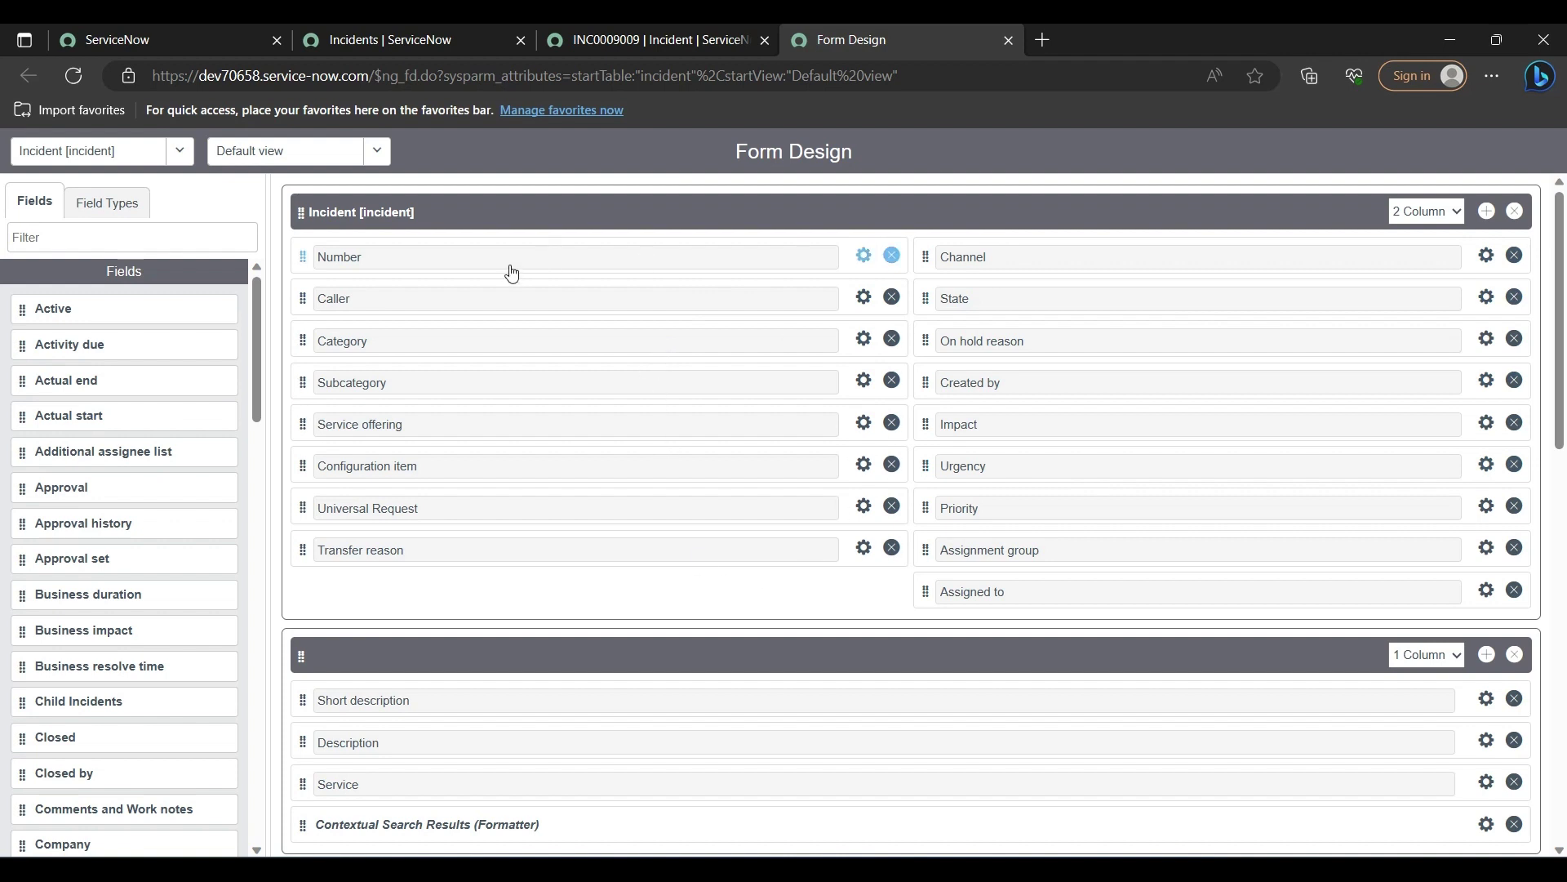
Step: Keep the Default view and drag Category below Subcategory in the Incident section
left_click(378, 156)
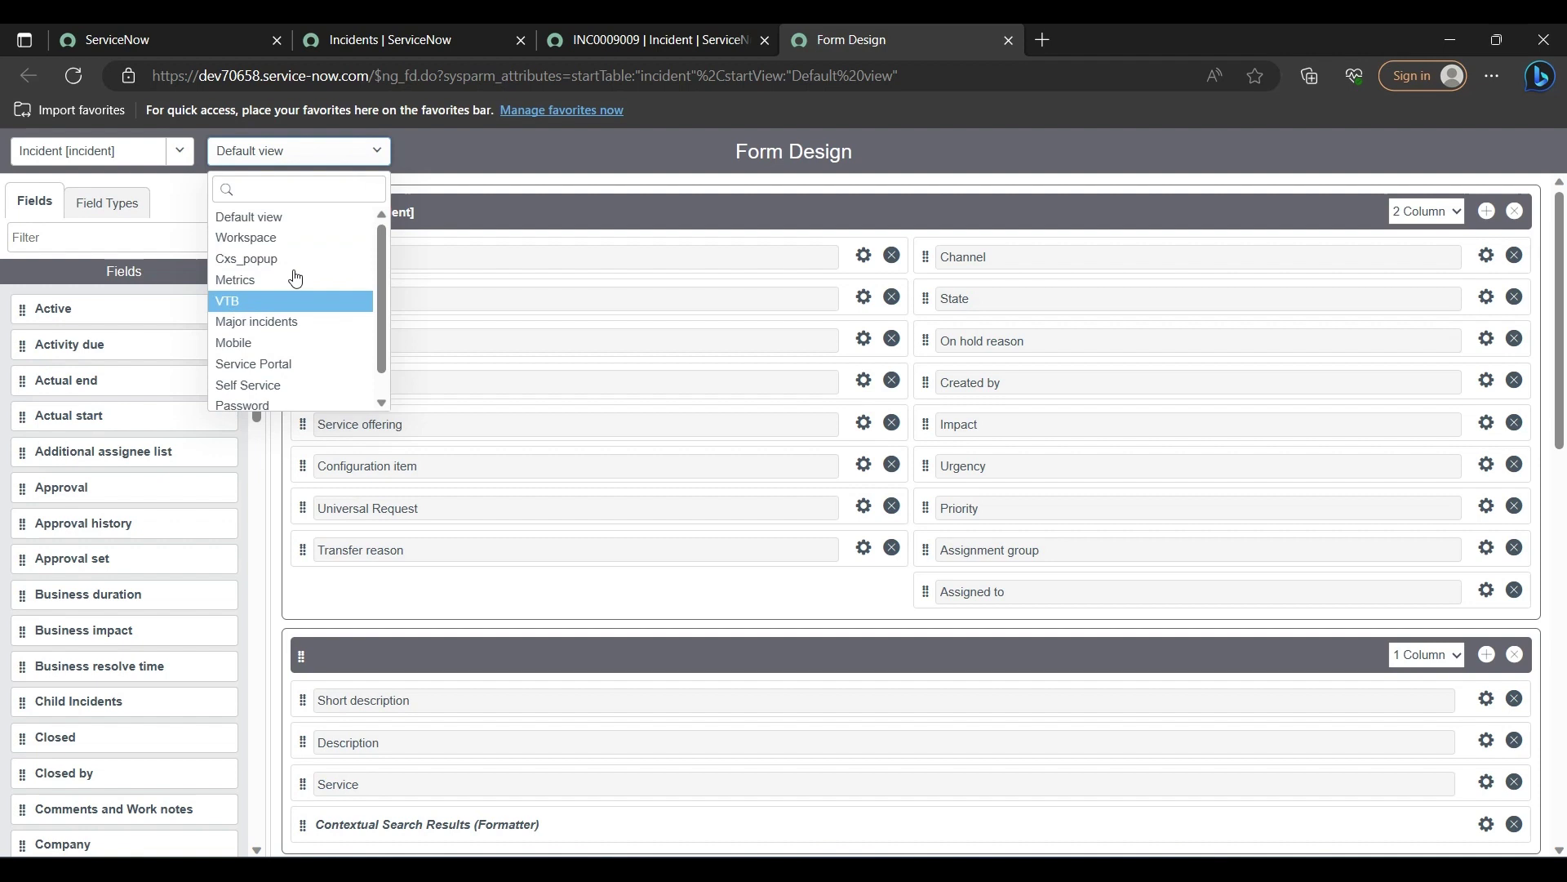
left_click(297, 216)
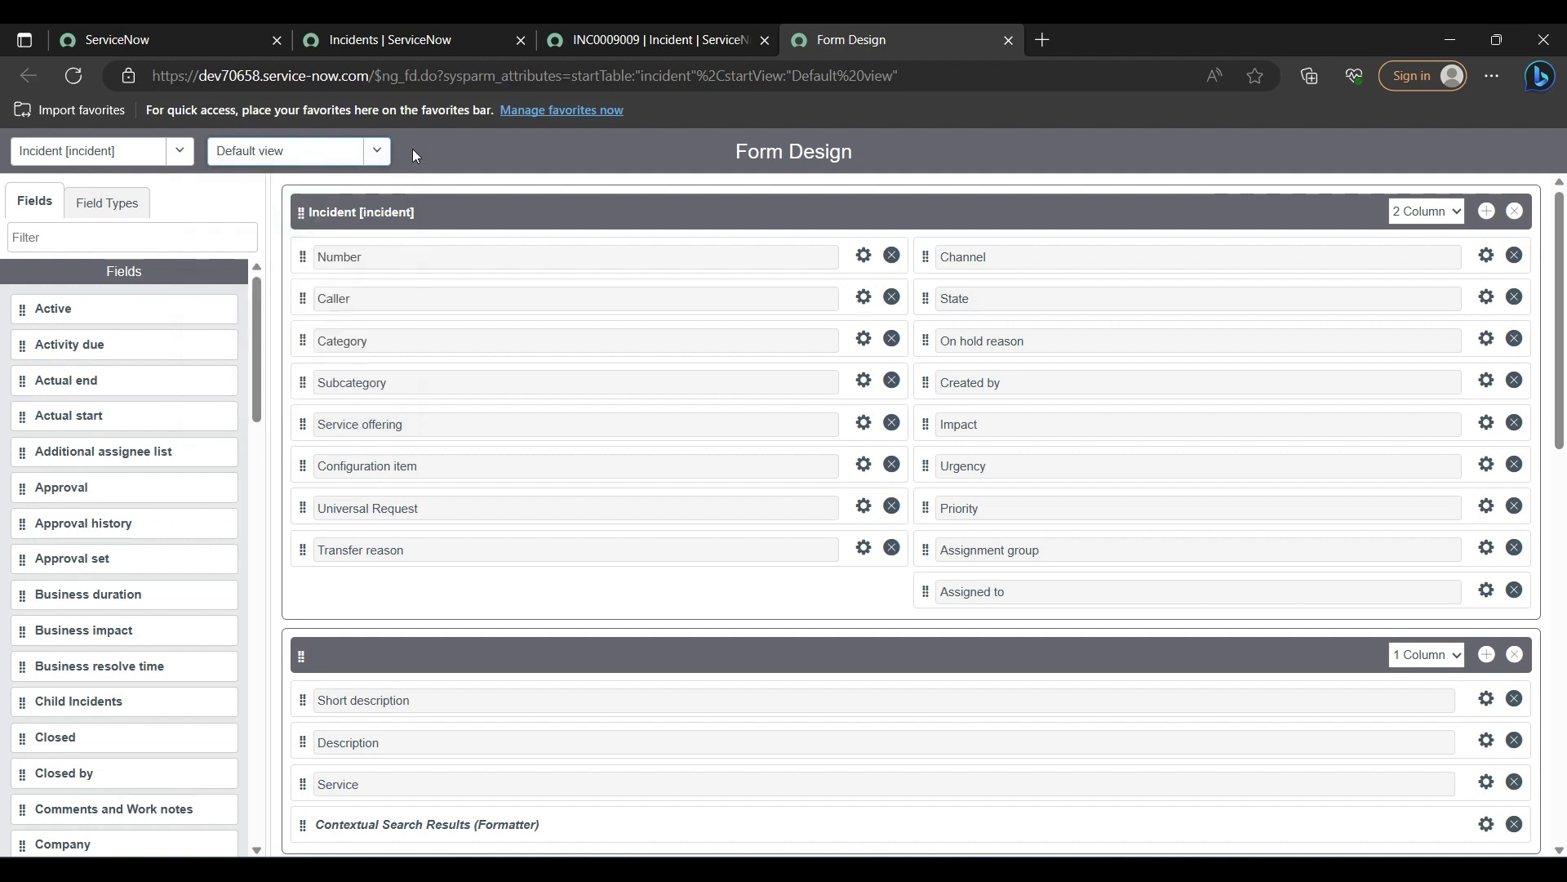
left_click(355, 340)
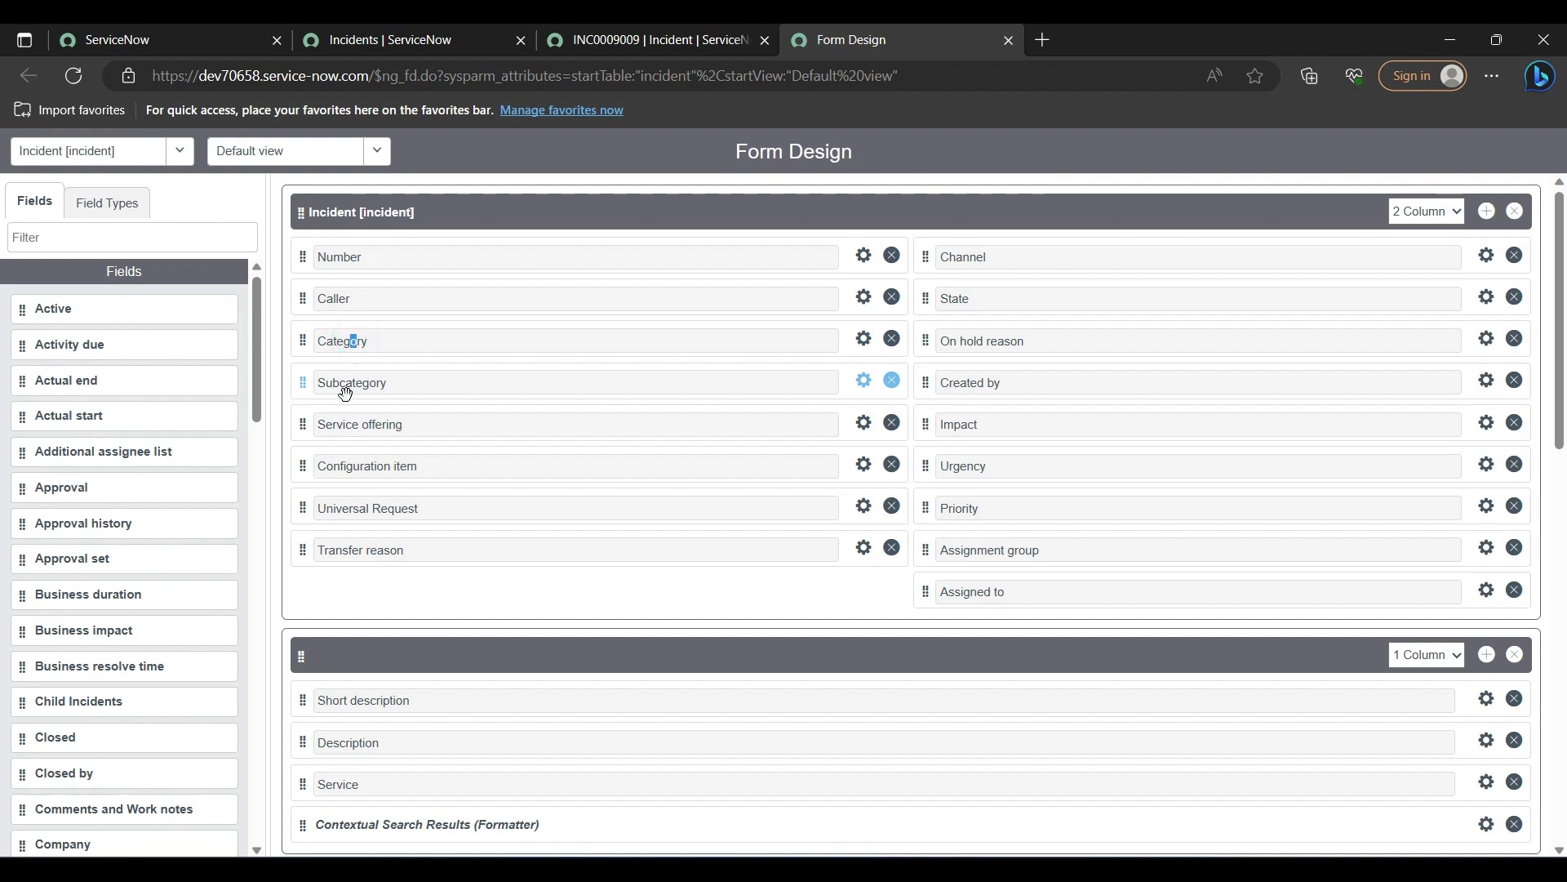
left_click_drag(351, 399, 331, 388)
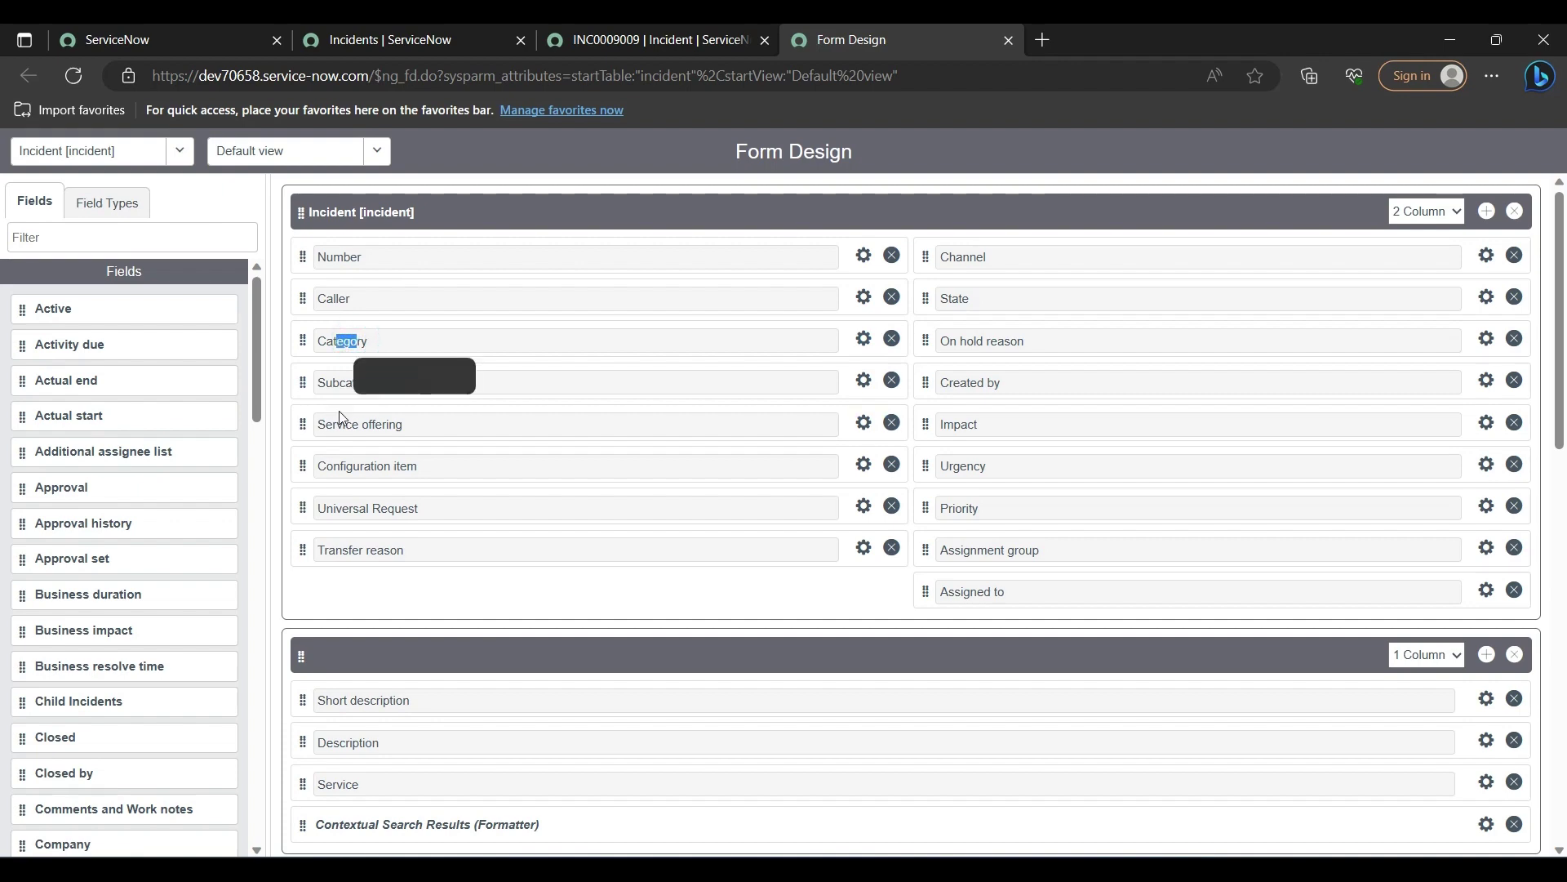
left_click(305, 340)
mouse_move(304, 340)
left_mouse_down()
mouse_move(306, 395)
mouse_move(307, 382)
left_mouse_up()
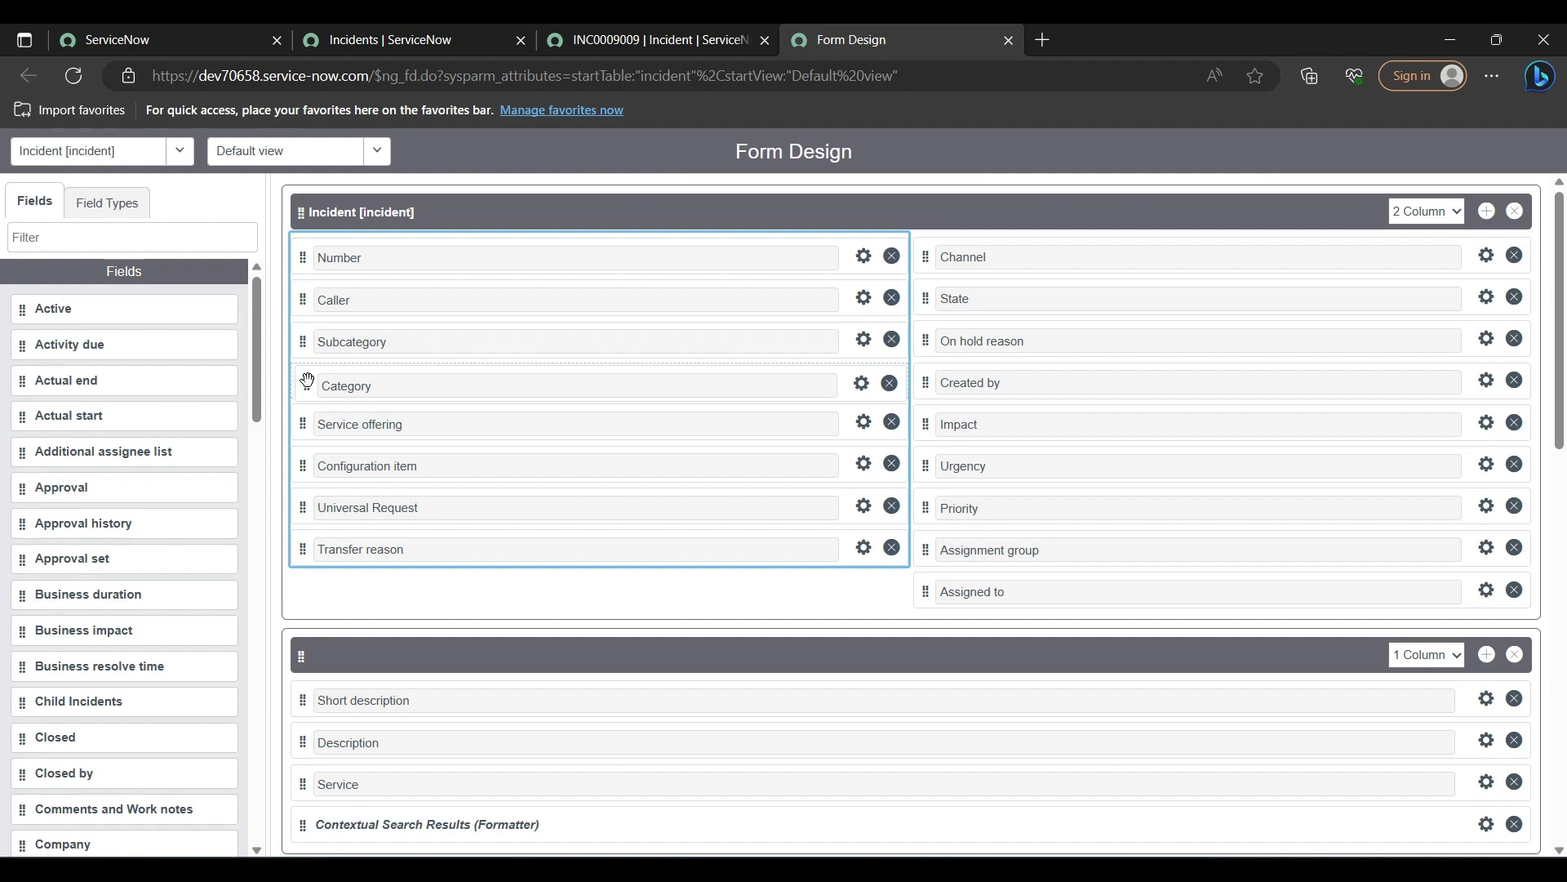
left_click_drag(307, 380, 307, 382)
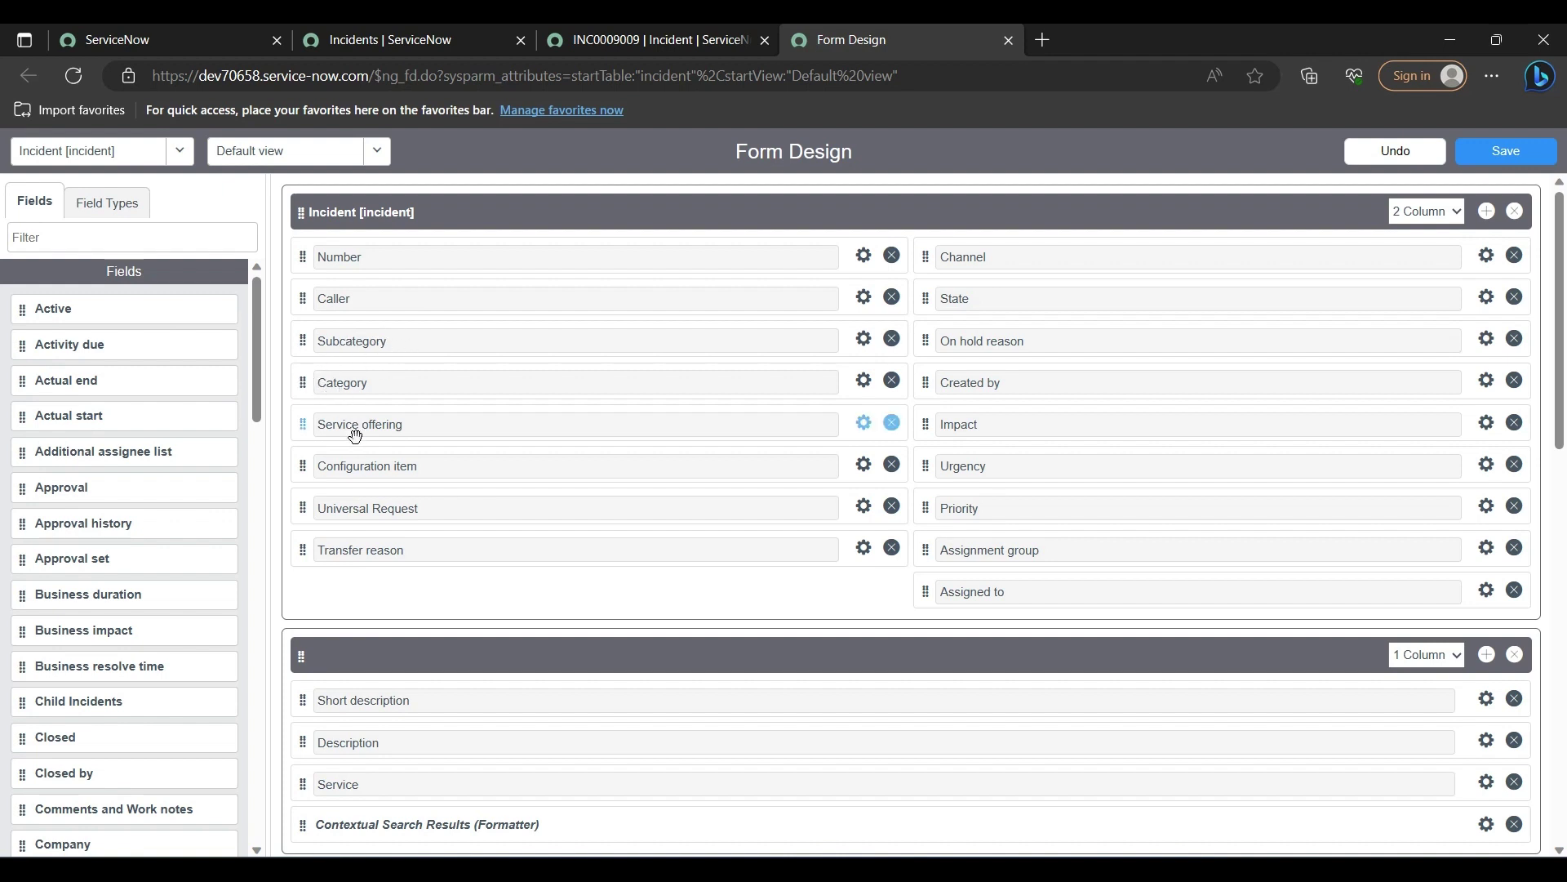
Step: Drag the Parent field onto the form right after Universal Request
scroll(181, 578, "down", 2)
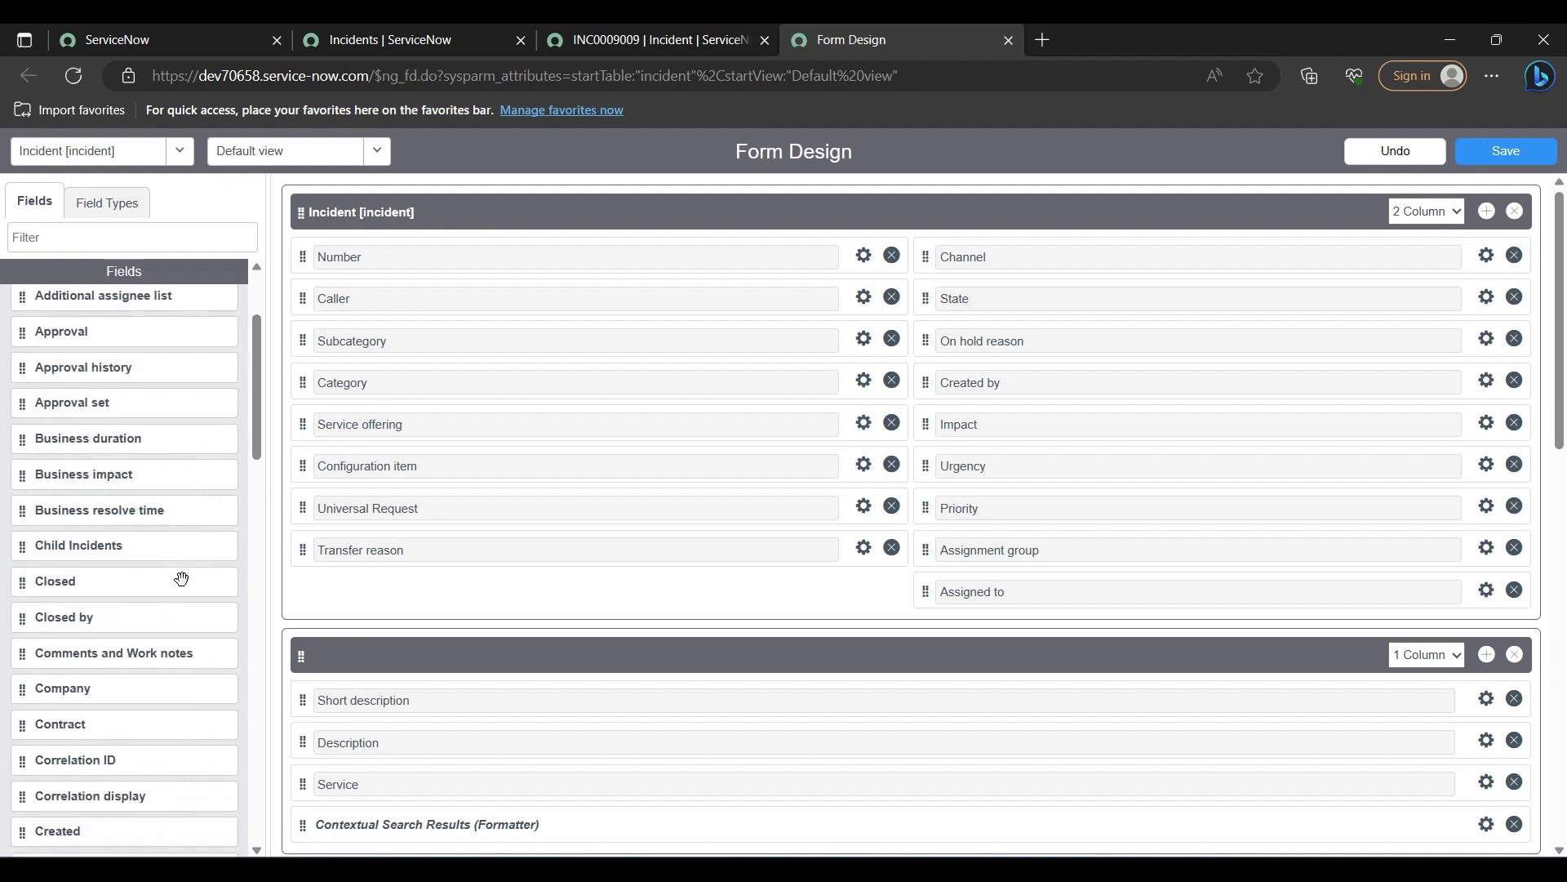
scroll(181, 578, "down", 2)
scroll(181, 578, "down", 2)
scroll(182, 578, "down", 2)
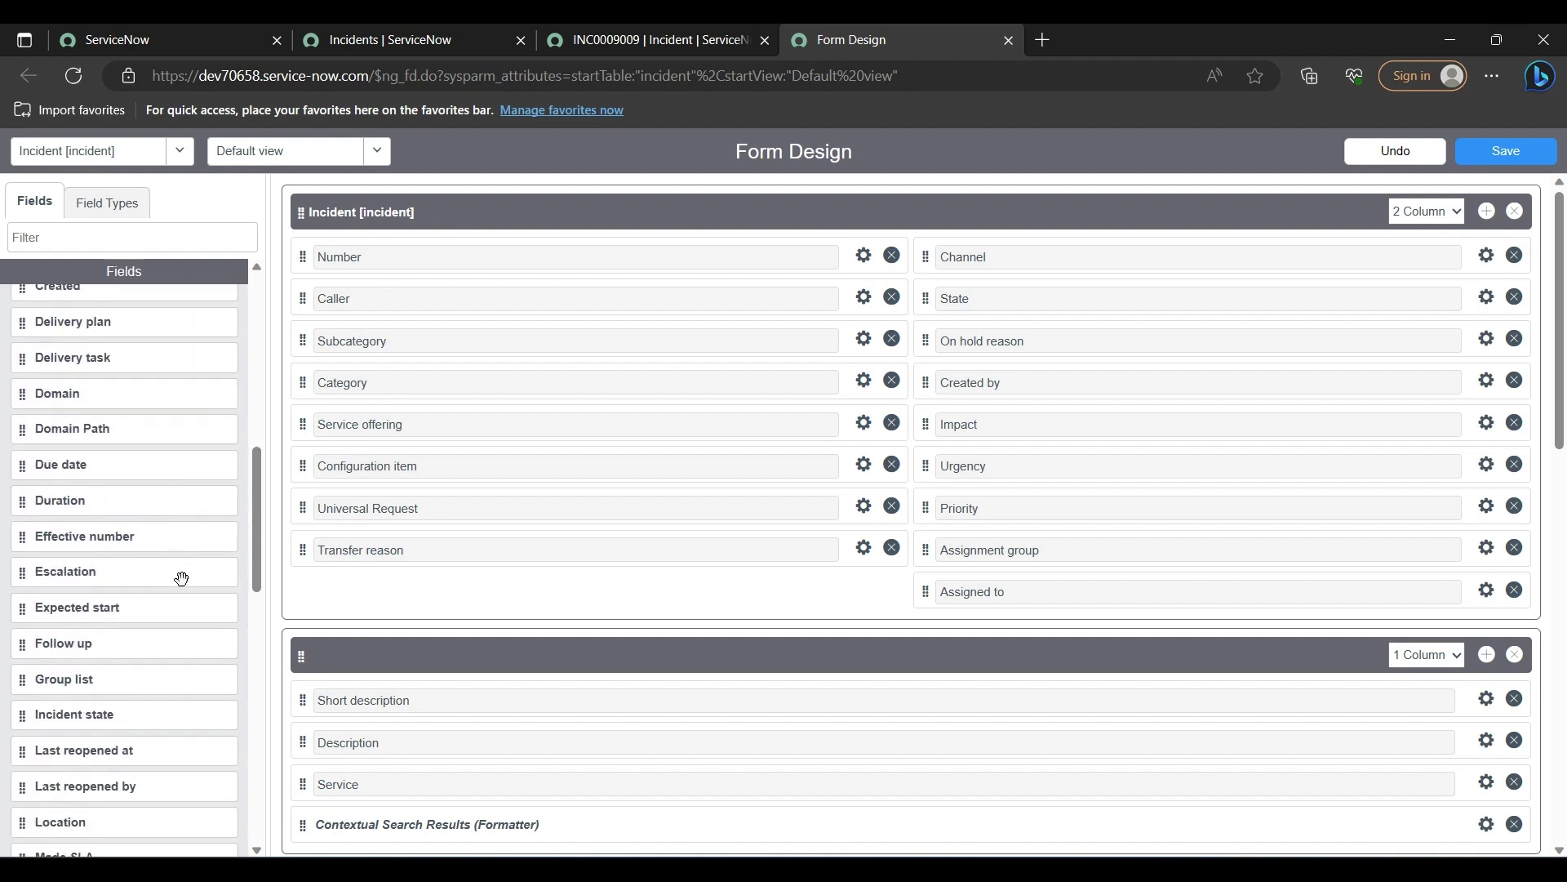
scroll(181, 578, "down", 1)
scroll(182, 578, "down", 2)
scroll(182, 577, "down", 2)
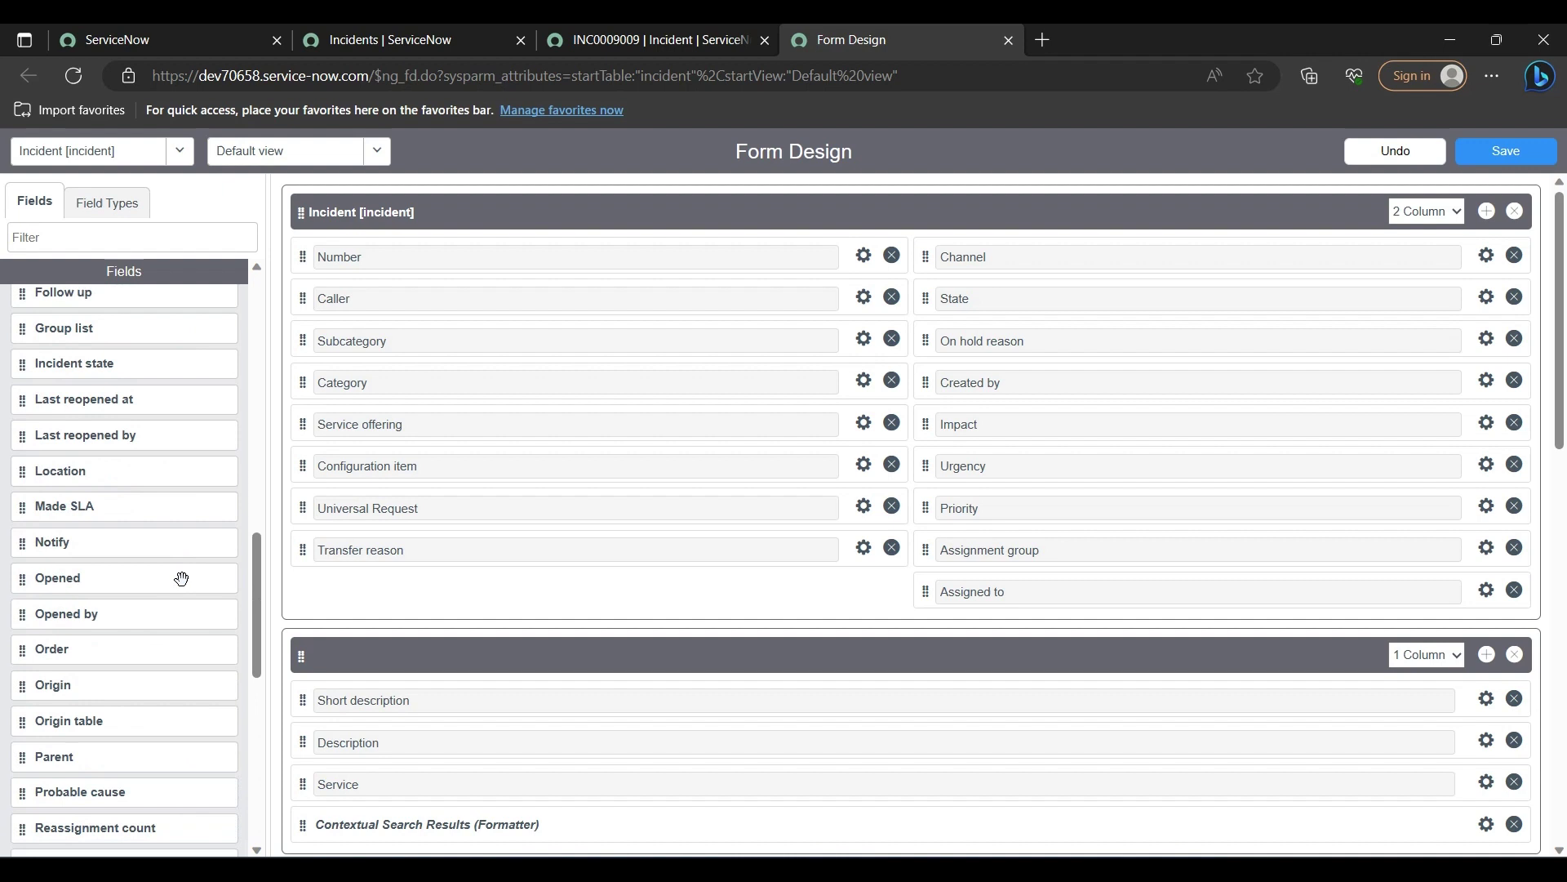
scroll(181, 578, "down", 2)
scroll(181, 578, "down", 2)
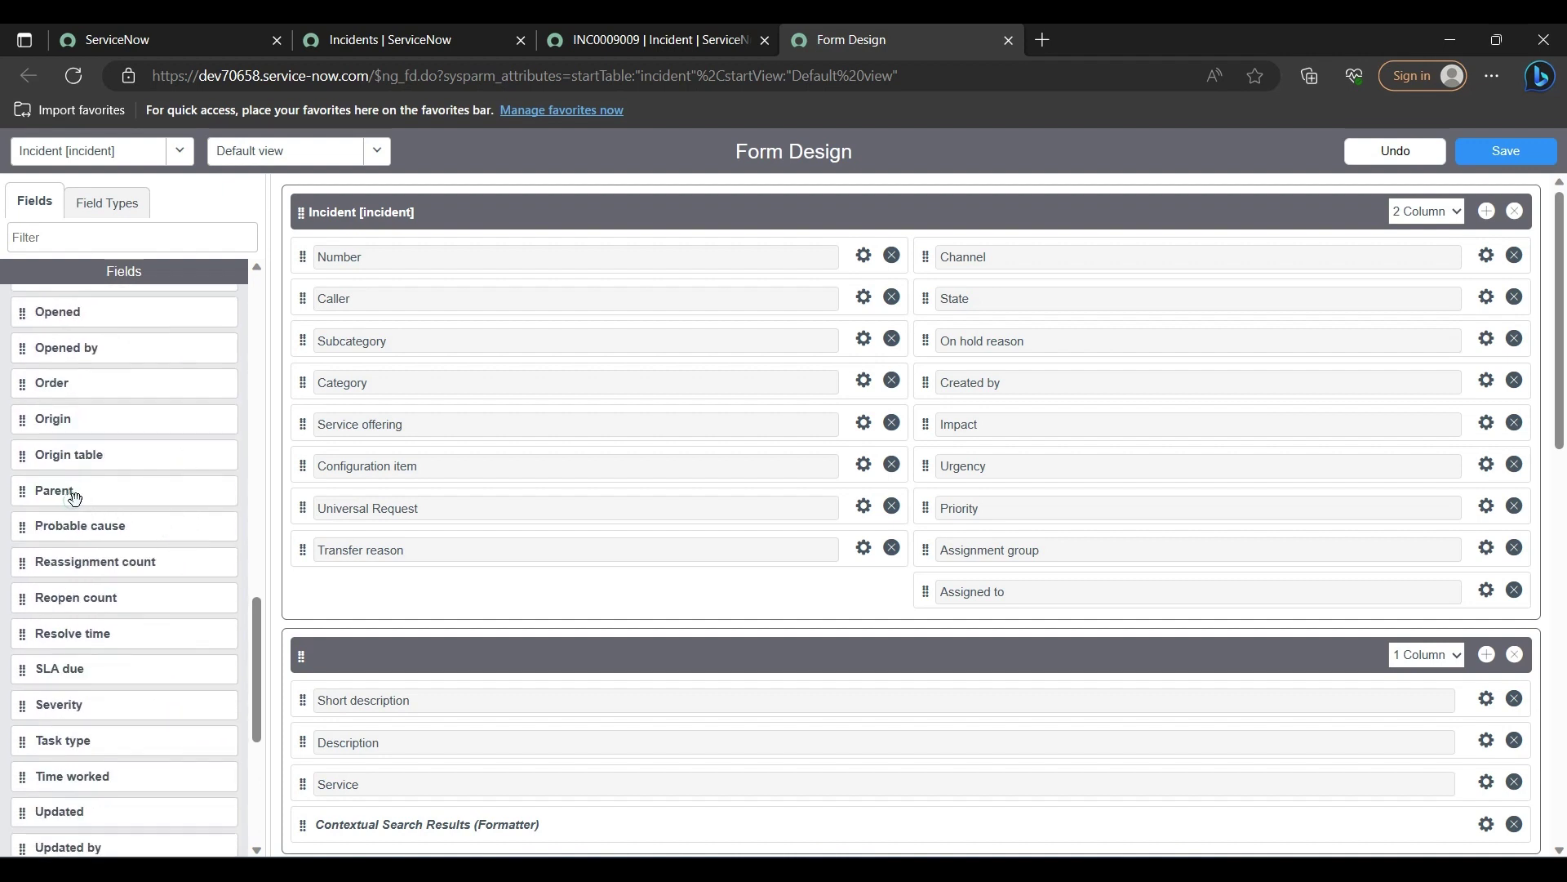
left_click_drag(75, 497, 393, 569)
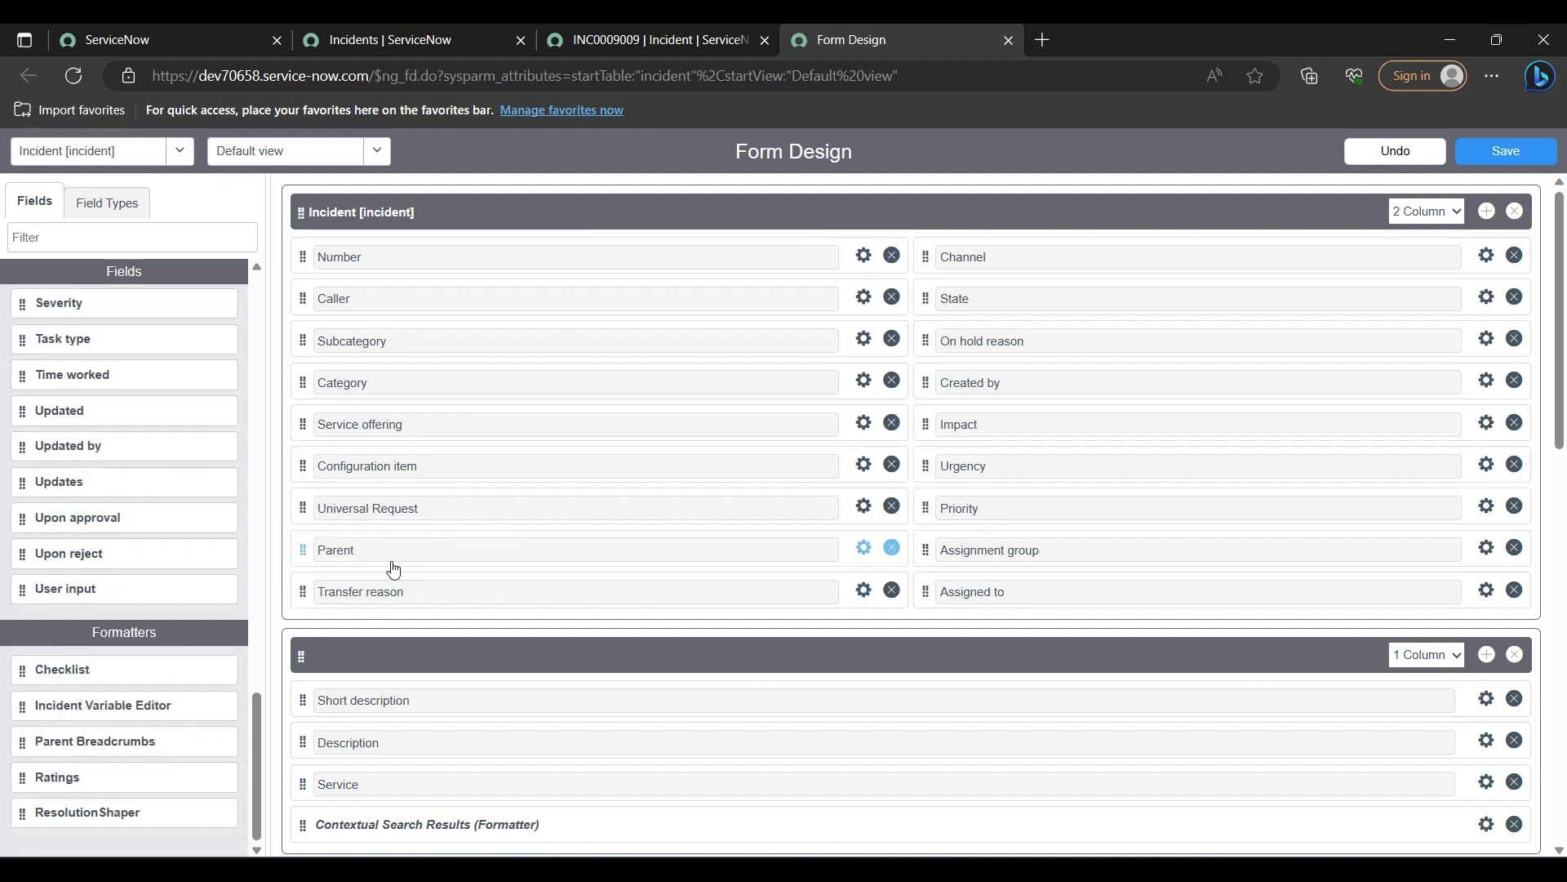
Step: Save the Incident form design
scroll(379, 574, "down", 3)
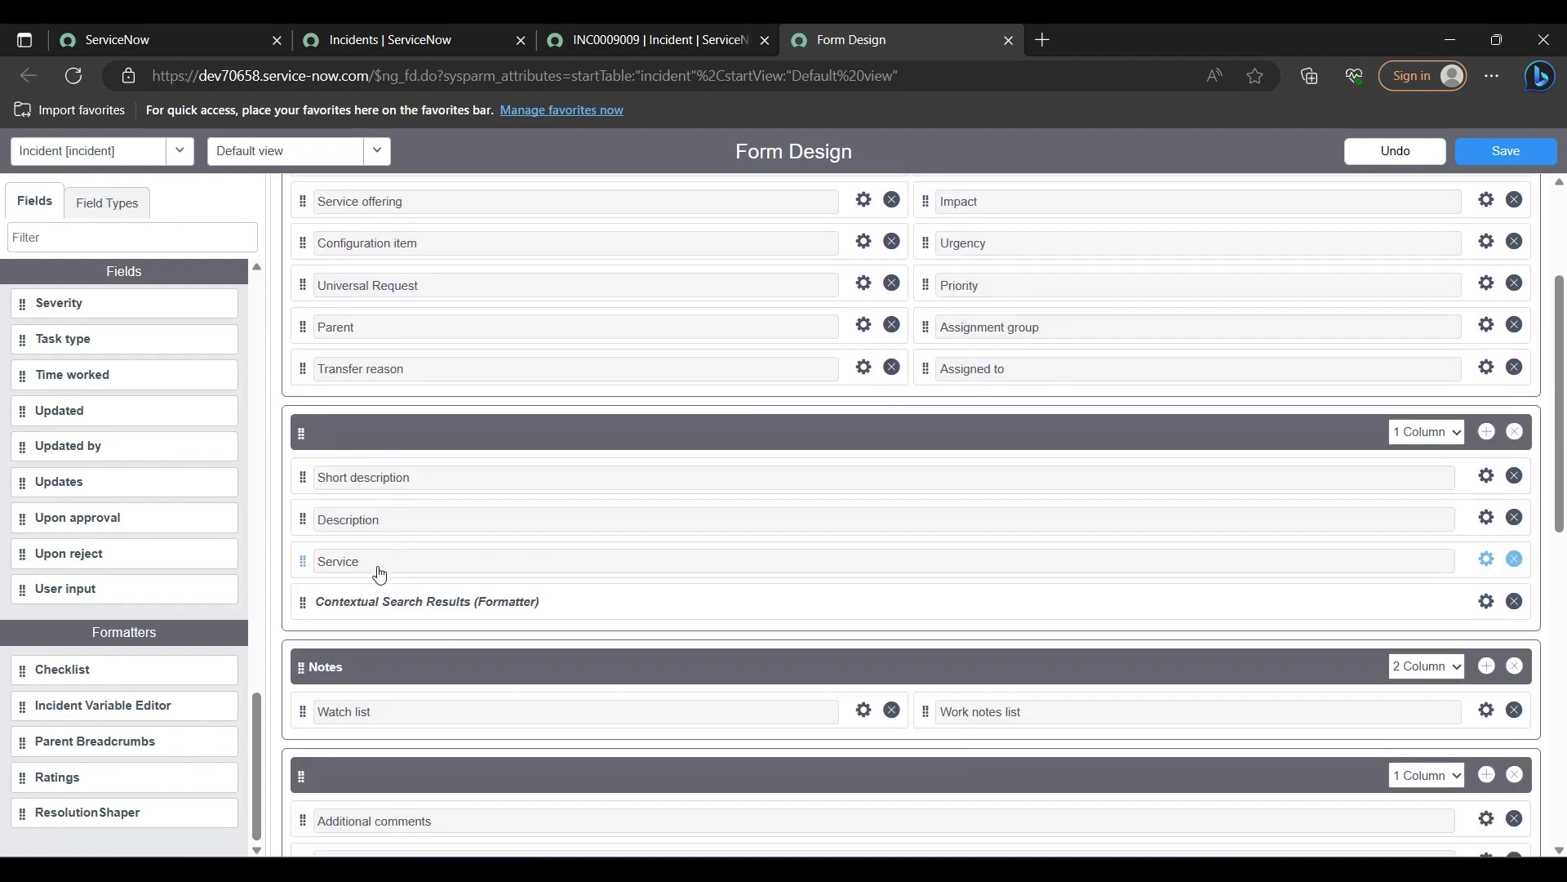
scroll(379, 574, "down", 2)
scroll(378, 572, "down", 4)
scroll(378, 570, "down", 4)
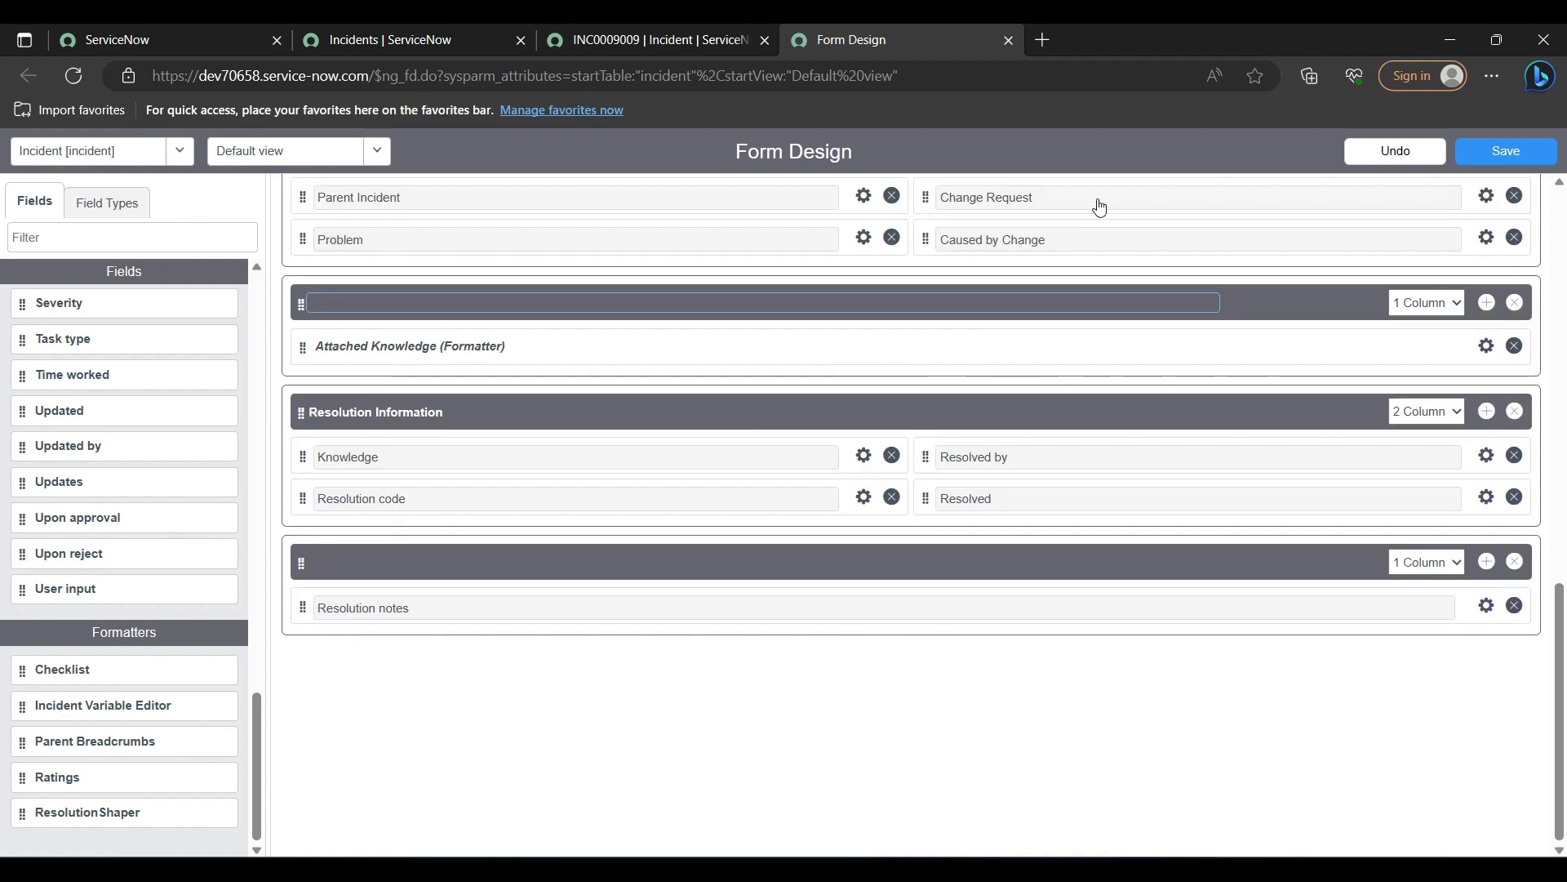
left_click(1479, 158)
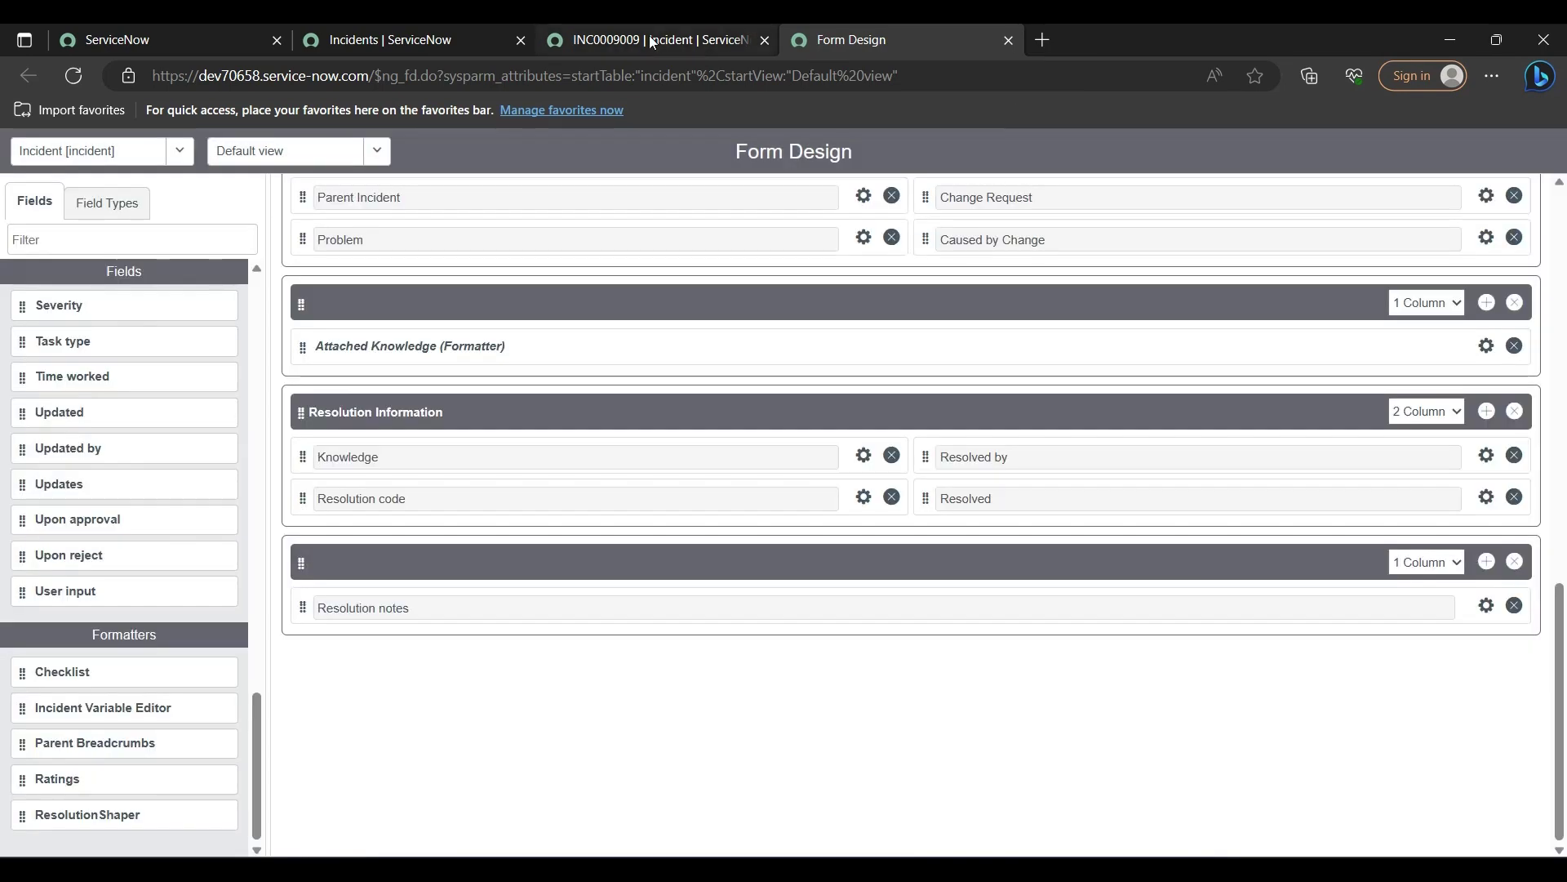
Step: Return to INC0009009 and open its Configure > Related Lists page
left_click(654, 43)
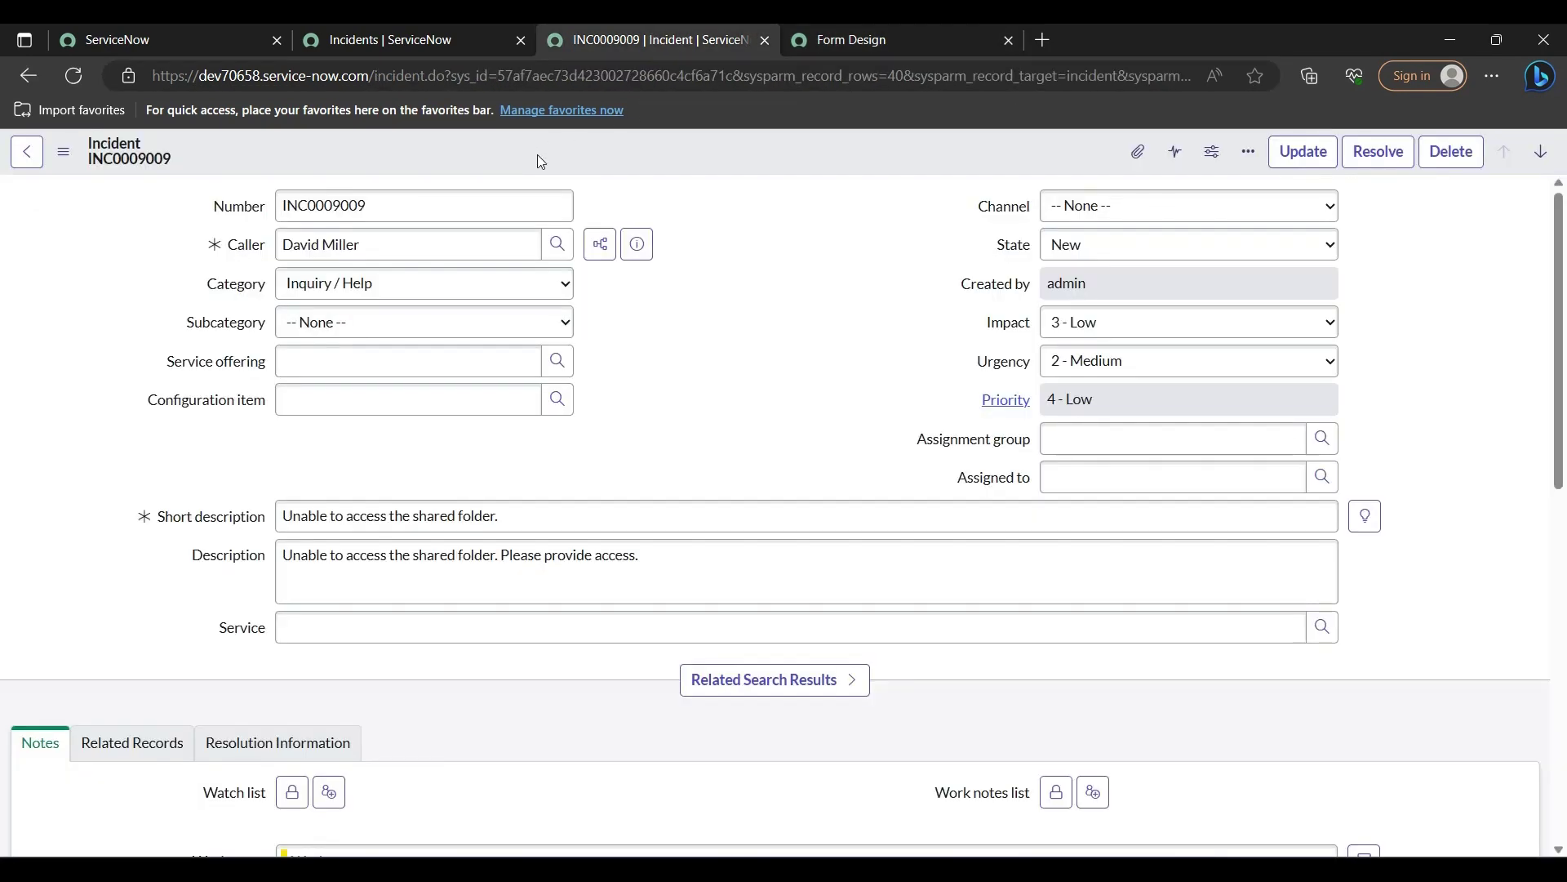
scroll(216, 589, "down", 5)
scroll(216, 591, "down", 4)
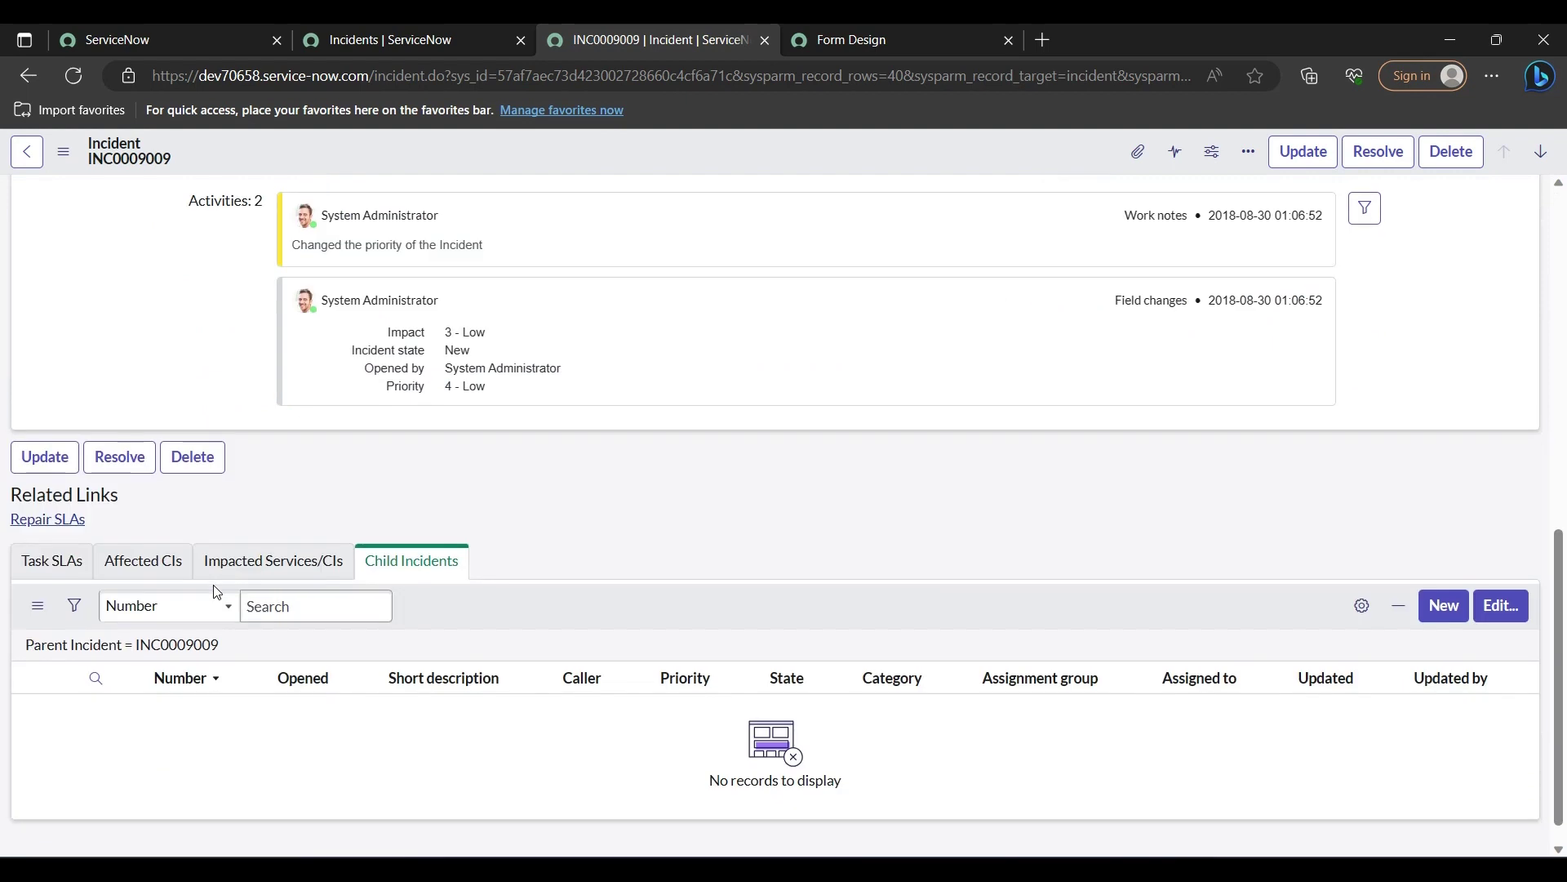
right_click(667, 160)
mouse_move(718, 464)
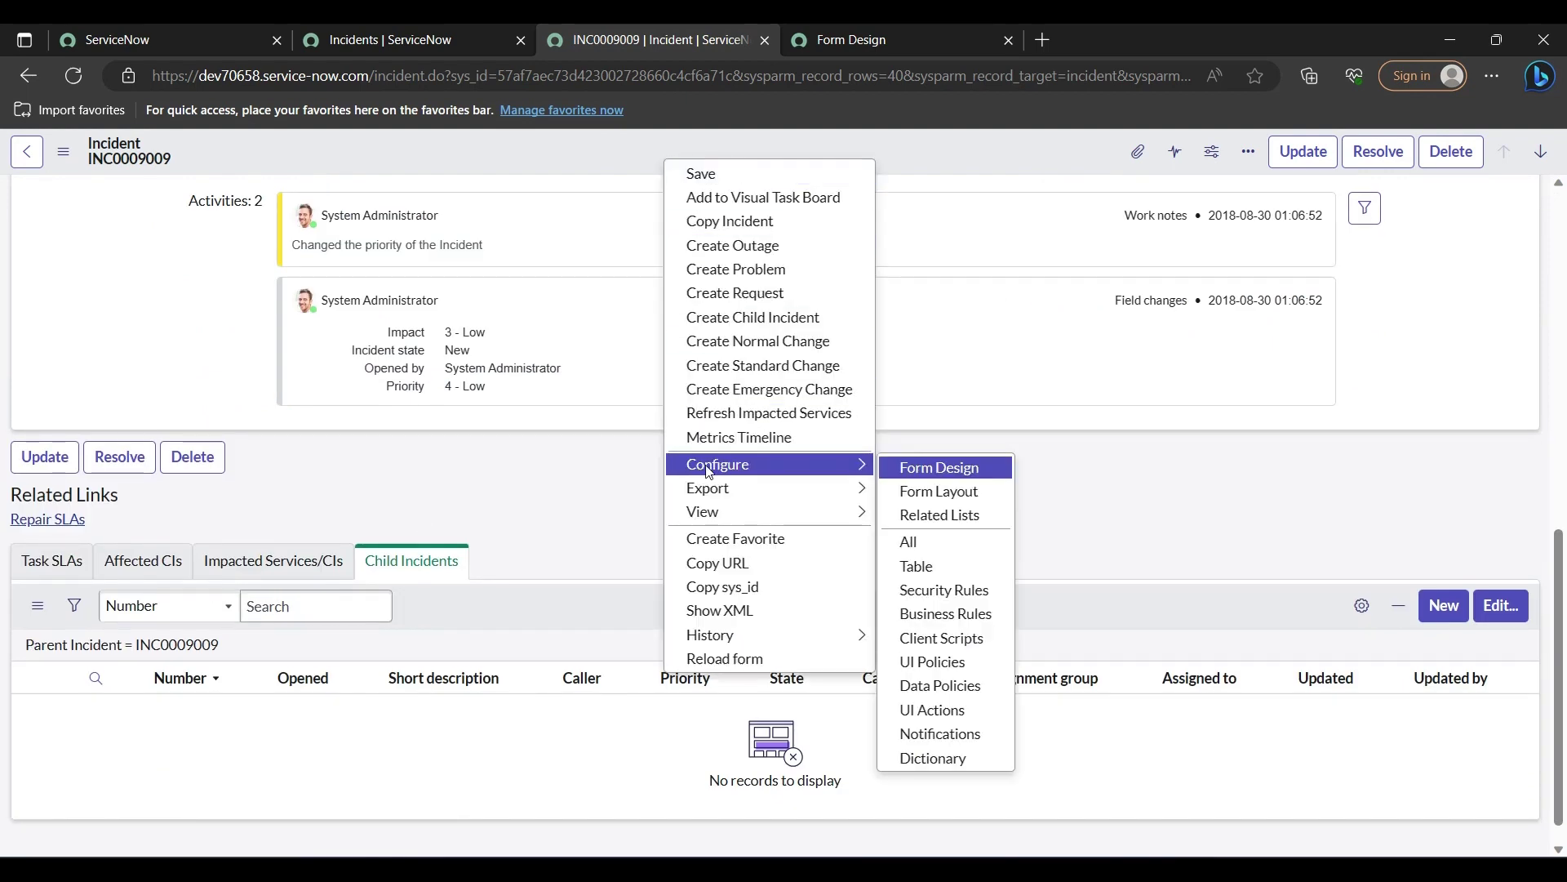
left_click(937, 515)
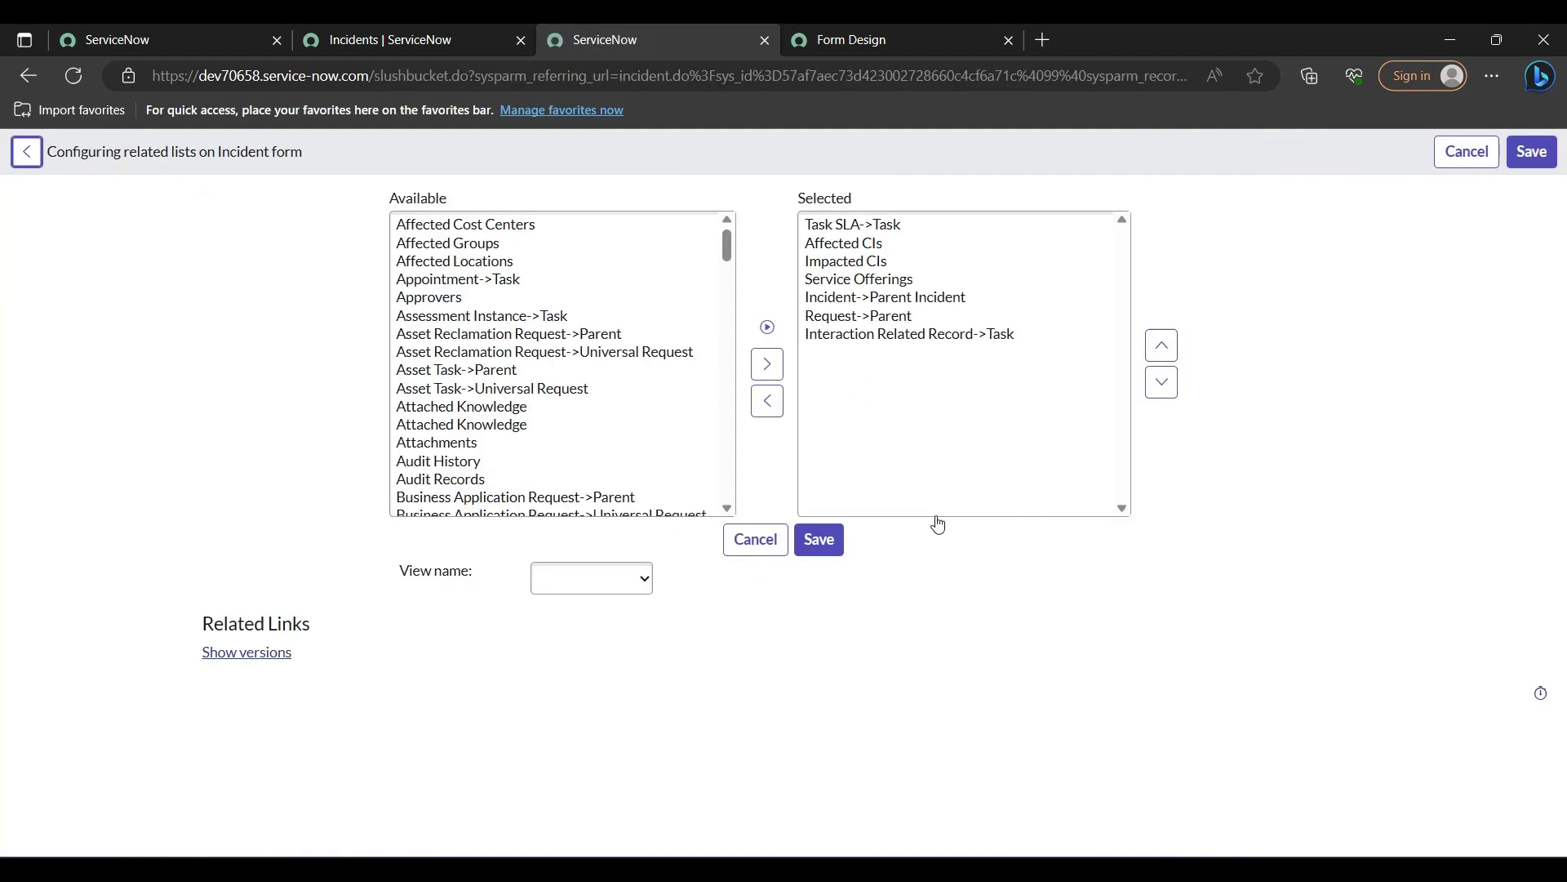
Step: Move Incident->Parent into the Selected related lists and save
left_click(886, 502)
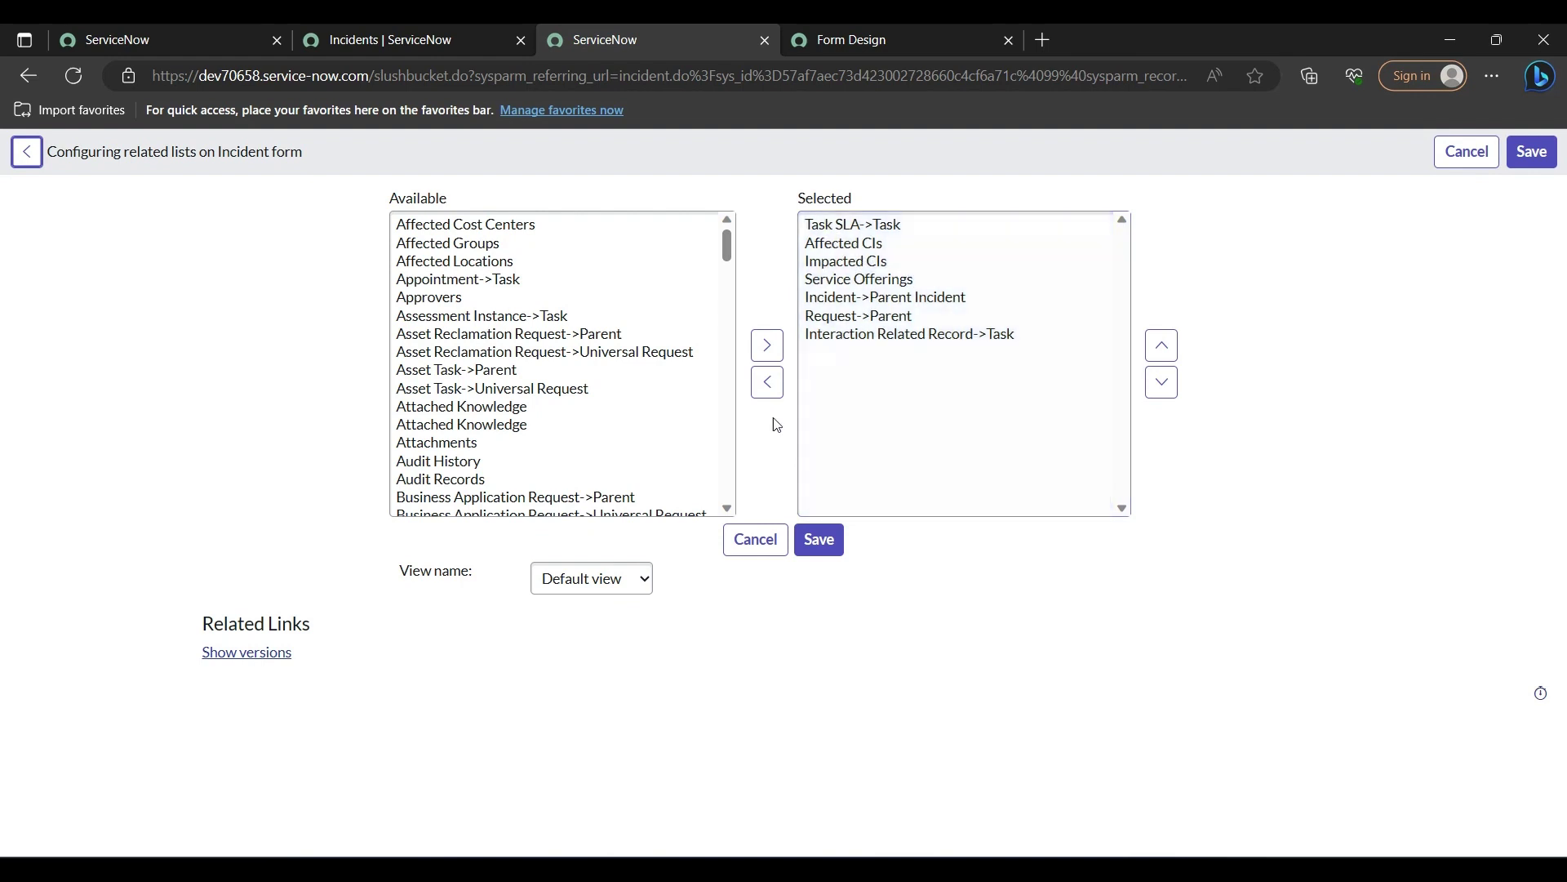
left_click(853, 419)
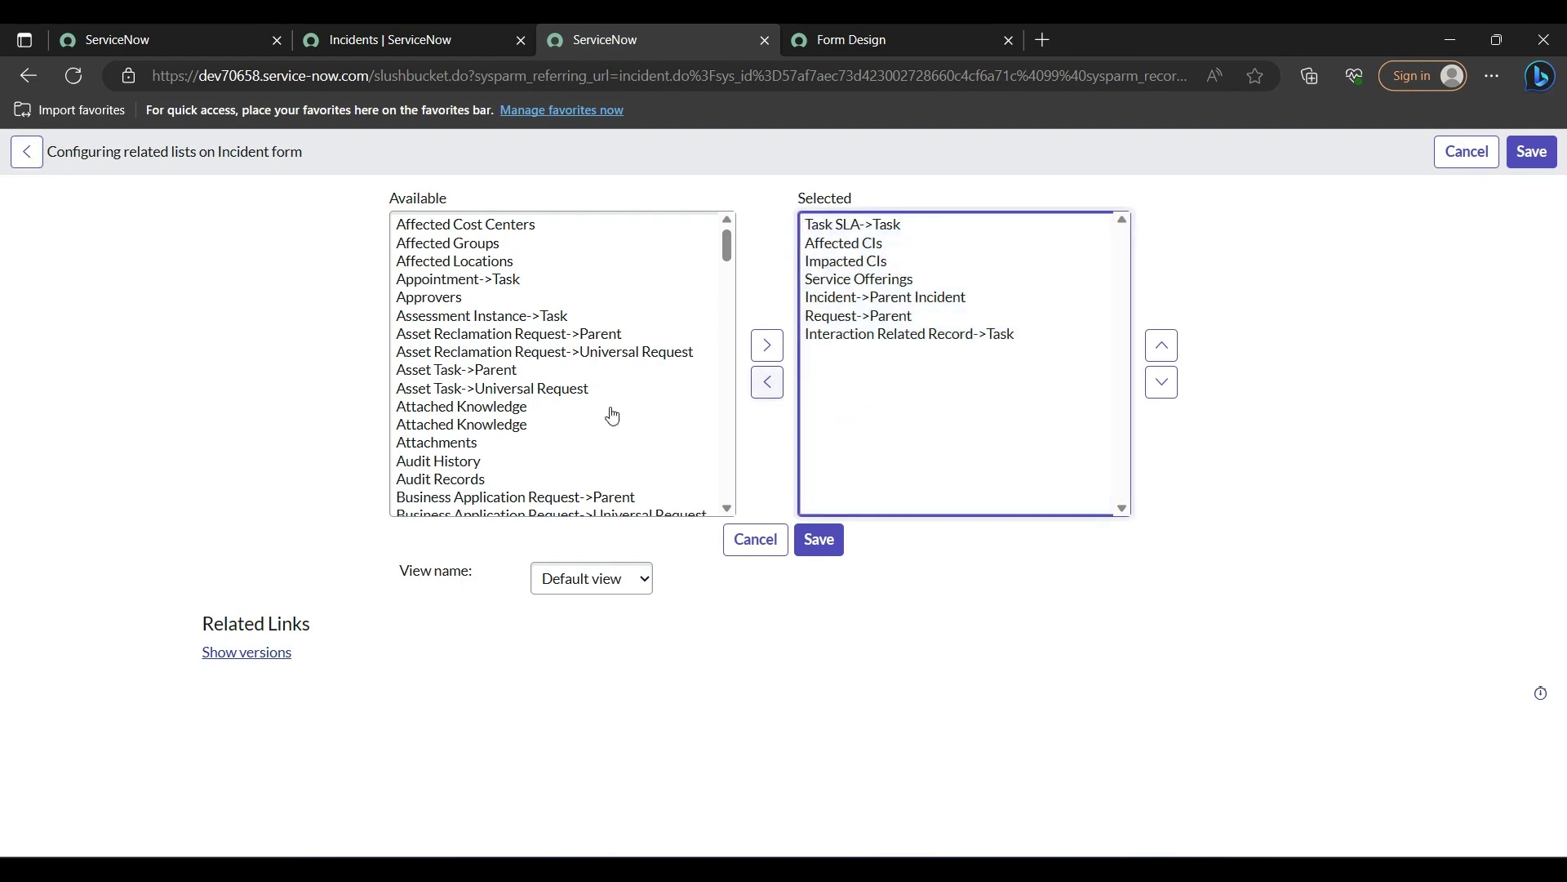
scroll(572, 431, "down", 2)
scroll(572, 431, "down", 2)
scroll(572, 431, "down", 2)
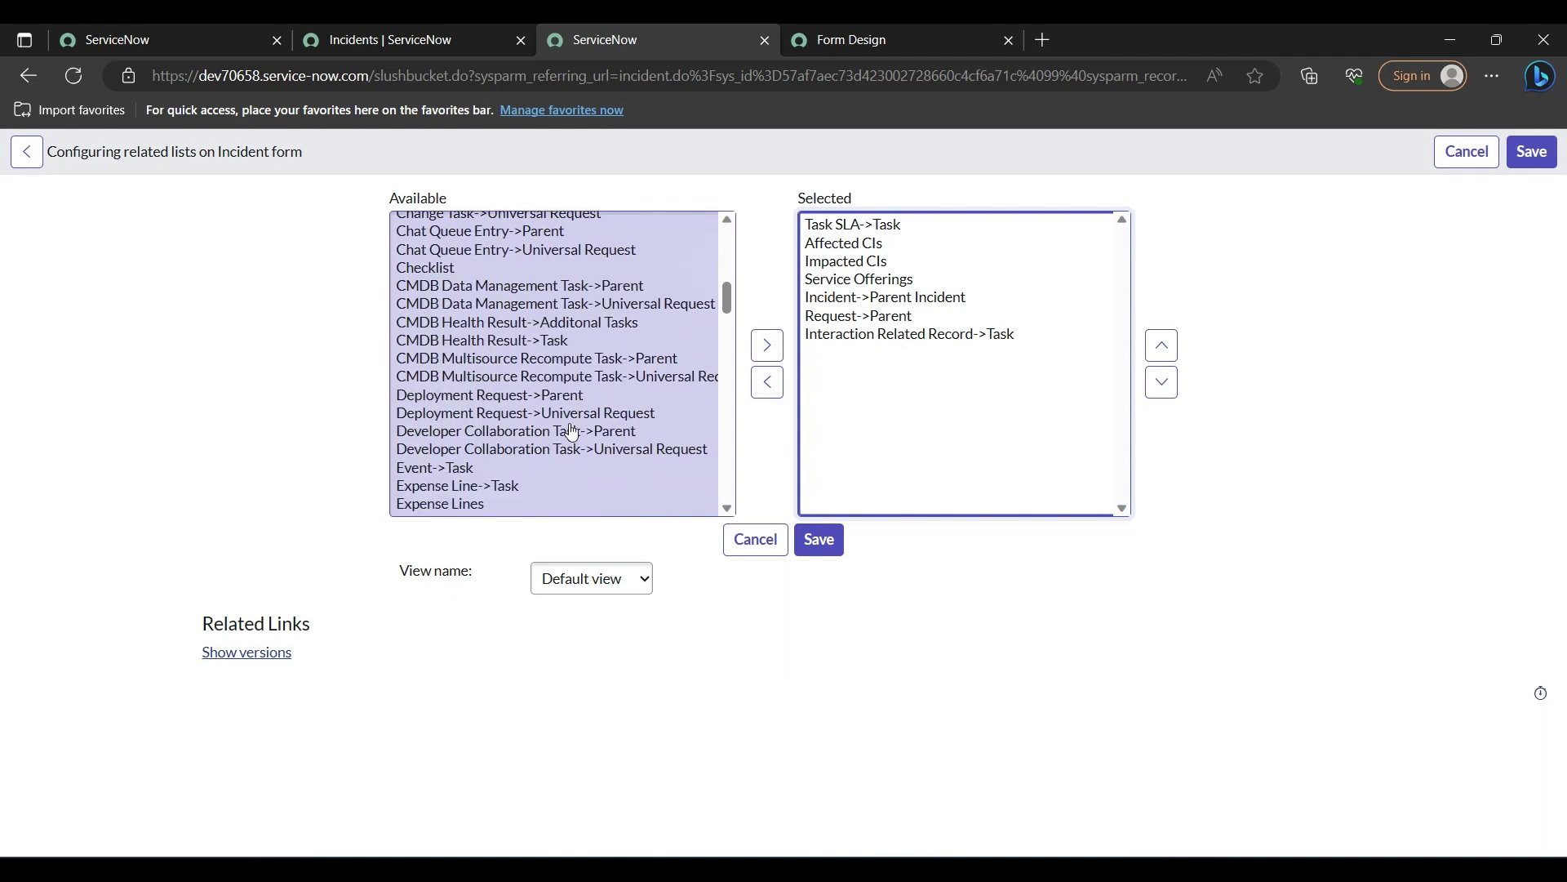
scroll(567, 430, "down", 1)
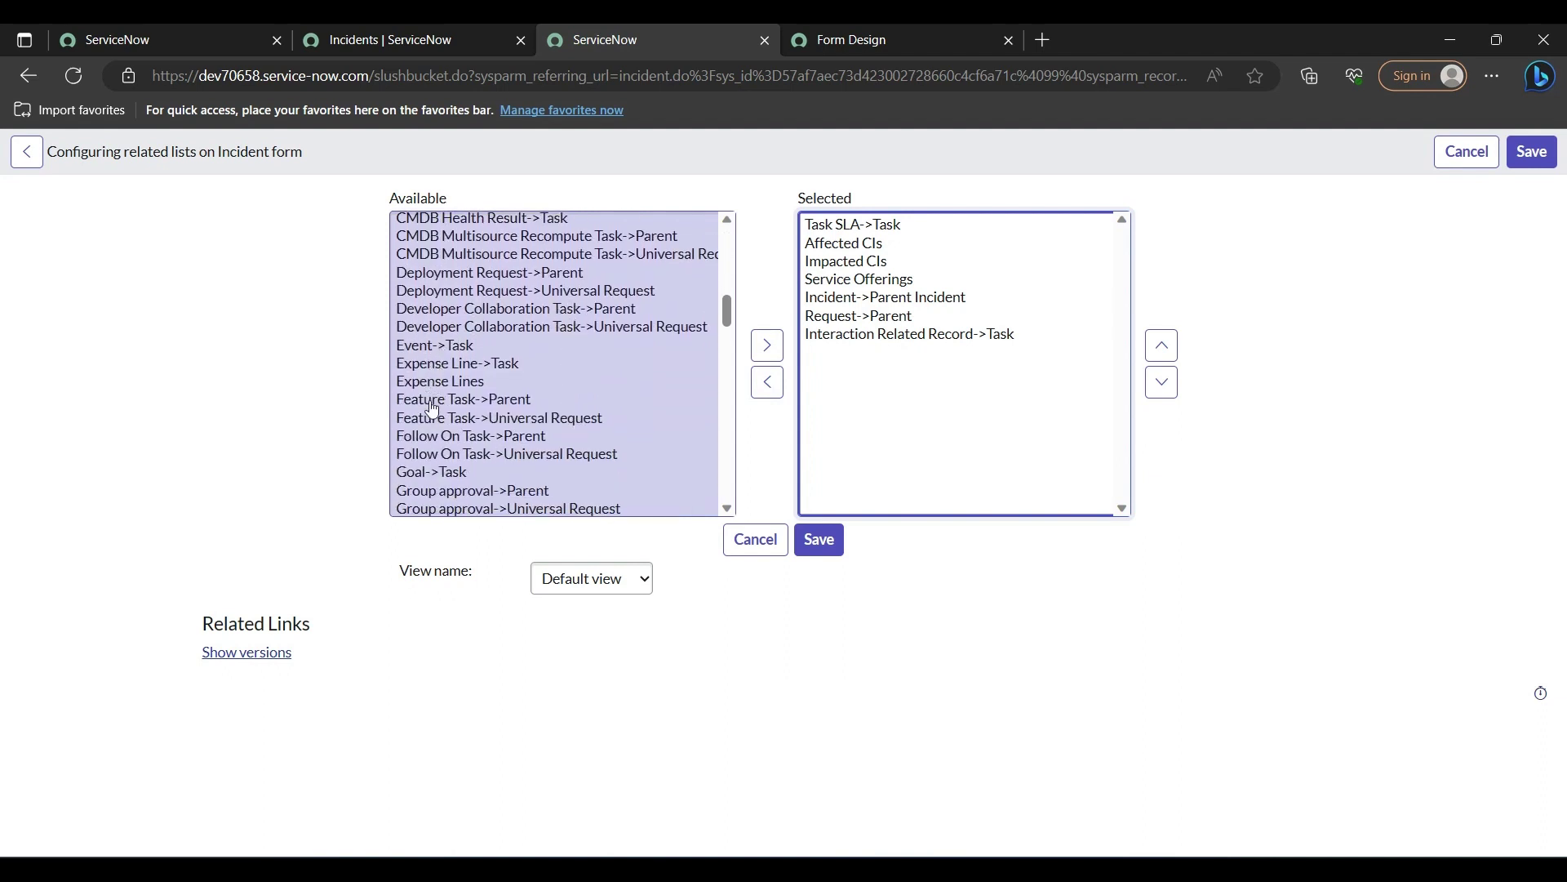
scroll(437, 404, "down", 1)
scroll(433, 409, "down", 2)
scroll(432, 410, "down", 1)
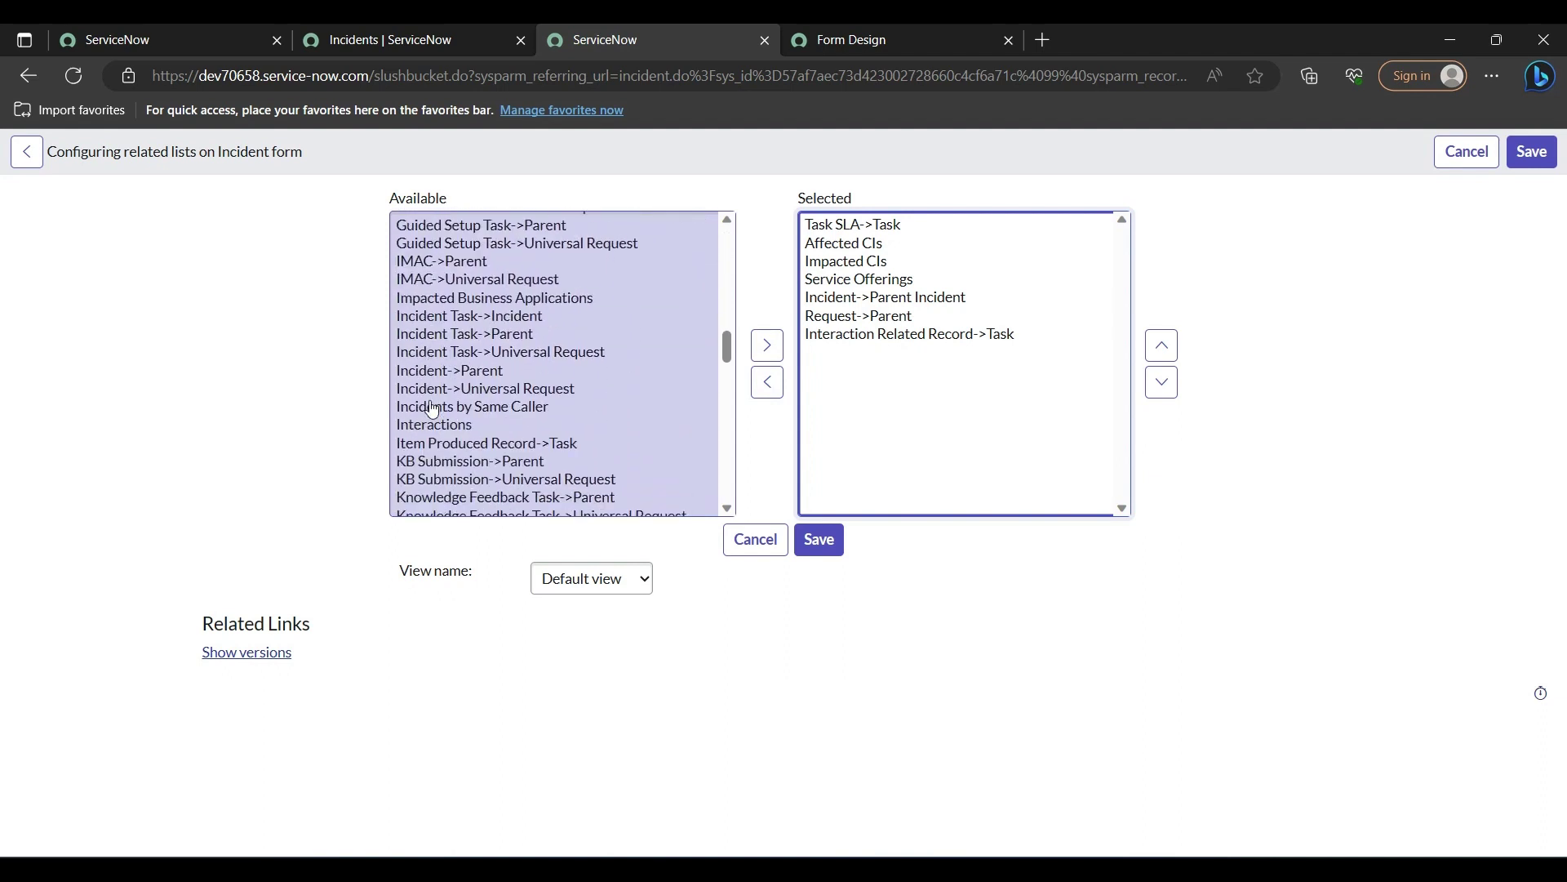
left_click(459, 370)
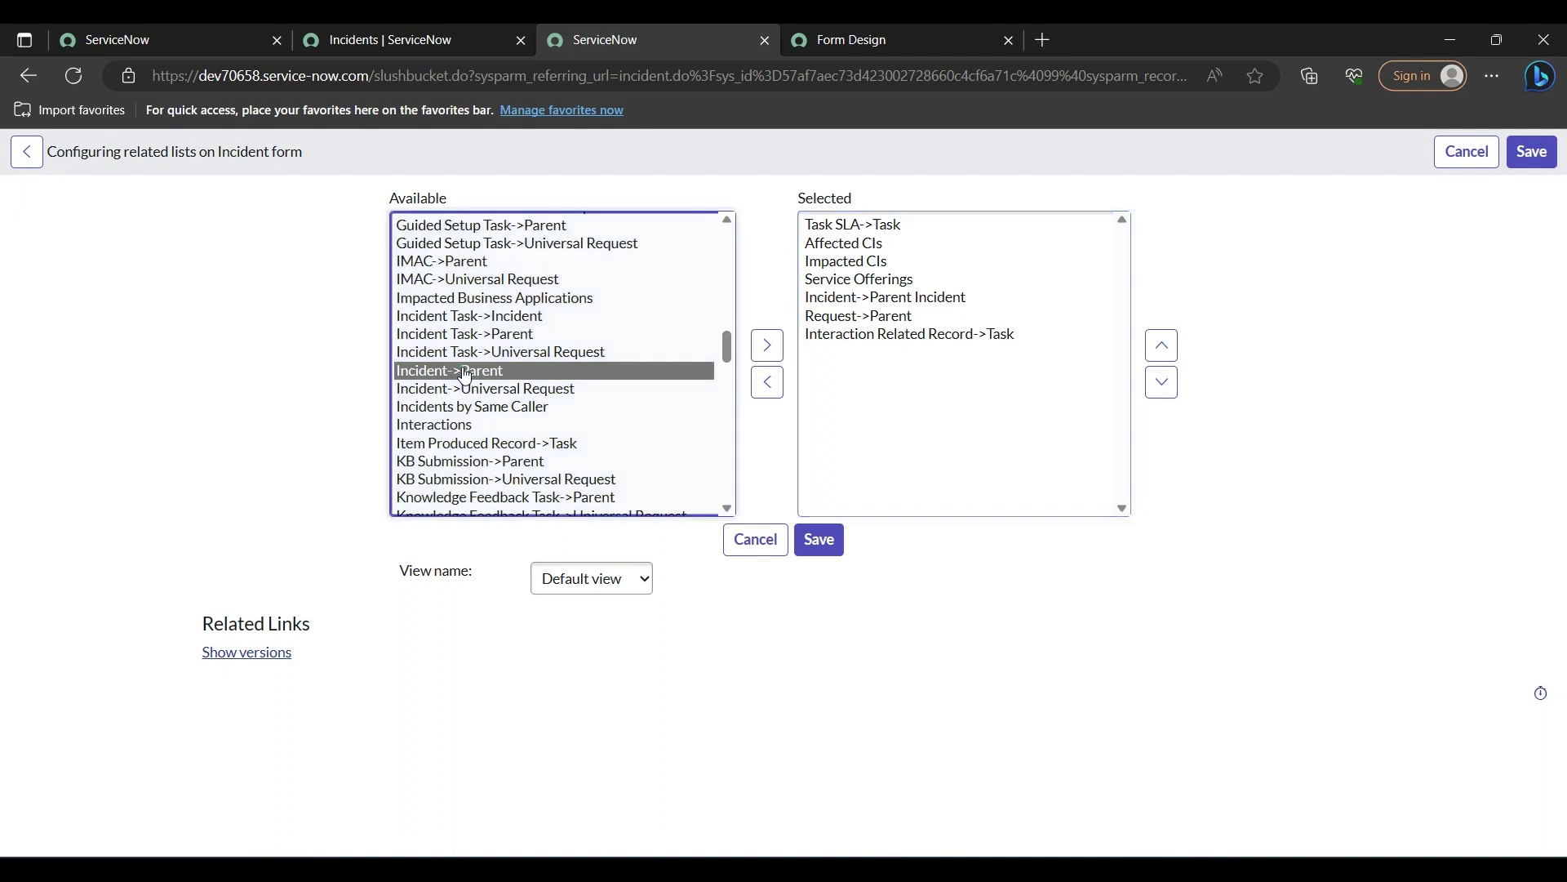
left_click(767, 346)
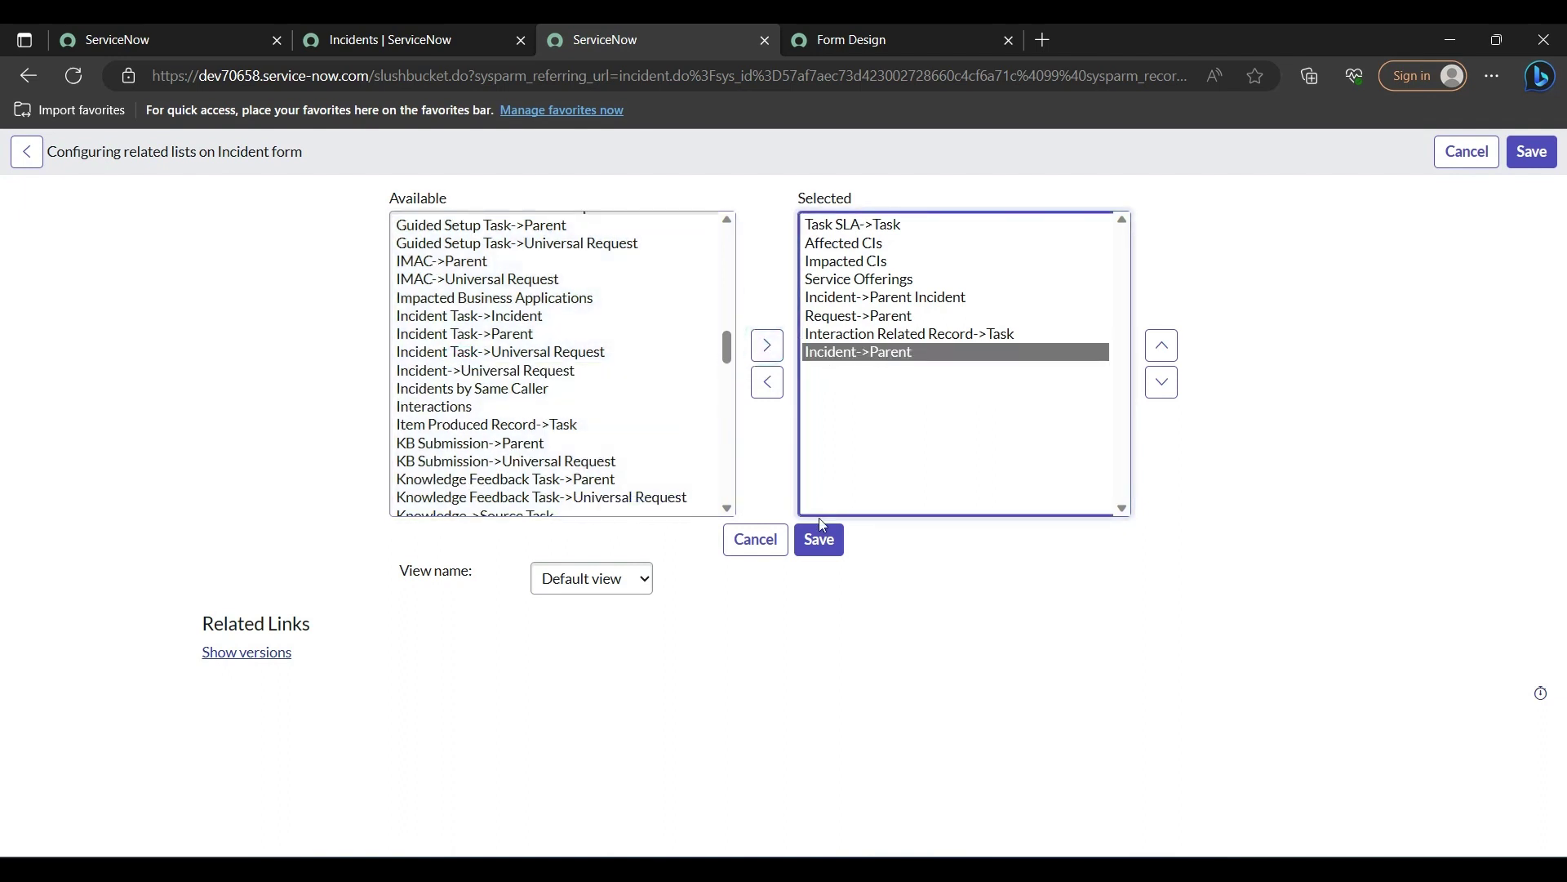
left_click(819, 541)
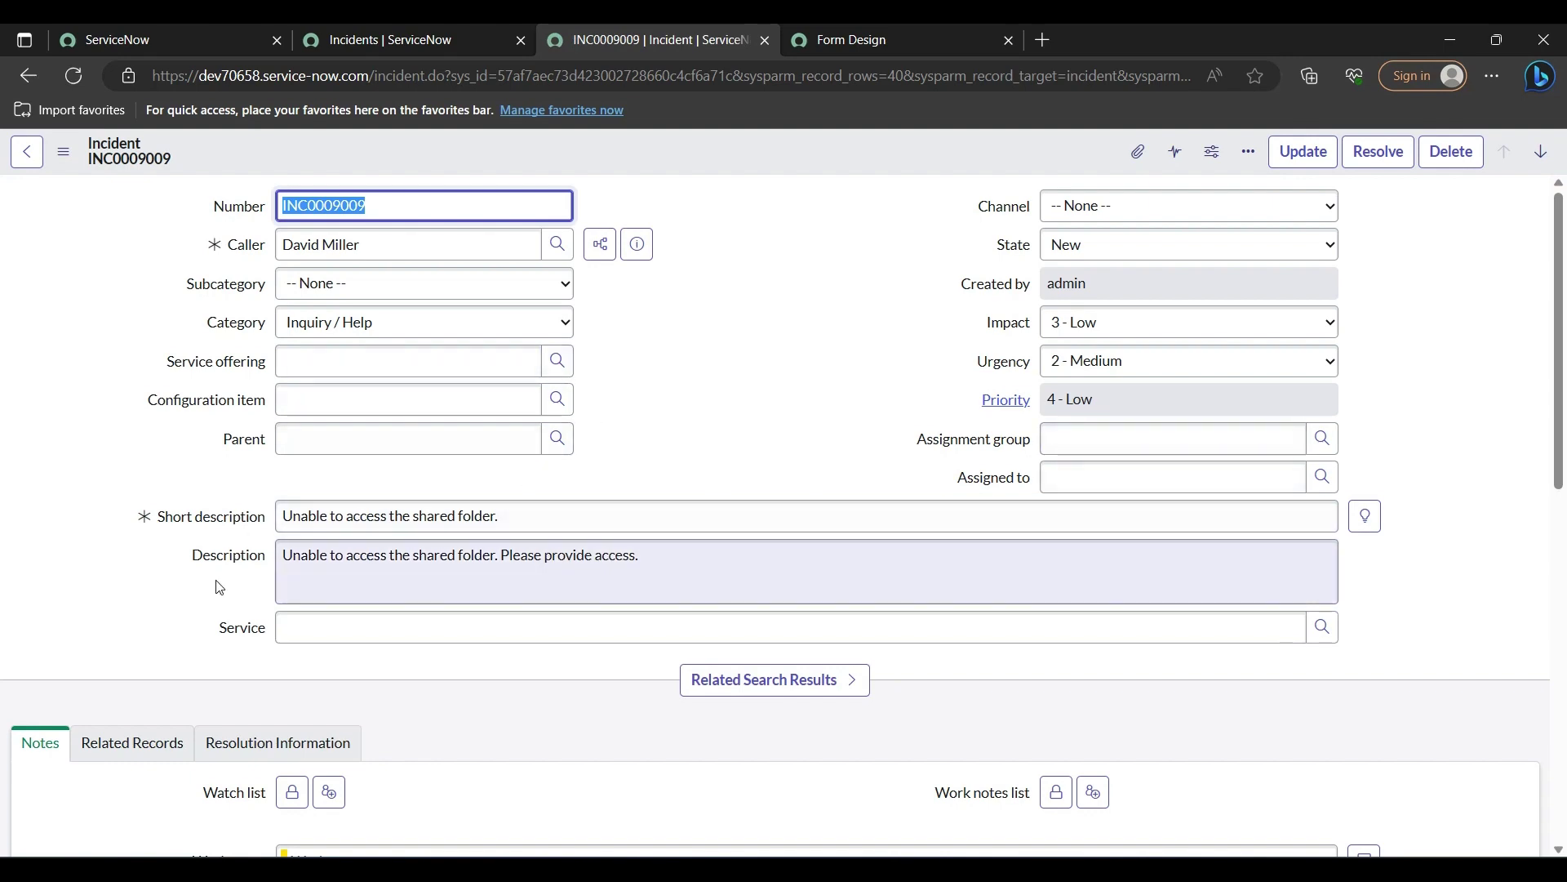
Step: Show INC0009009's Incidents related list, which has no records with this parent
scroll(159, 680, "down", 2)
scroll(159, 680, "down", 3)
scroll(159, 680, "down", 2)
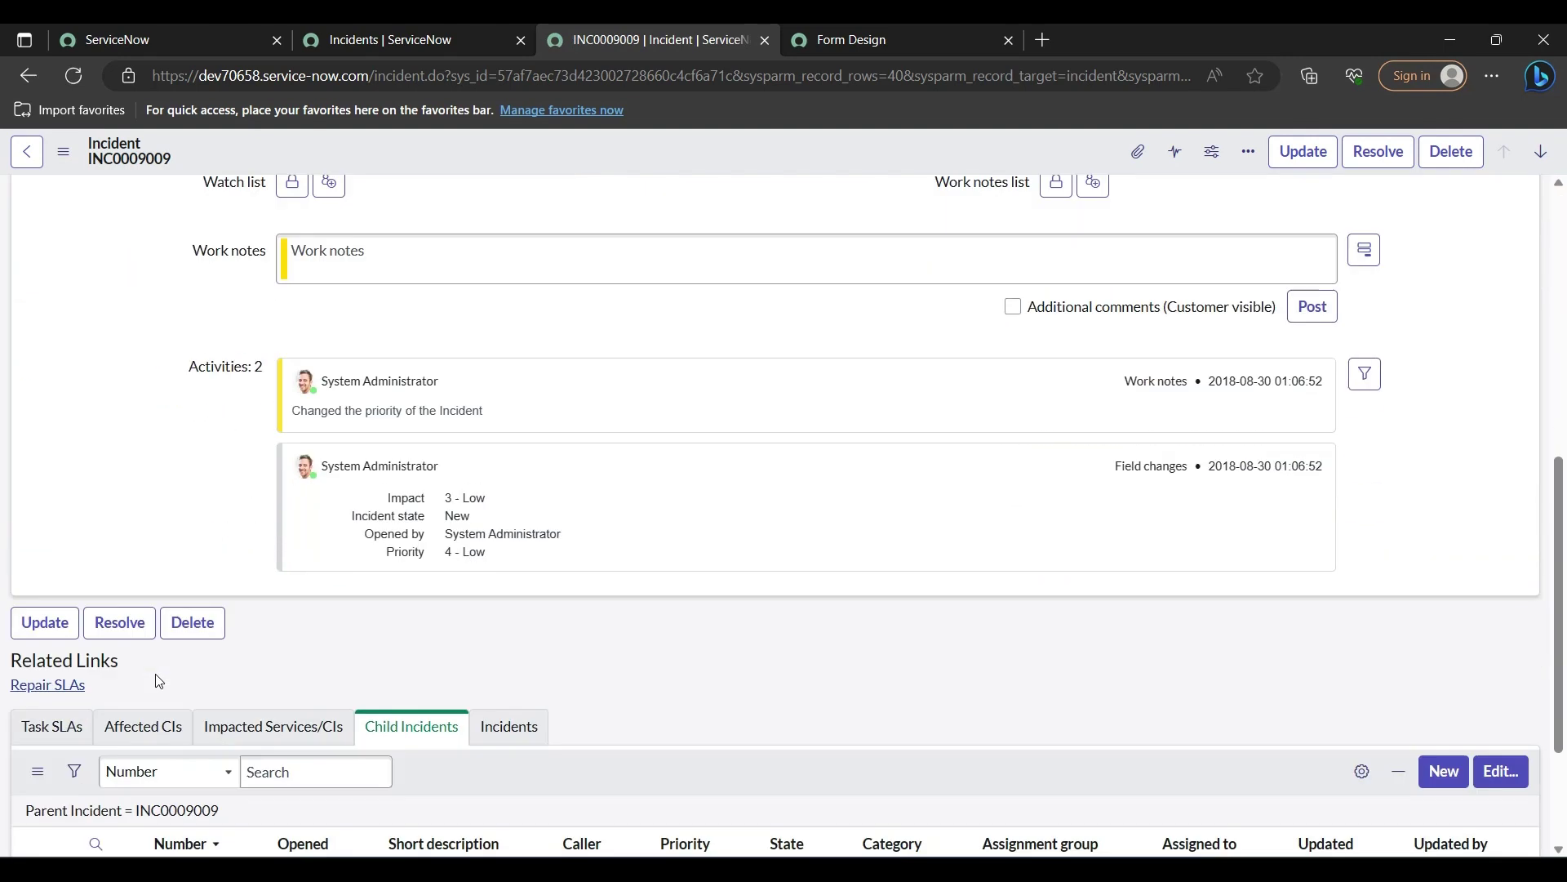
scroll(159, 680, "down", 1)
scroll(159, 680, "down", 1)
left_click(502, 530)
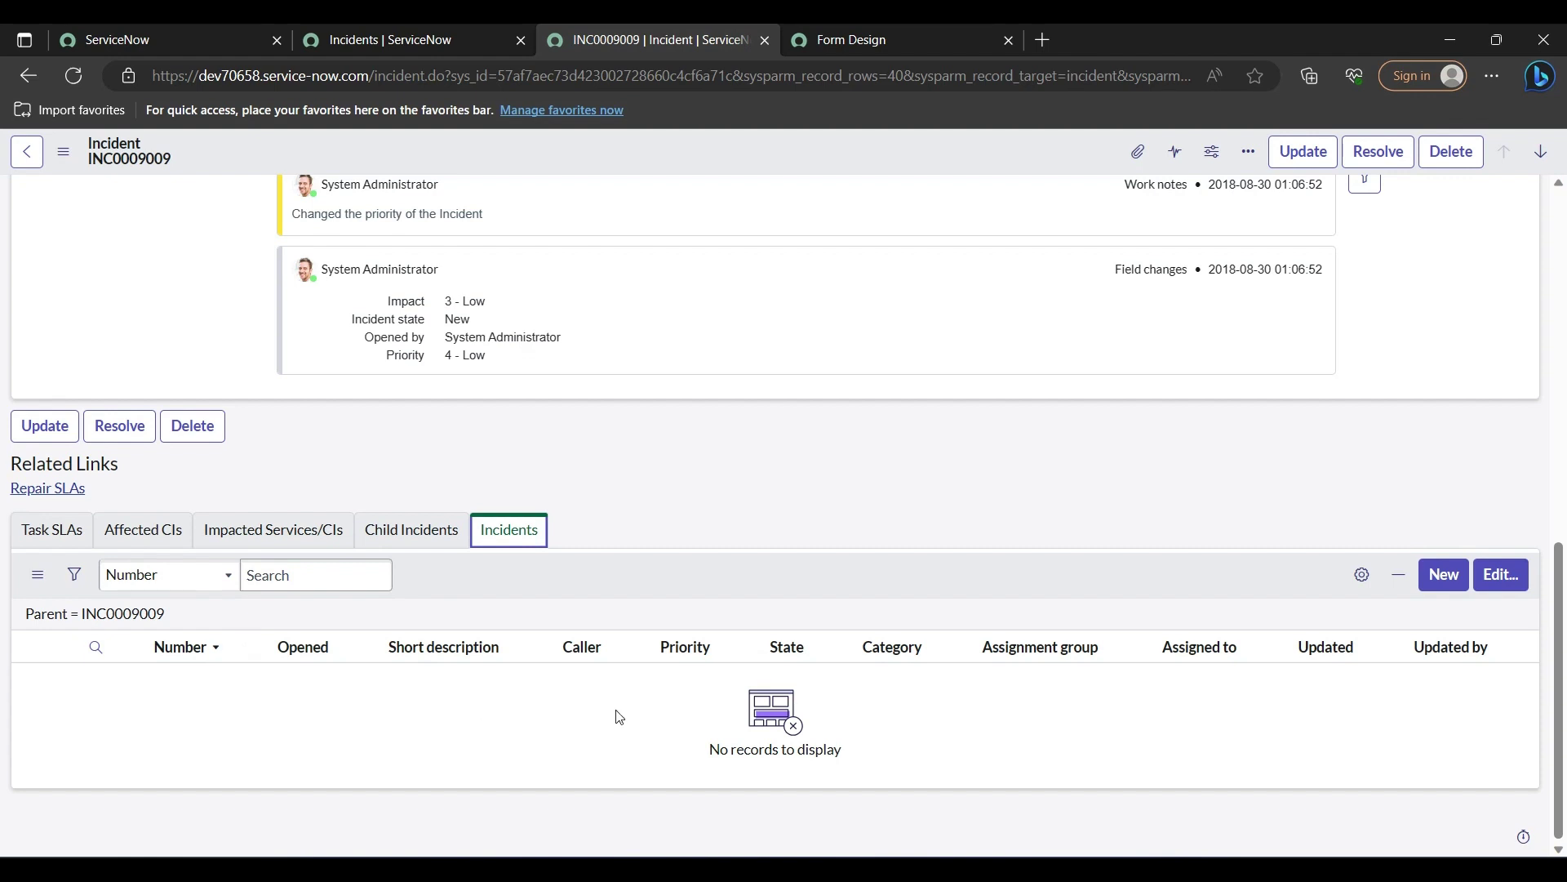
Step: Scroll back to the top of the incident form and open the header context menu
scroll(708, 581, "up", 2)
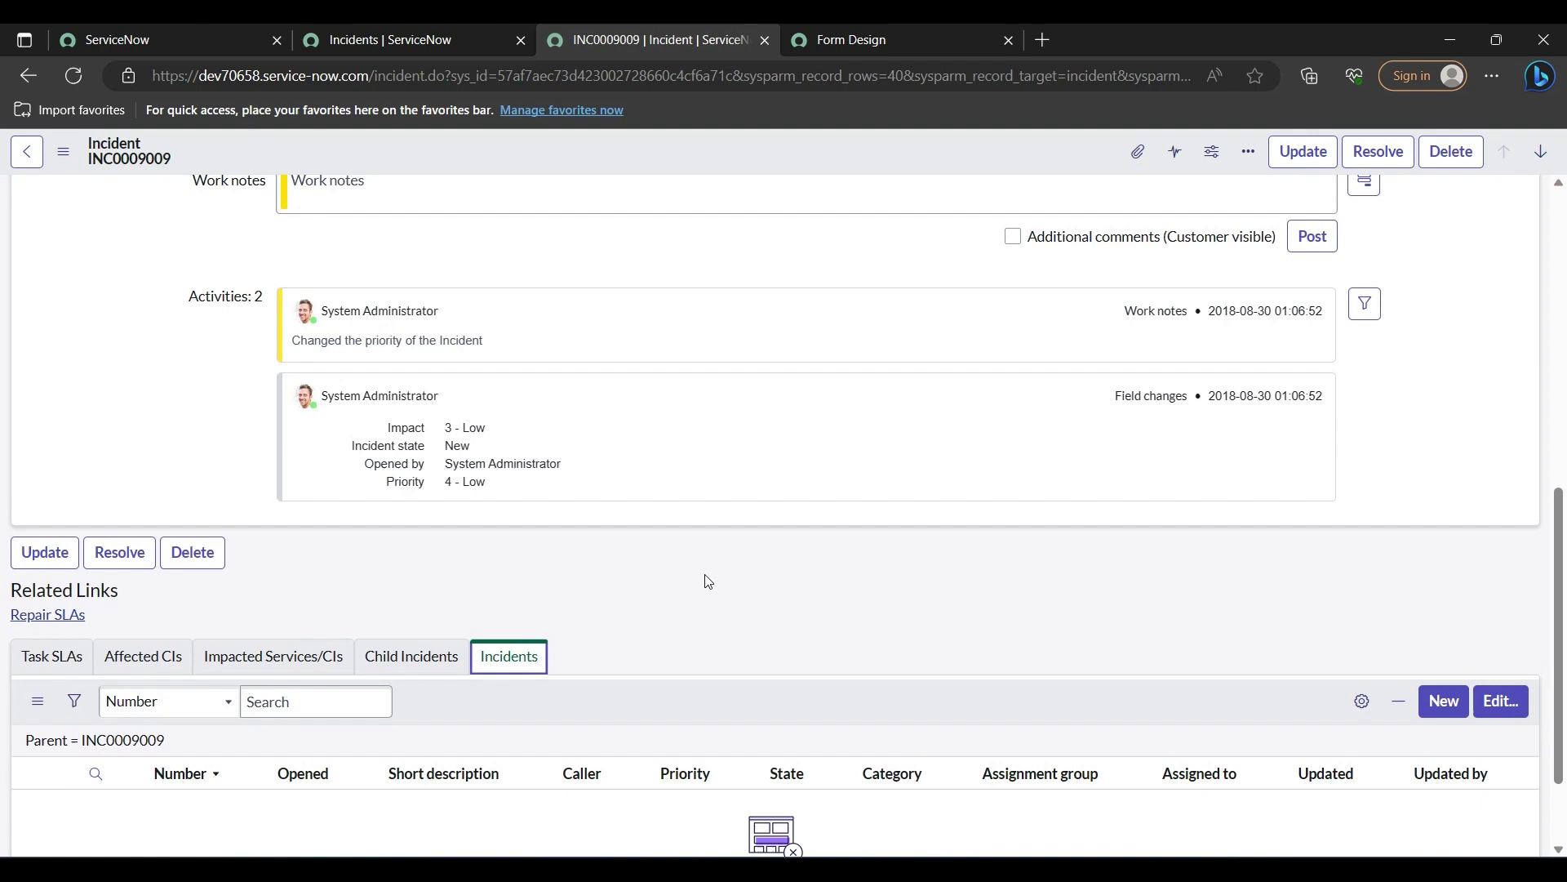
scroll(708, 582, "up", 10)
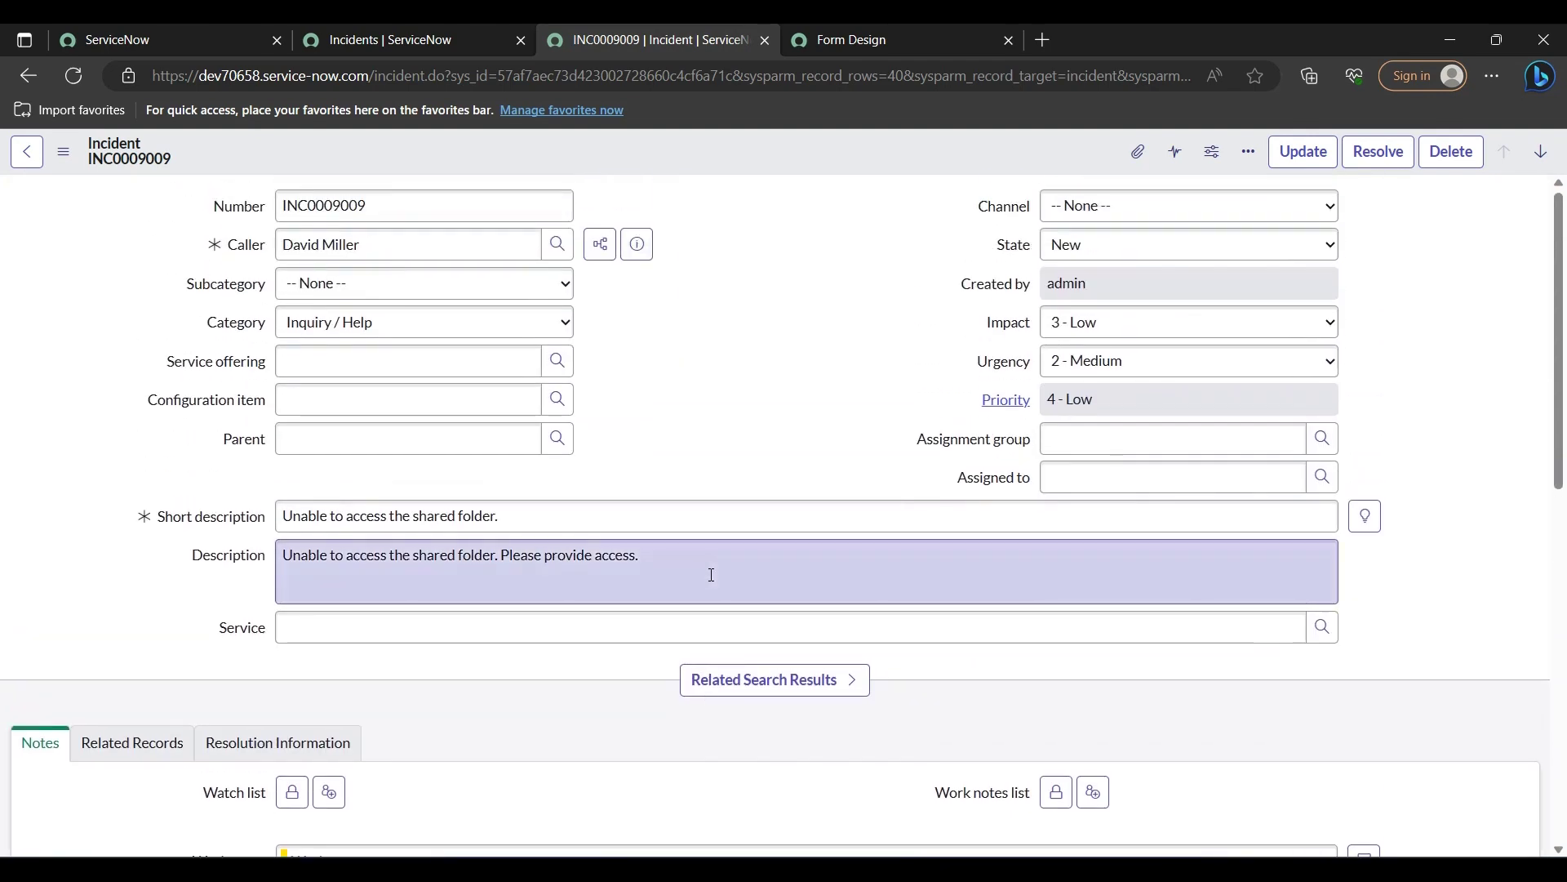
scroll(744, 363, "down", 1)
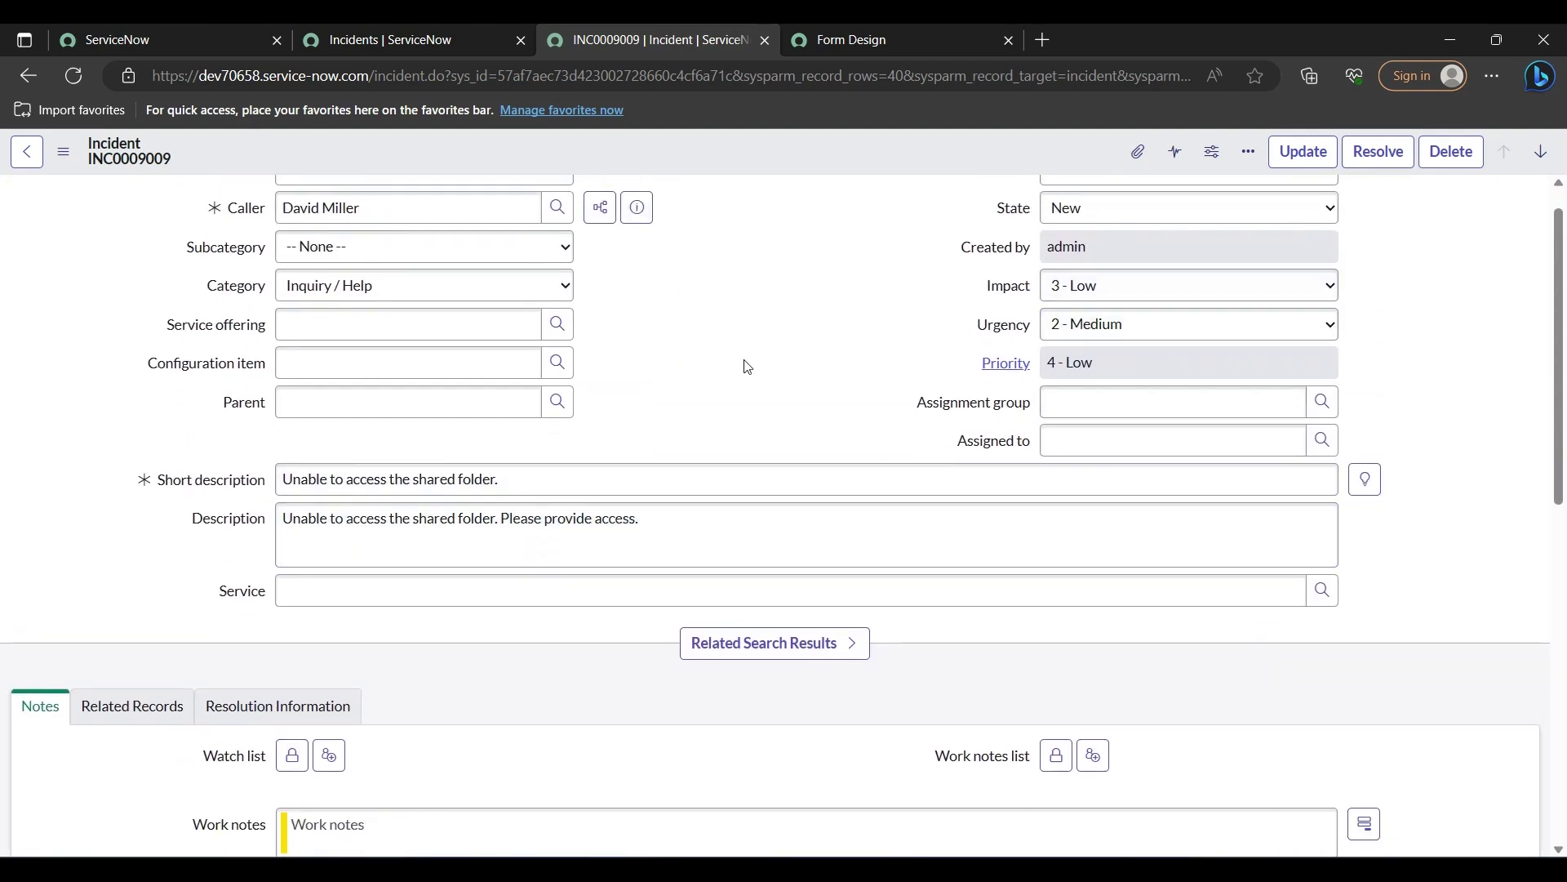
scroll(748, 367, "down", 1)
scroll(748, 367, "down", 3)
scroll(748, 367, "down", 4)
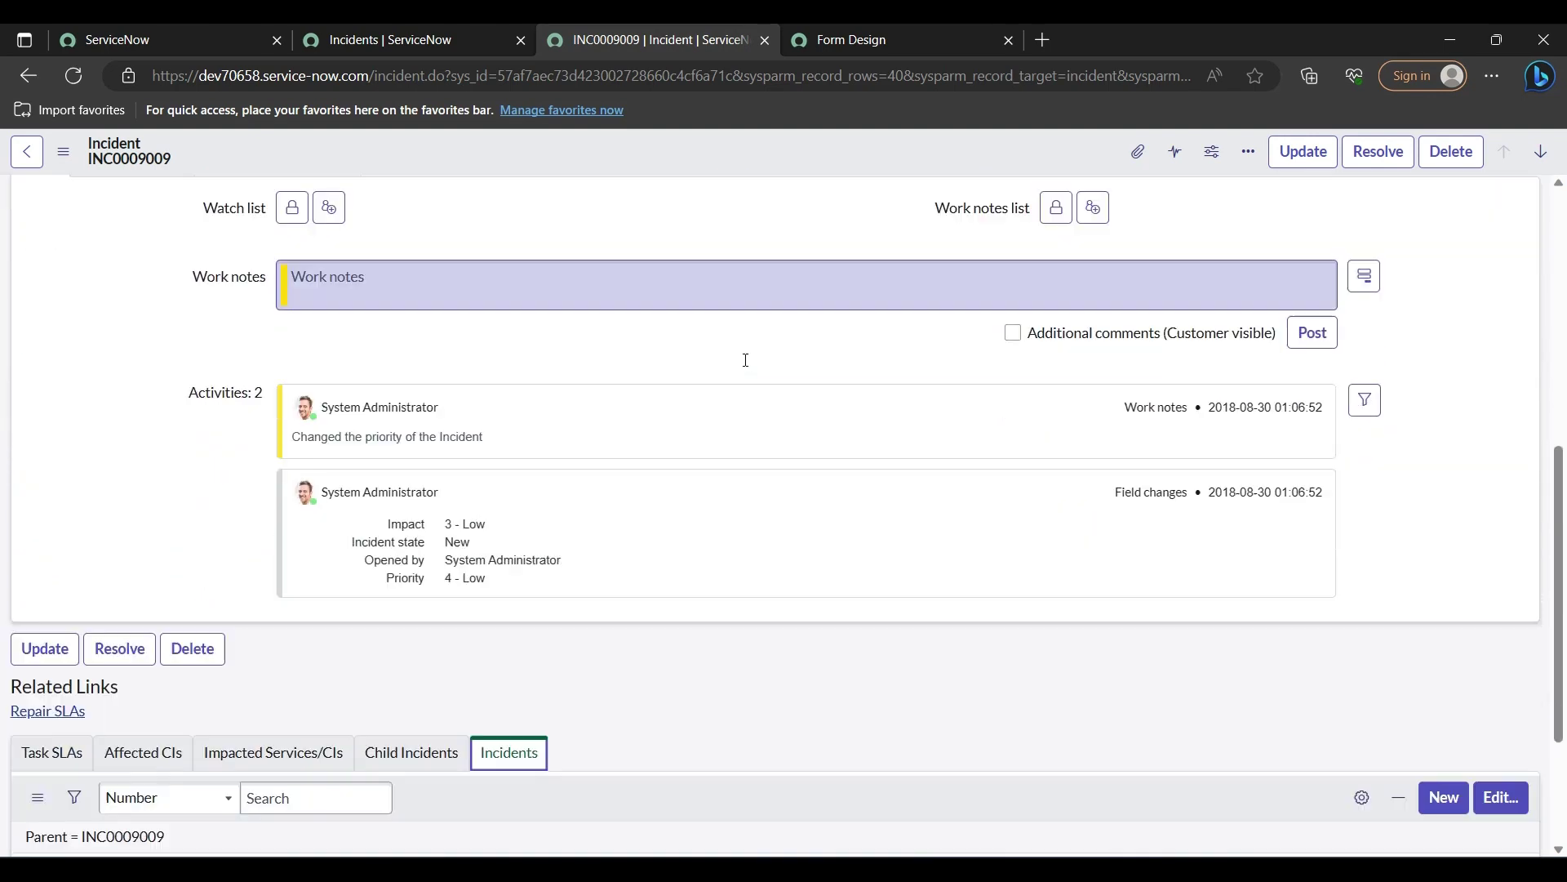
scroll(747, 367, "down", 2)
scroll(744, 364, "up", 4)
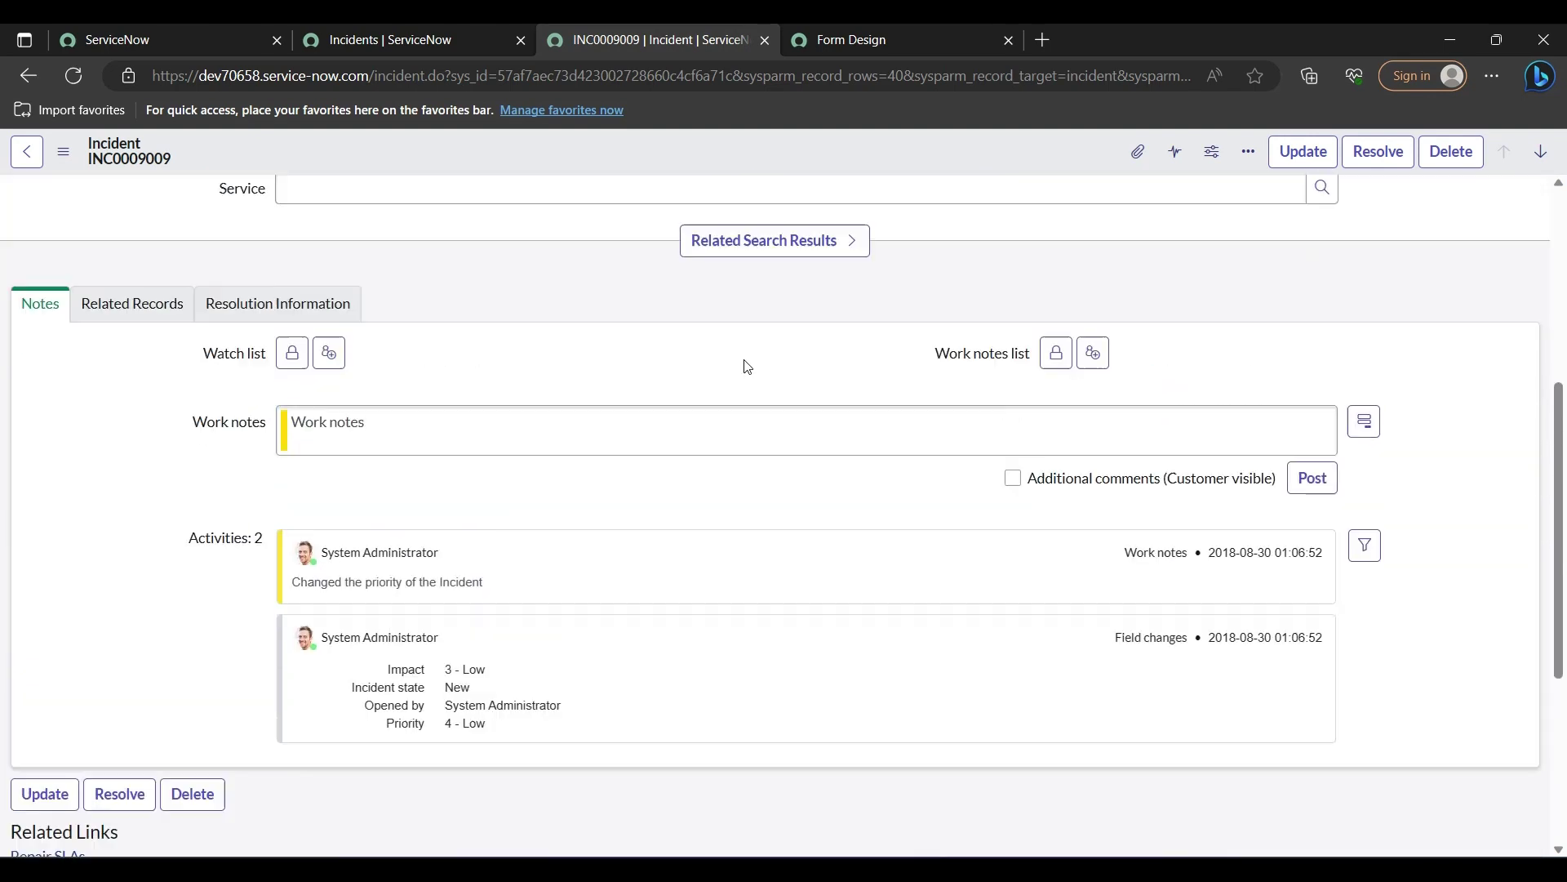
scroll(744, 359, "up", 3)
scroll(744, 357, "up", 2)
right_click(781, 147)
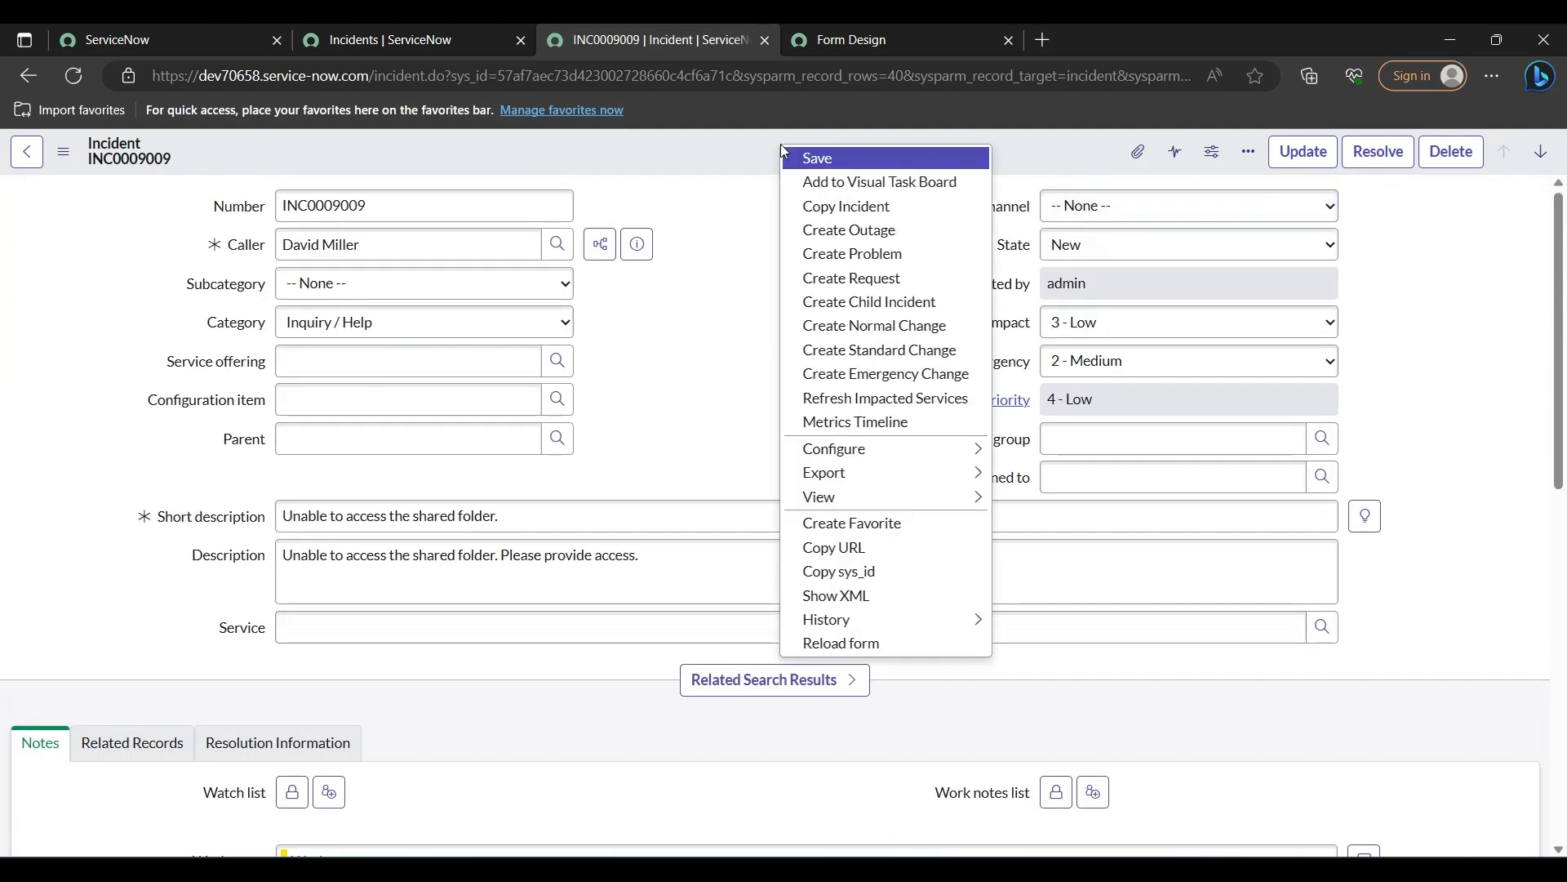
Step: Open the Incident Form Layout and begin a new Requested_by field of type Reference
left_click(662, 245)
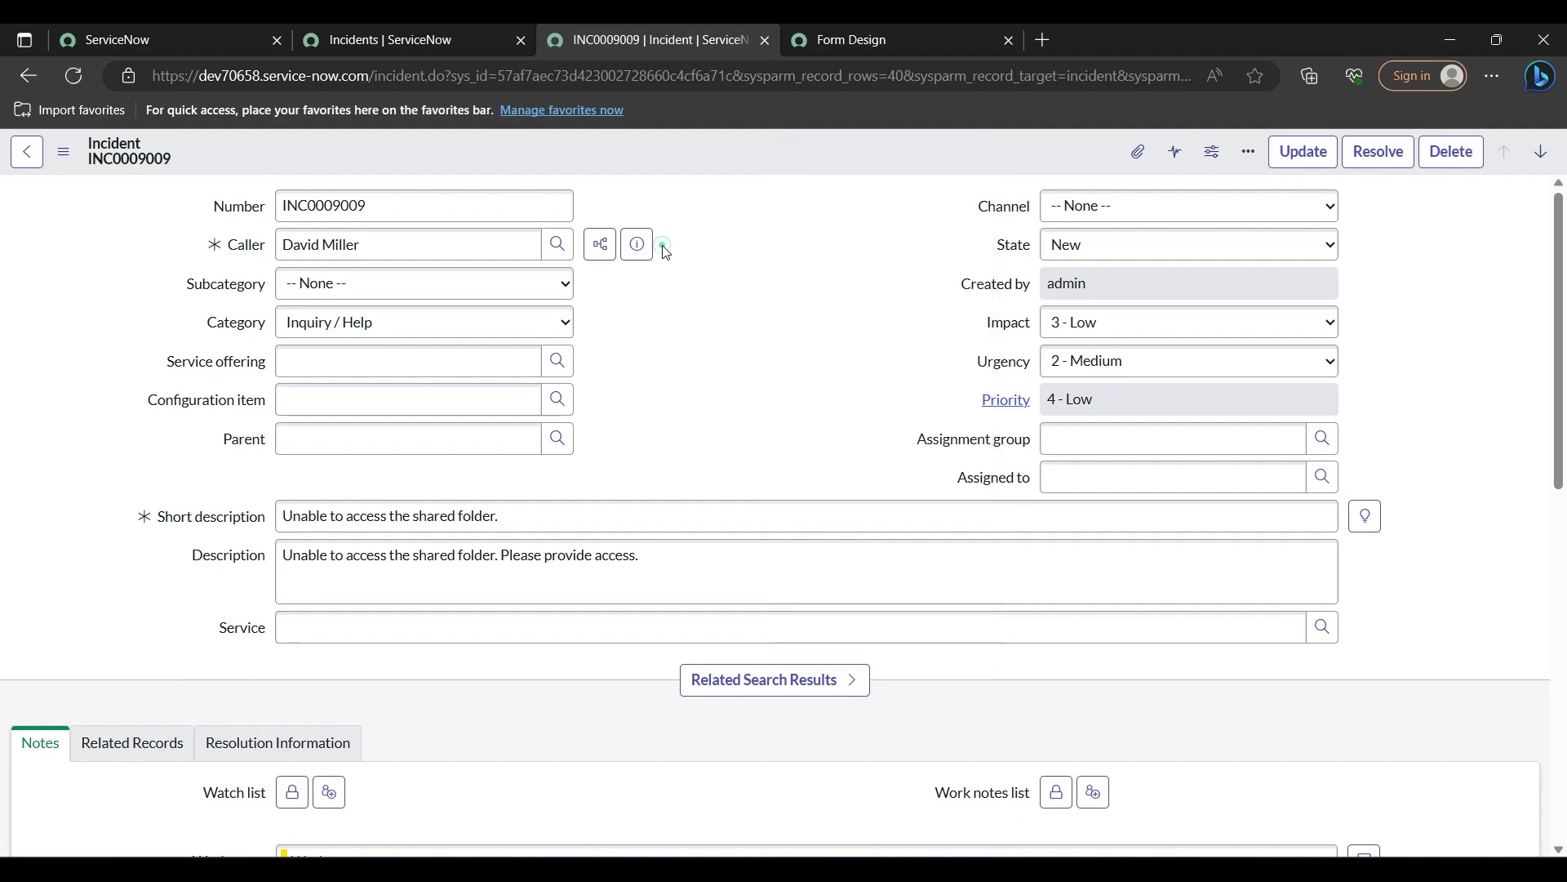
right_click(729, 155)
mouse_move(776, 459)
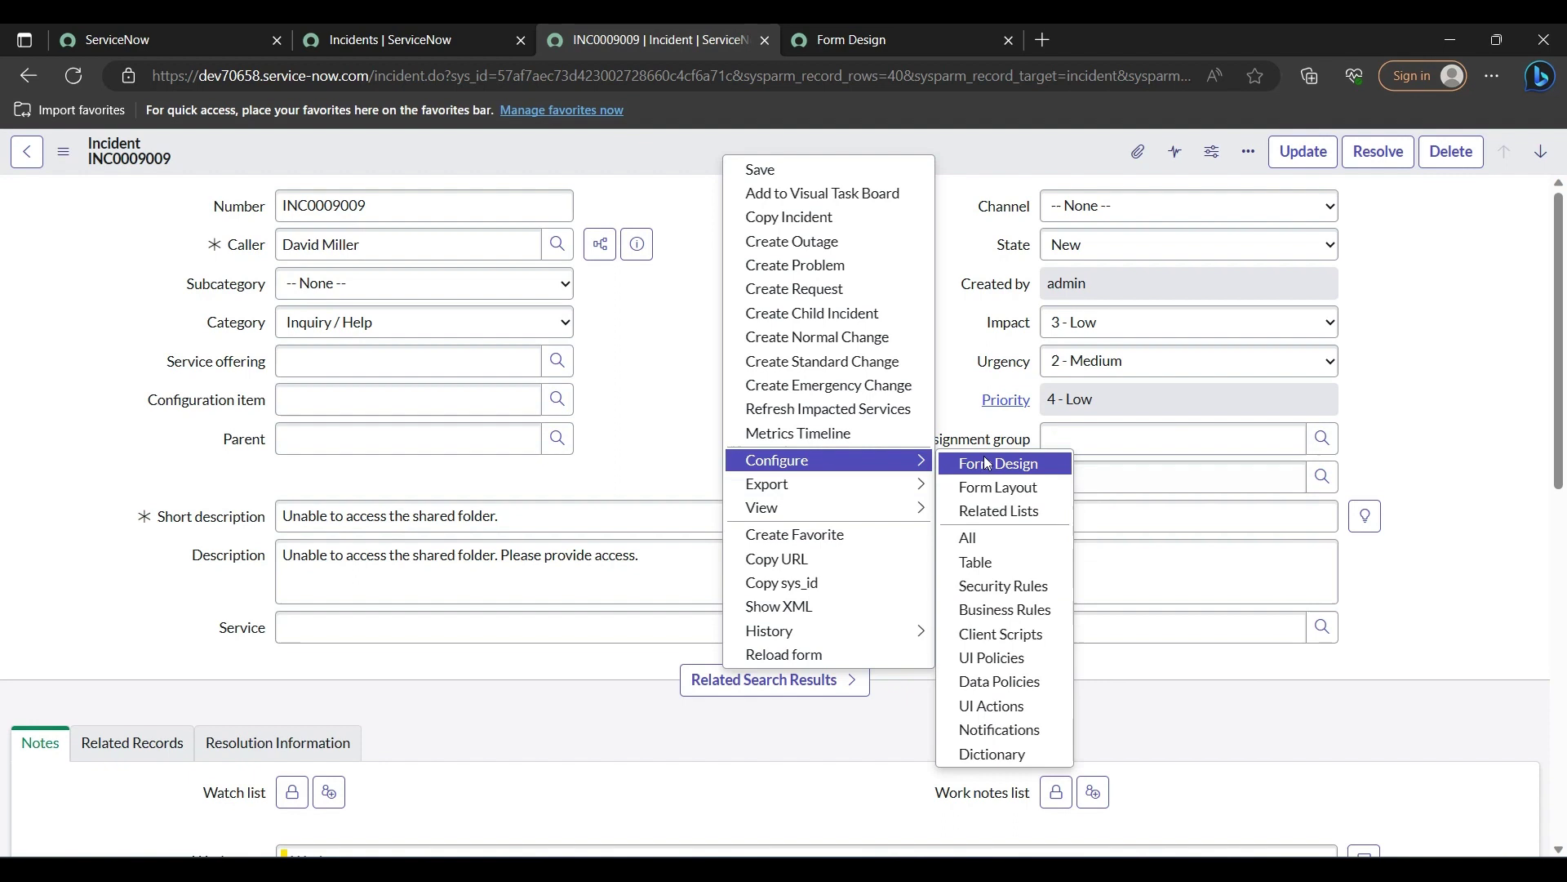
left_click(988, 486)
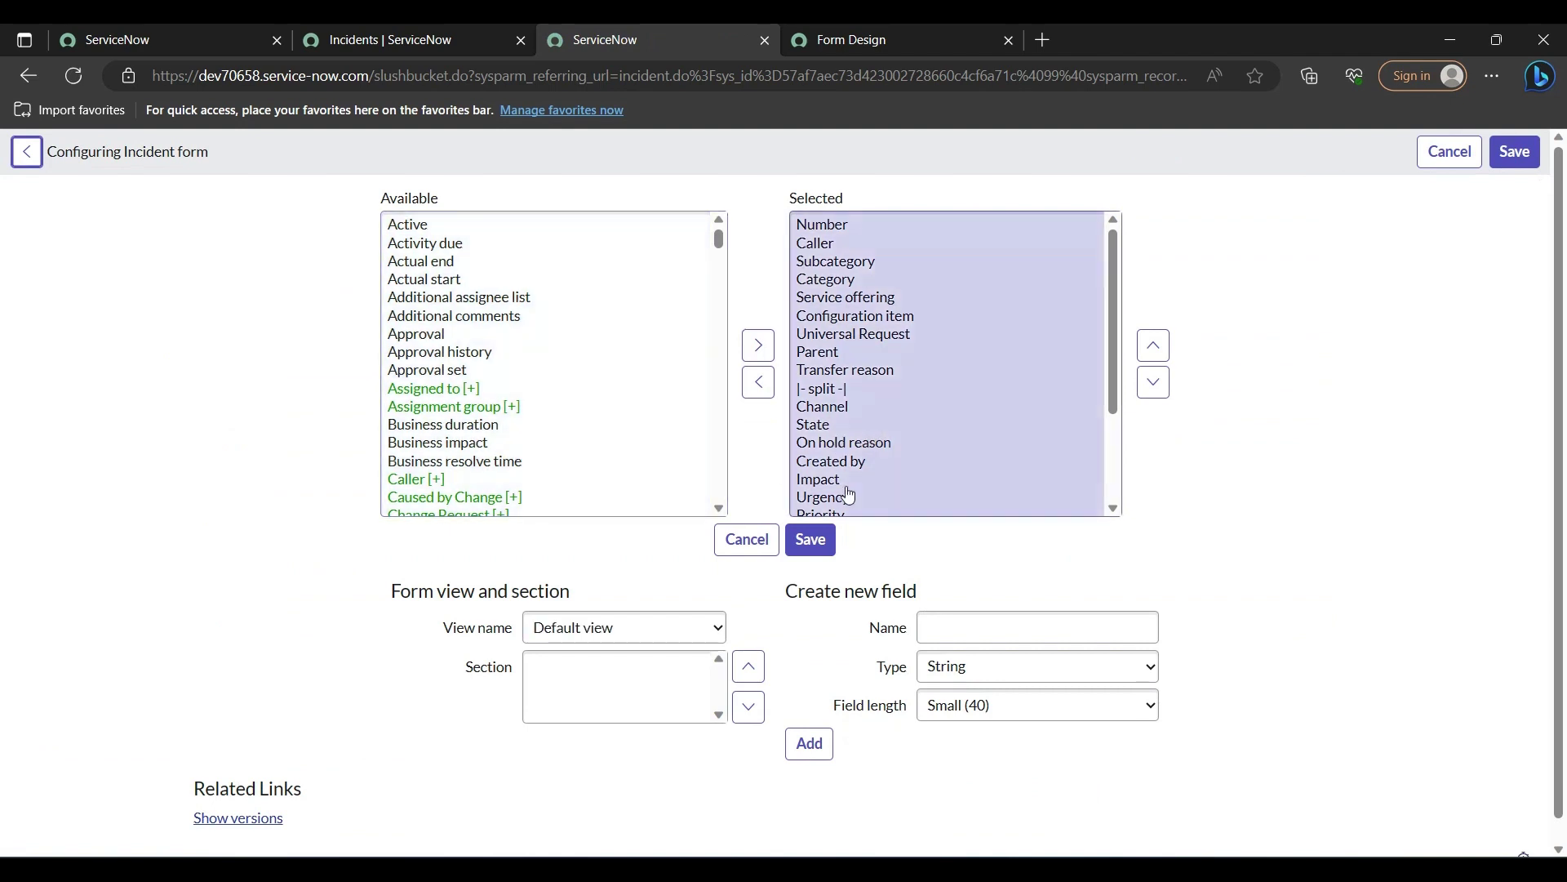
left_click(946, 627)
type("Requested_by")
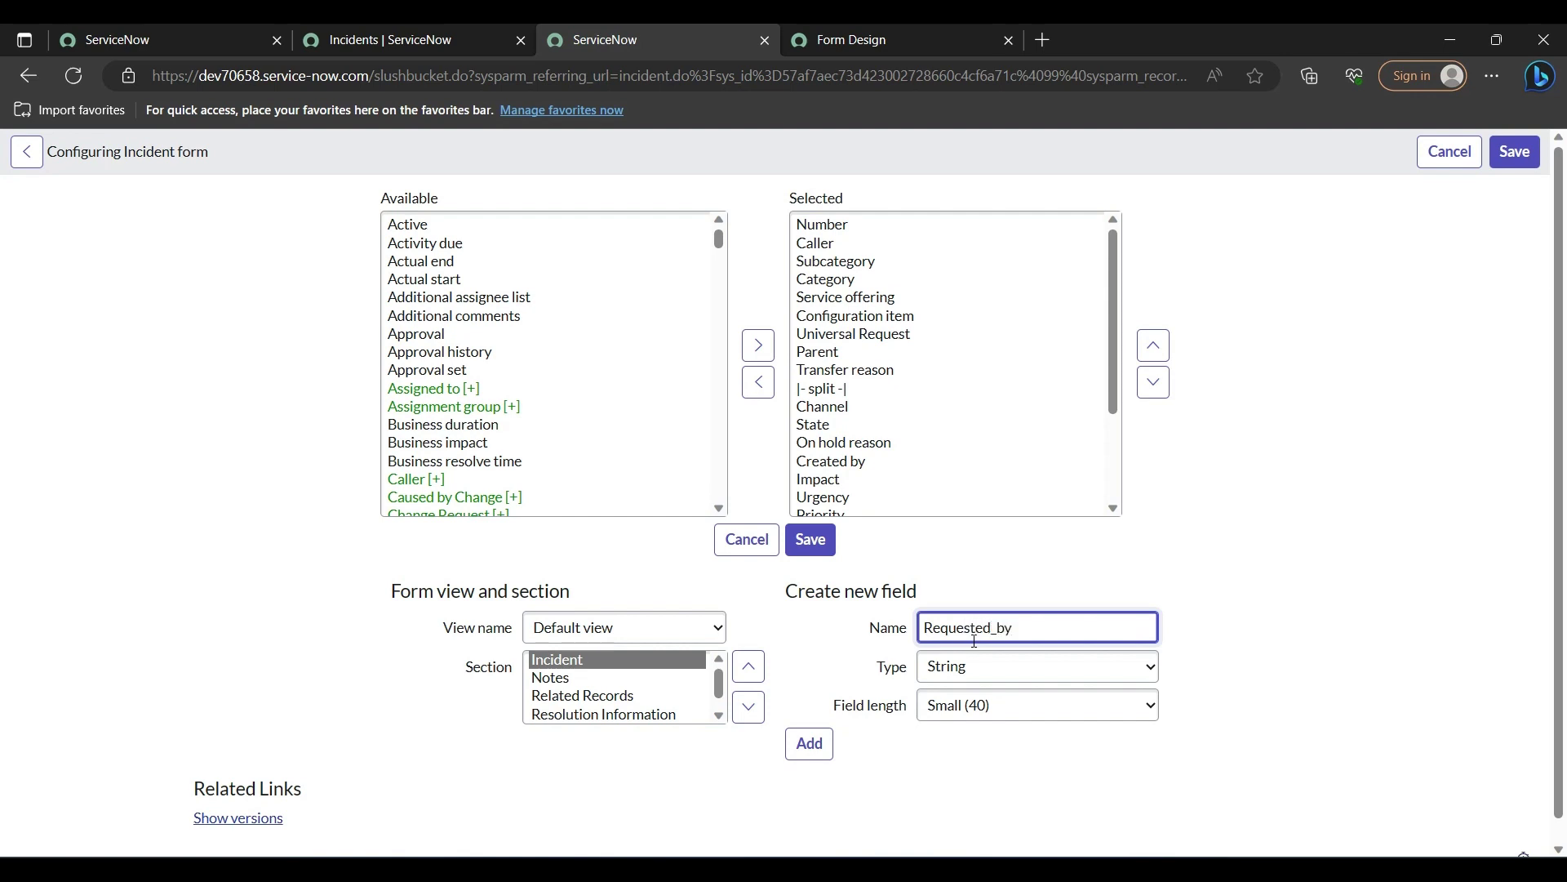
left_click(1051, 678)
key("r")
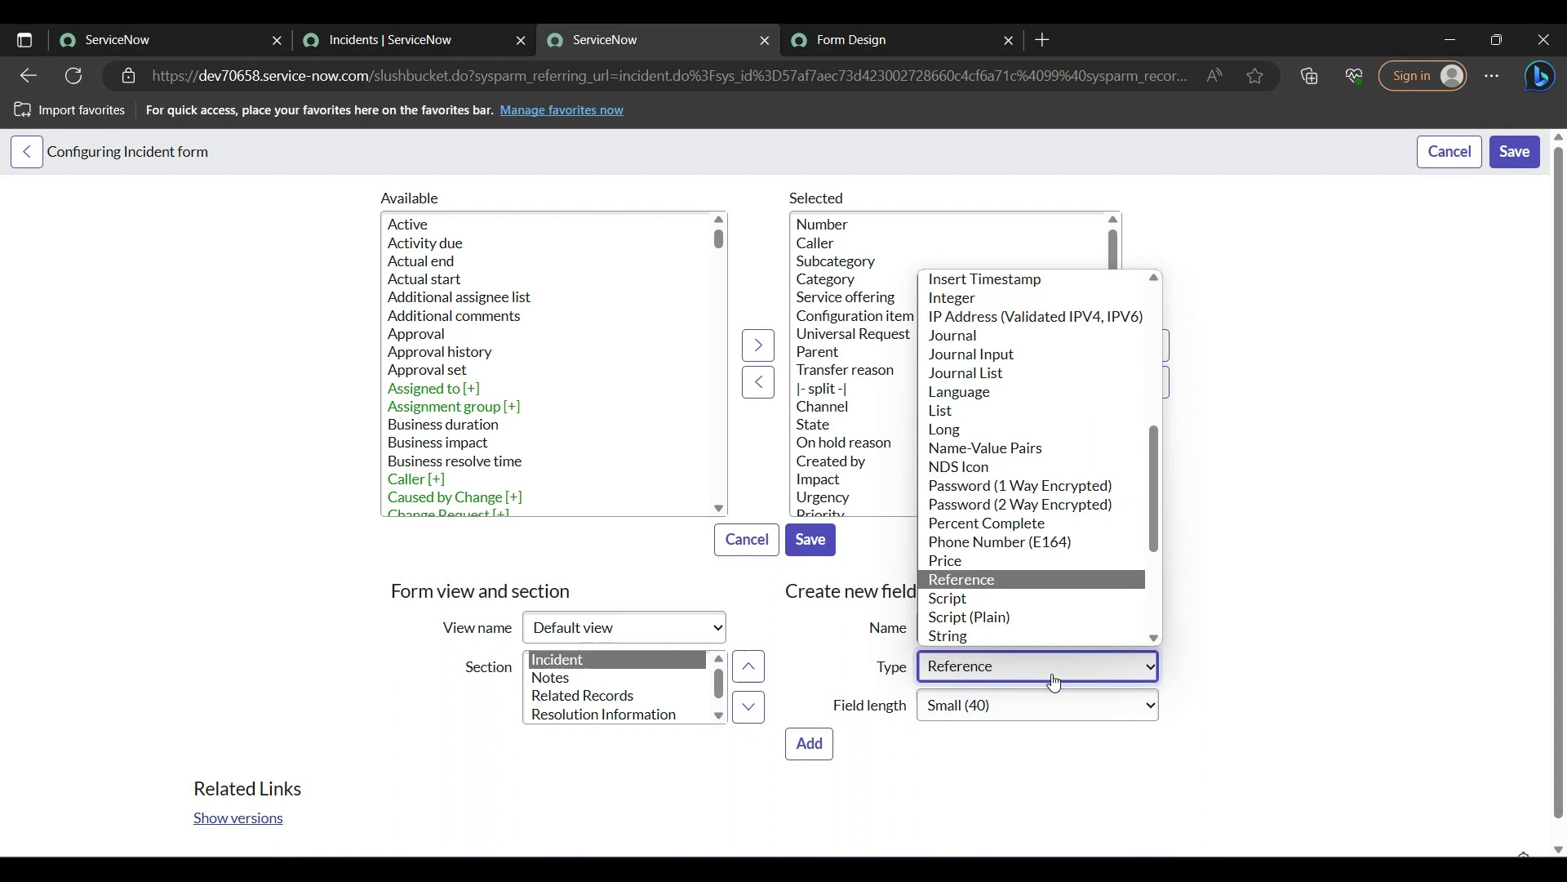
left_click(962, 579)
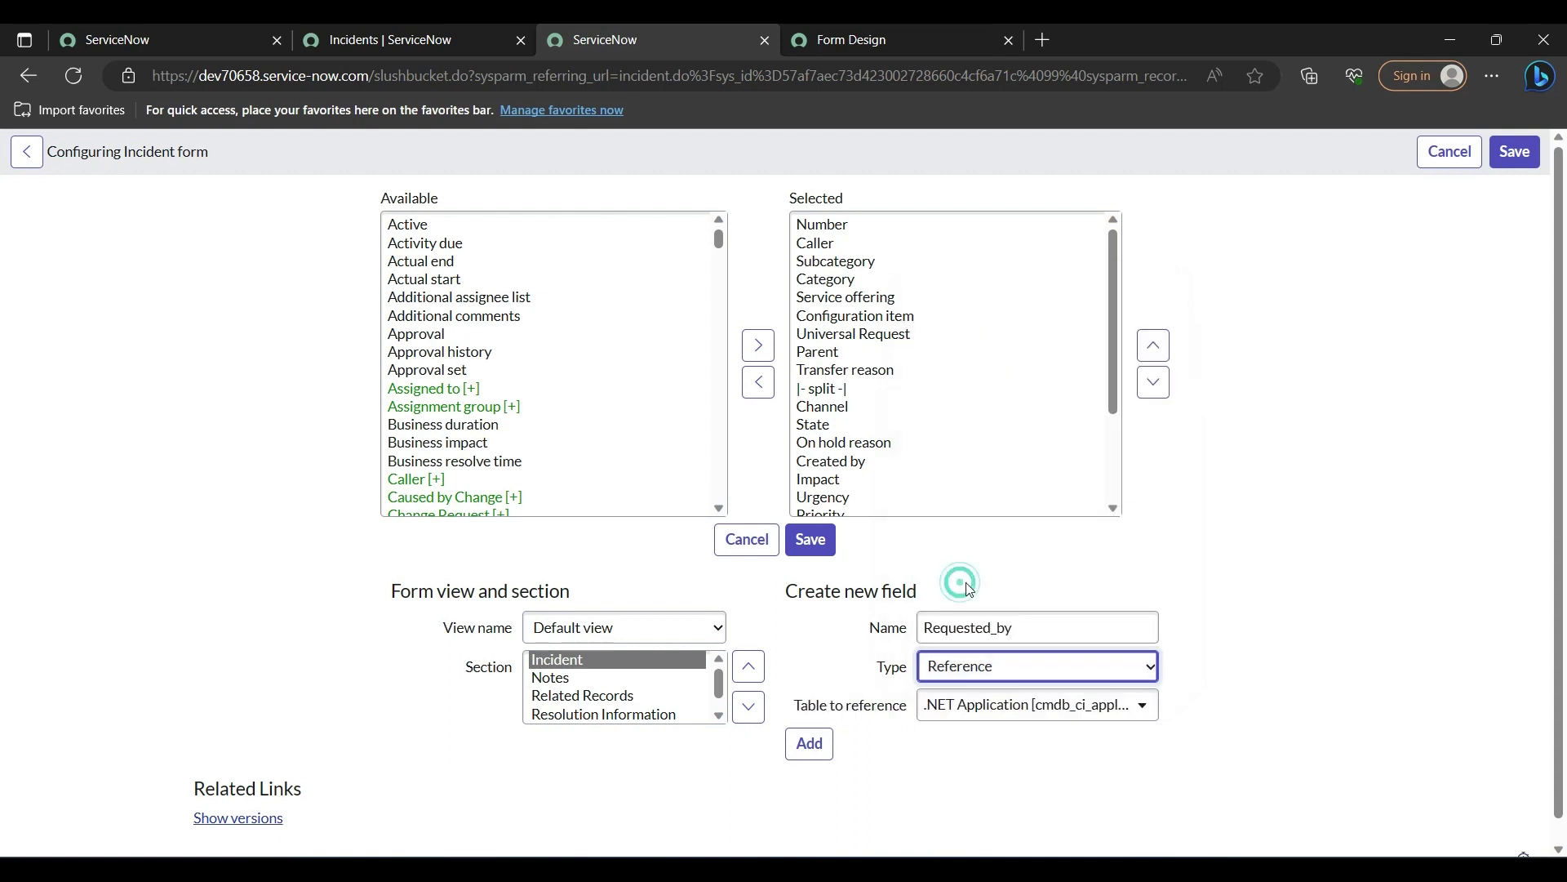
Step: Point Requested_by at the User [sys_user] table, add it to the layout, and select it
left_click(987, 704)
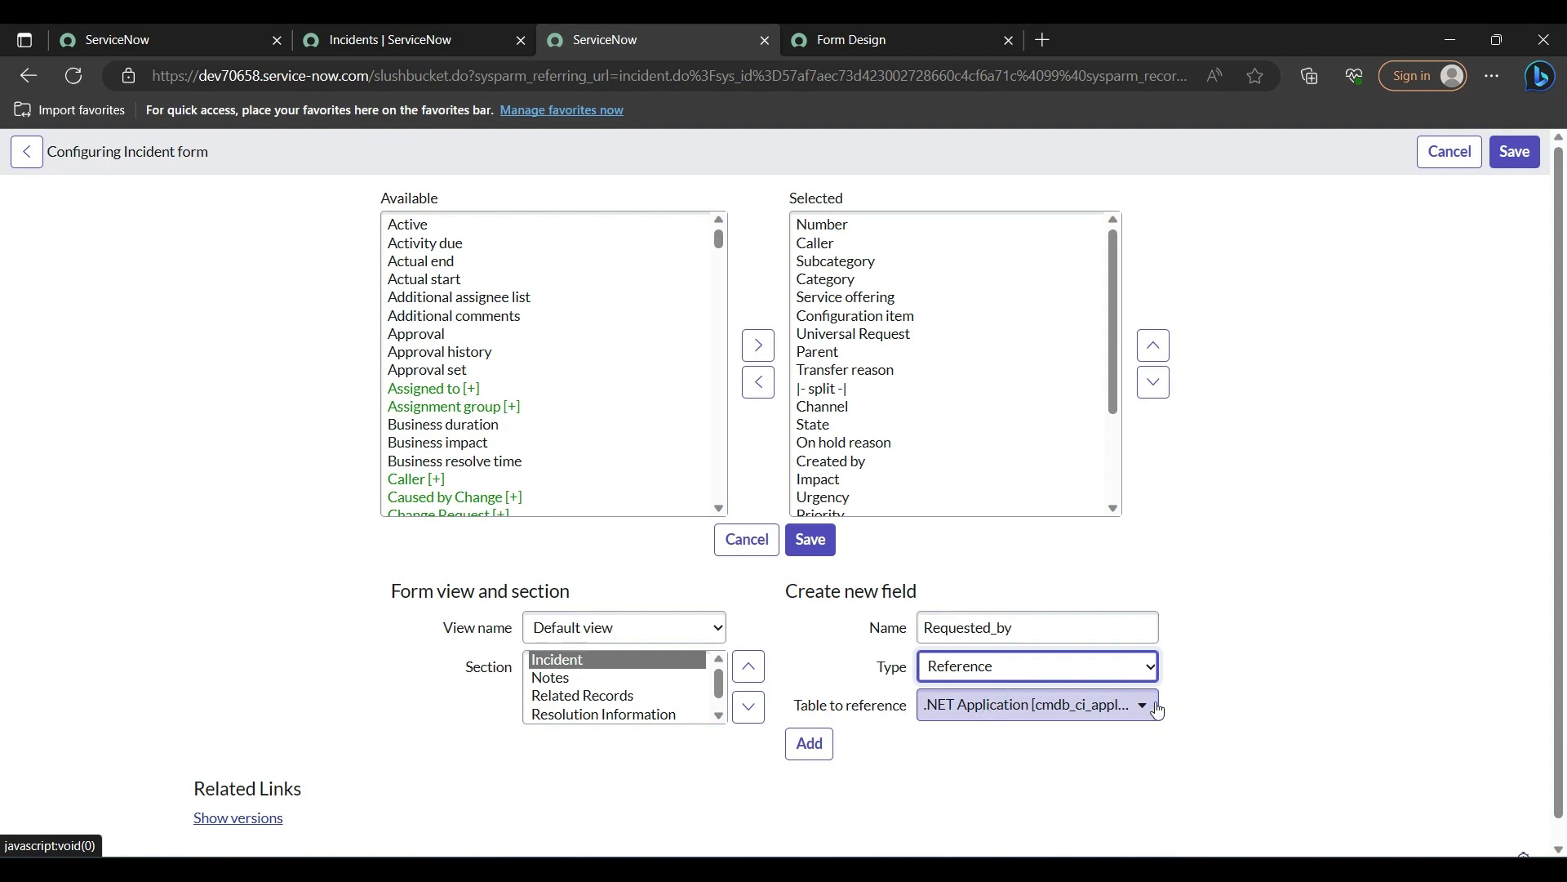
key("Tab")
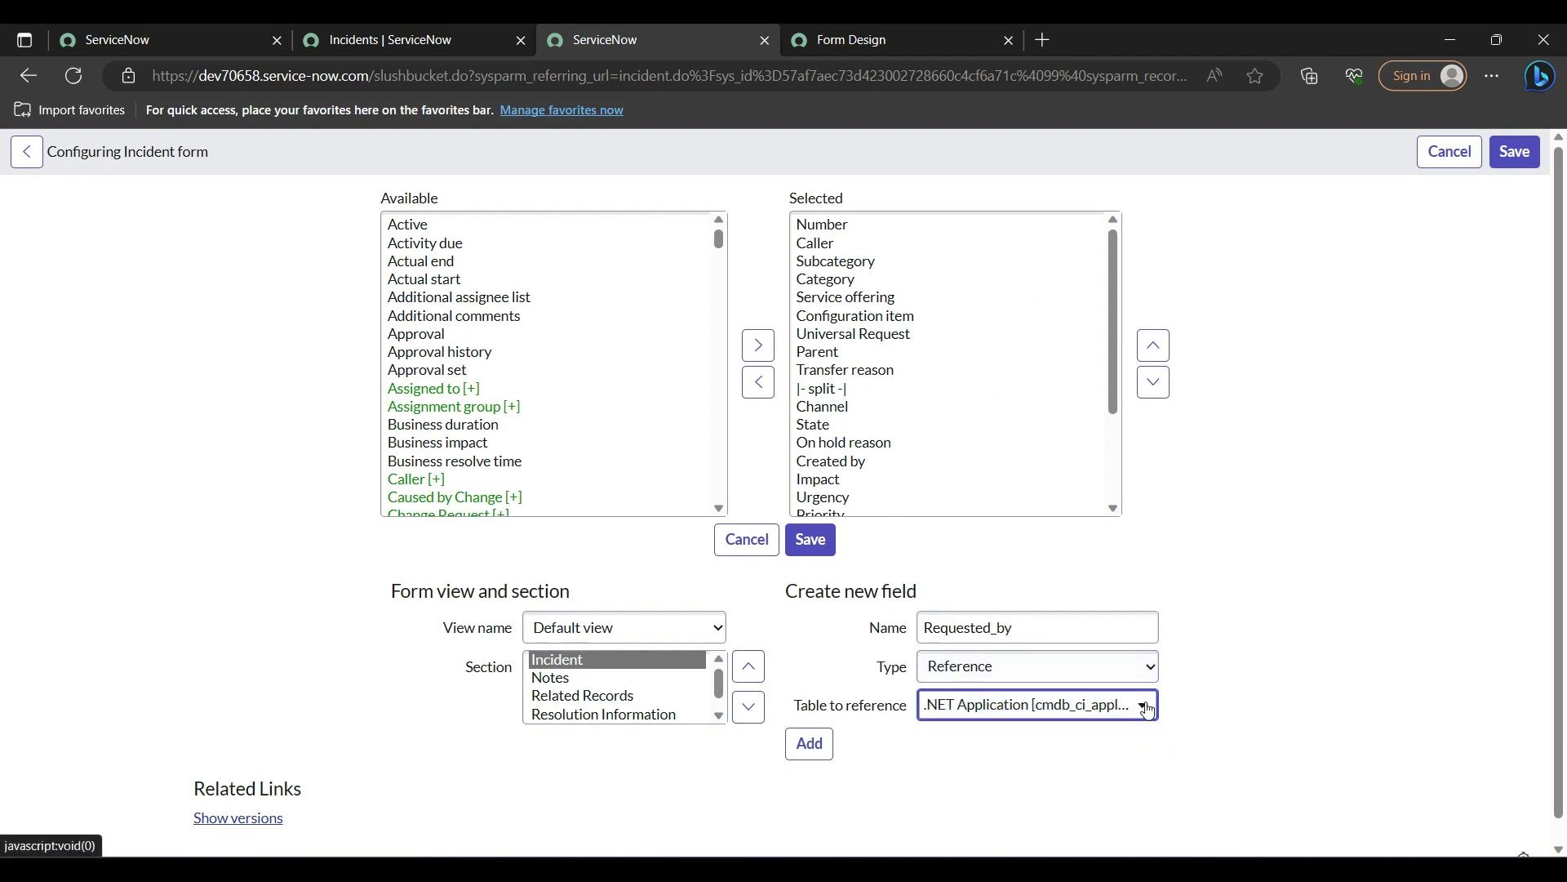
left_click(1147, 710)
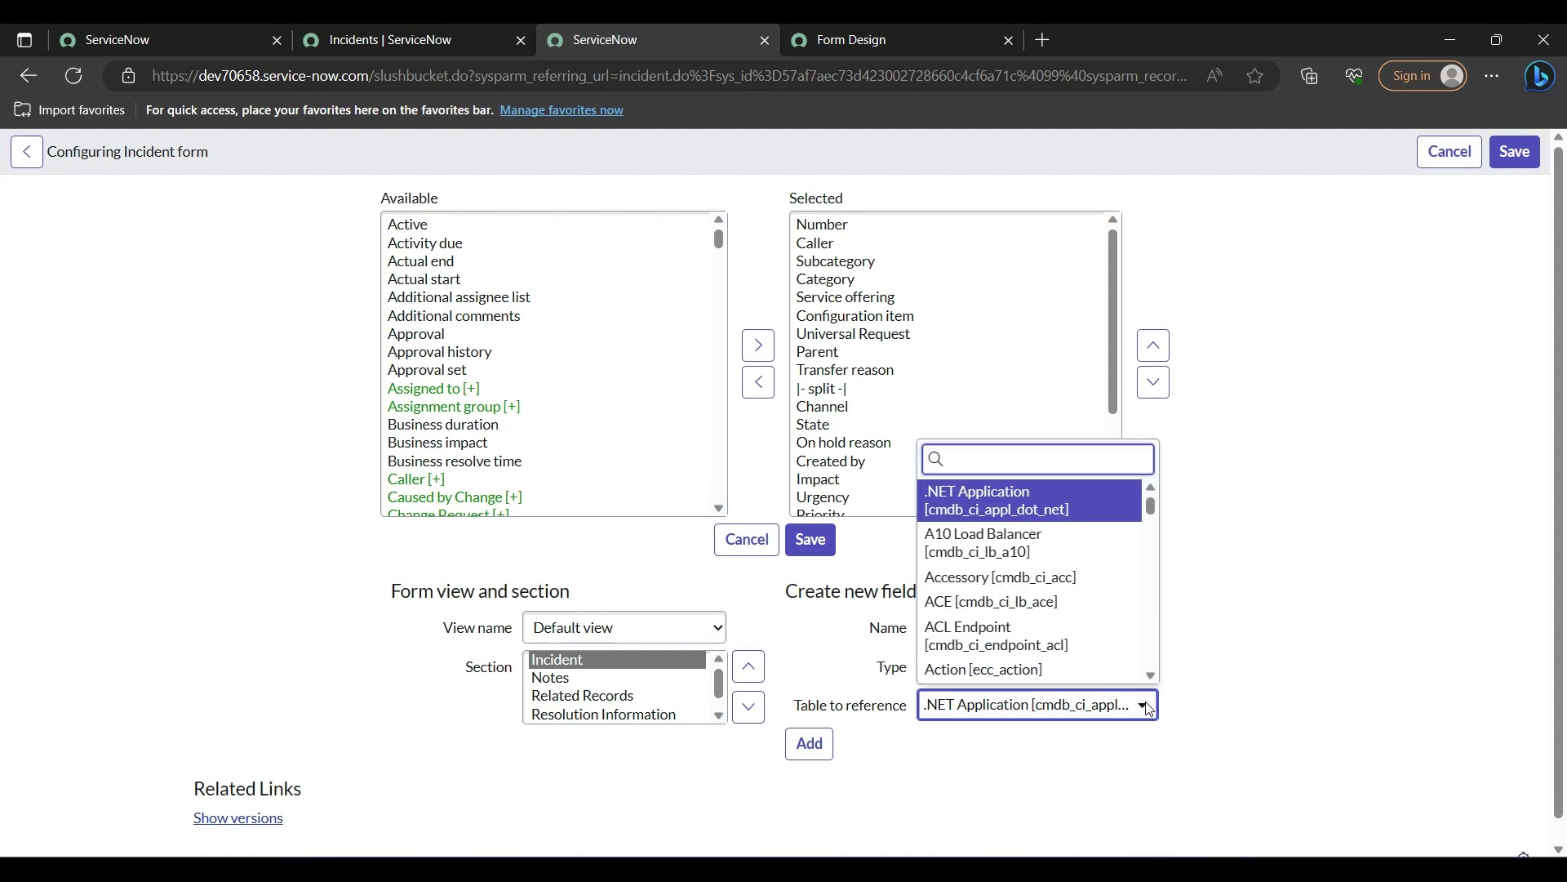
type("sys_")
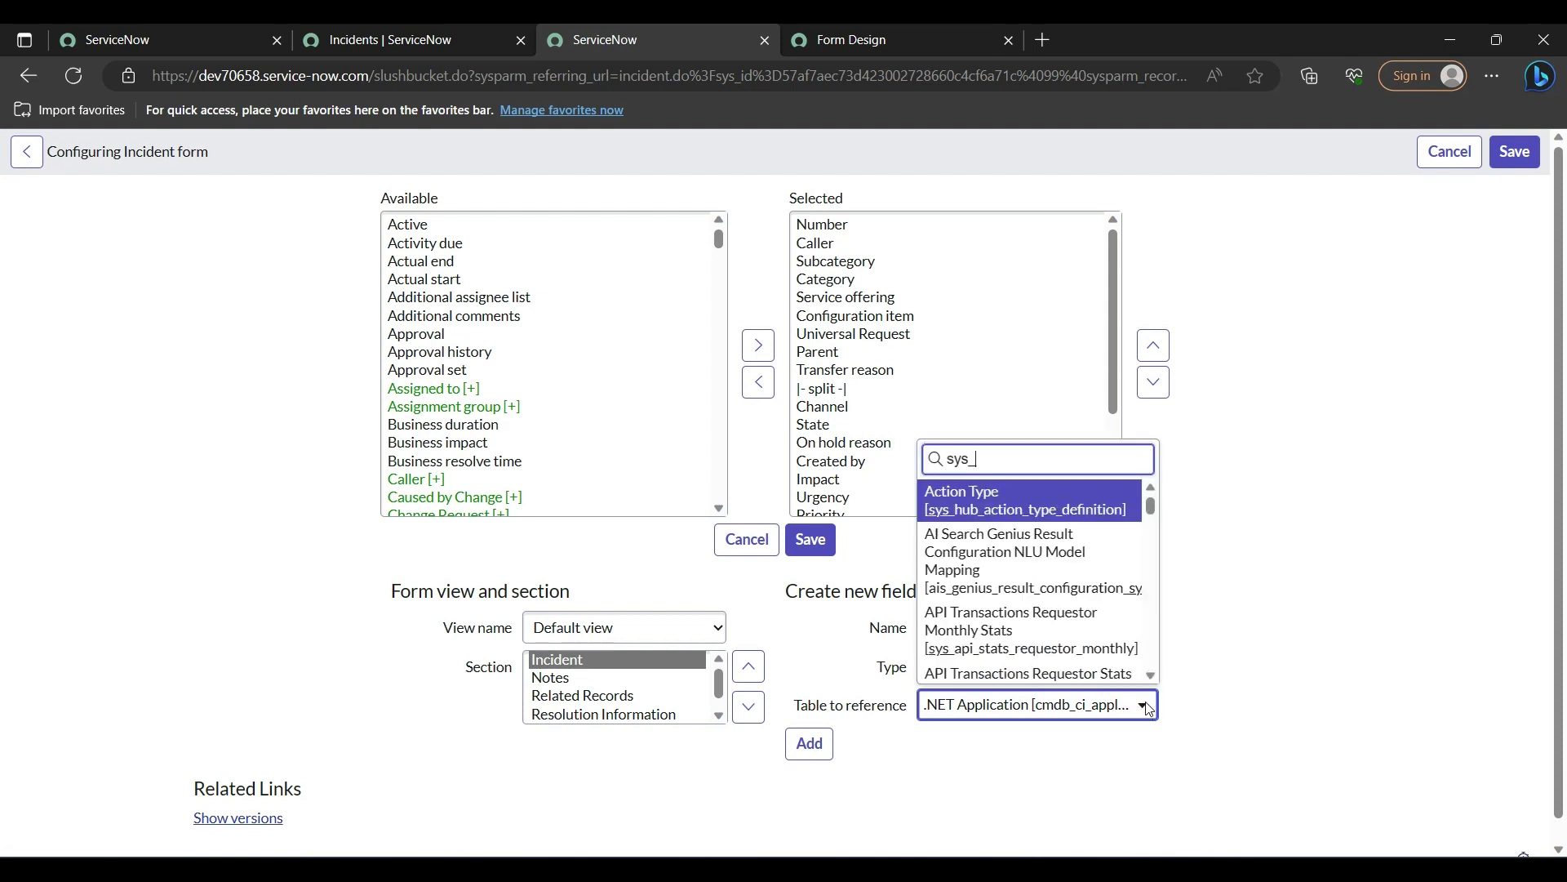
type("user")
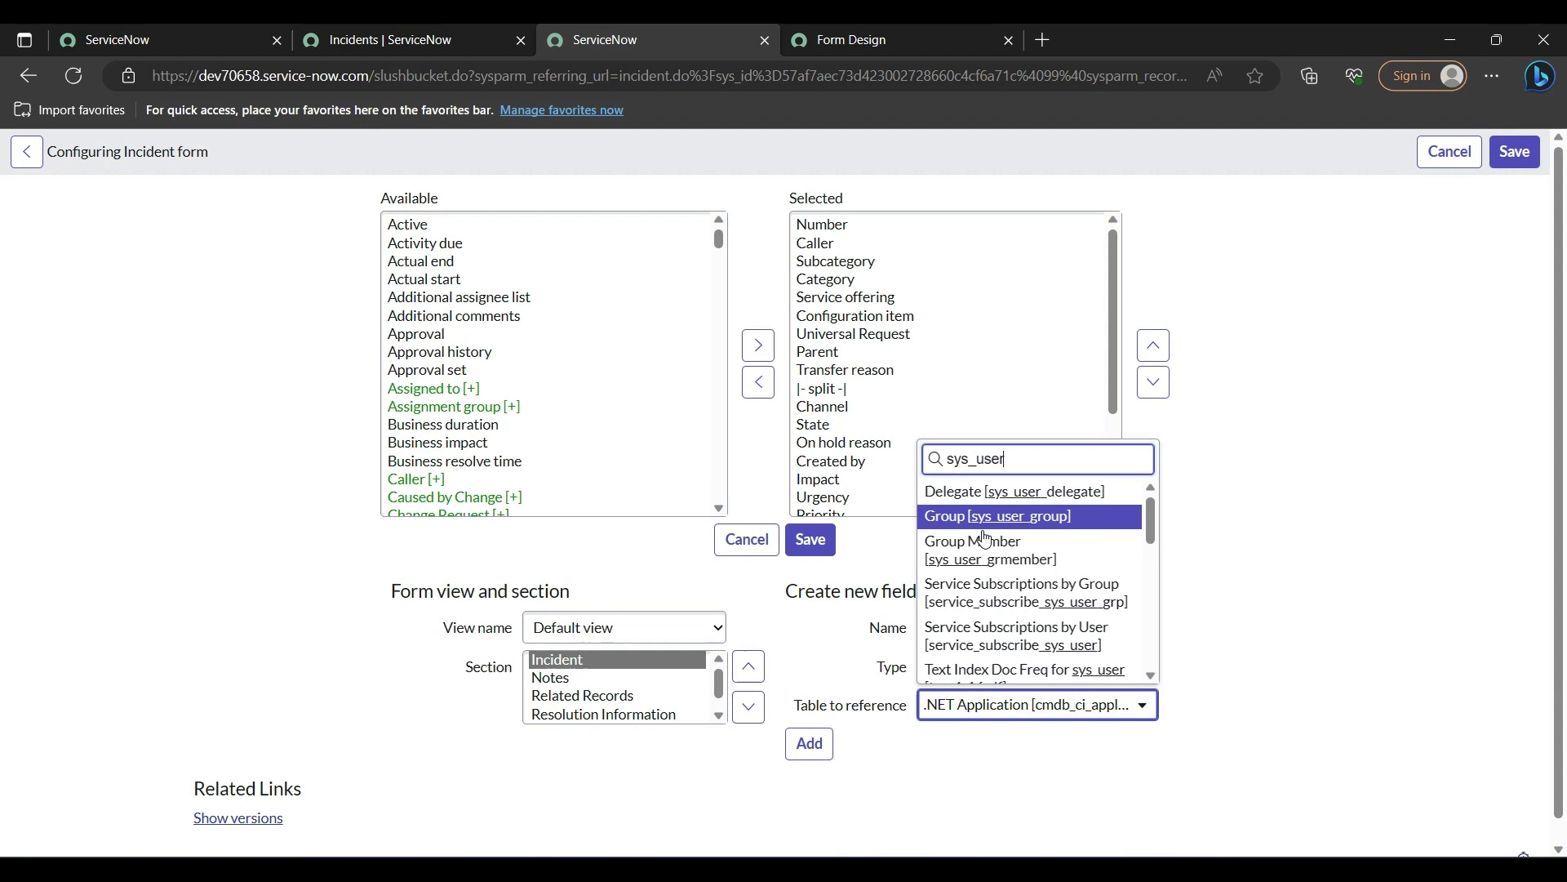
scroll(984, 588, "down", 1)
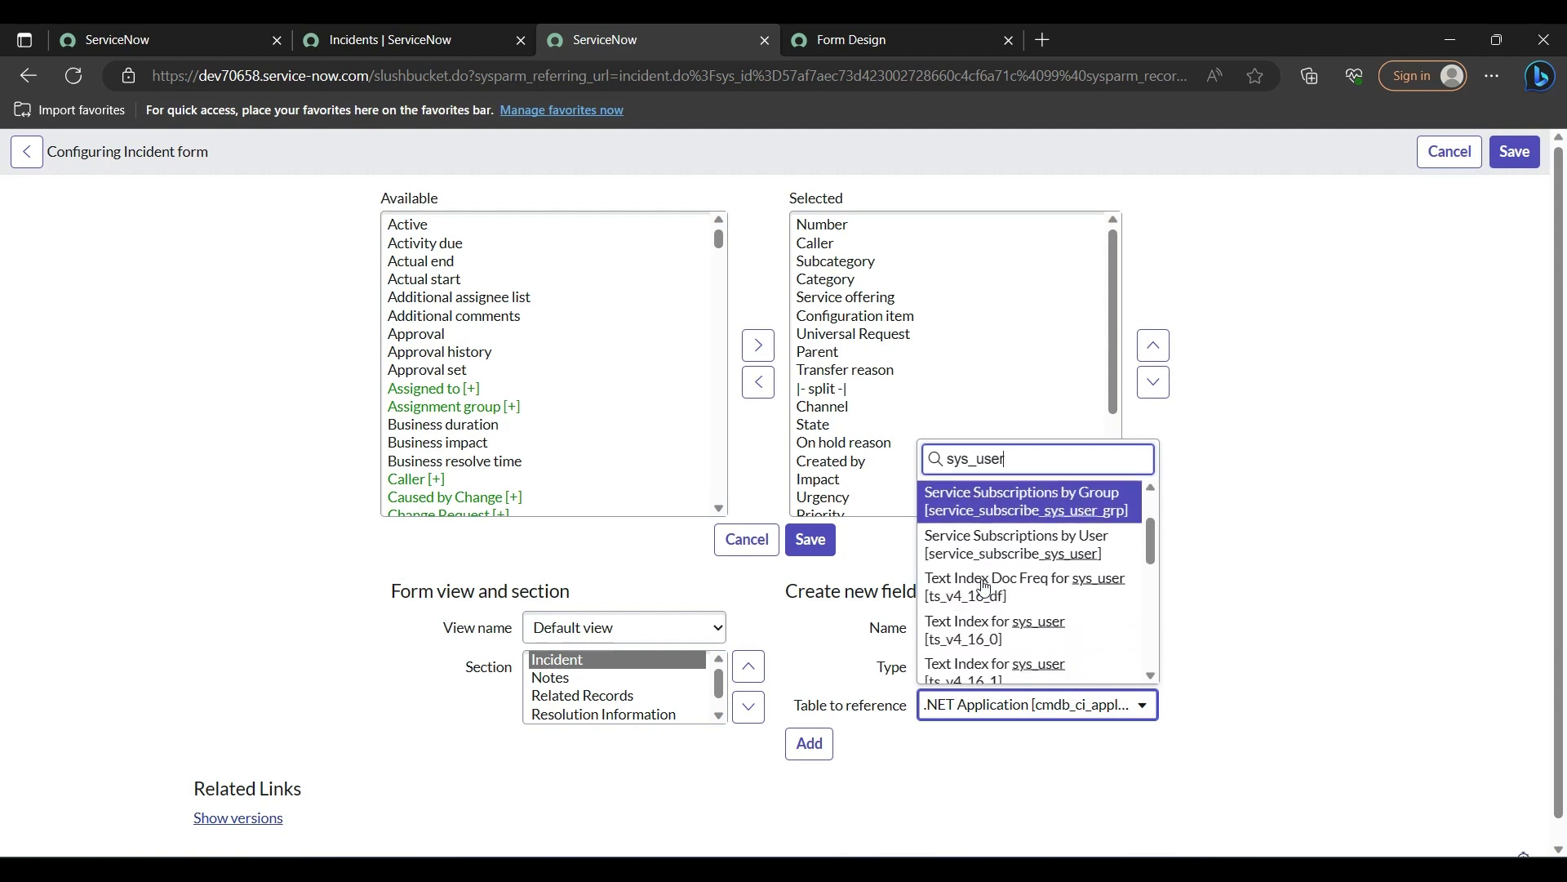
scroll(984, 588, "down", 1)
scroll(983, 587, "down", 1)
scroll(983, 588, "down", 1)
scroll(984, 588, "down", 1)
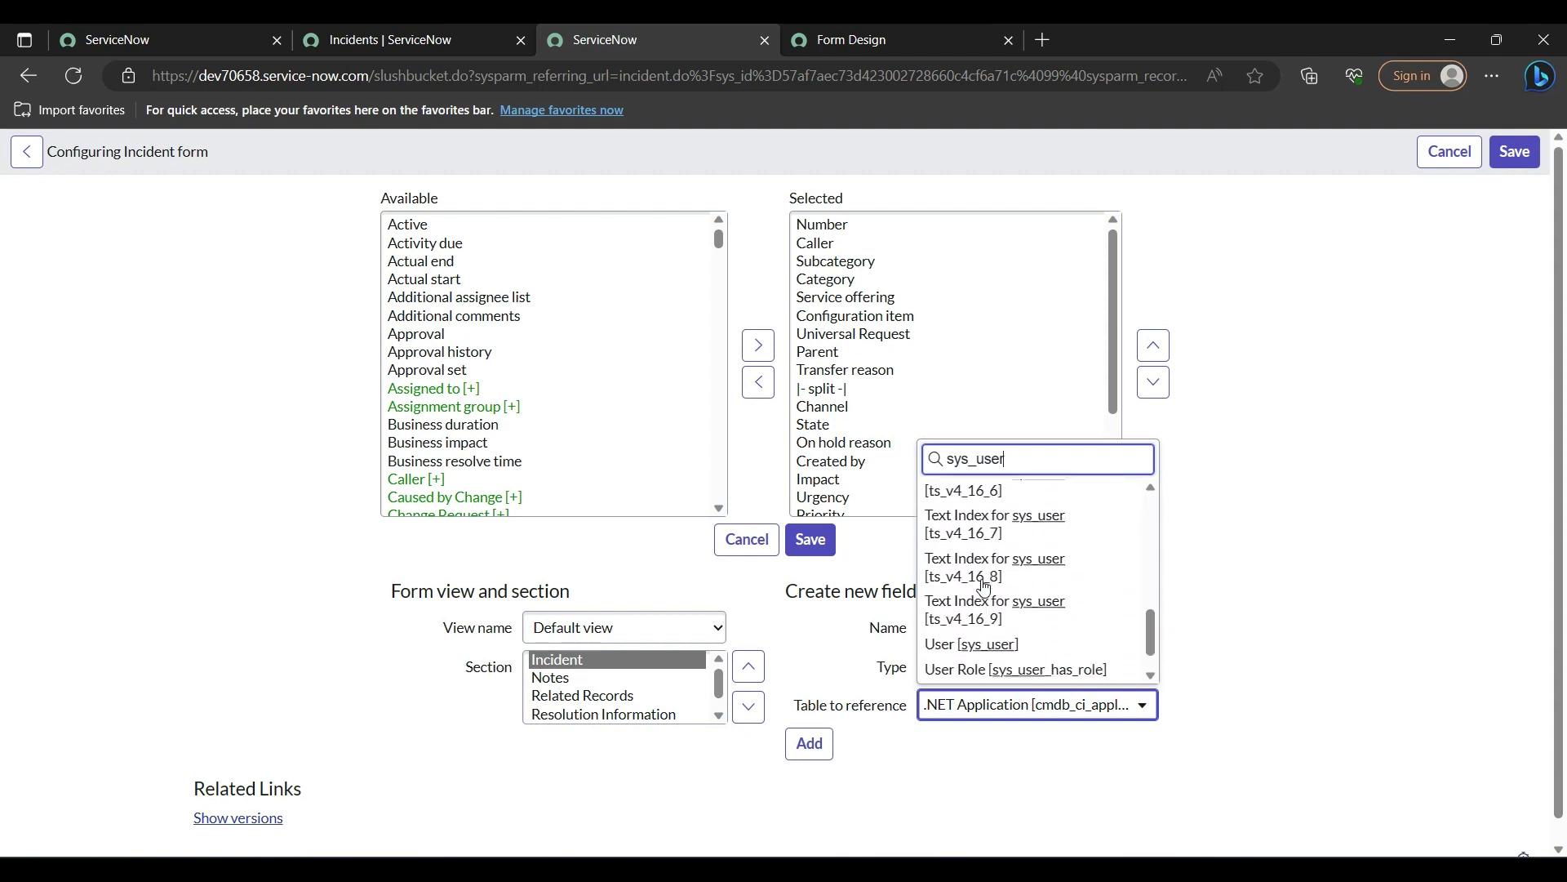
scroll(984, 587, "down", 1)
left_click(969, 604)
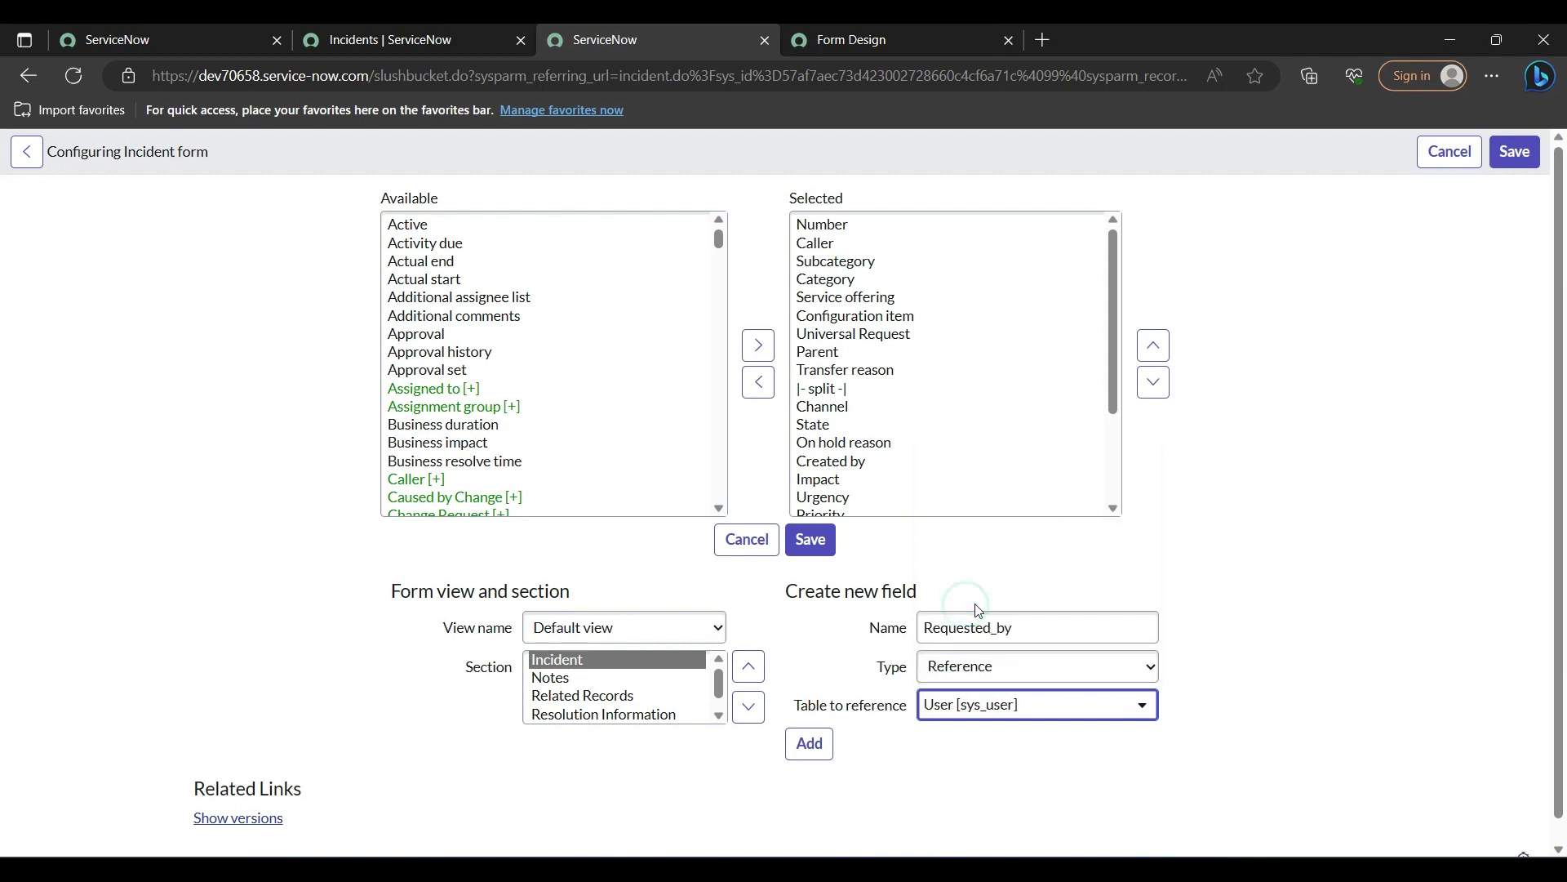
left_click(815, 740)
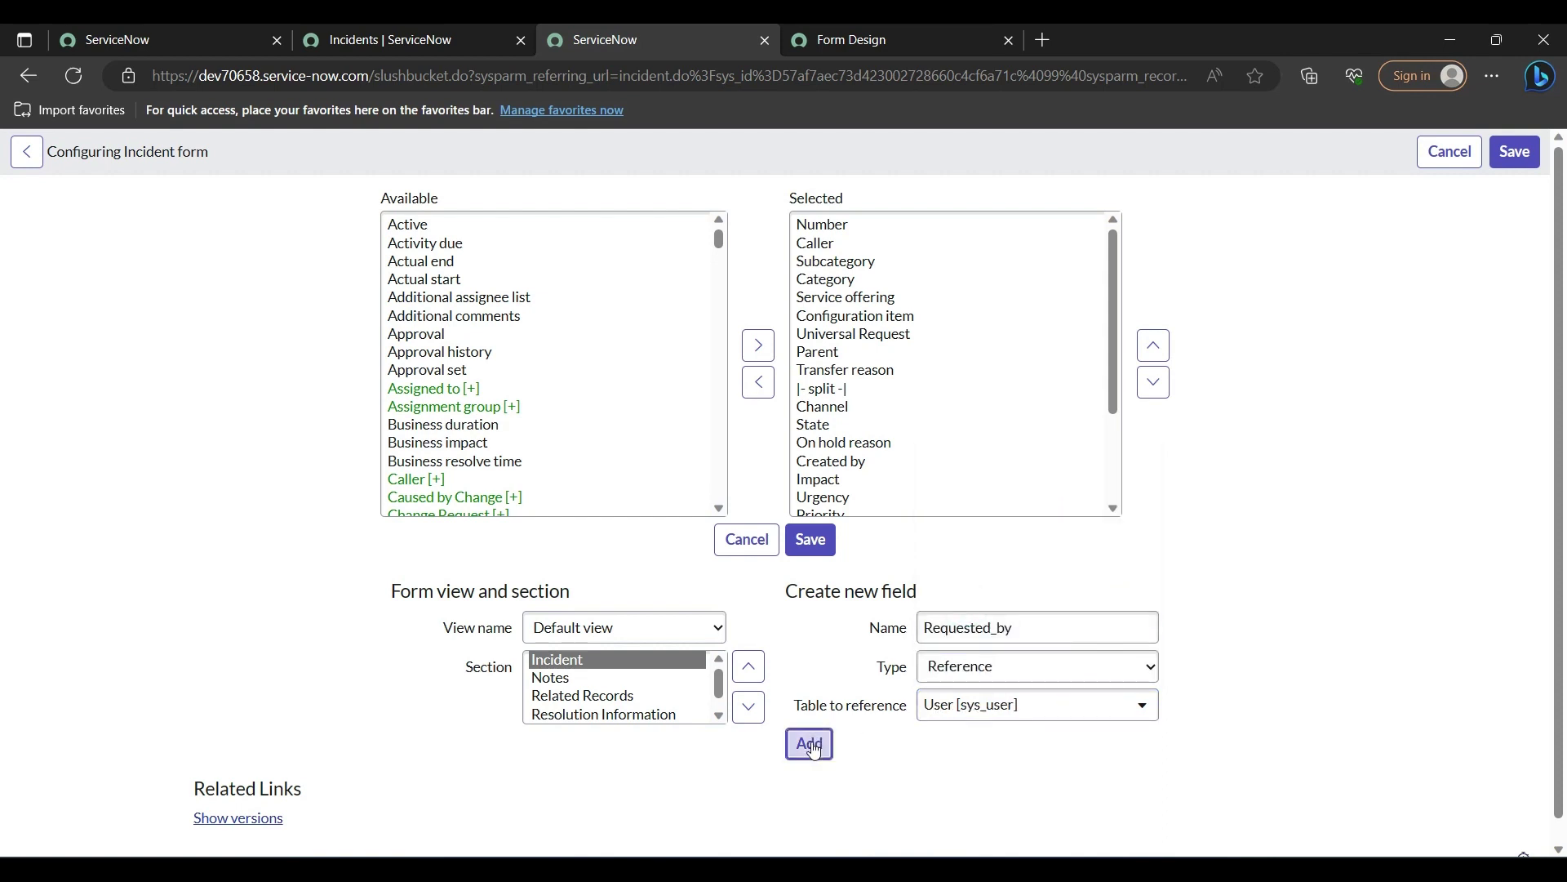
scroll(857, 437, "down", 2)
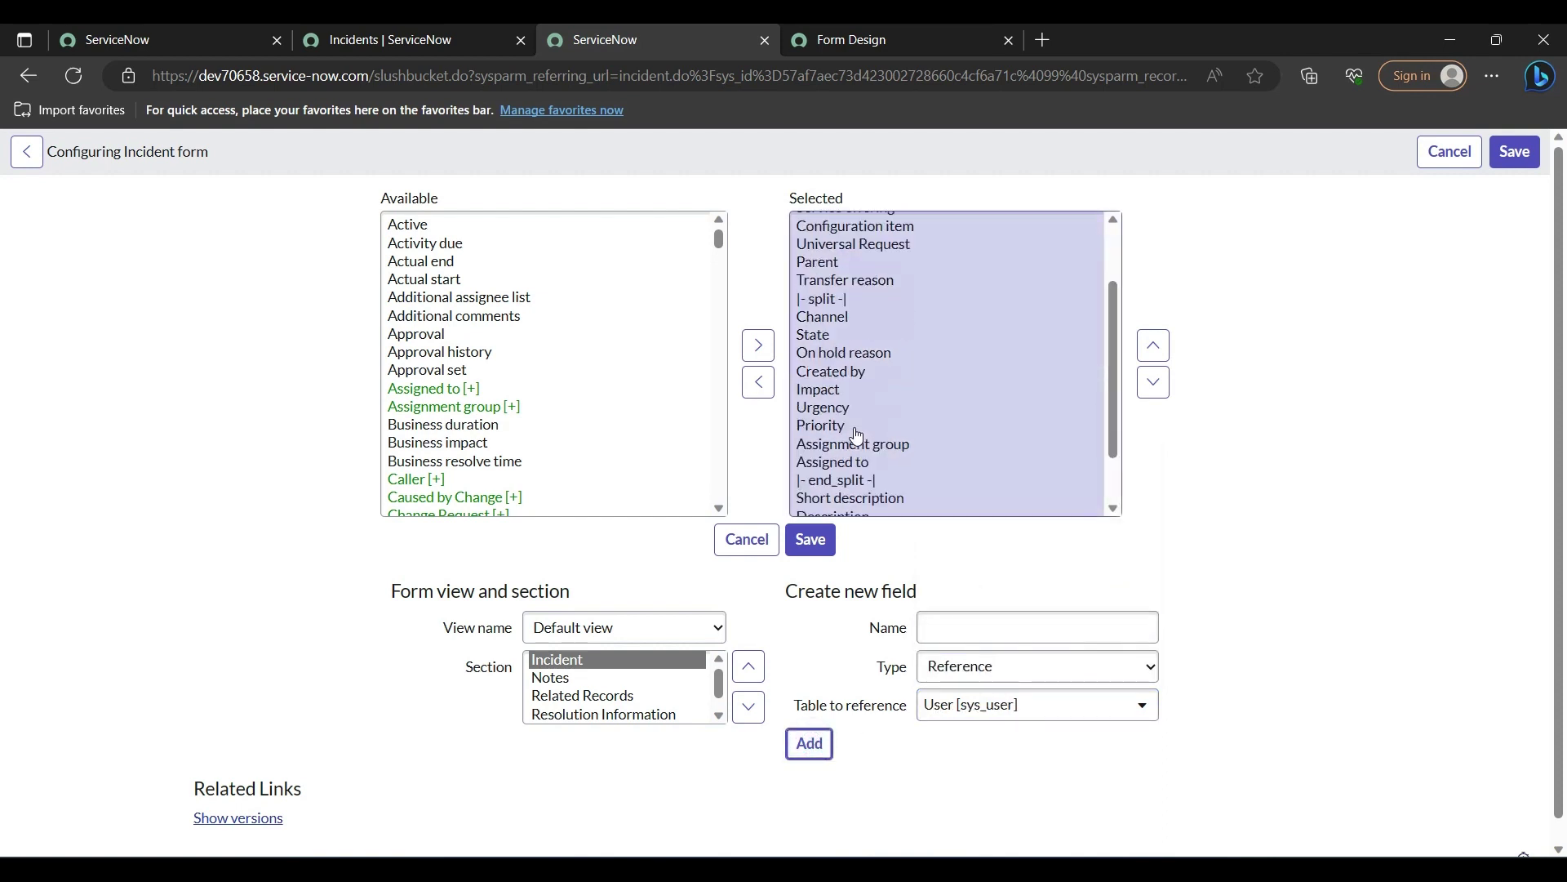
scroll(857, 445, "down", 3)
left_click(850, 482)
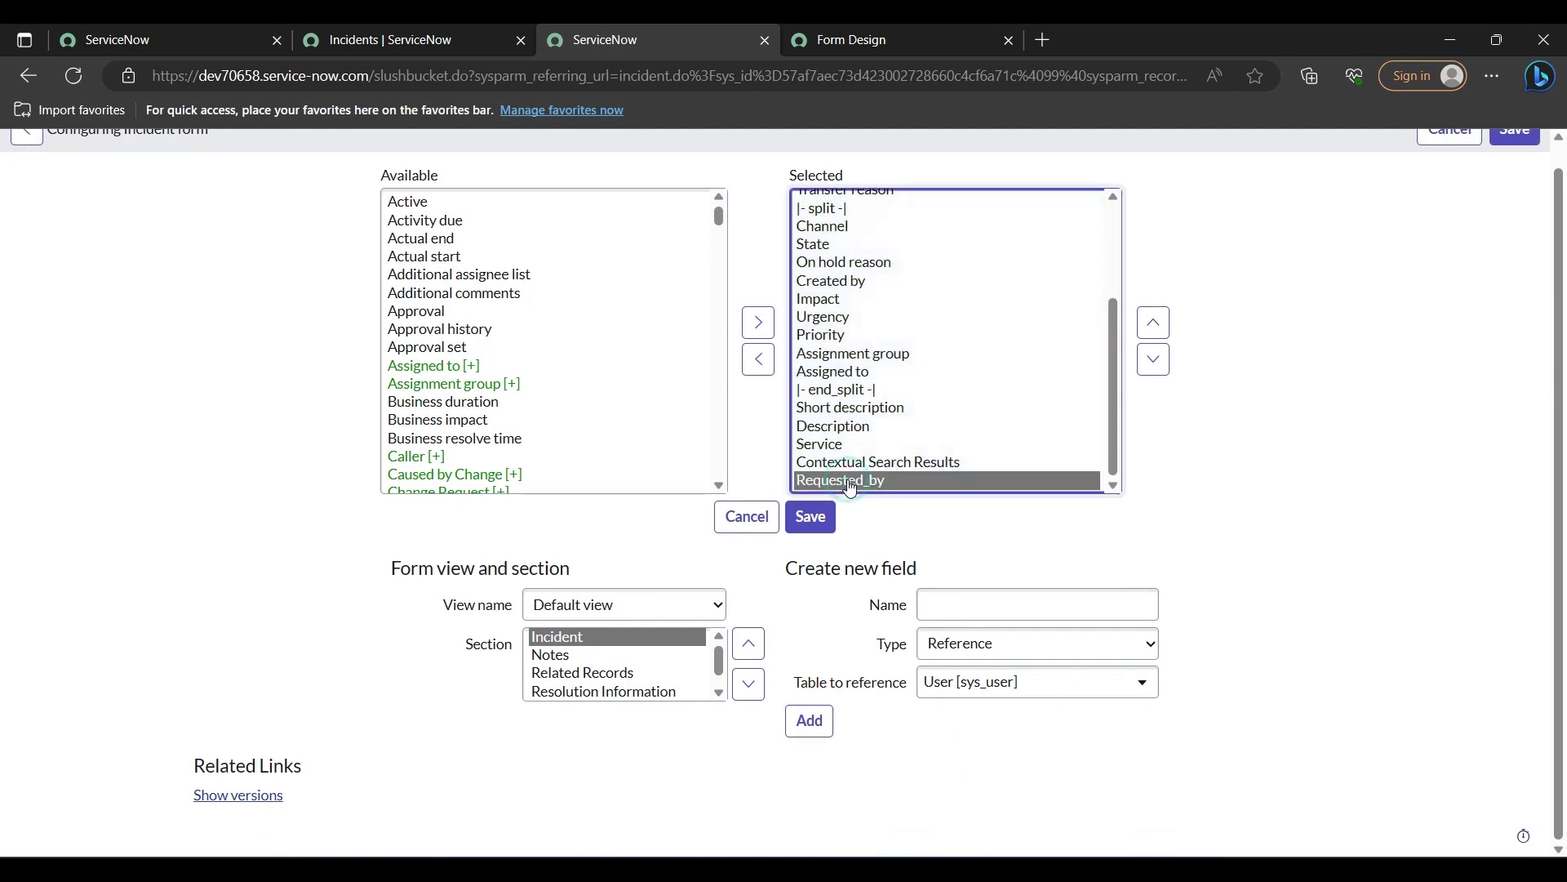
Step: Save the Incident form layout and close the leftover Form Design tab
left_click(823, 515)
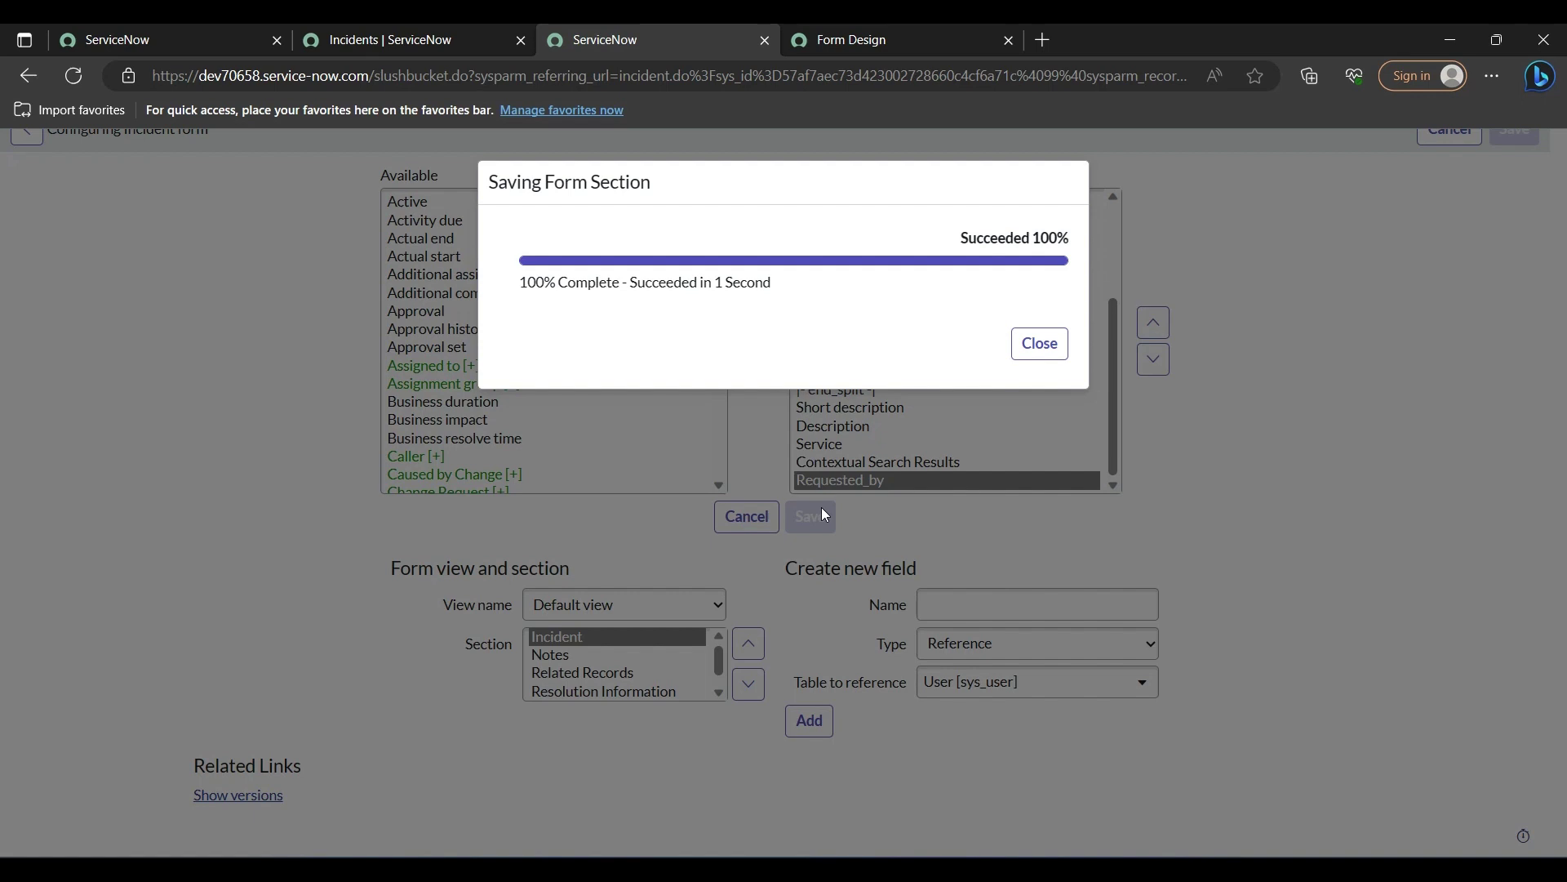
left_click(1043, 343)
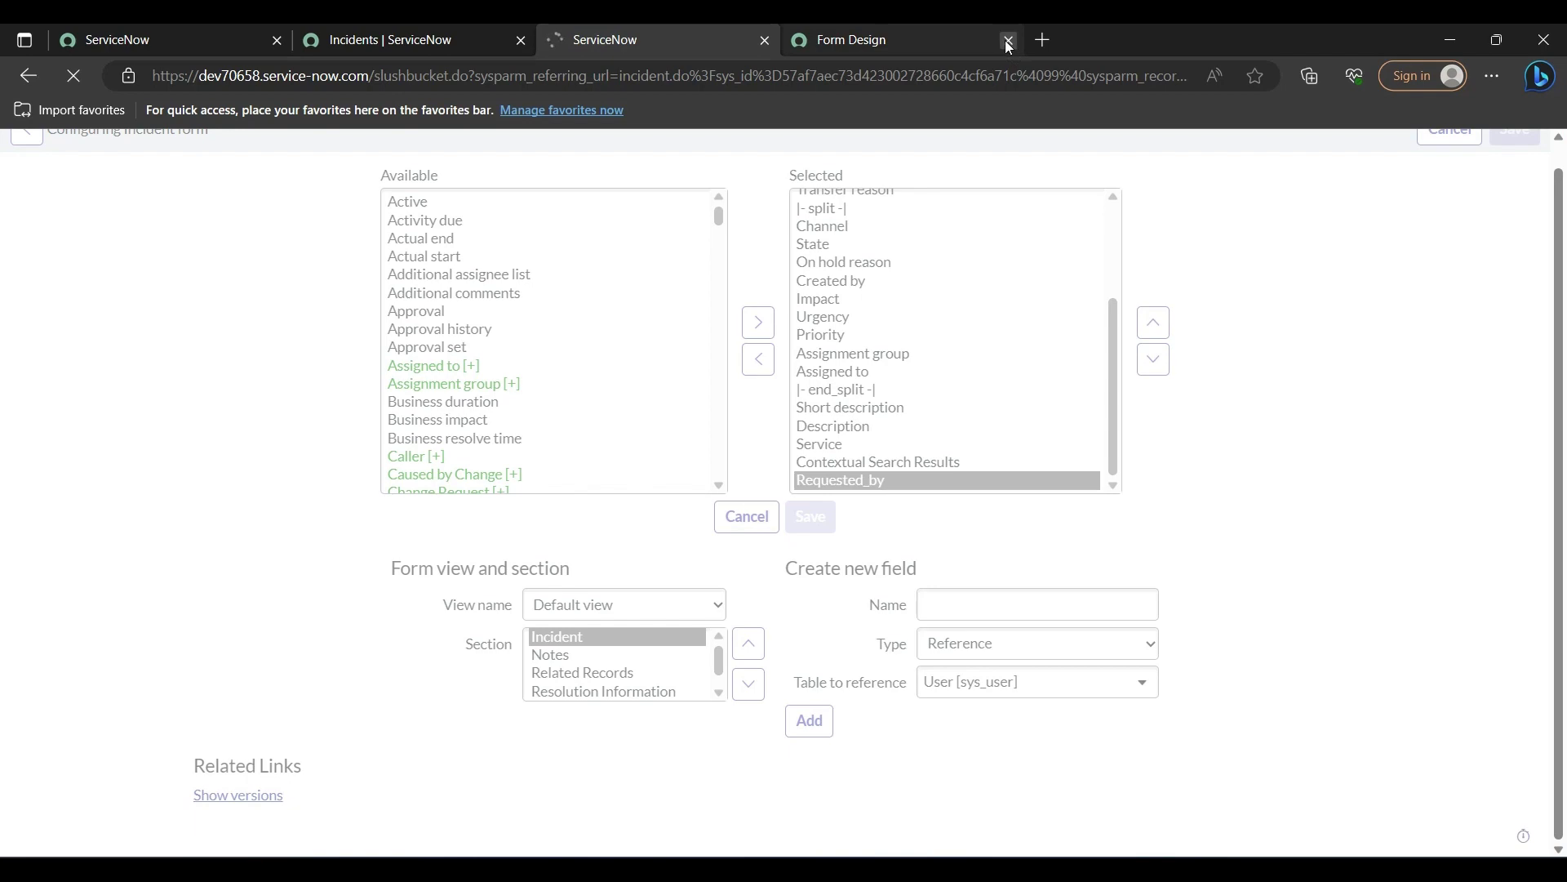
left_click(1008, 41)
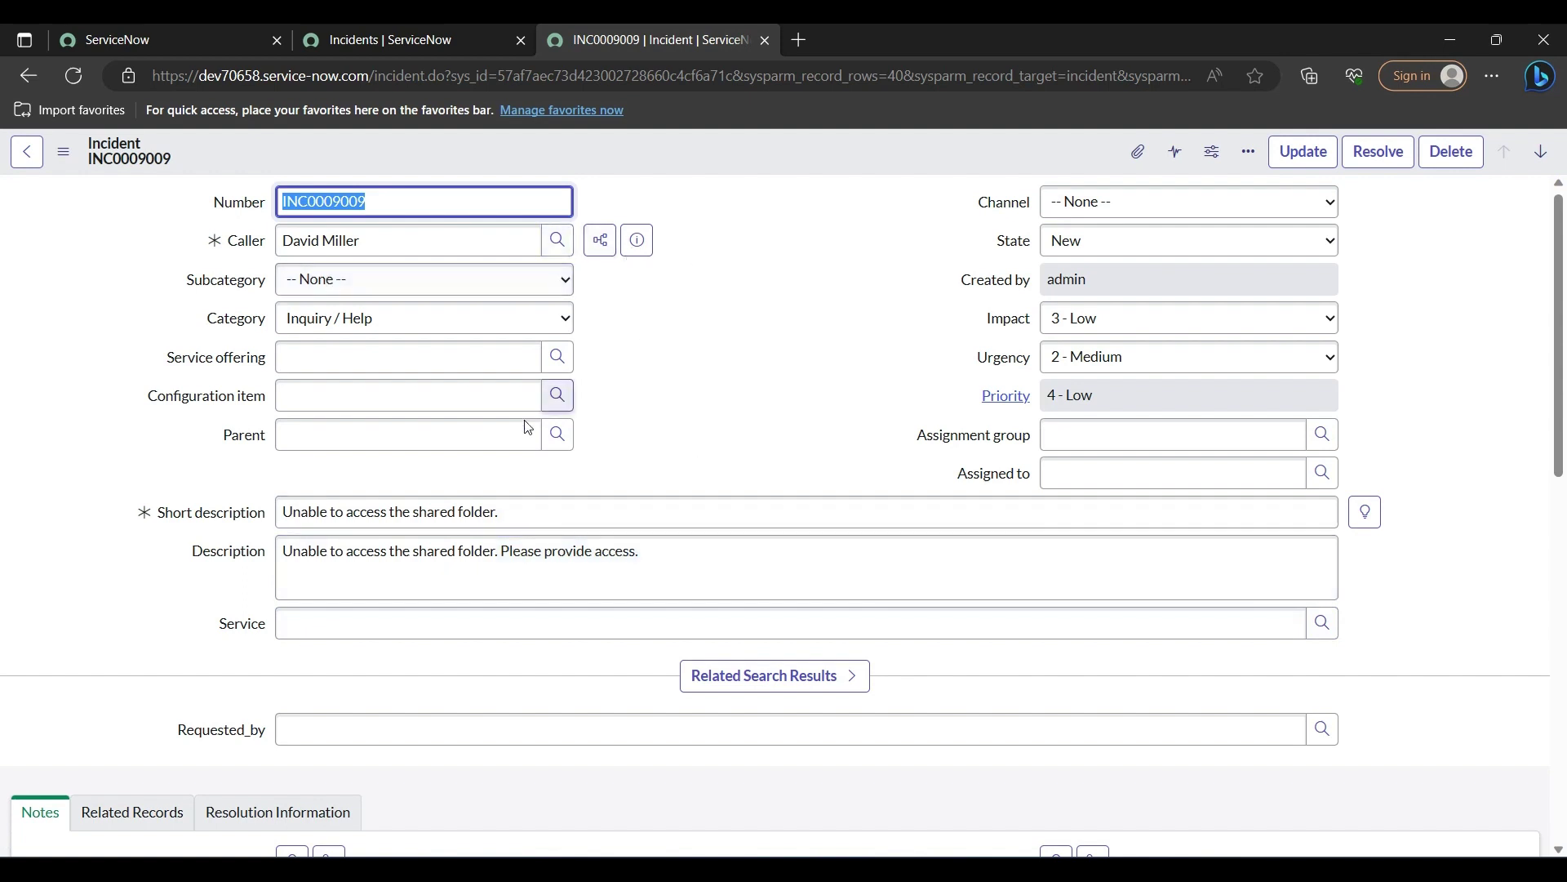
Step: Pick Abel Tuter from the Users lookup as Requested_by and save INC0009009
scroll(579, 677, "down", 1)
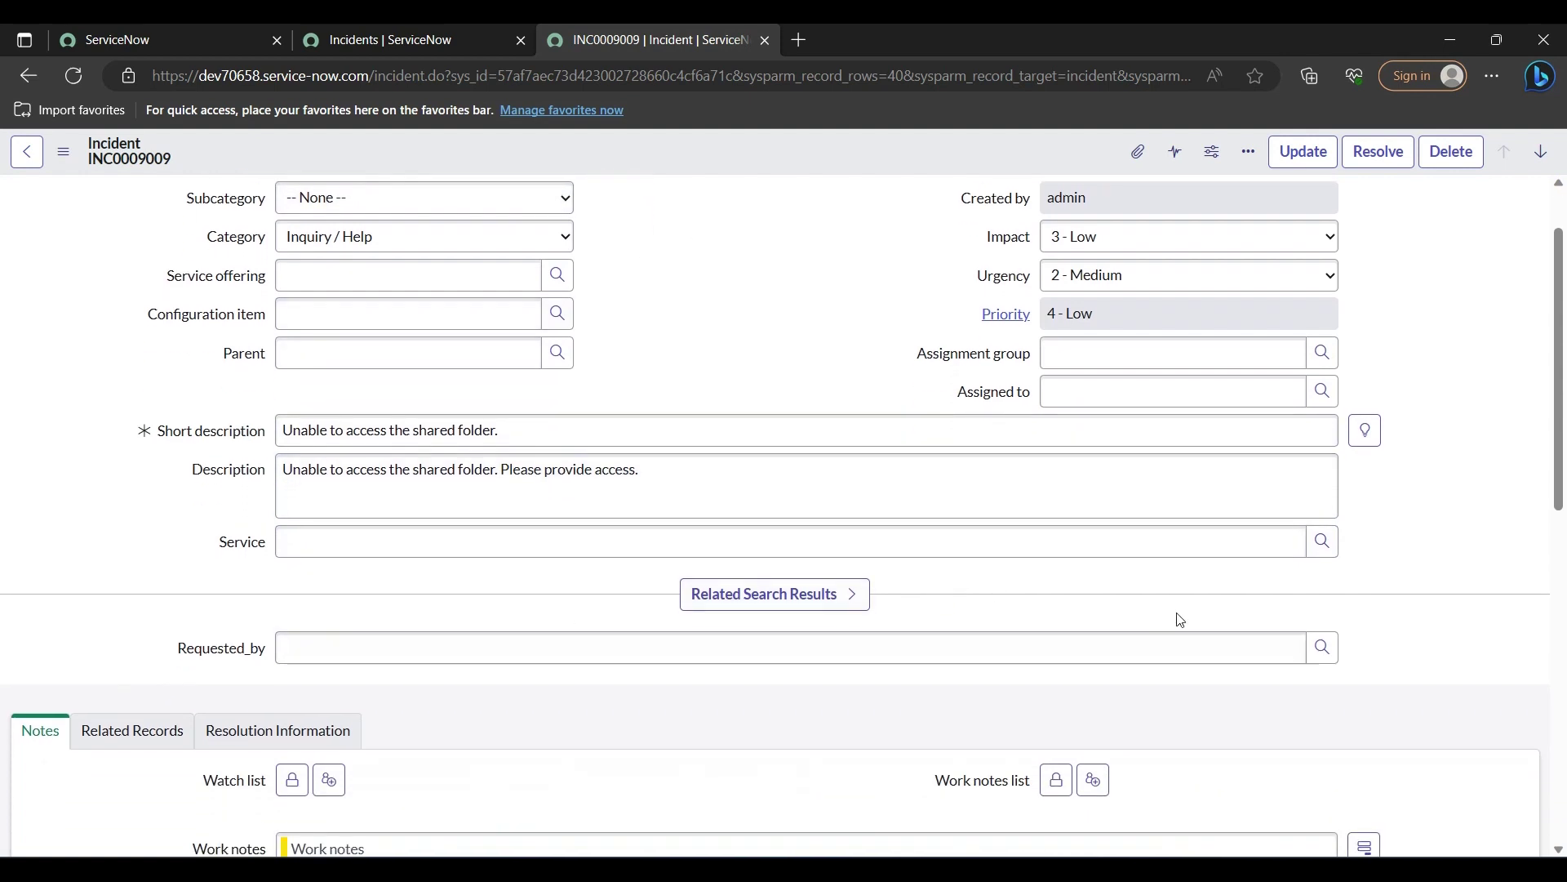
left_click(1323, 650)
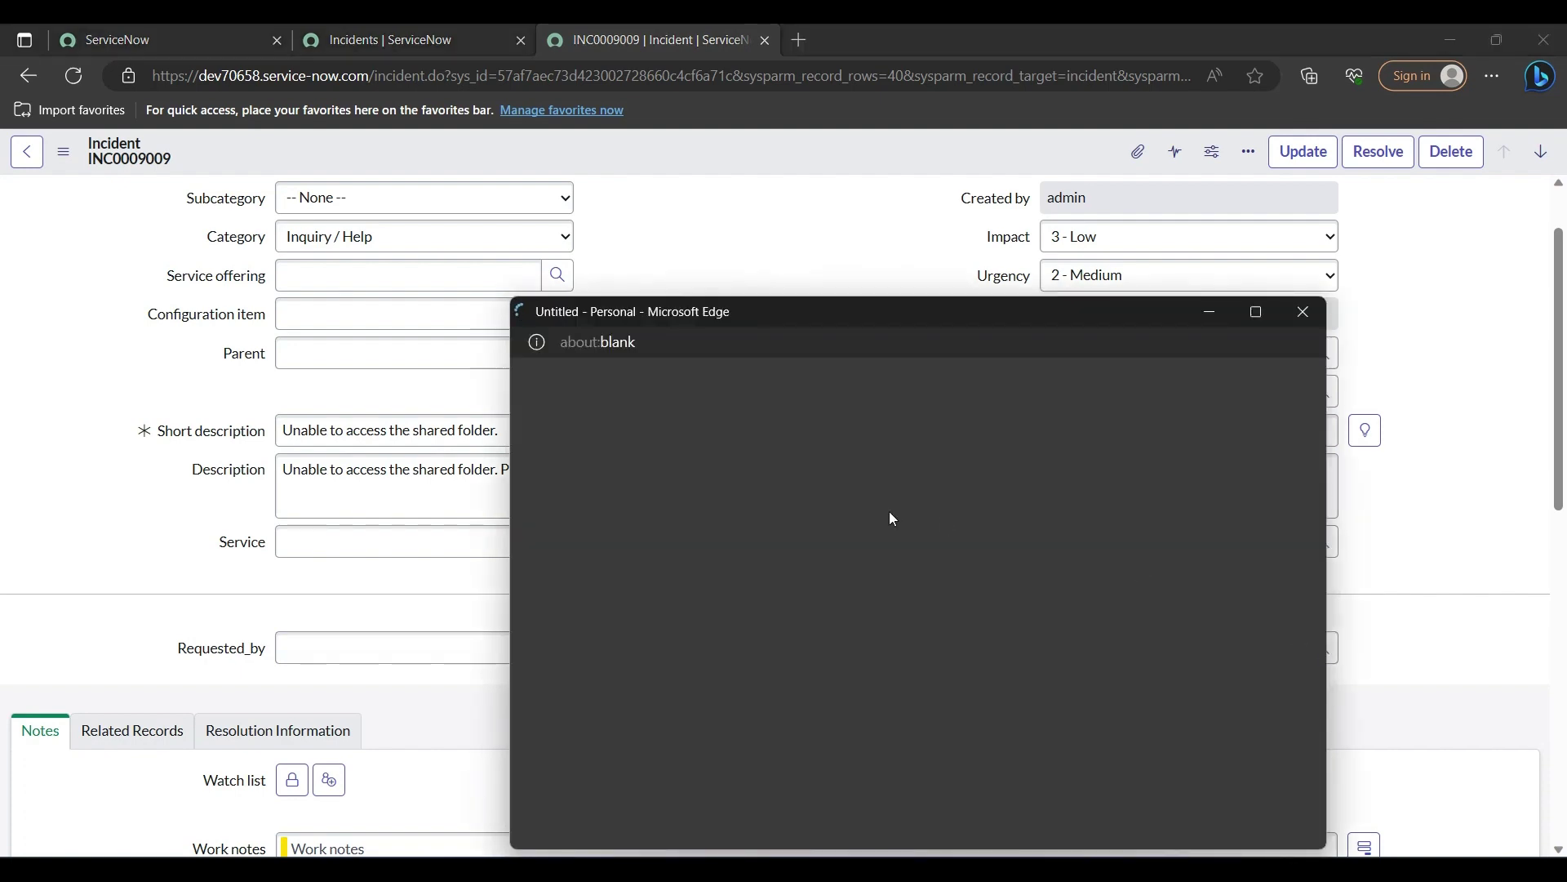
left_click(603, 520)
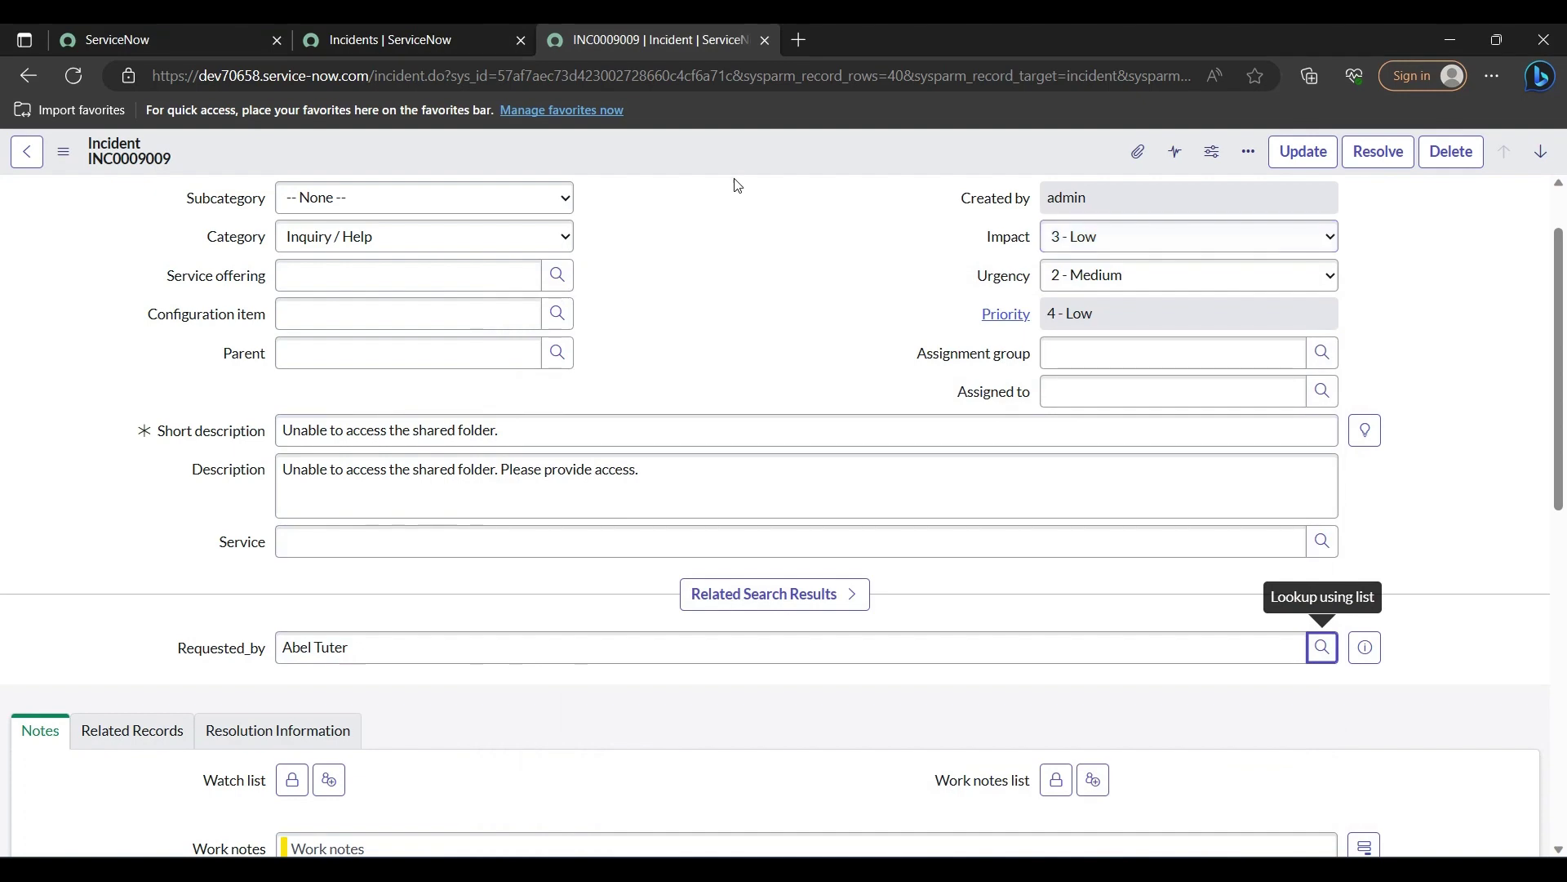
right_click(721, 157)
left_click(734, 162)
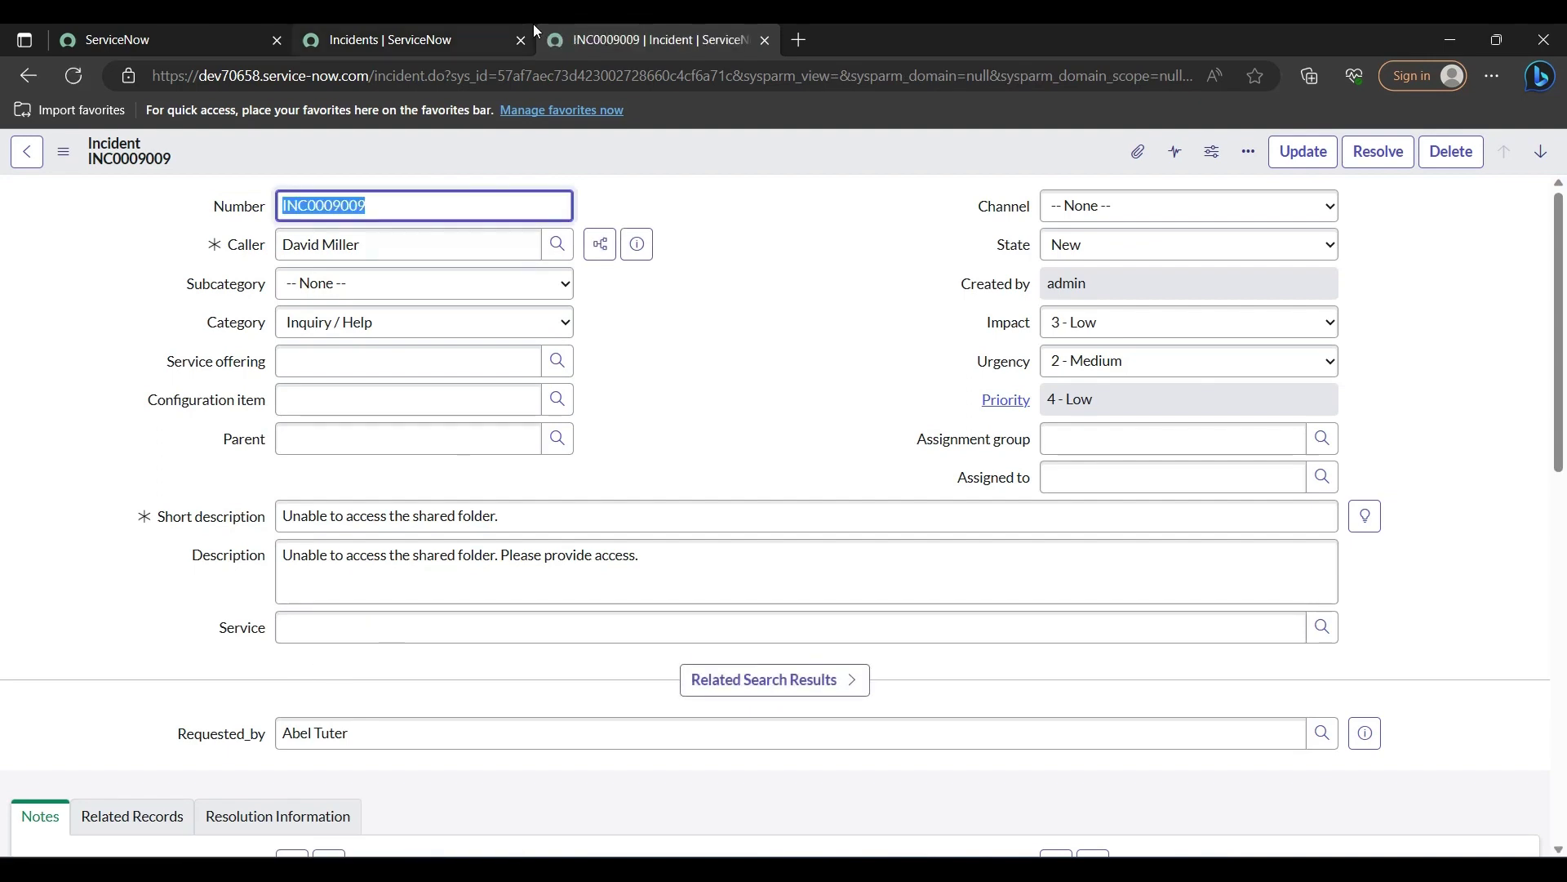
Step: Filter the navigator for 'relationship' and open System Definition > Relationships in a new tab
left_click(425, 33)
left_click(213, 33)
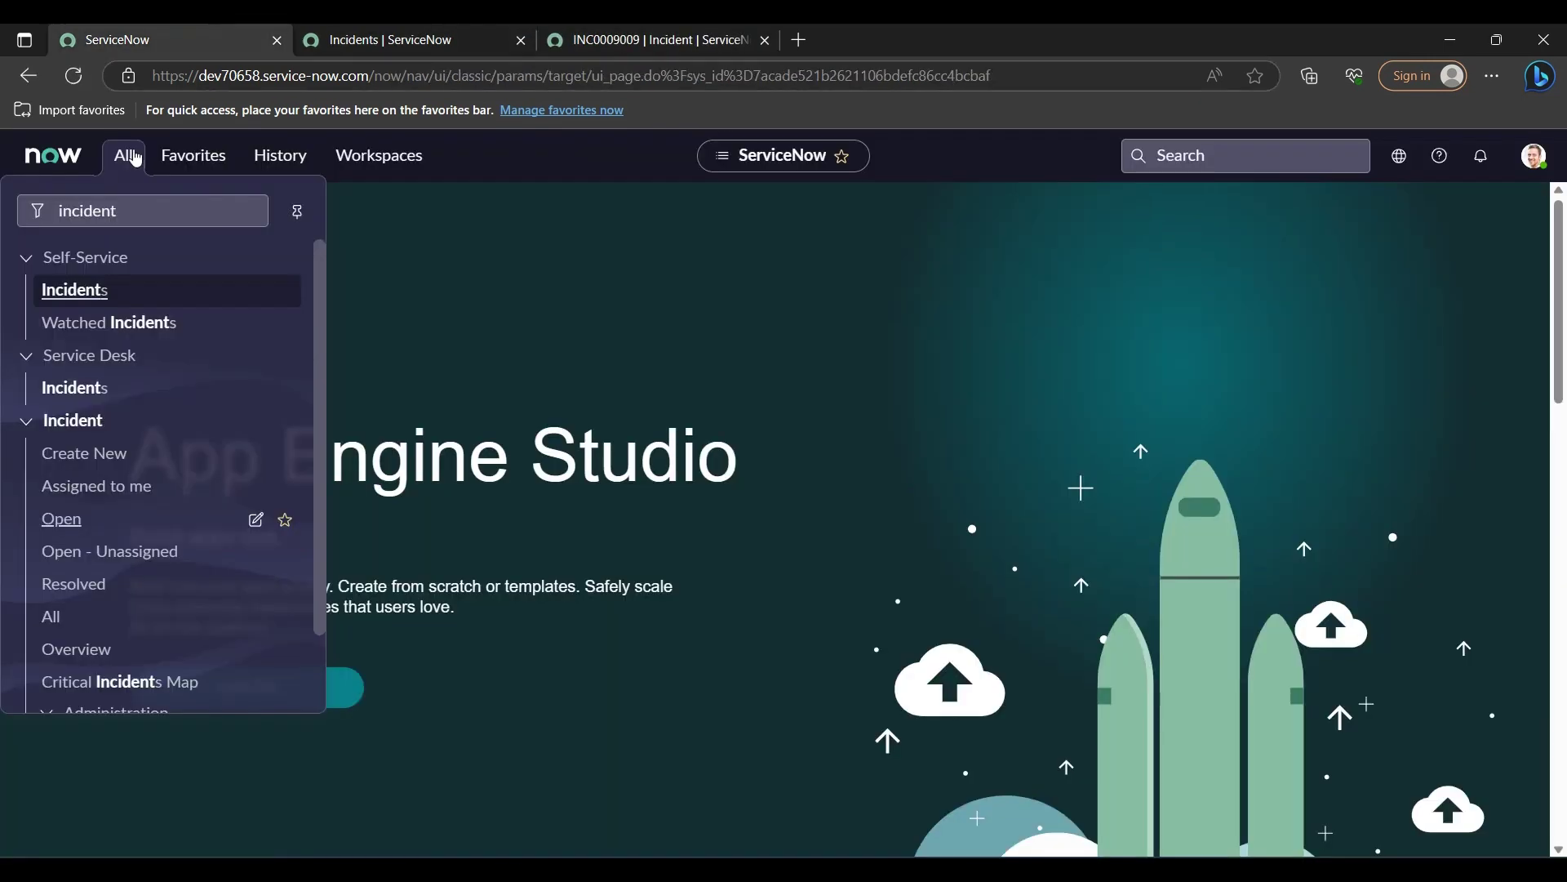
left_click(119, 203)
double_click(118, 203)
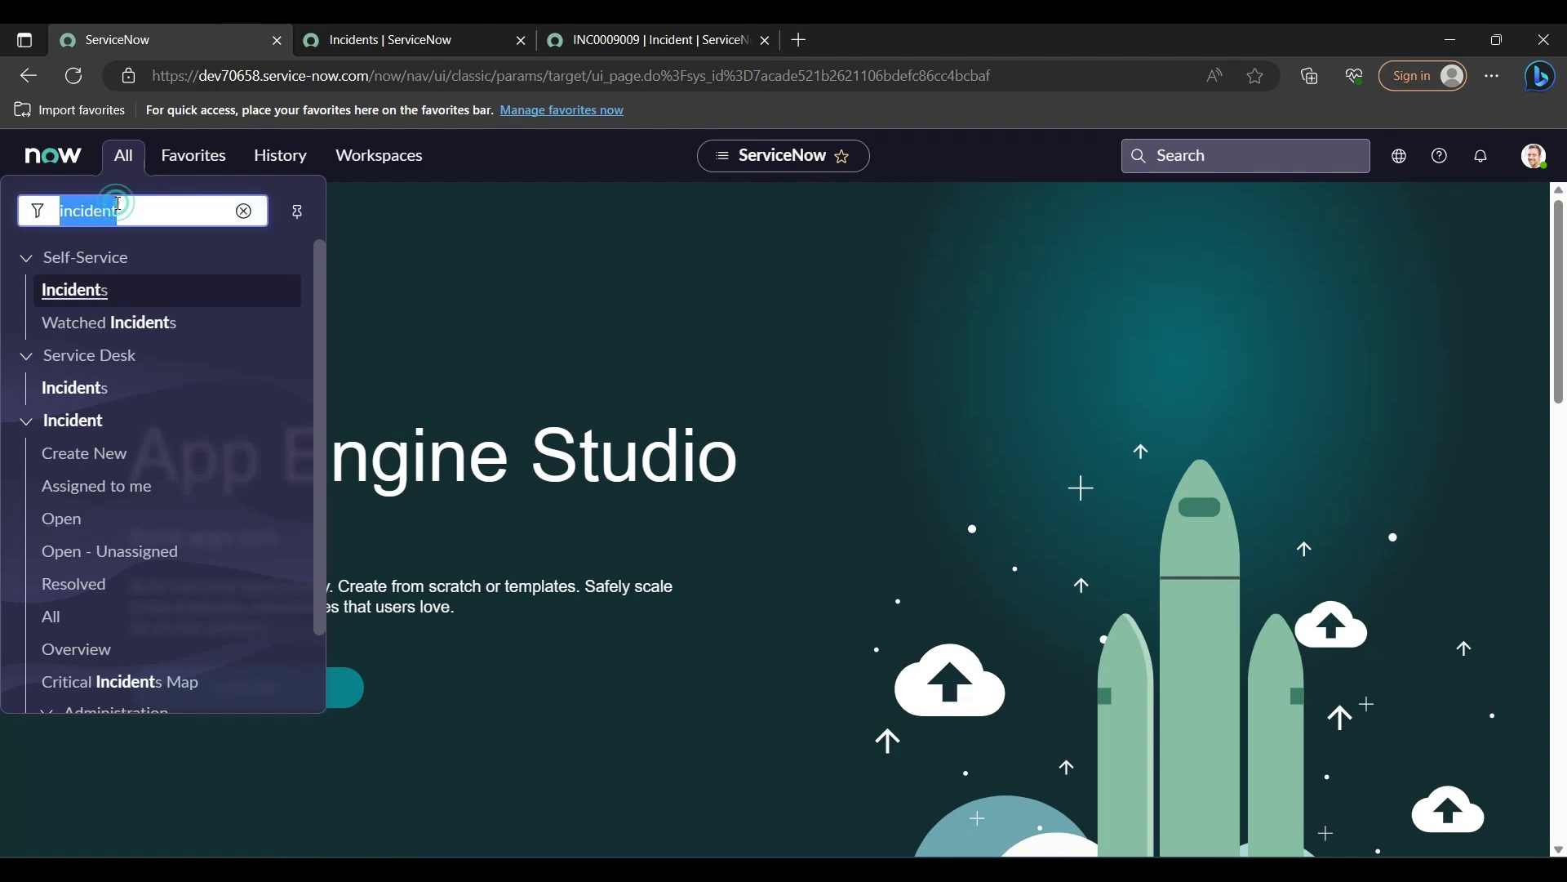
type("relatio")
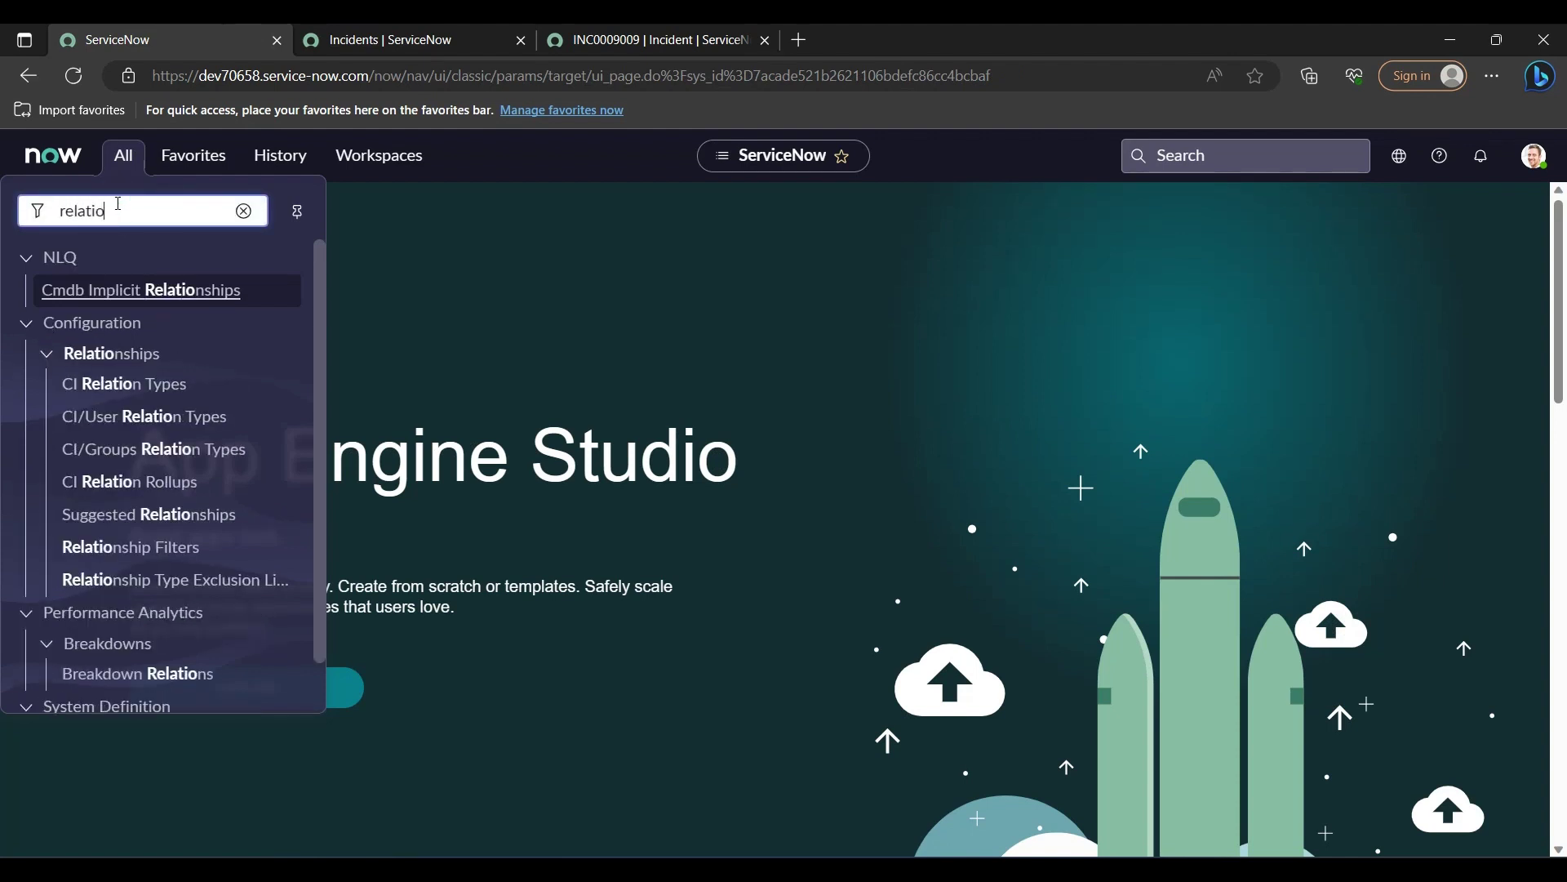
type("ns")
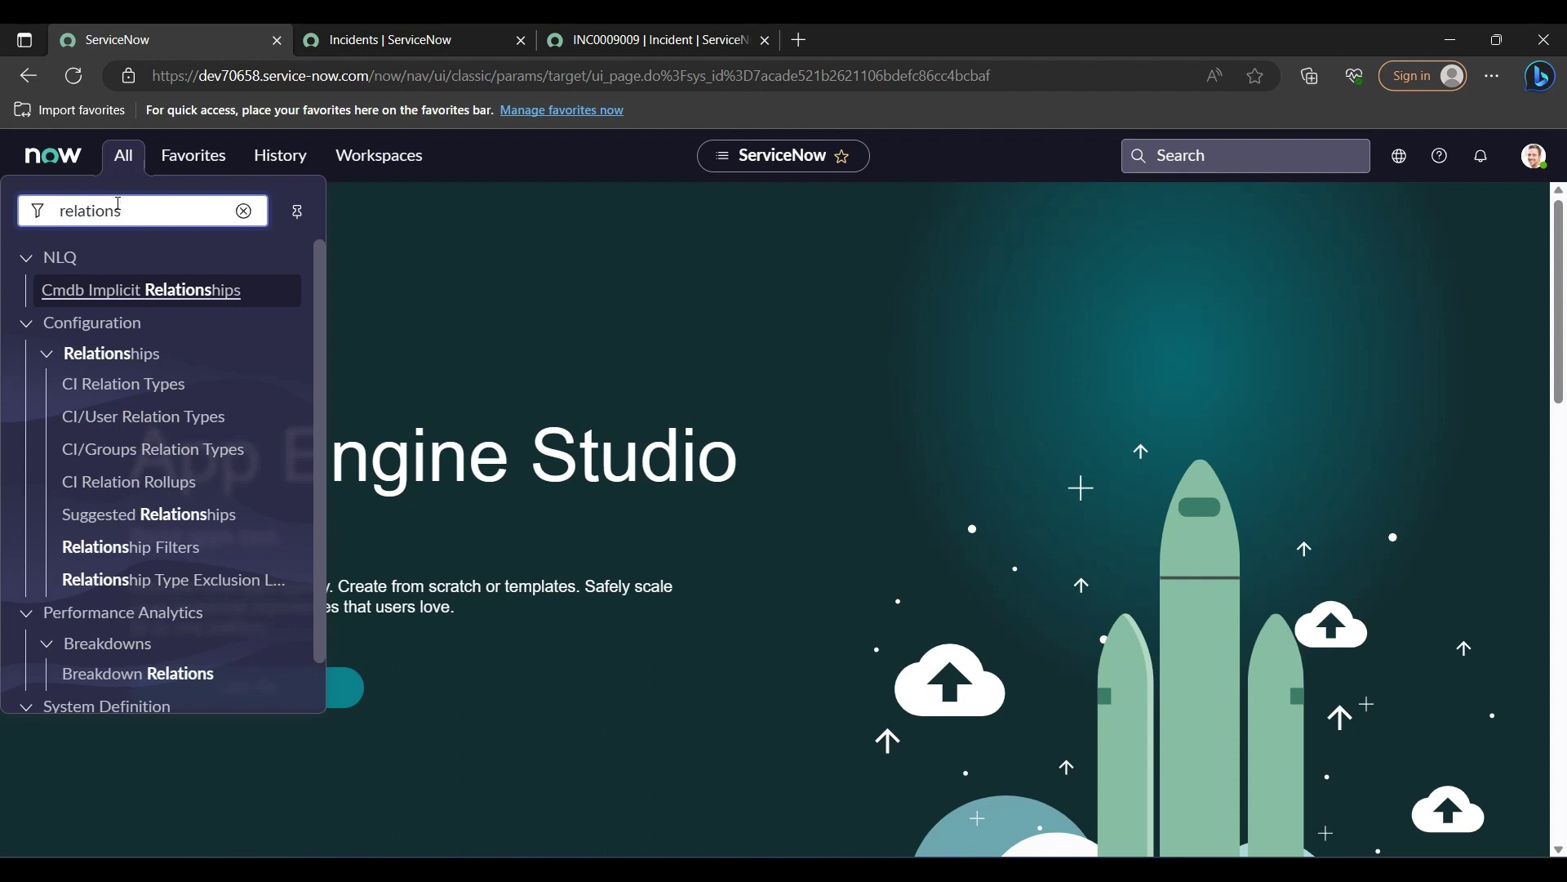
type("hip")
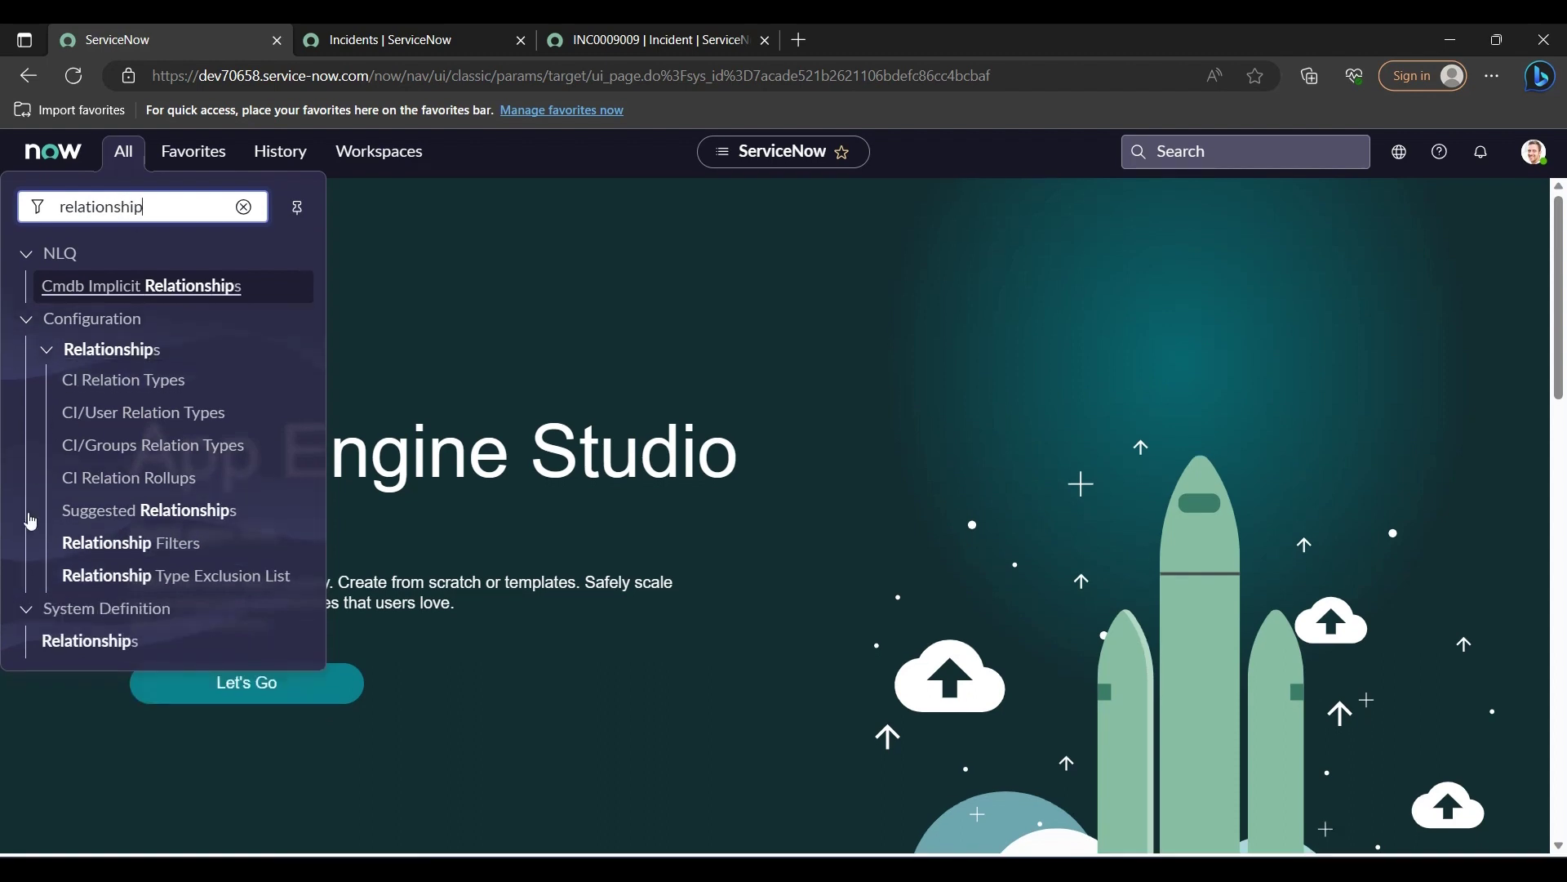
mouse_move(90, 645)
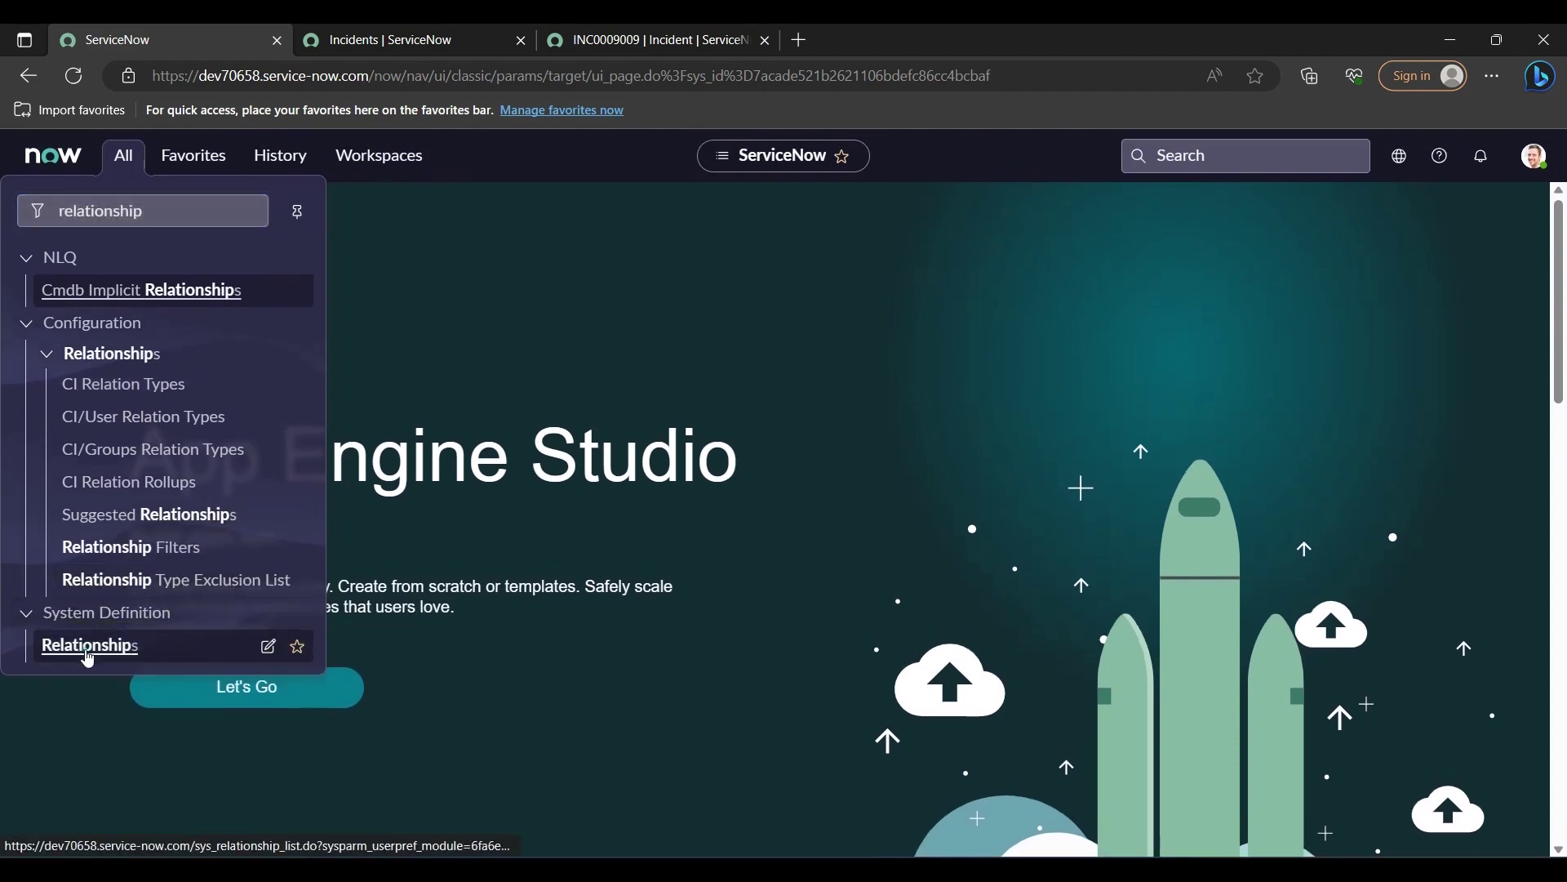
middle_click(88, 657)
Step: Create a new record from the Relationships list and focus its Name field
left_click(413, 22)
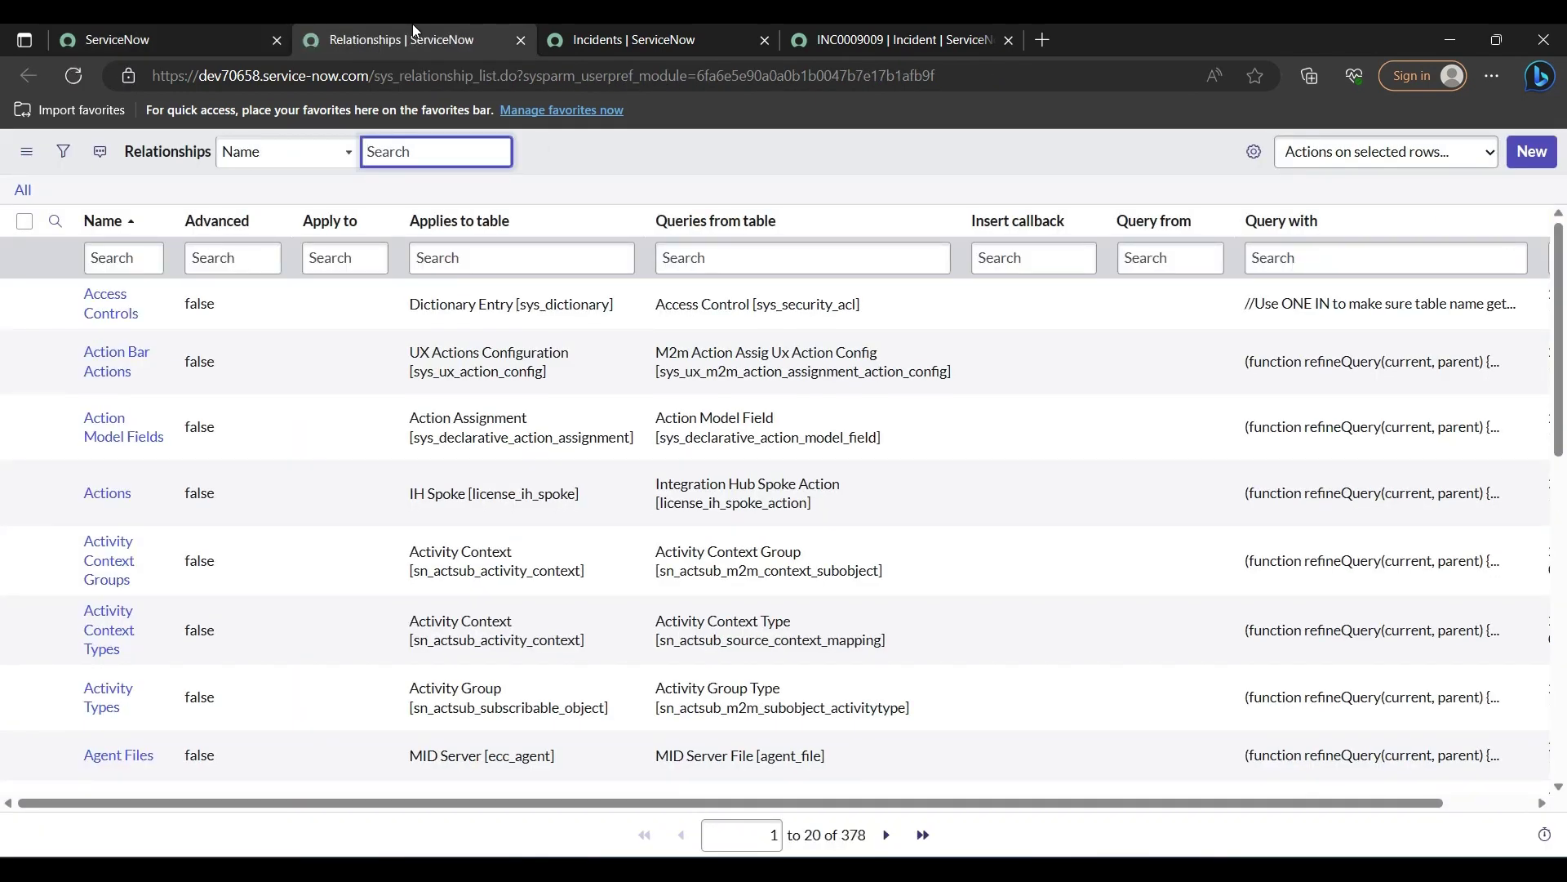
left_click(1533, 174)
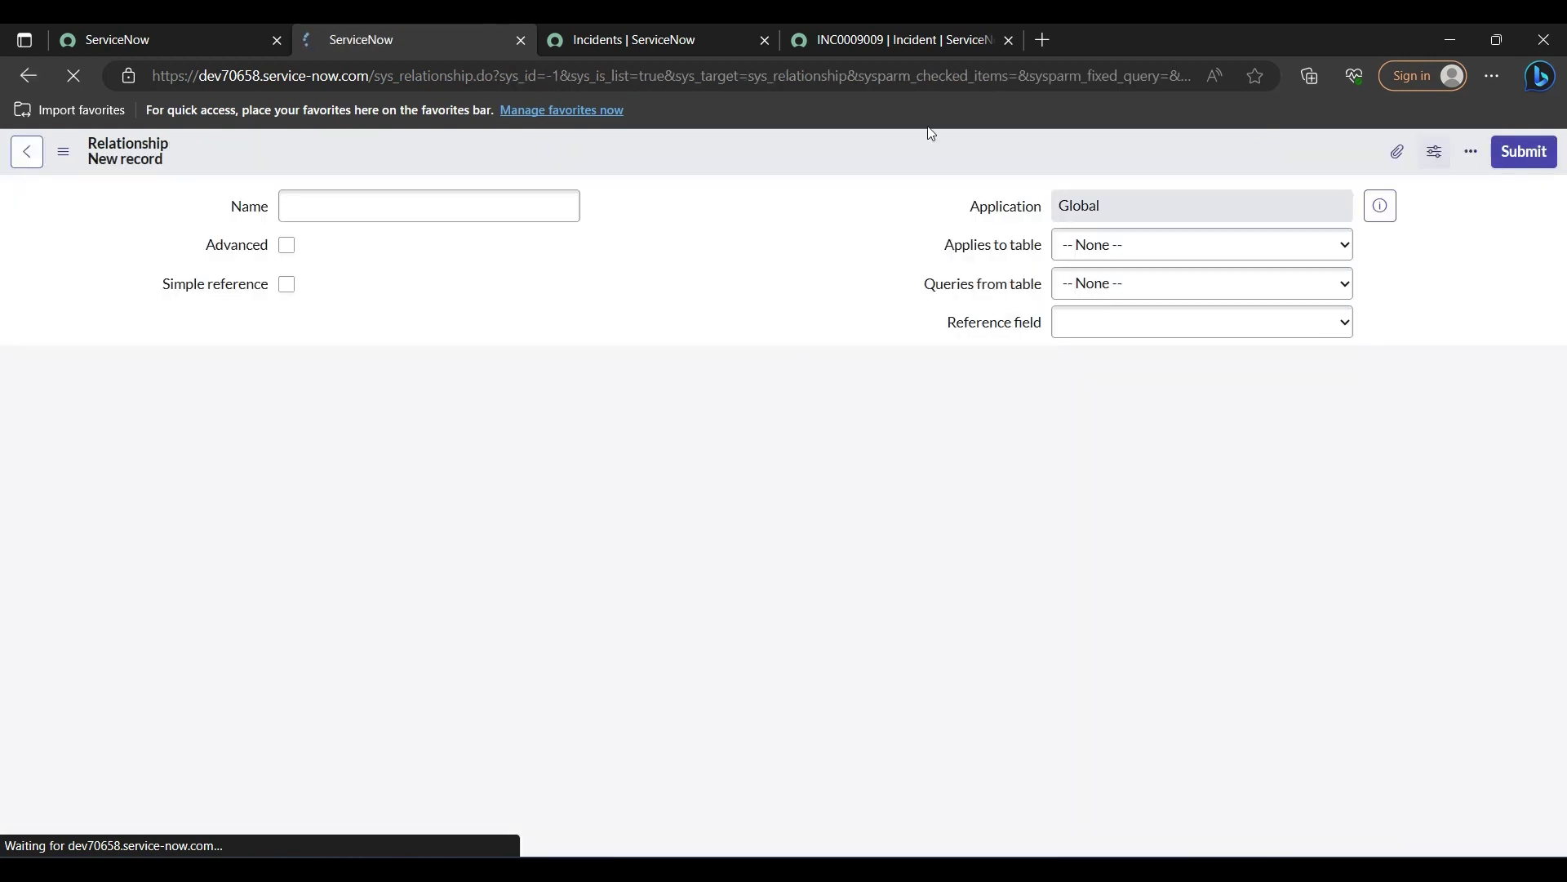
left_click(318, 214)
left_click(304, 205)
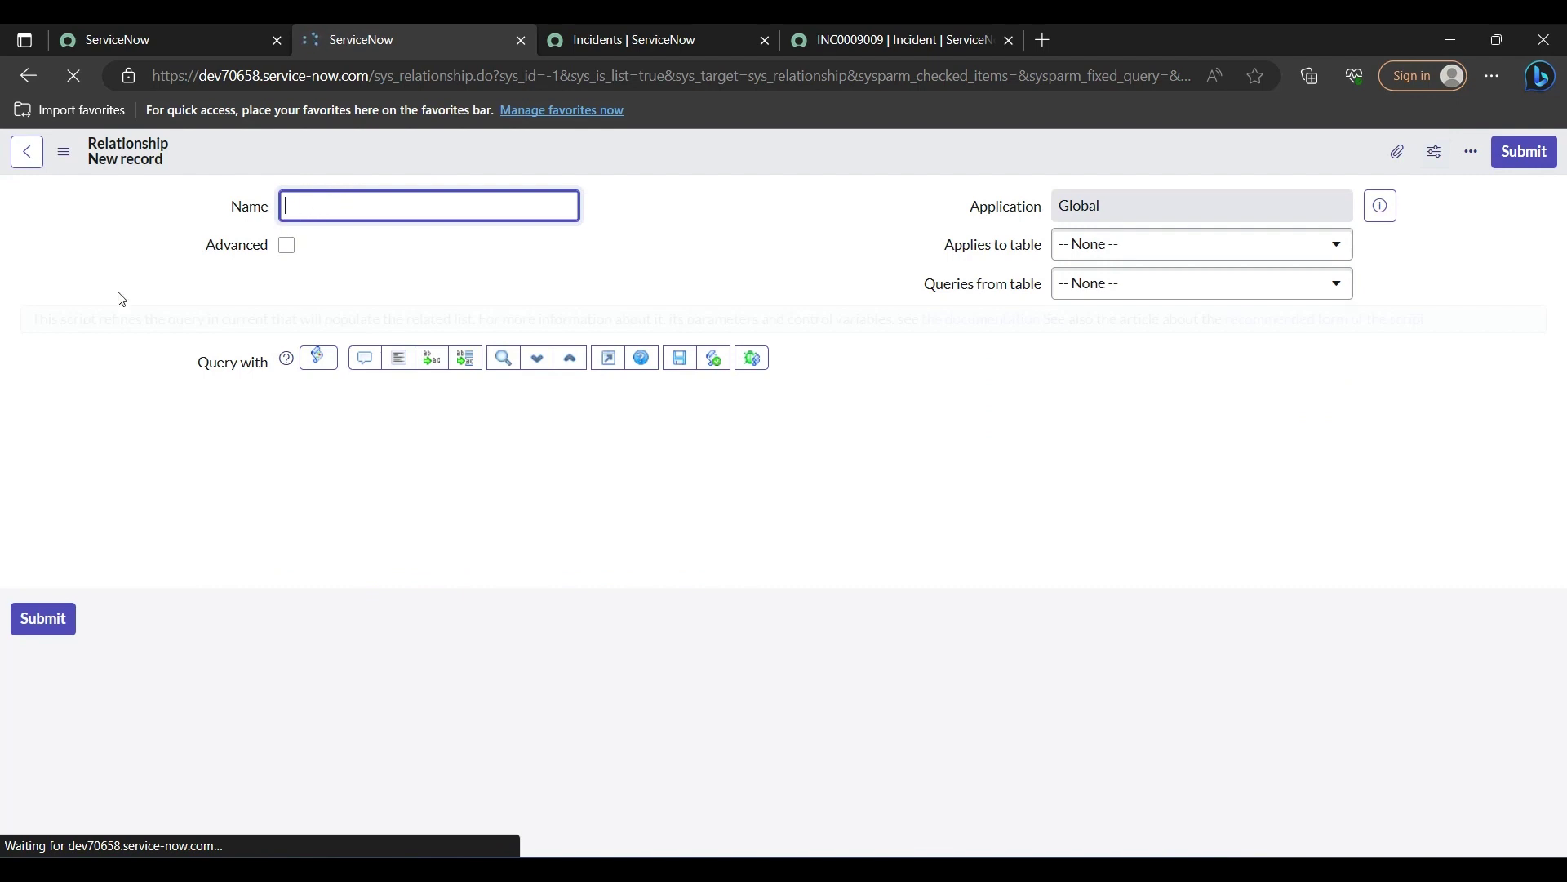
left_click(103, 233)
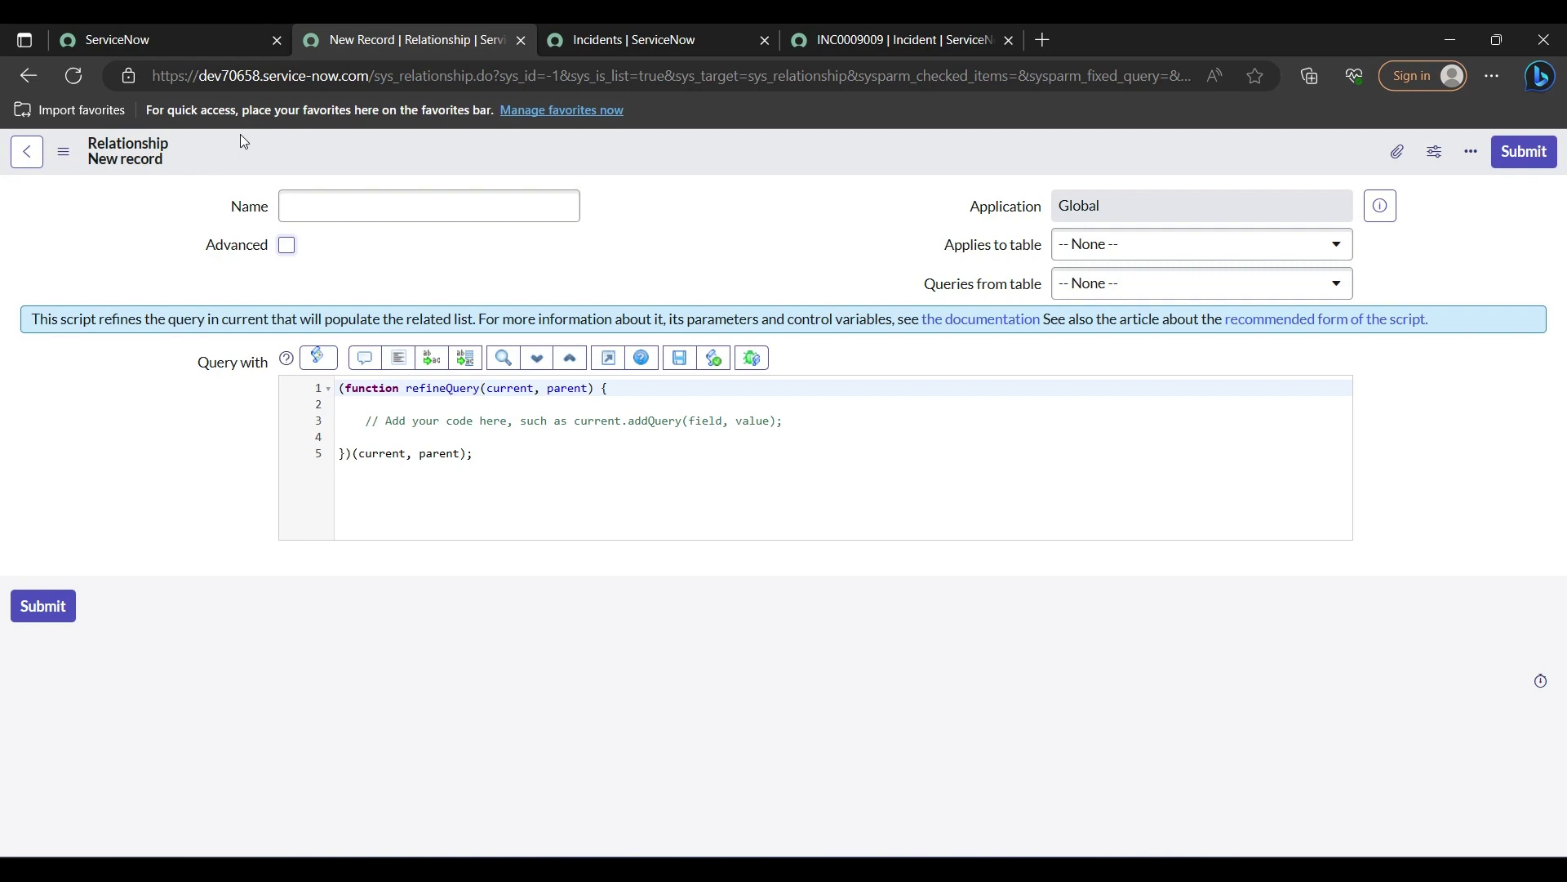
left_click(298, 205)
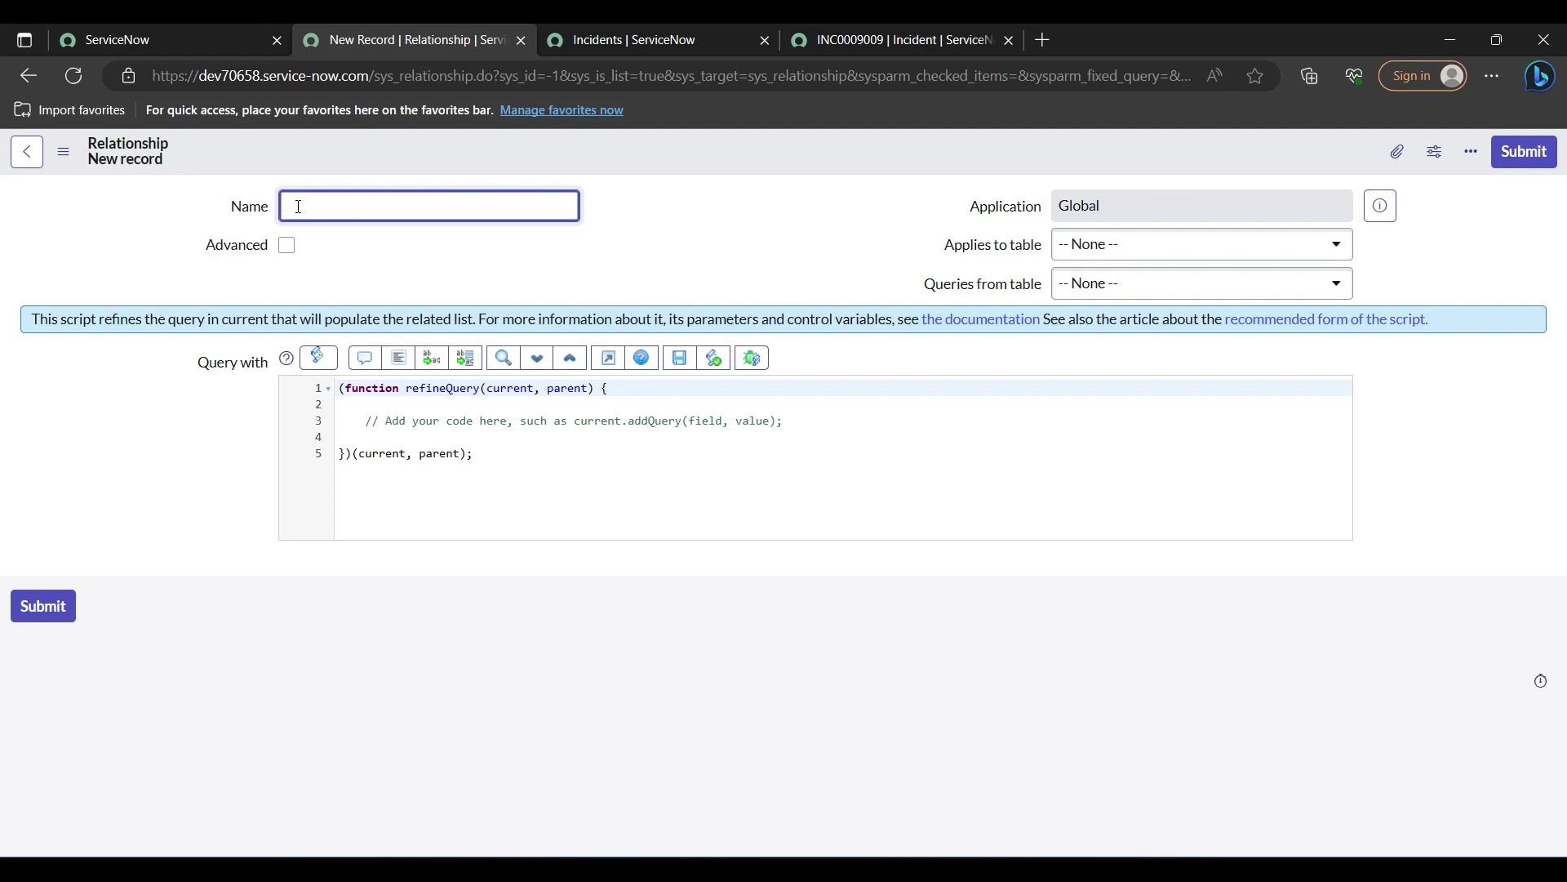
Step: Name the relationship Requested_by_incident_relation, toggling Advanced on to inspect scripts, then off
type("Reque")
type("sted_")
type("by_inc")
type("ident_")
type("relat")
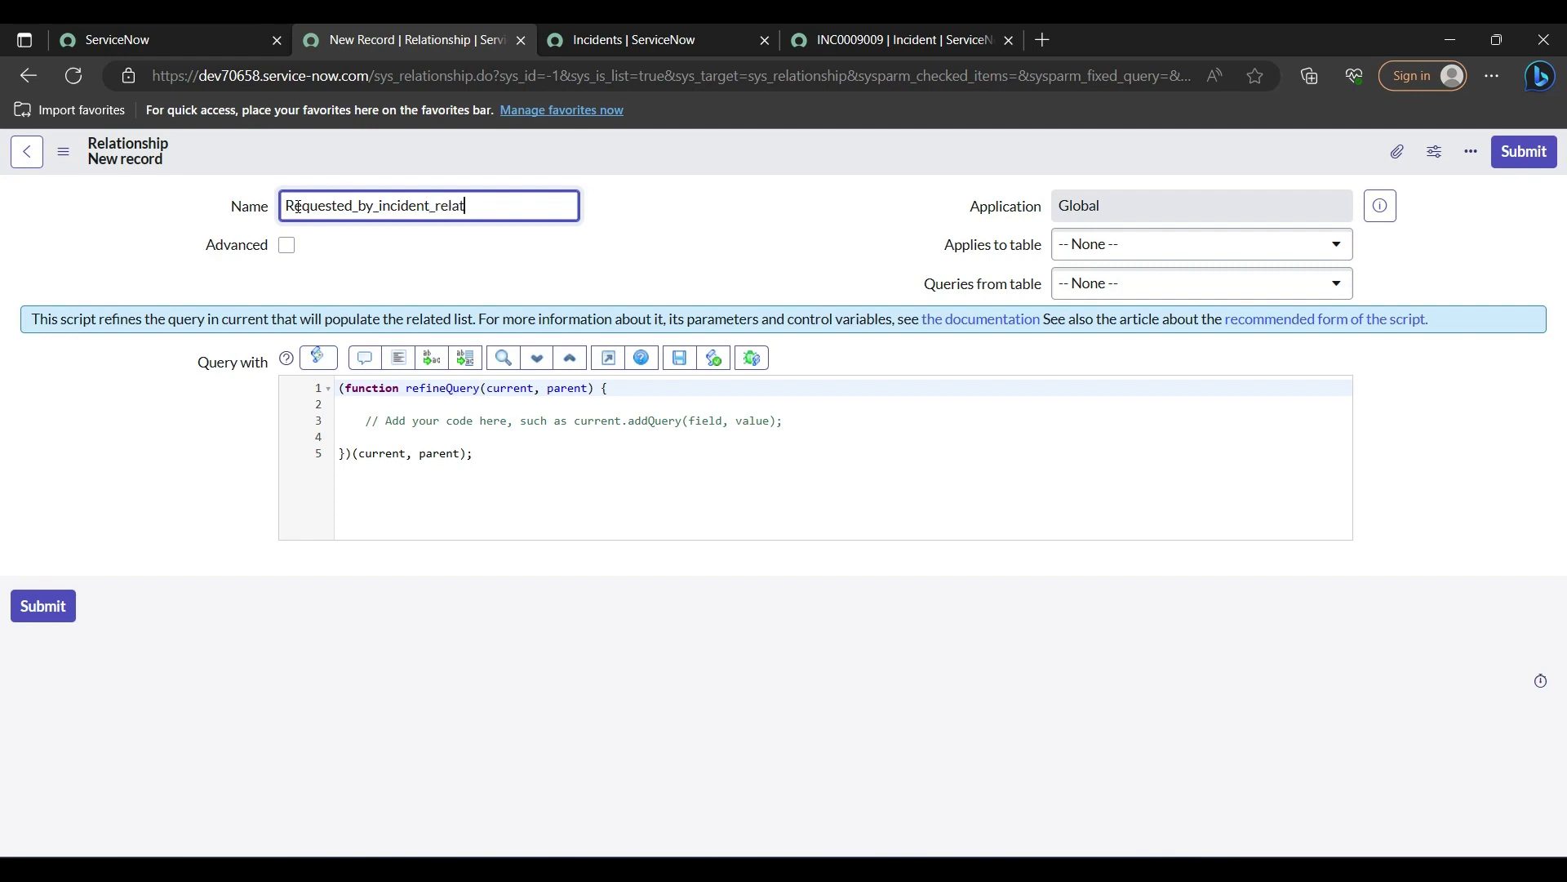
type("ion")
left_click(286, 246)
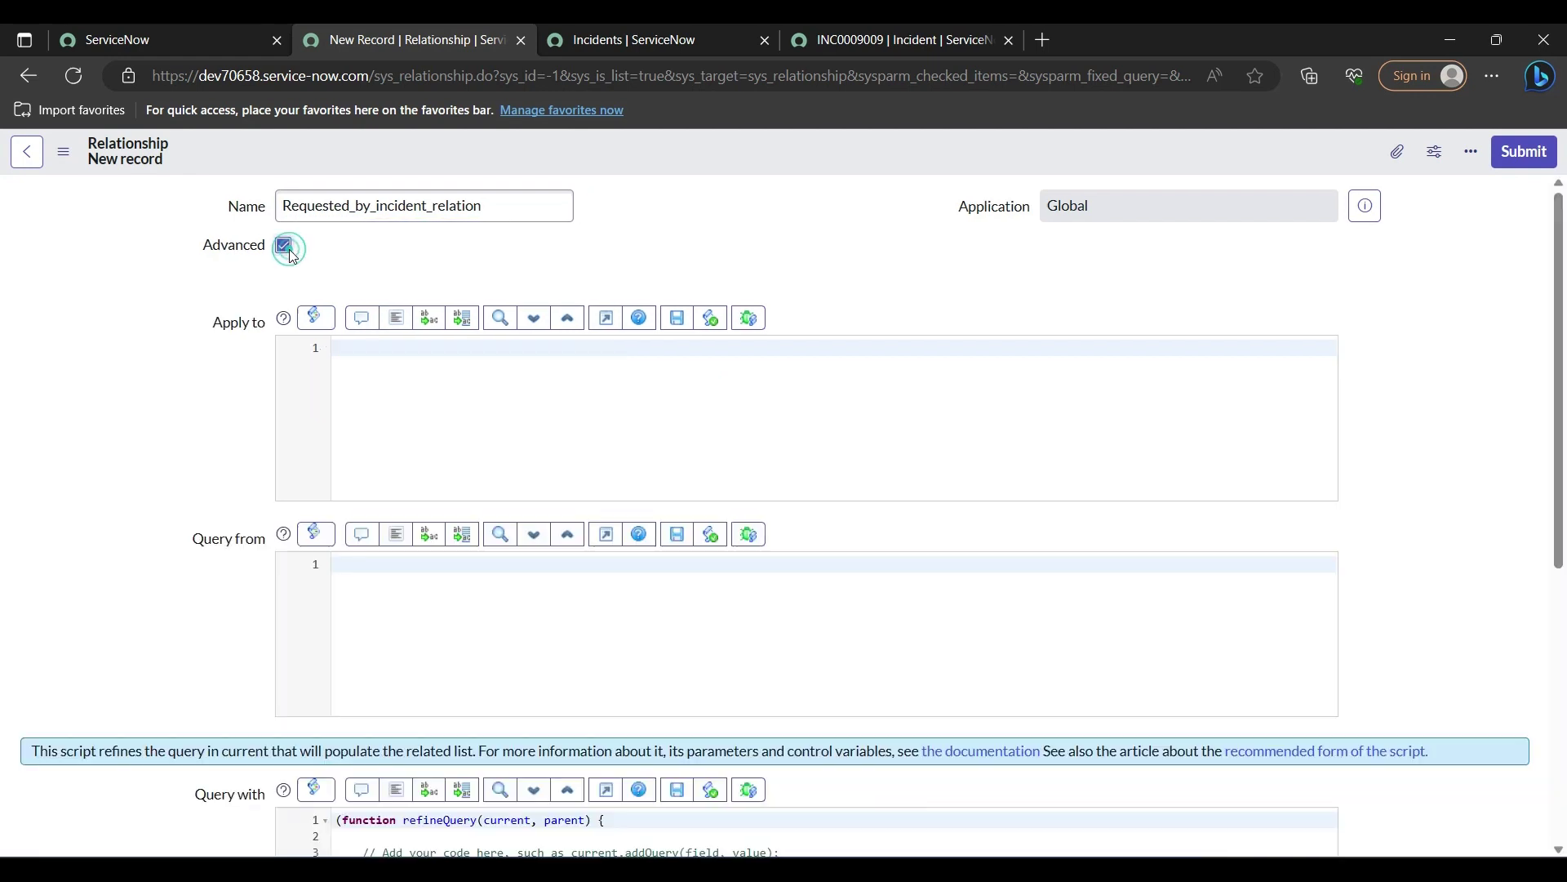
left_click(350, 350)
scroll(350, 350, "down", 1)
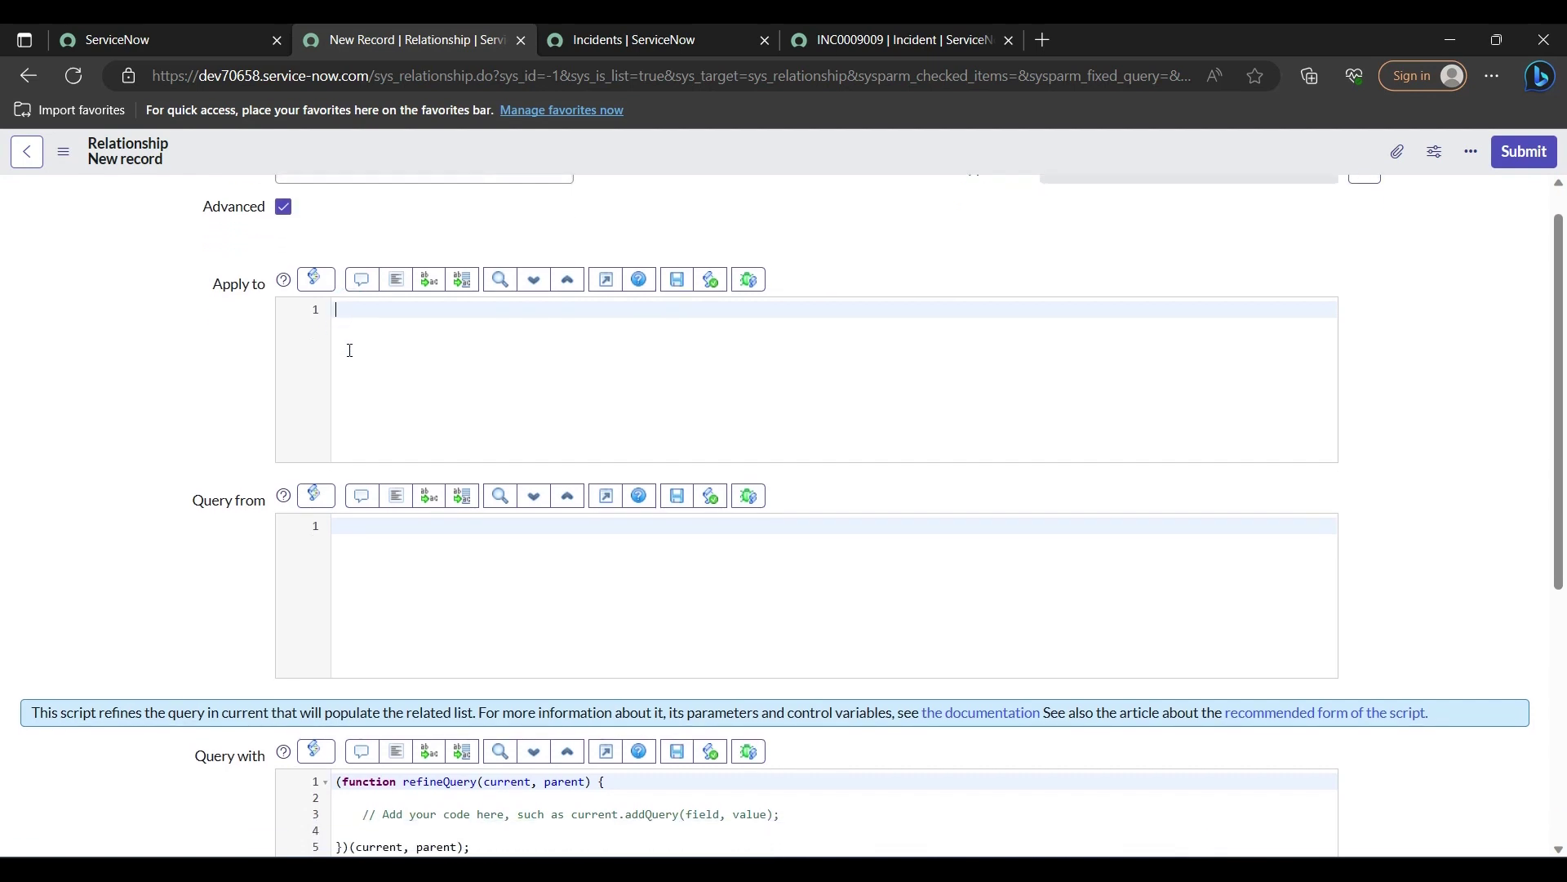
left_click(385, 523)
scroll(368, 402, "up", 1)
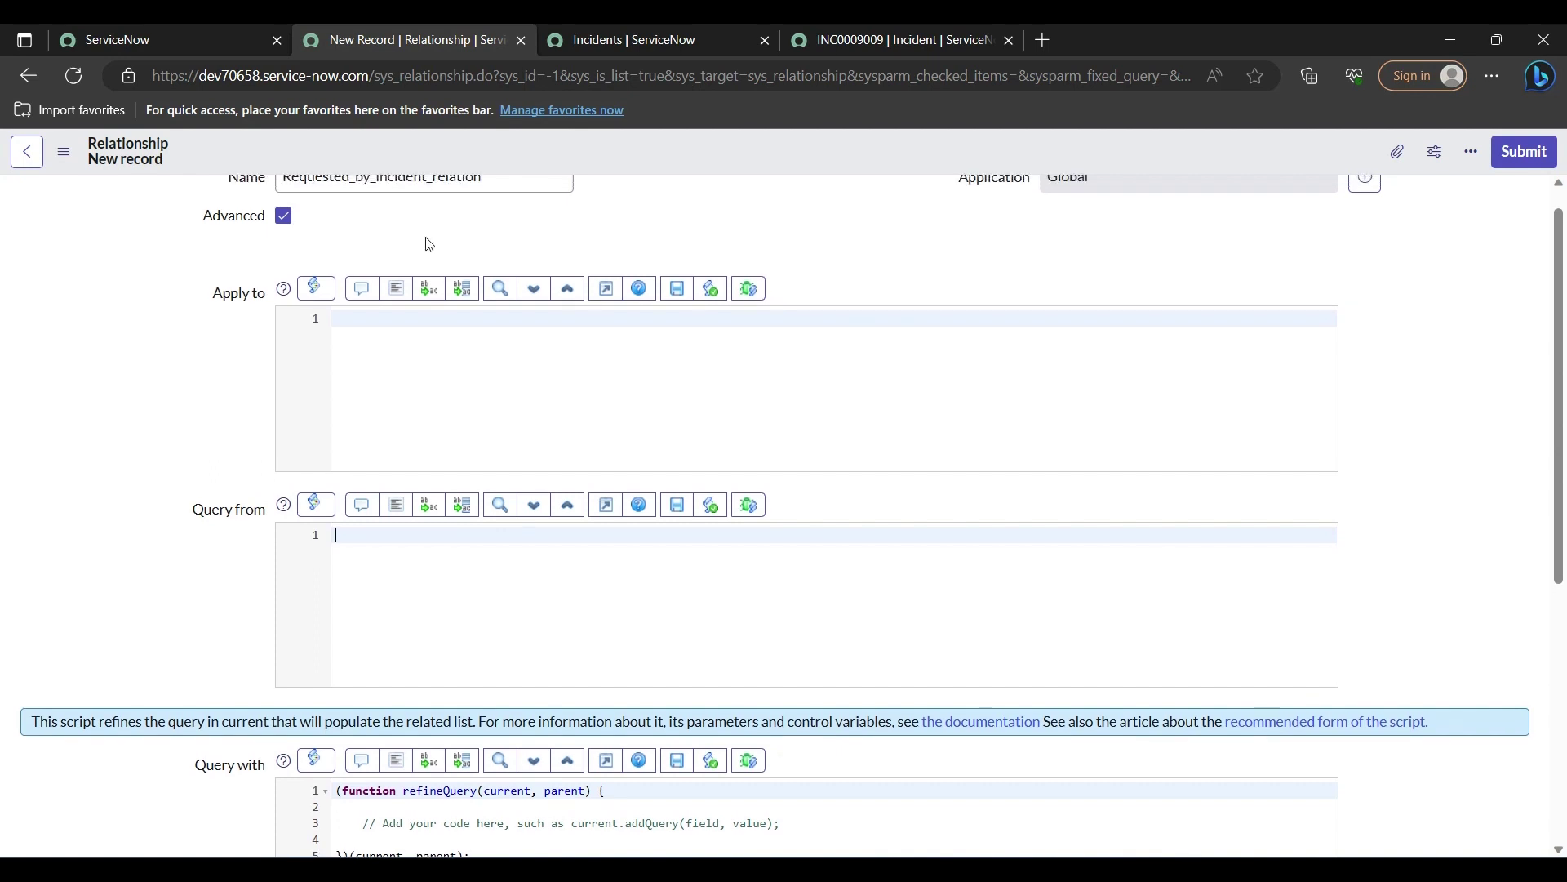
left_click(286, 216)
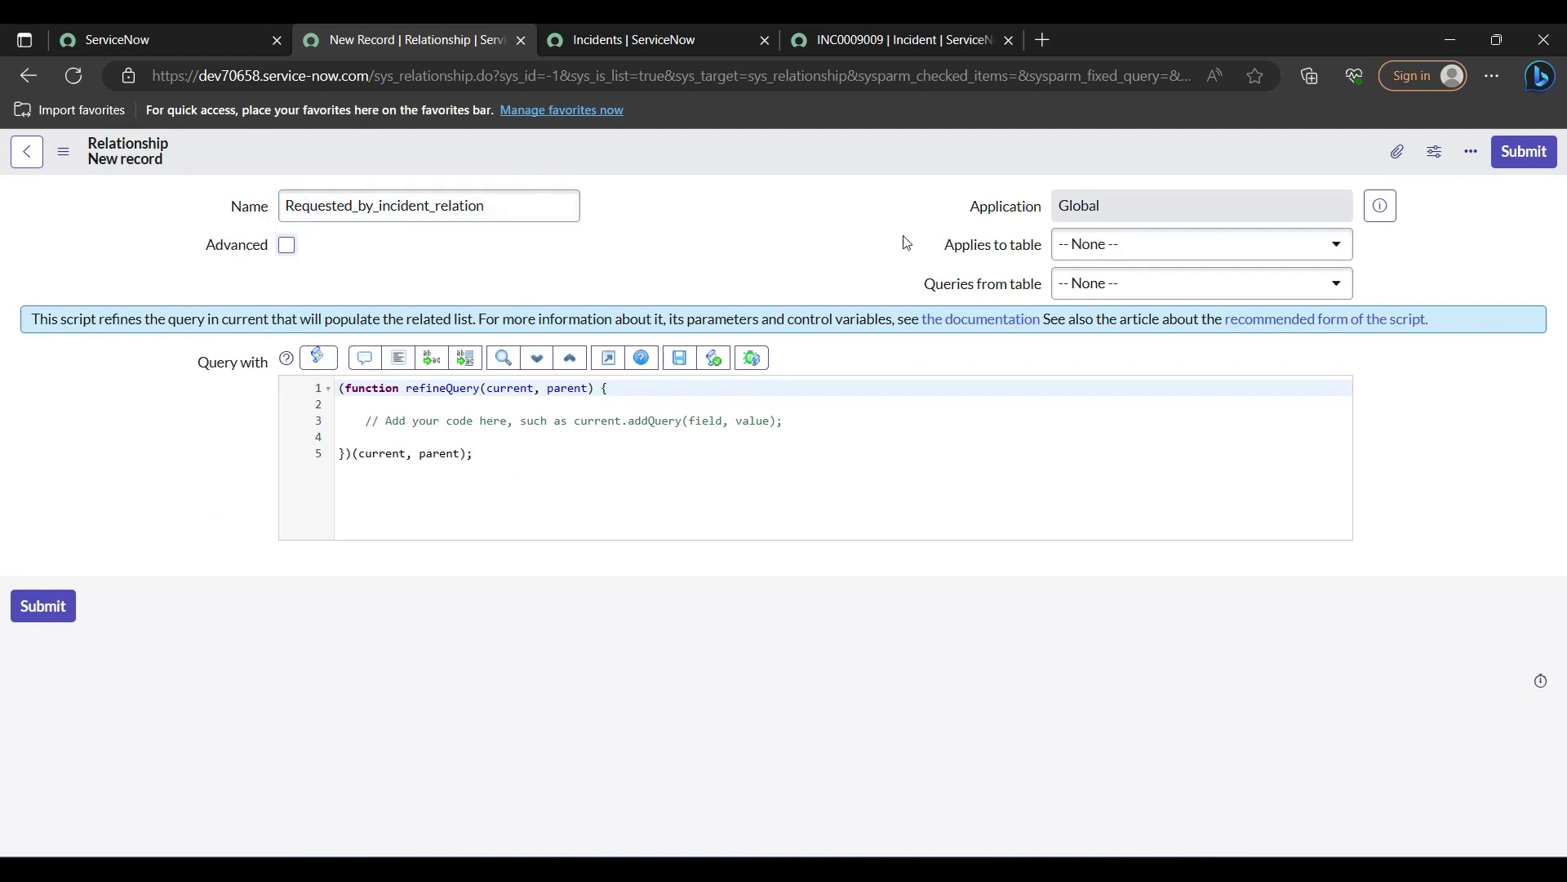
Step: Set both Applies to table and Queries from table to Incident [incident]
left_click(1083, 255)
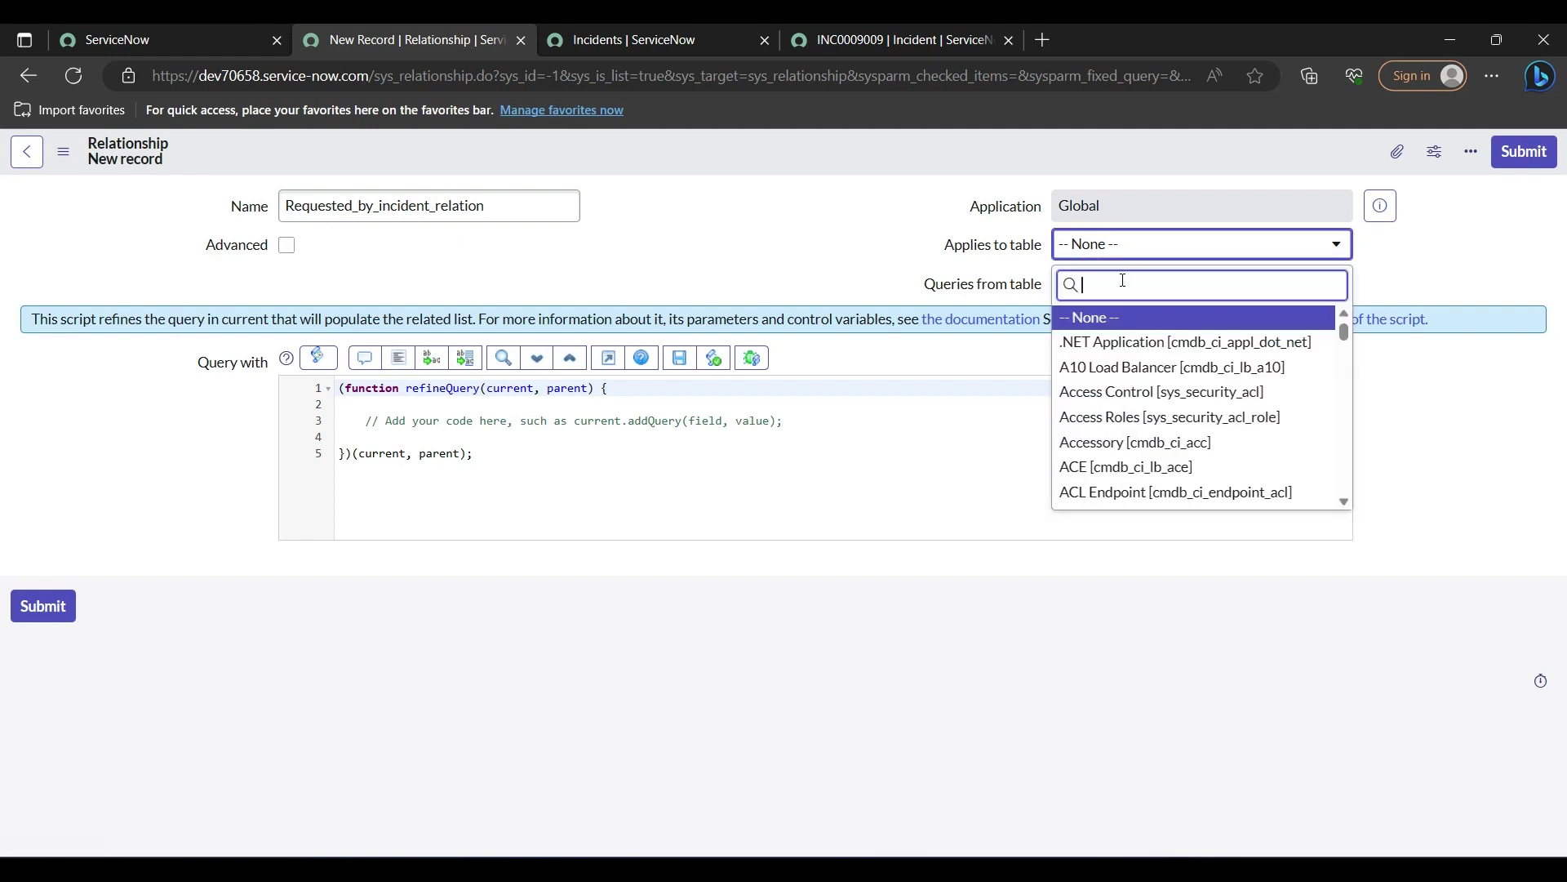
type("incide")
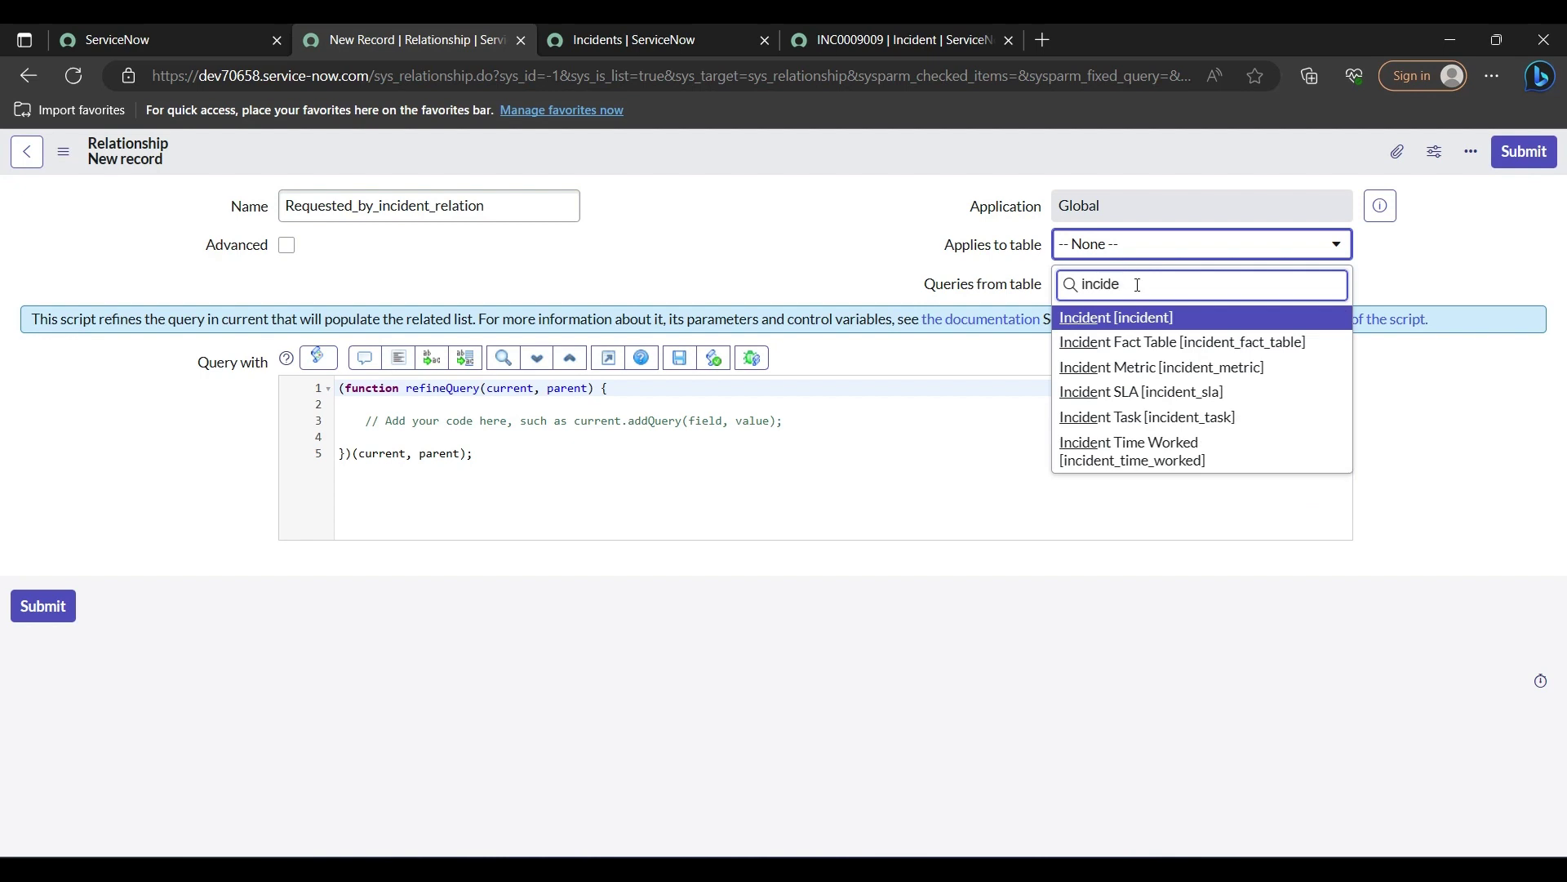
left_click(1126, 318)
left_click(1149, 292)
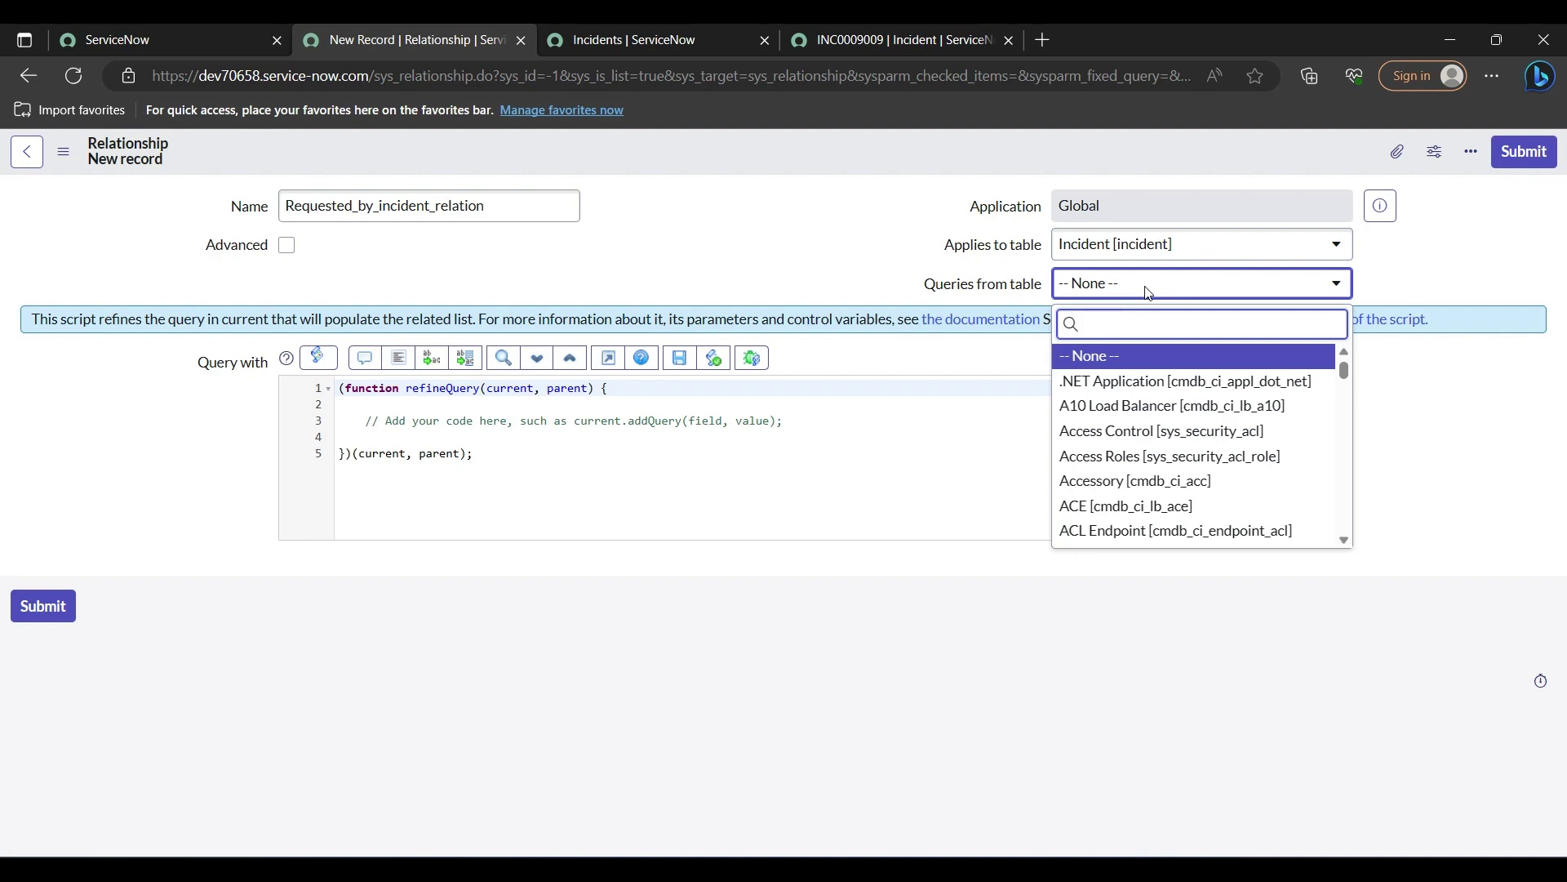
type("incide")
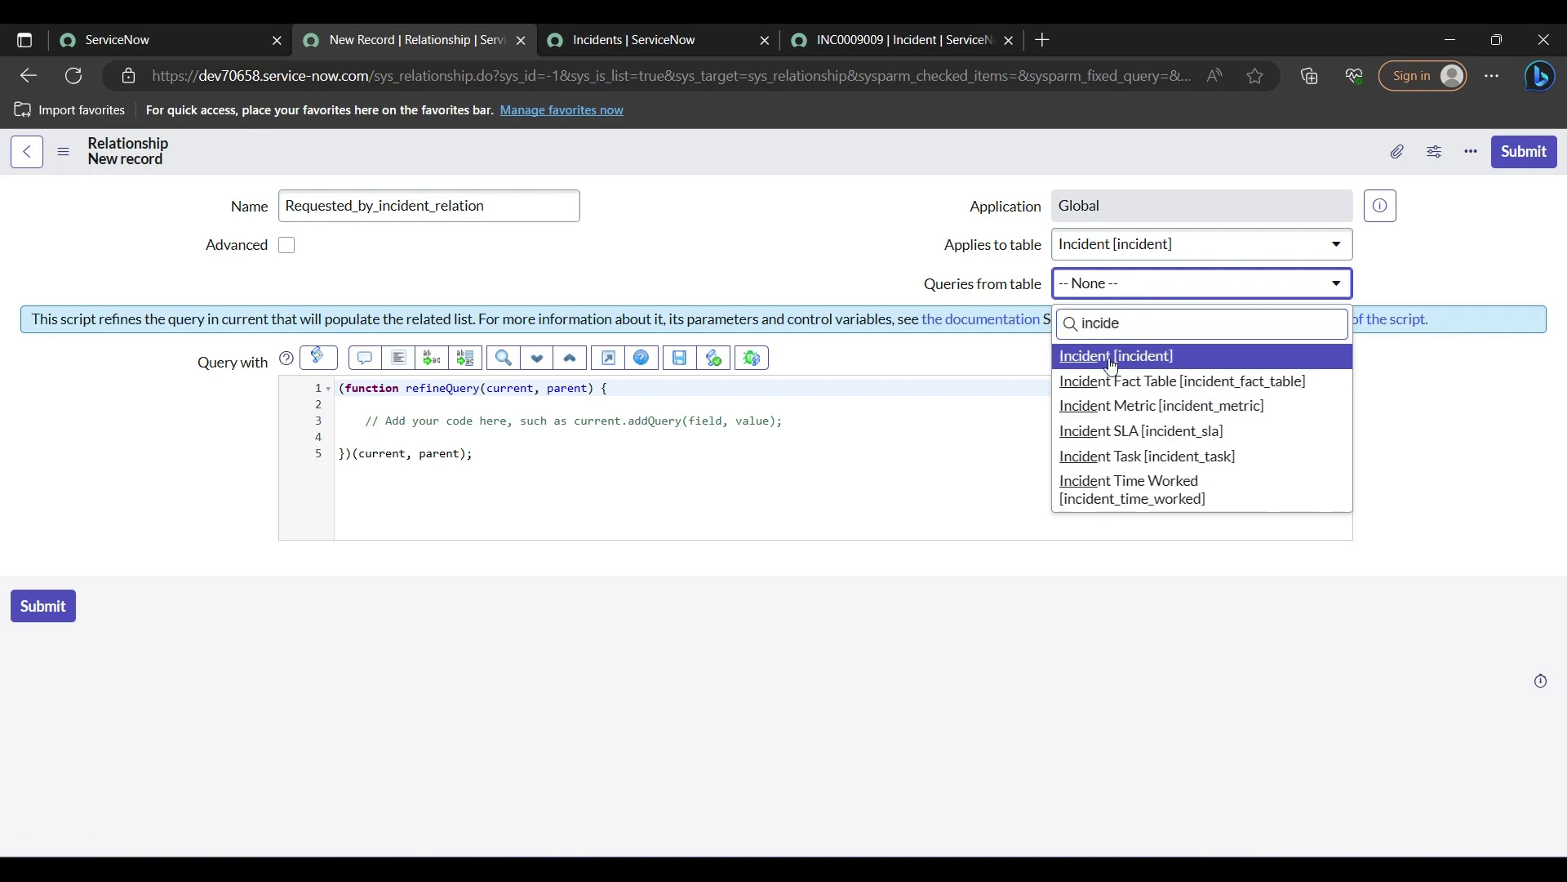
left_click(1111, 360)
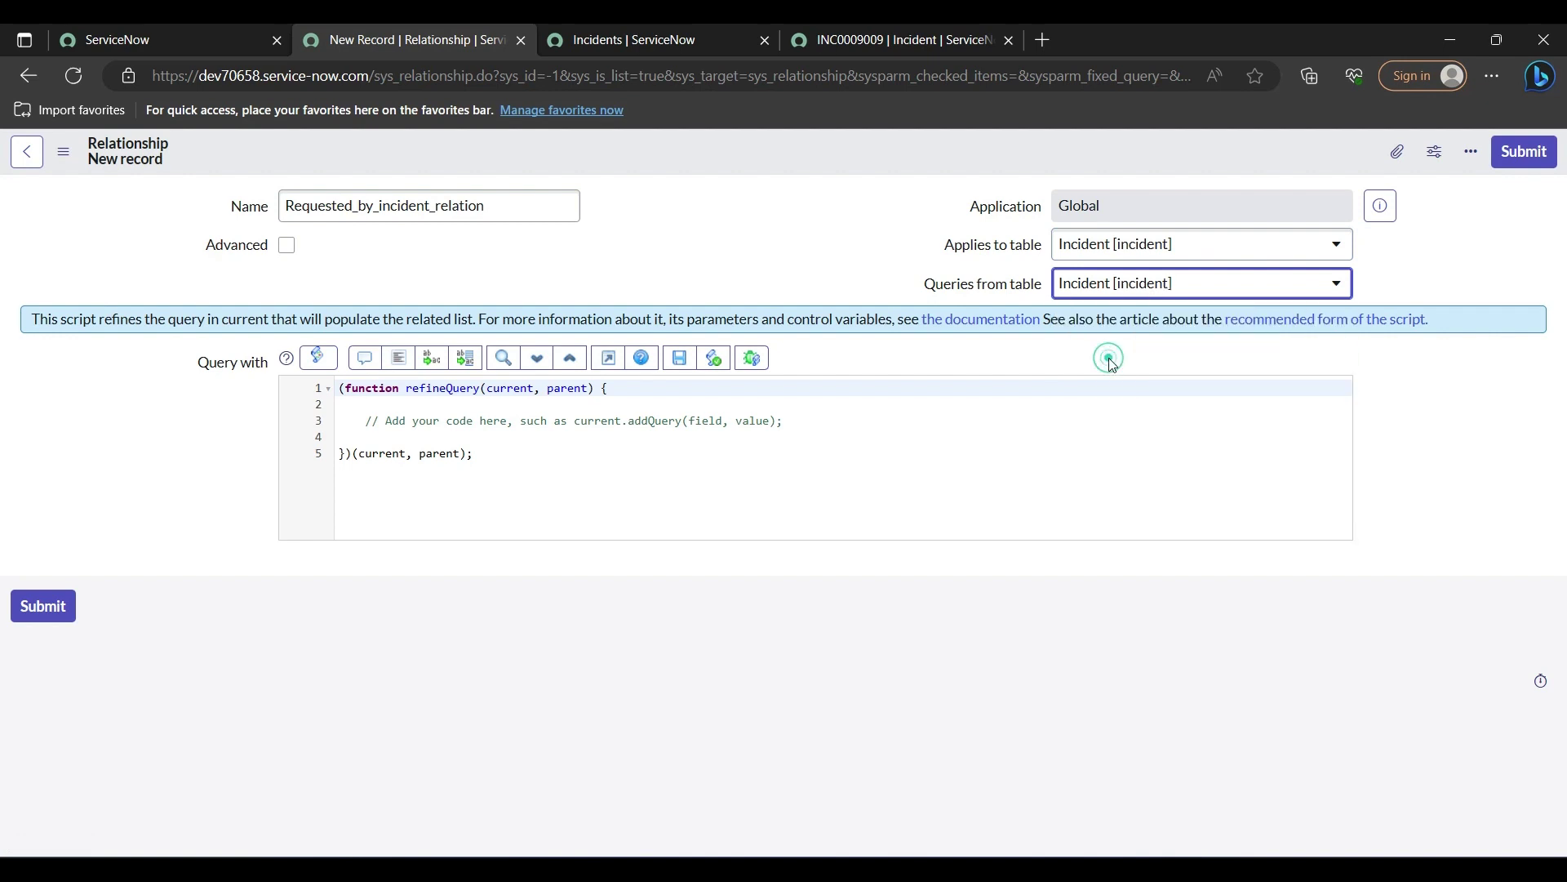
Step: Start a current.addQuery(' line below the comment in the Query with script
left_click(800, 416)
key("Return")
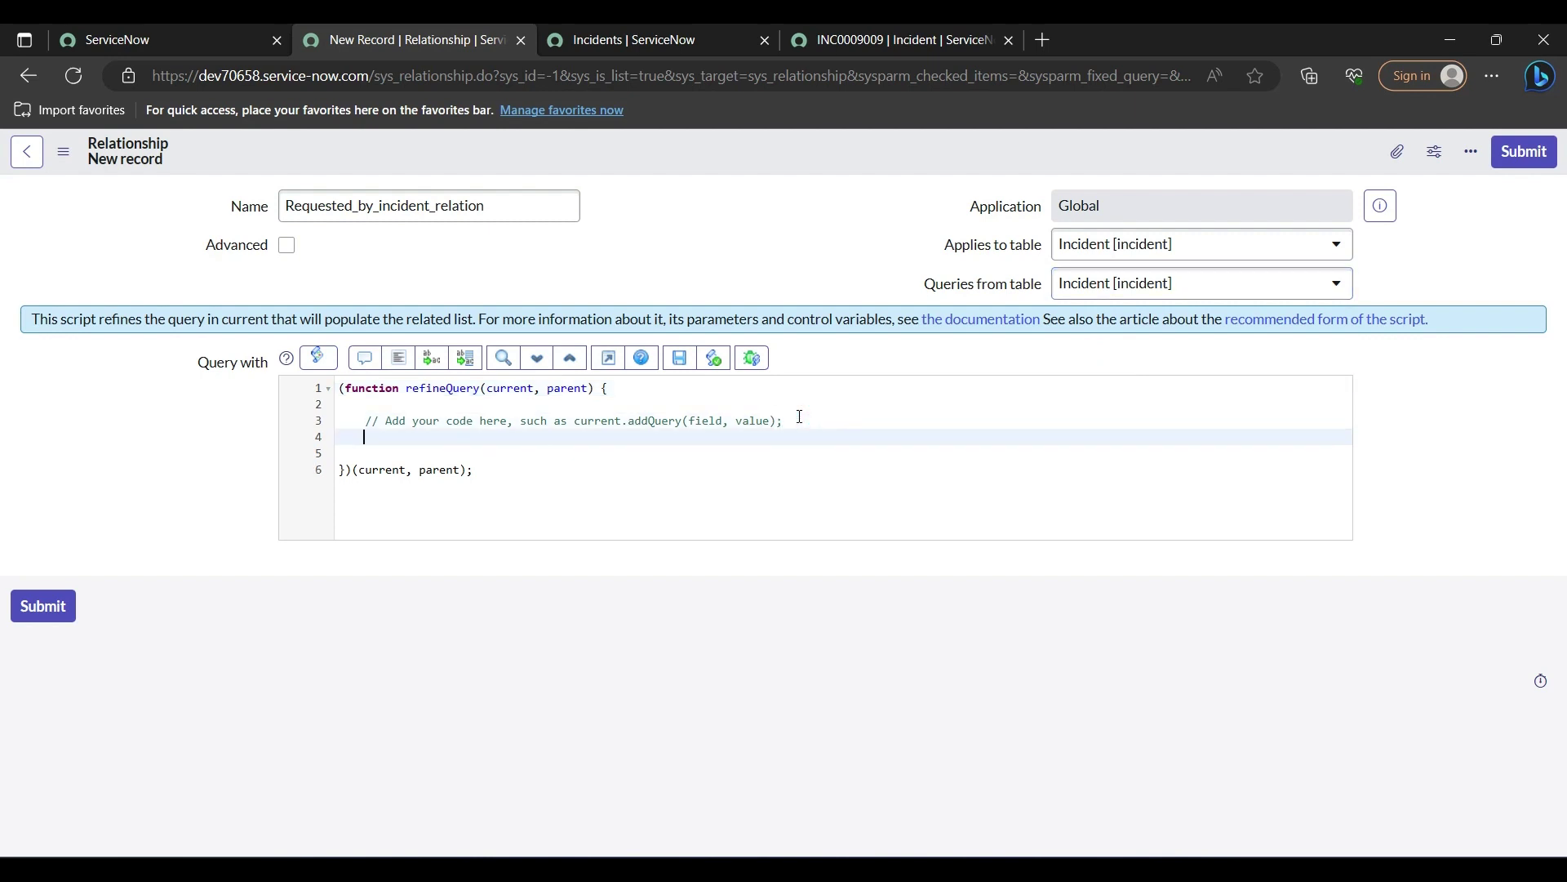
key("Return")
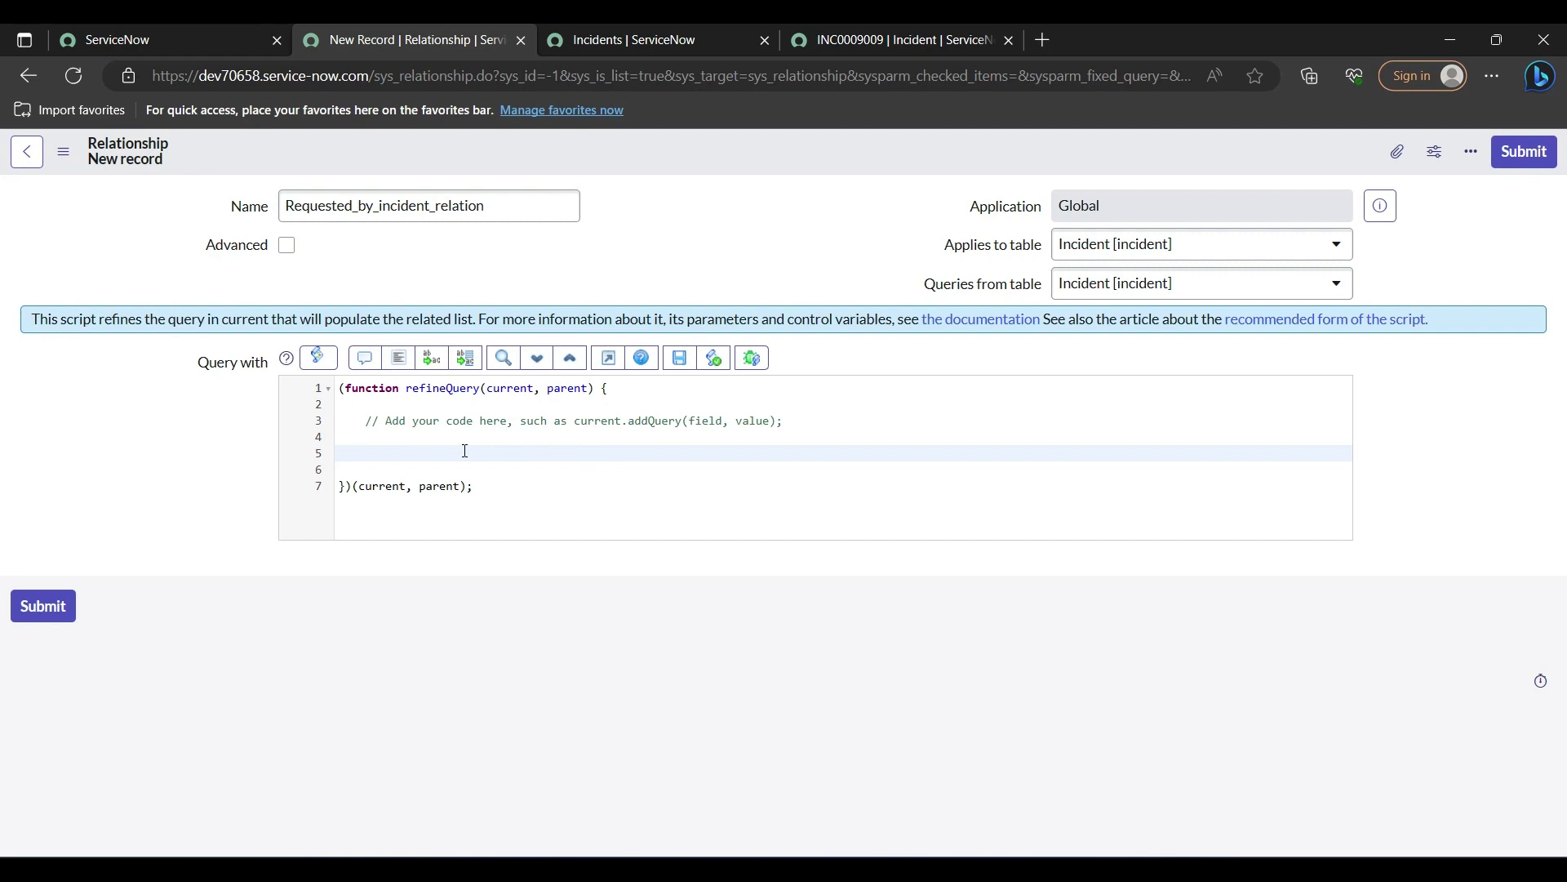
type("current.")
type("add")
key("Up")
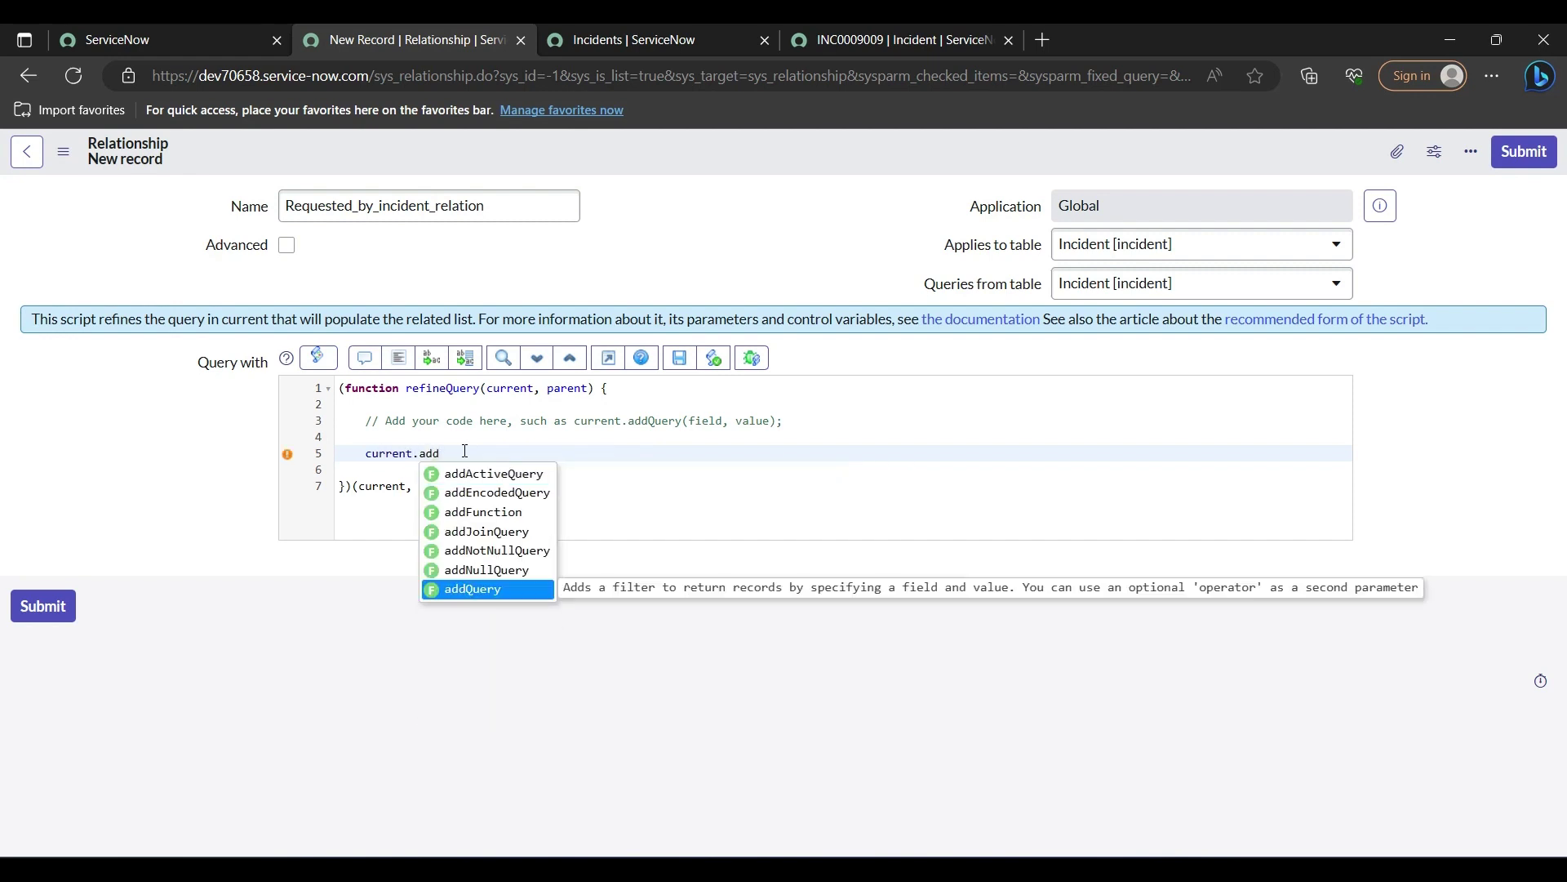
key("Return")
type("('")
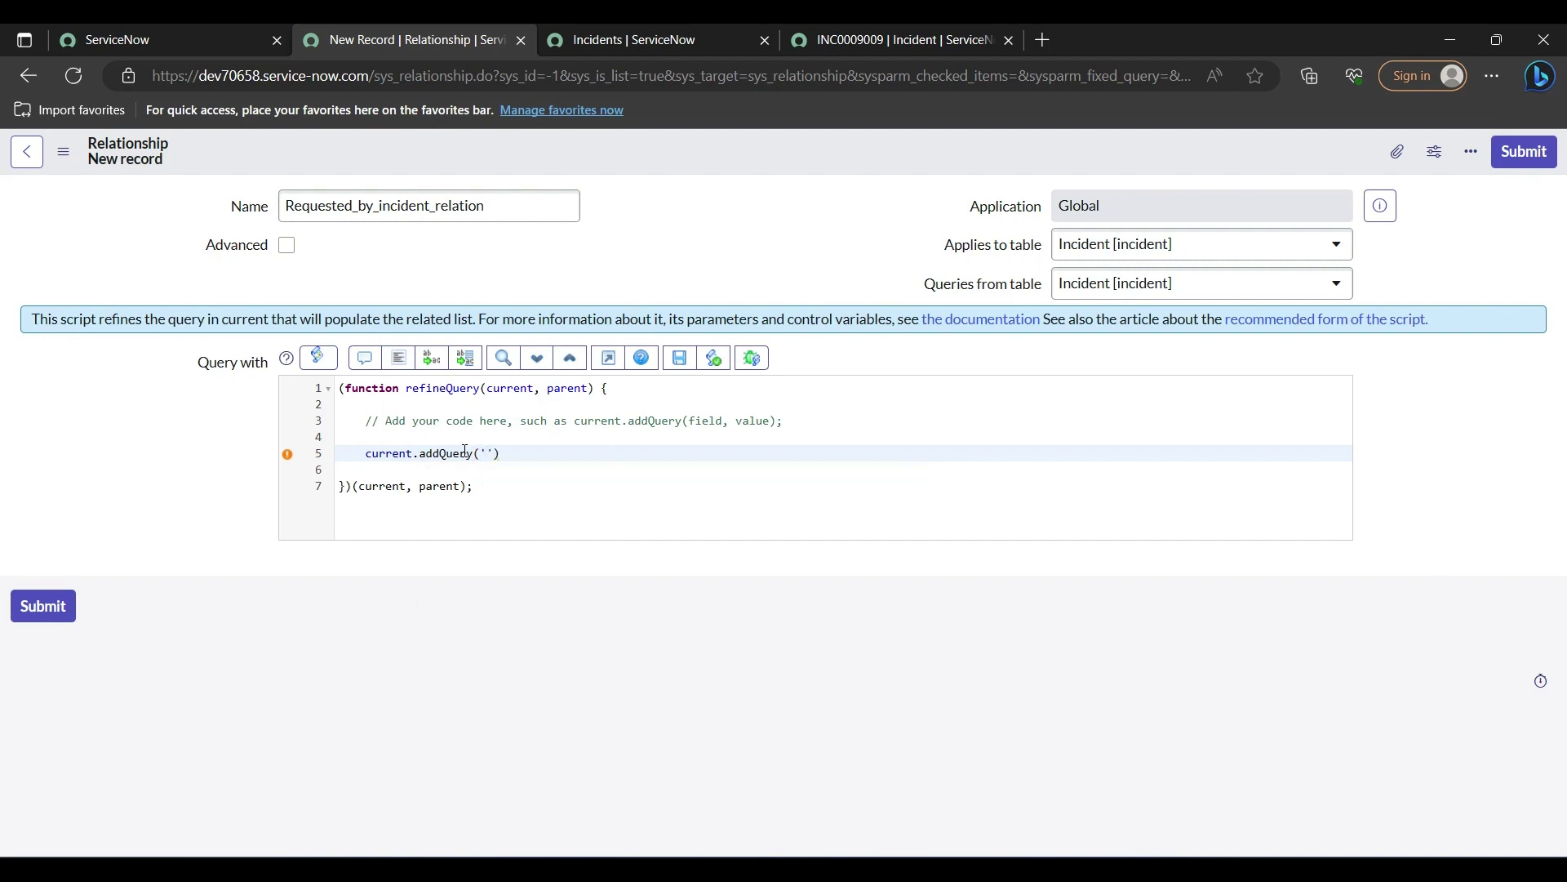
left_click(684, 24)
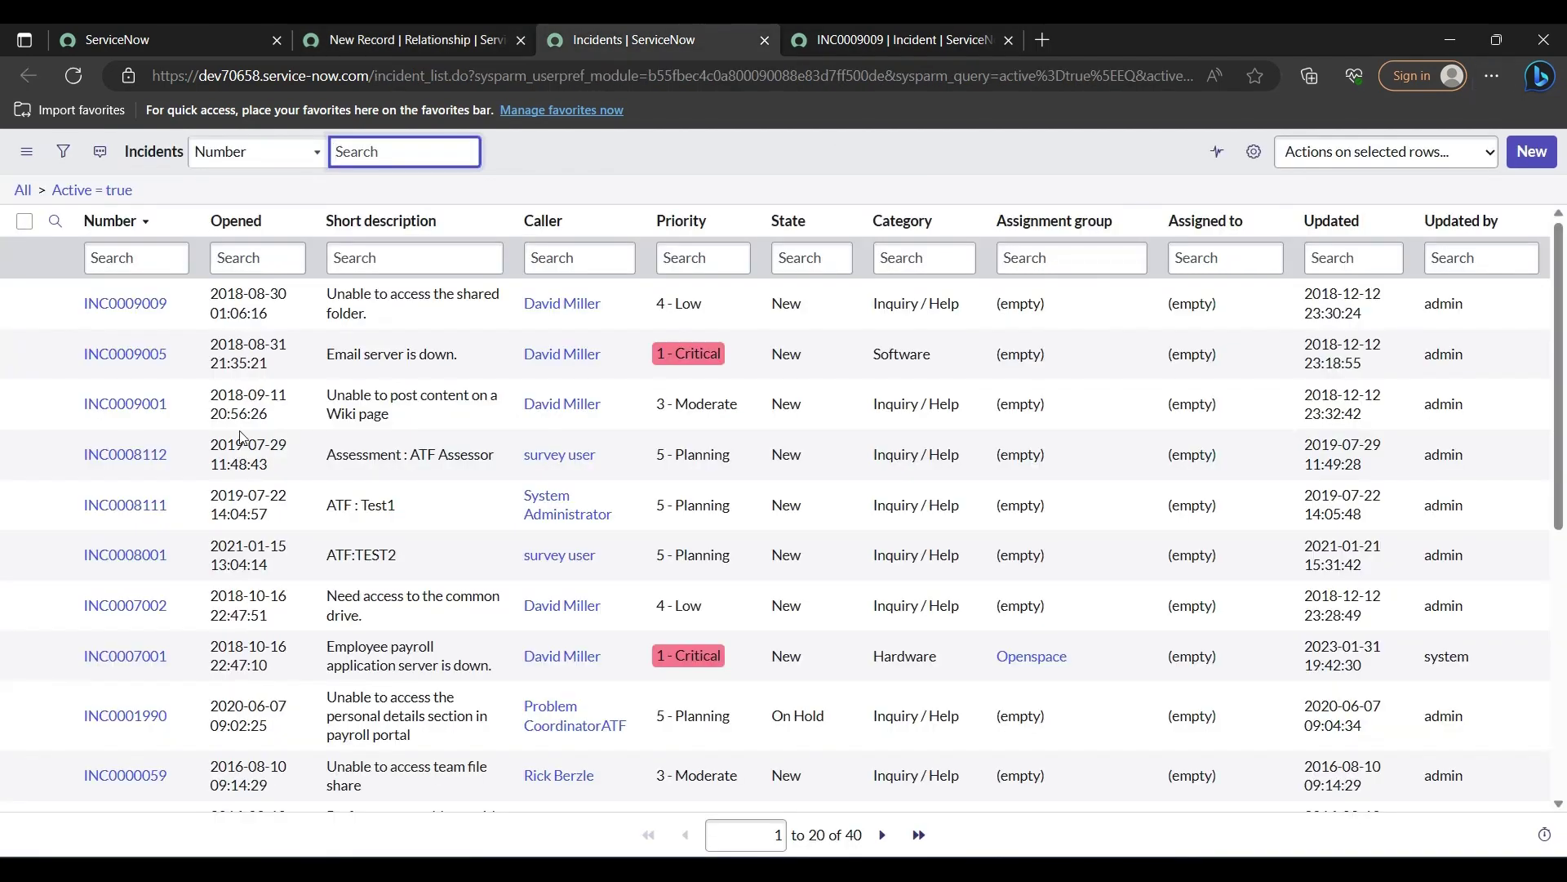
left_click(896, 40)
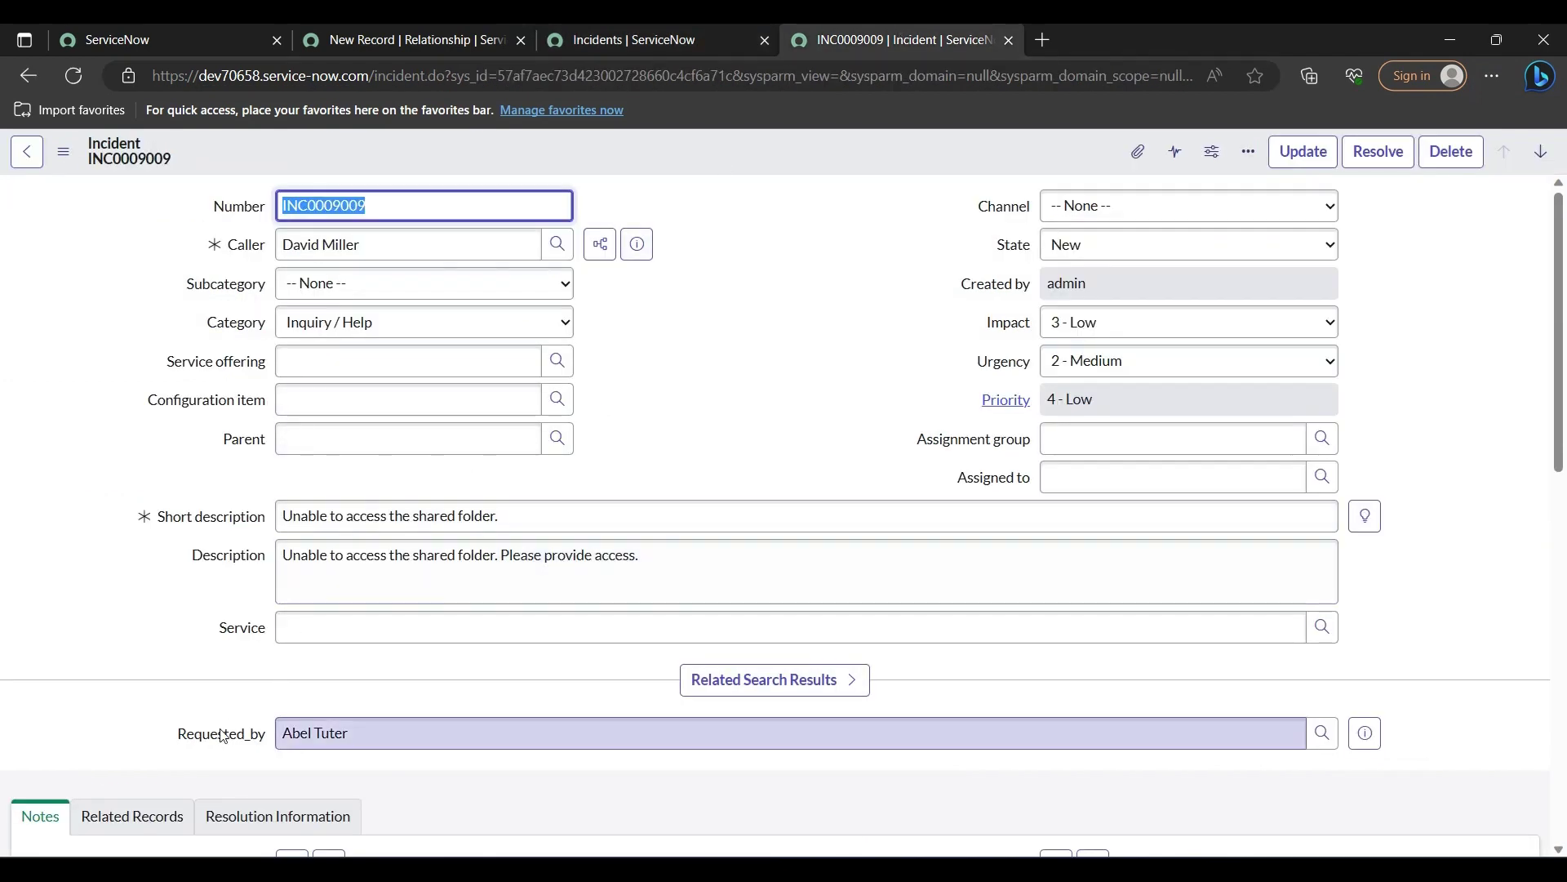
left_click(222, 738)
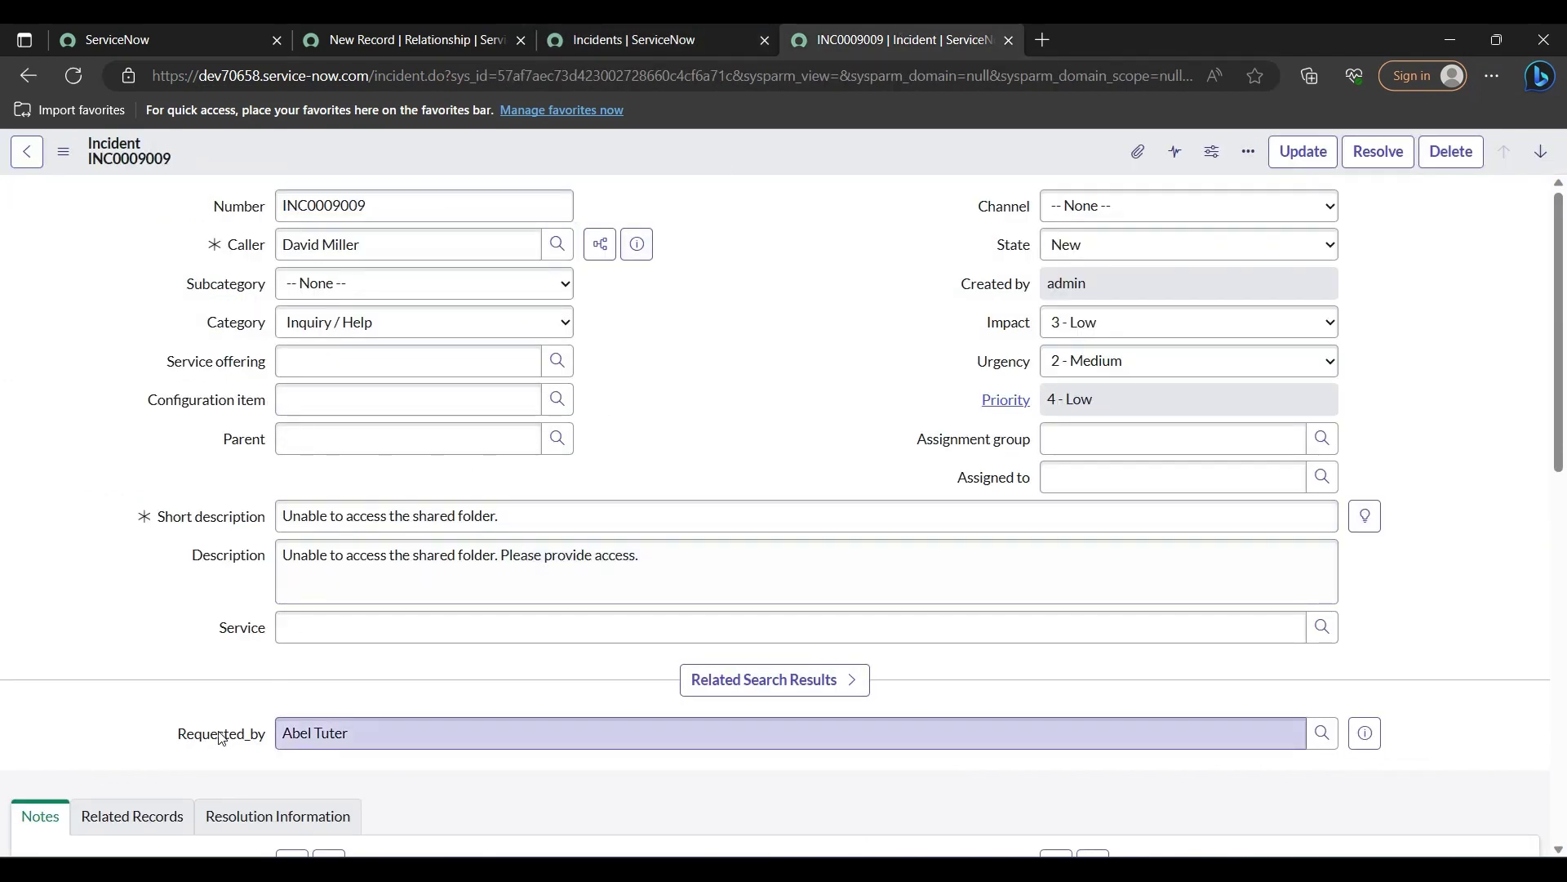
right_click(221, 739)
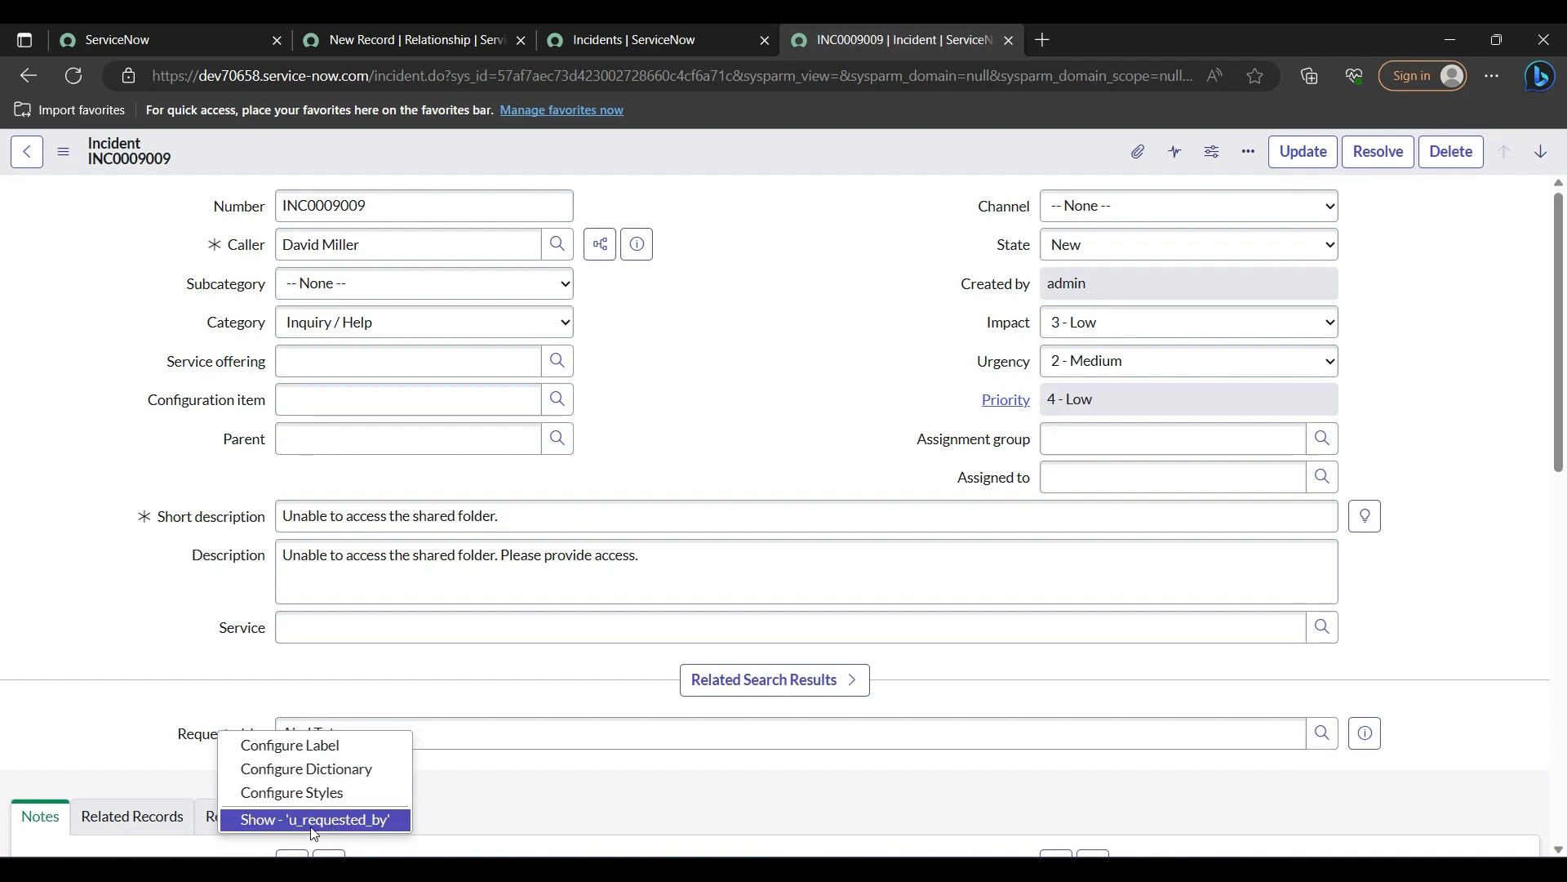
left_click(467, 31)
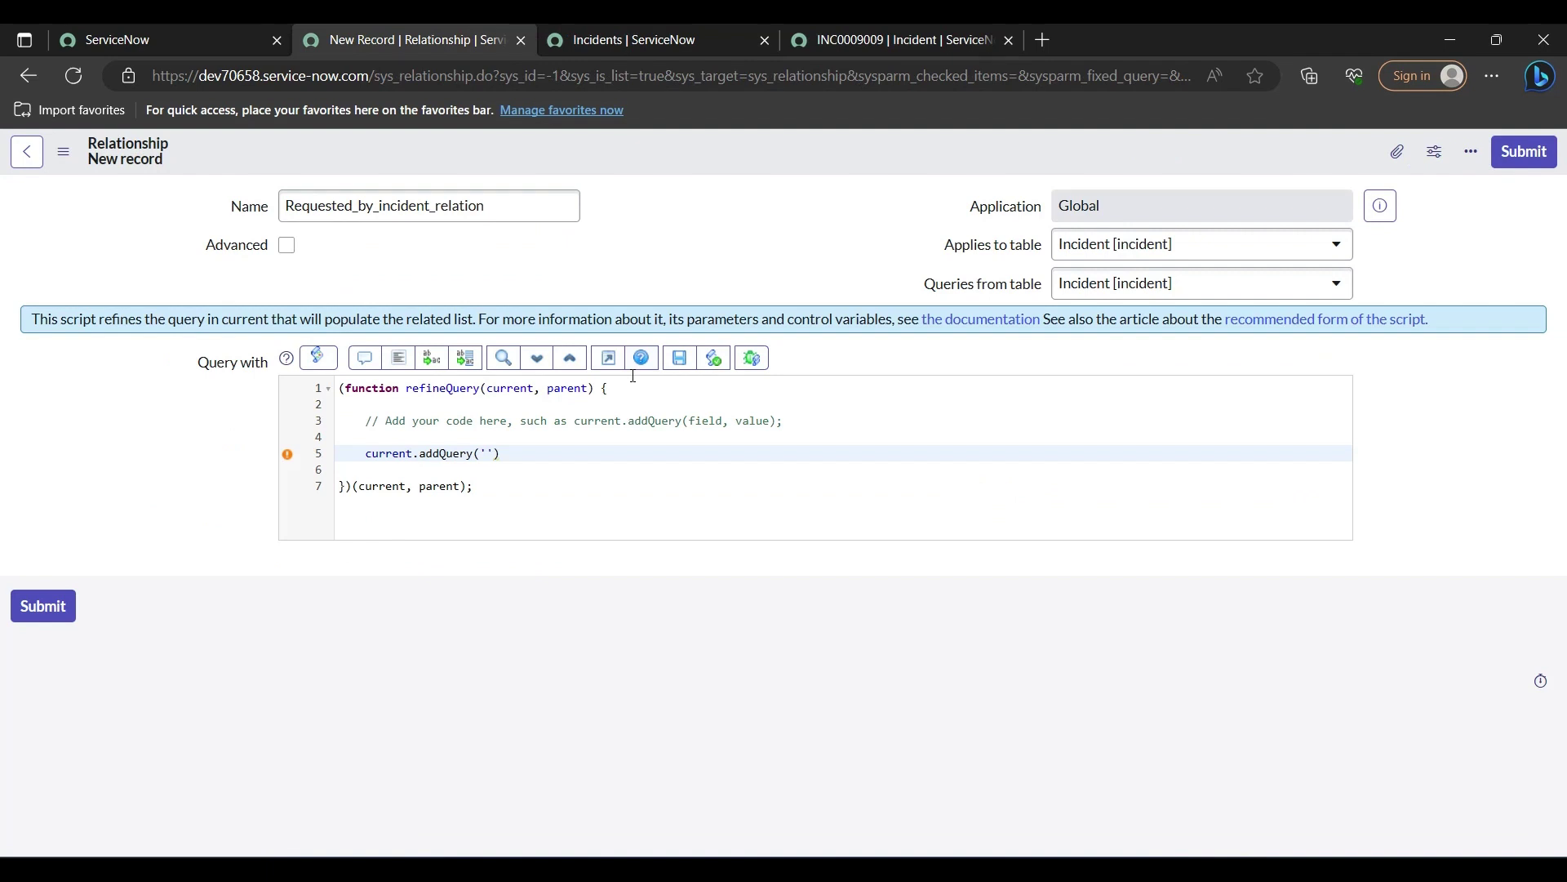
Step: Fill the addQuery arguments with 'u_requested_by', parent., correcting the capitalised Parent typo
left_click(488, 456)
type("u_reque")
type("sted_by")
type("', ")
type("Parent.")
key("BackSpace")
key("BackSpace")
key("BackSpace")
key("BackSpace")
key("BackSpace")
key("BackSpace")
type("pa")
type("rent.")
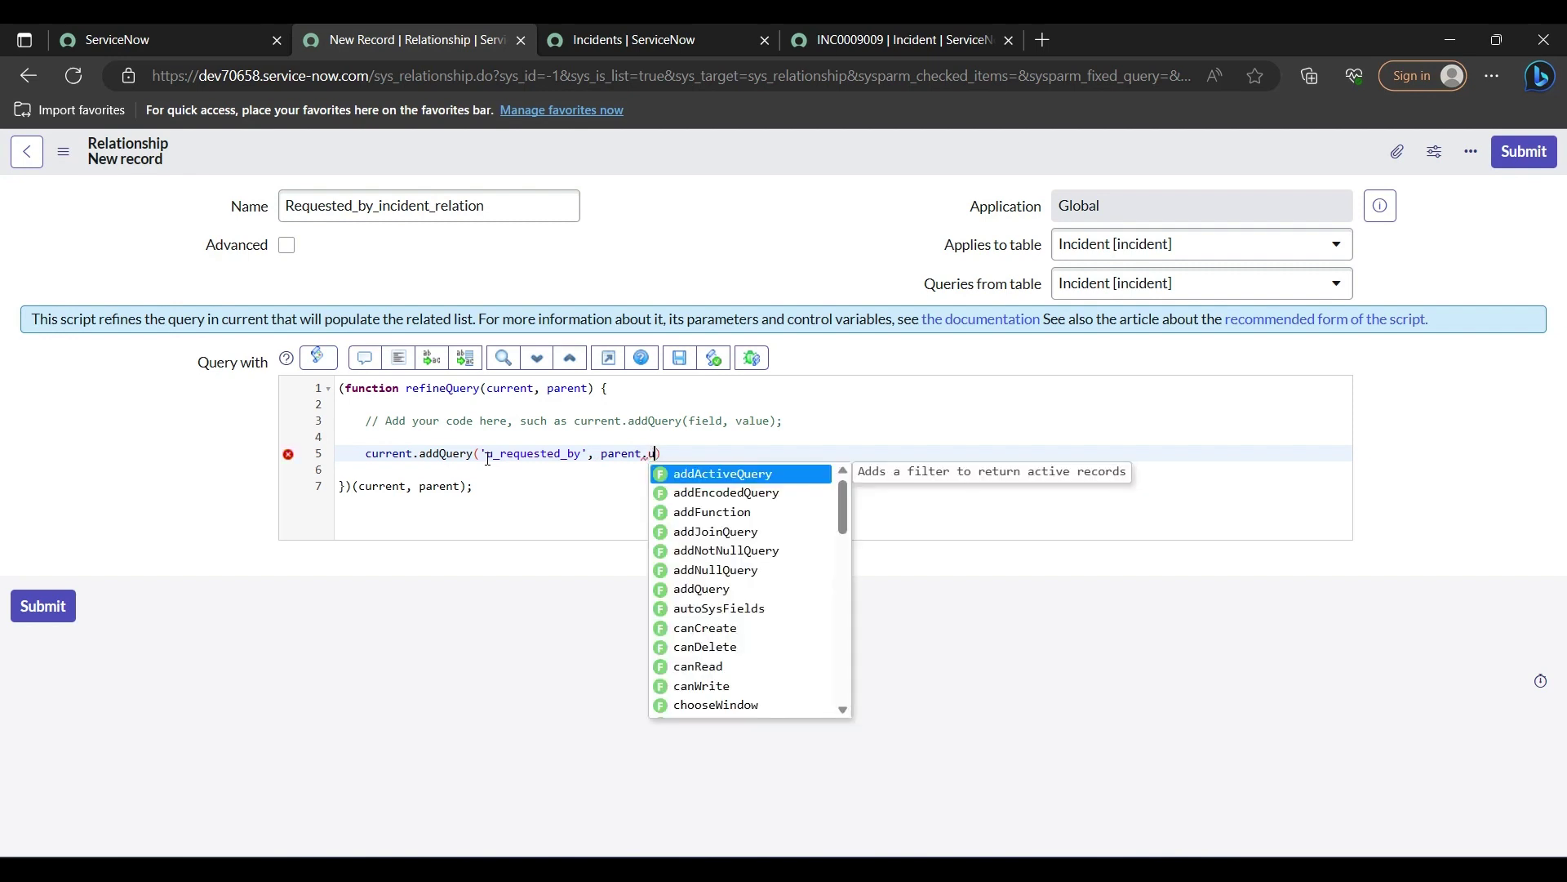
type("u")
key("BackSpace")
type("re")
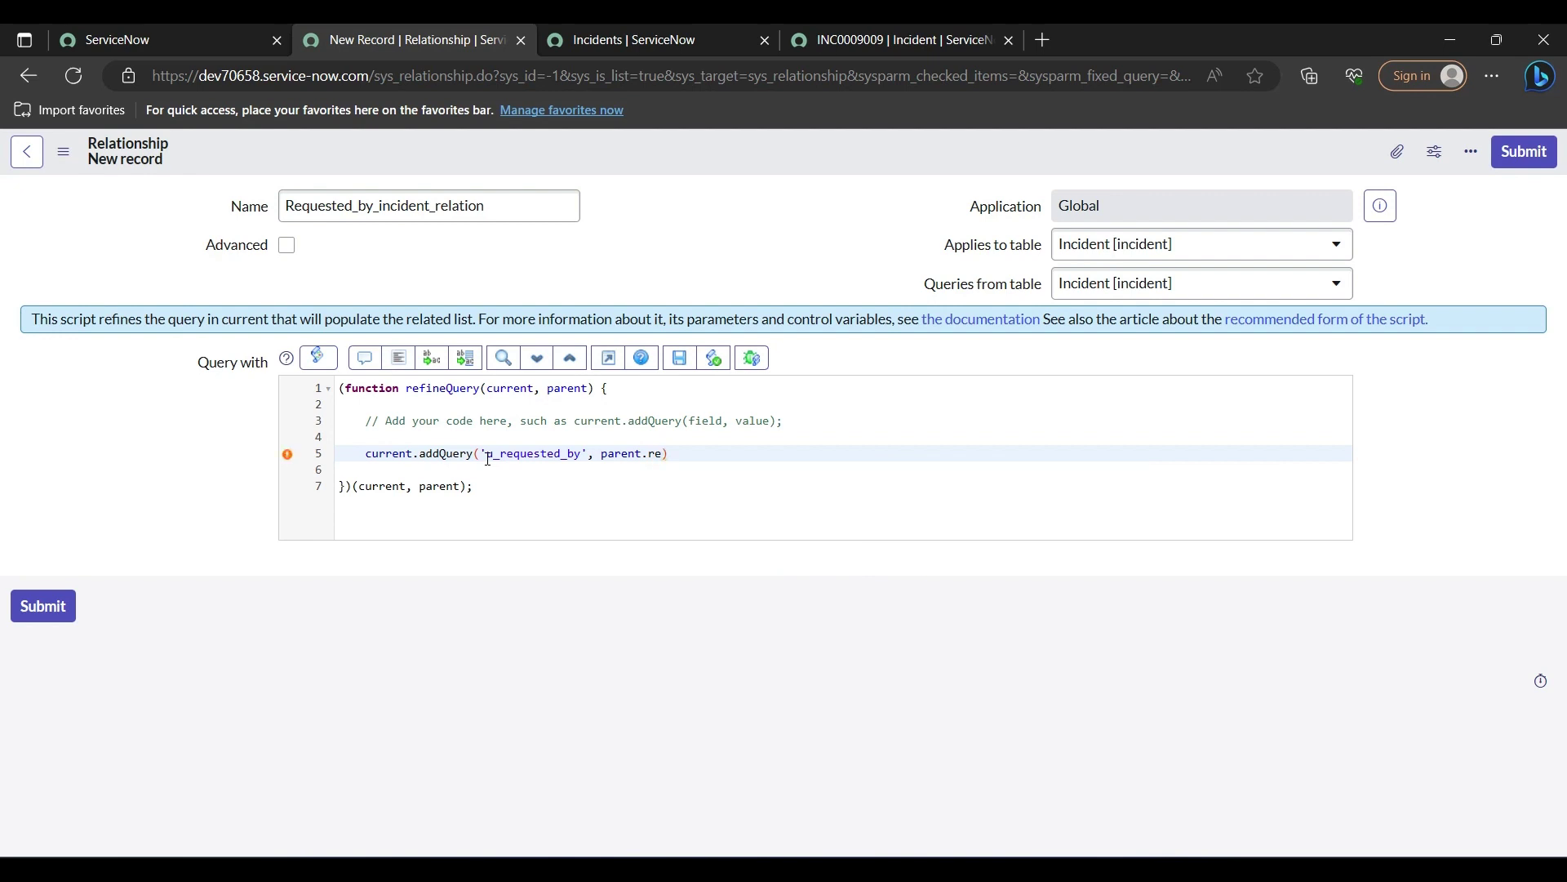
key("BackSpace")
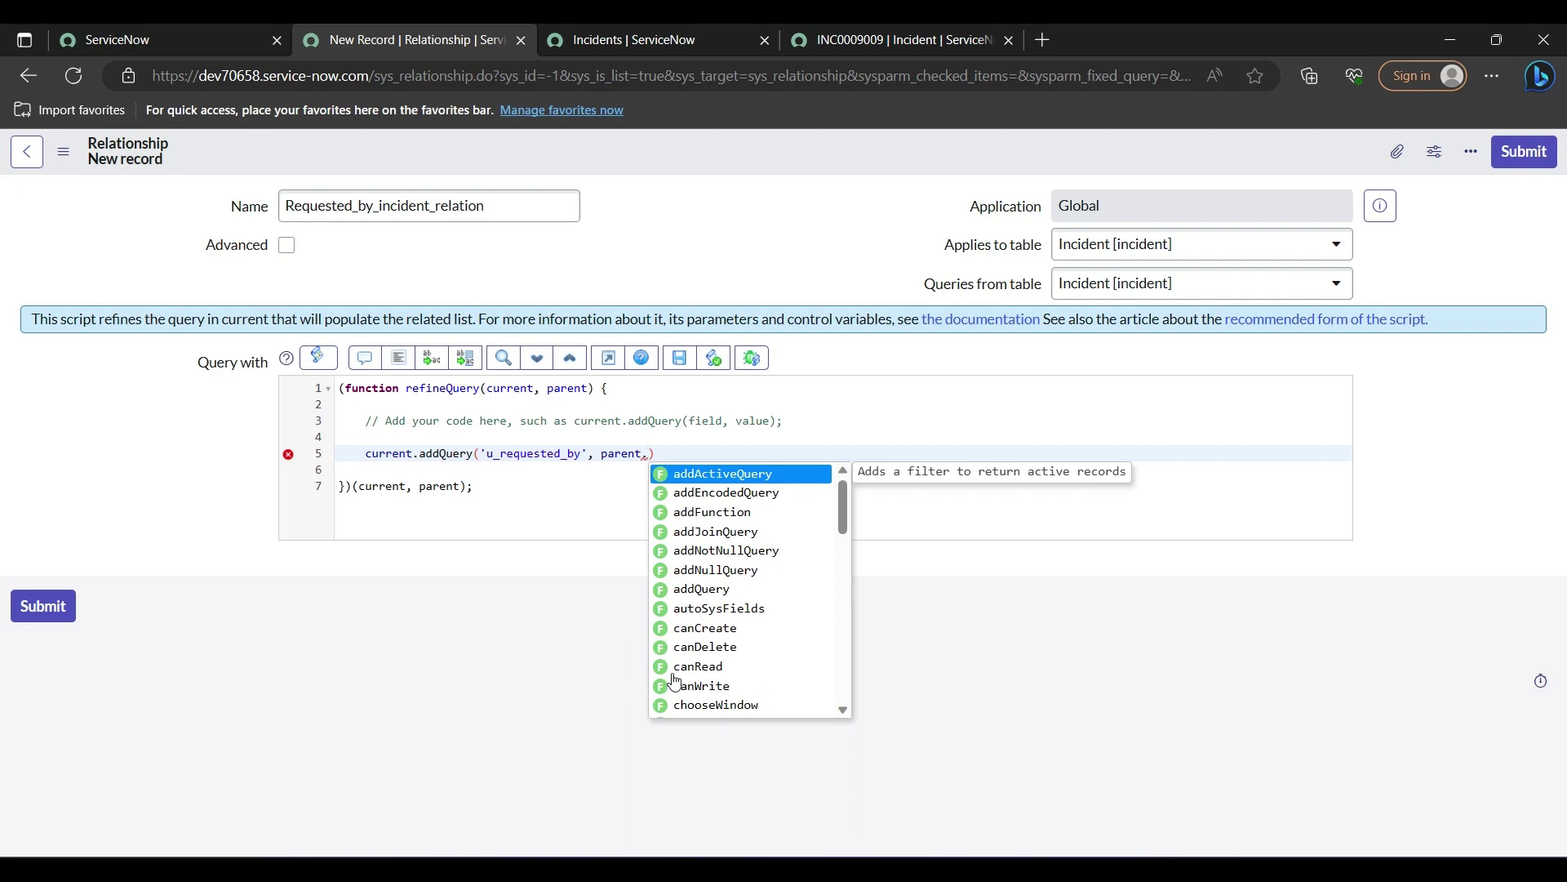
Step: Complete the query as parent.u_requested_by and save the relationship record
scroll(735, 649, "down", 2)
scroll(739, 658, "down", 2)
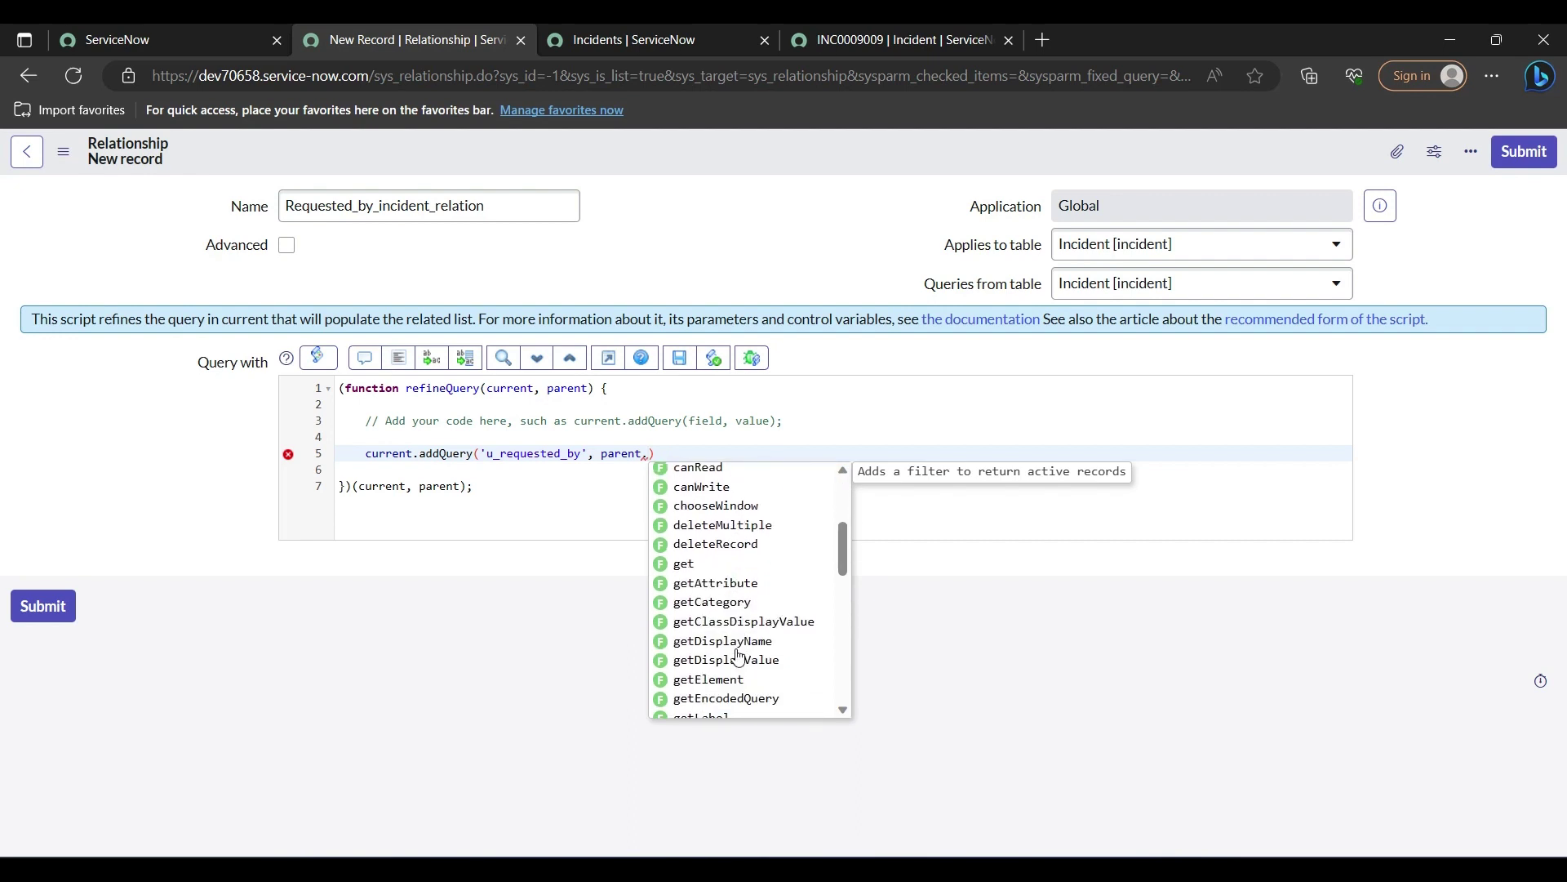
scroll(739, 657, "down", 2)
scroll(739, 658, "down", 2)
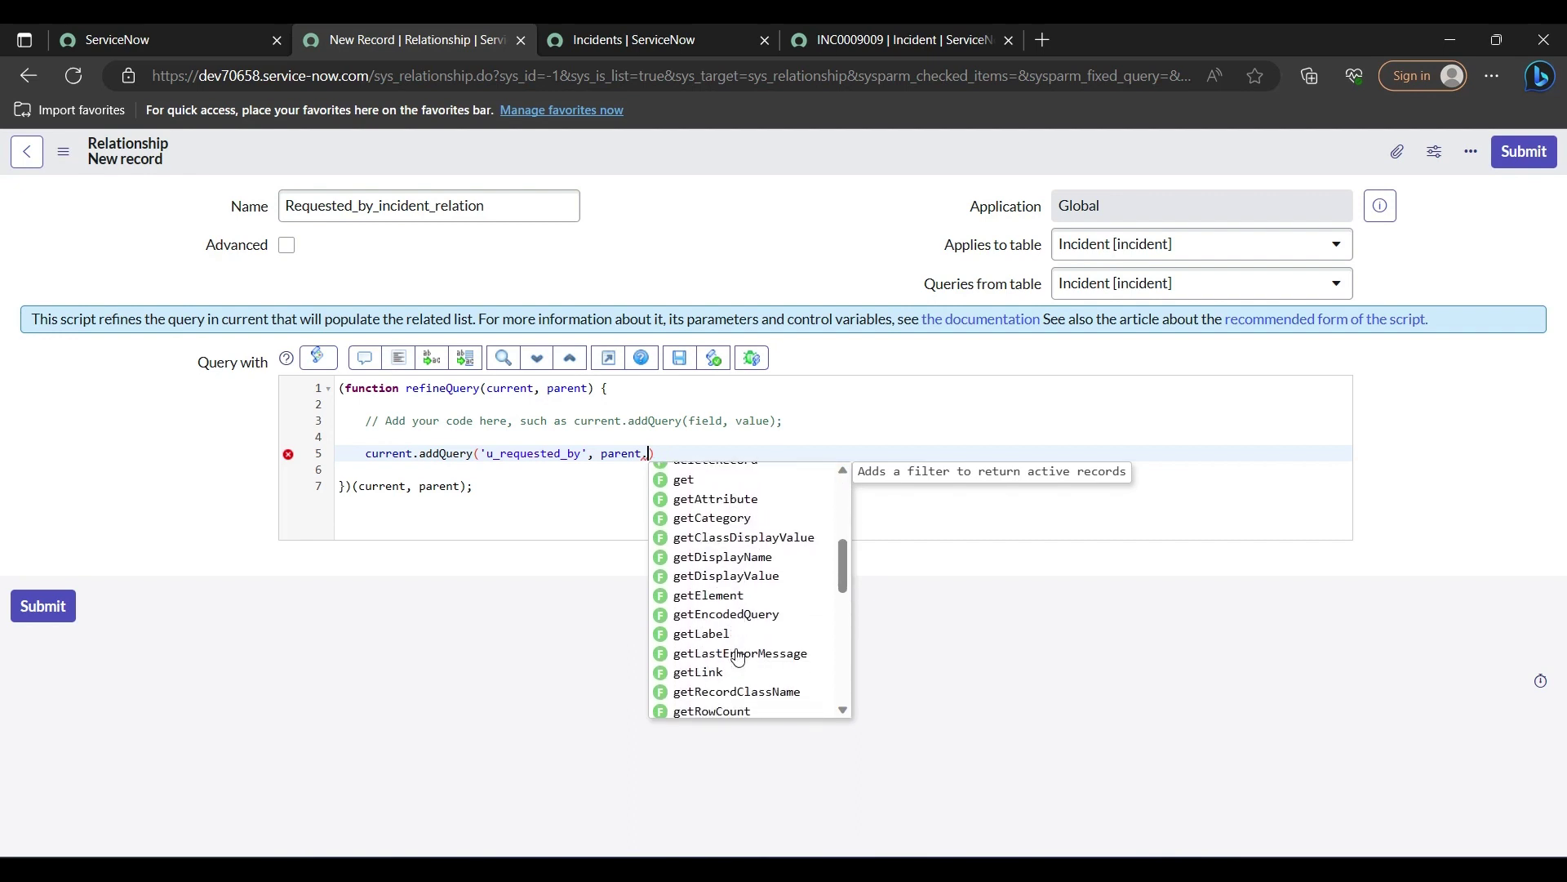
scroll(739, 658, "down", 2)
scroll(739, 658, "down", 3)
scroll(739, 657, "down", 2)
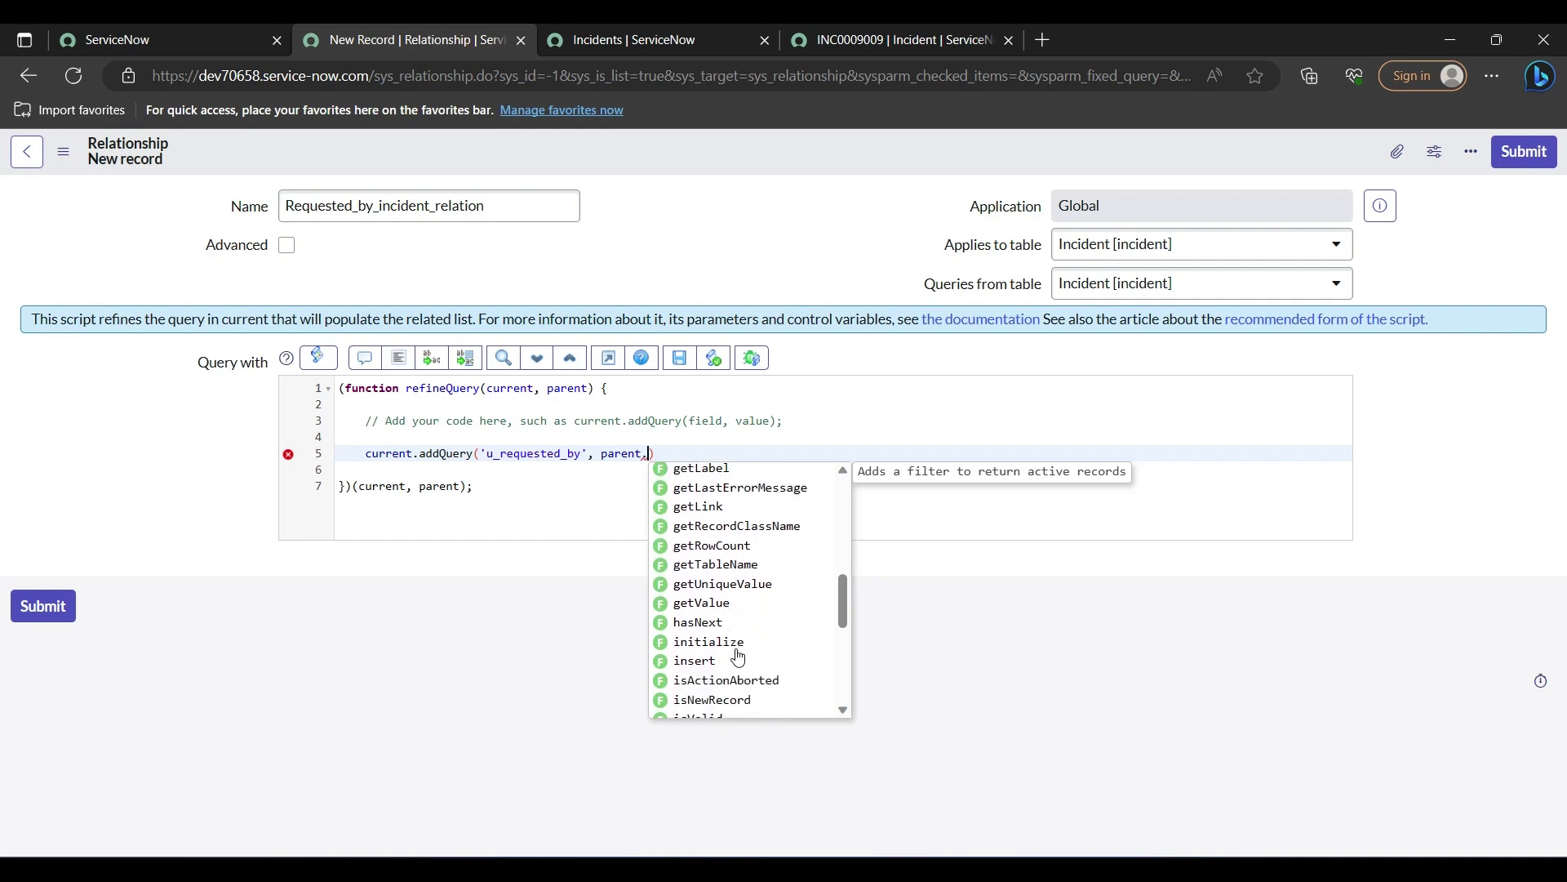
scroll(739, 657, "down", 2)
scroll(739, 657, "down", 1)
scroll(738, 658, "down", 2)
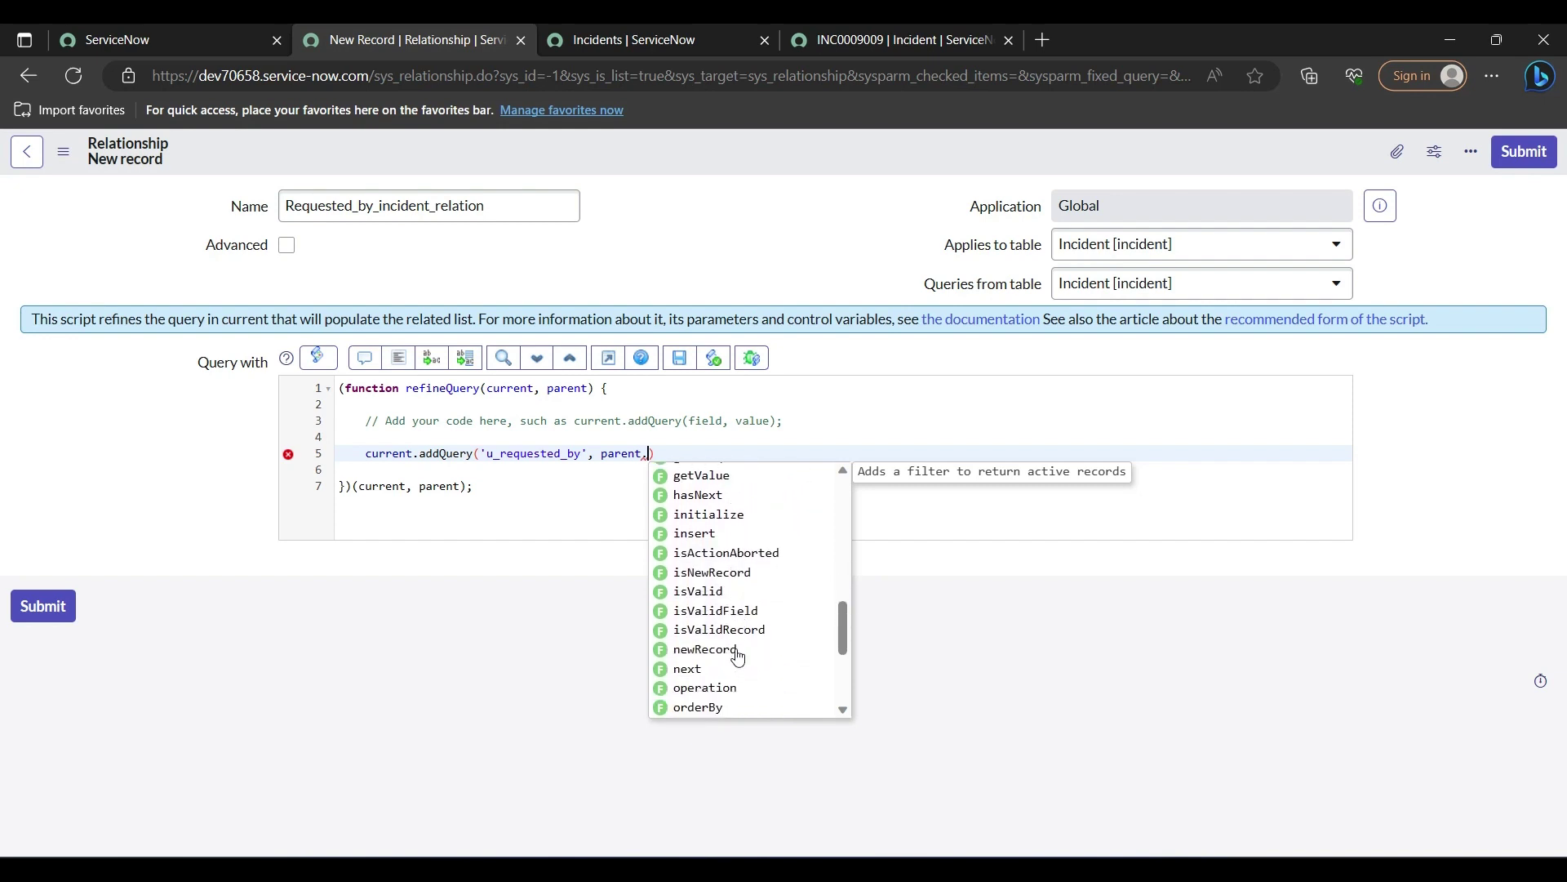
scroll(738, 658, "down", 3)
scroll(739, 657, "down", 2)
scroll(739, 658, "down", 1)
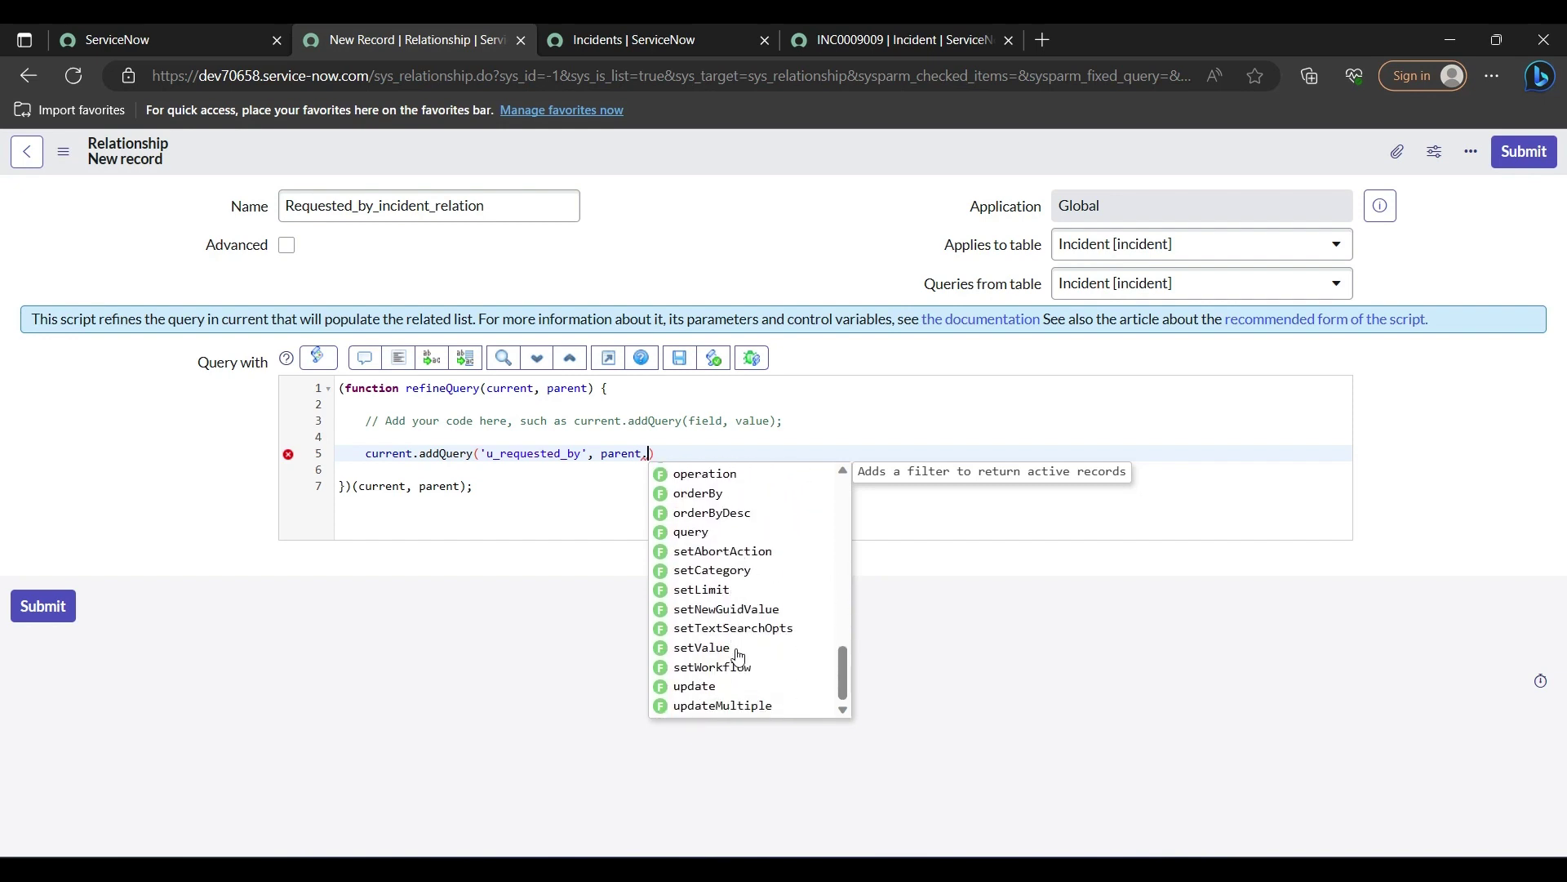
scroll(739, 658, "up", 15)
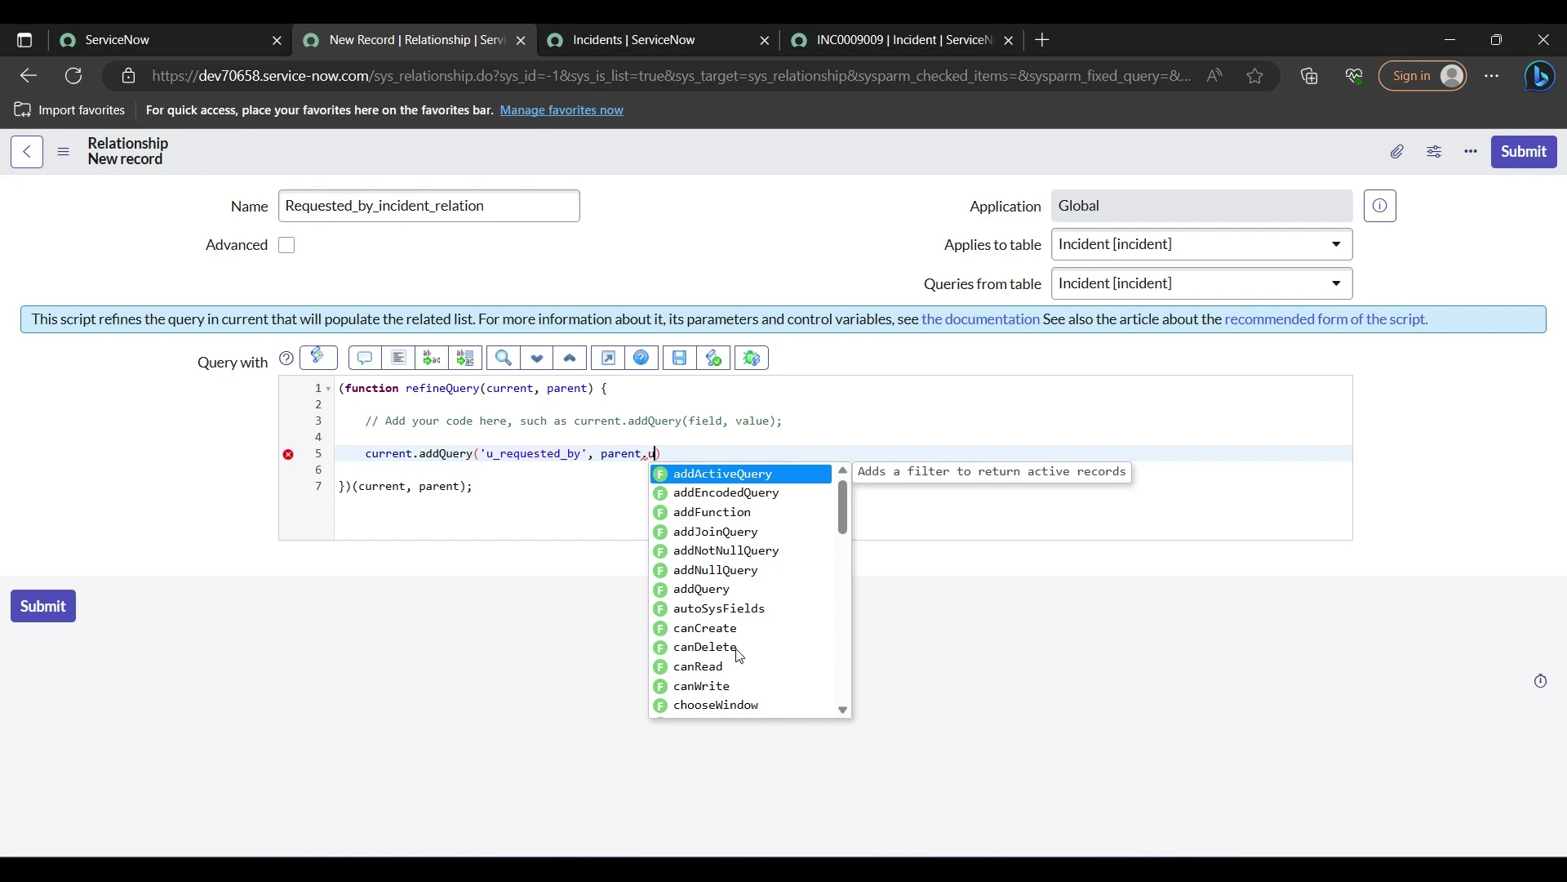
type("u_requested_by")
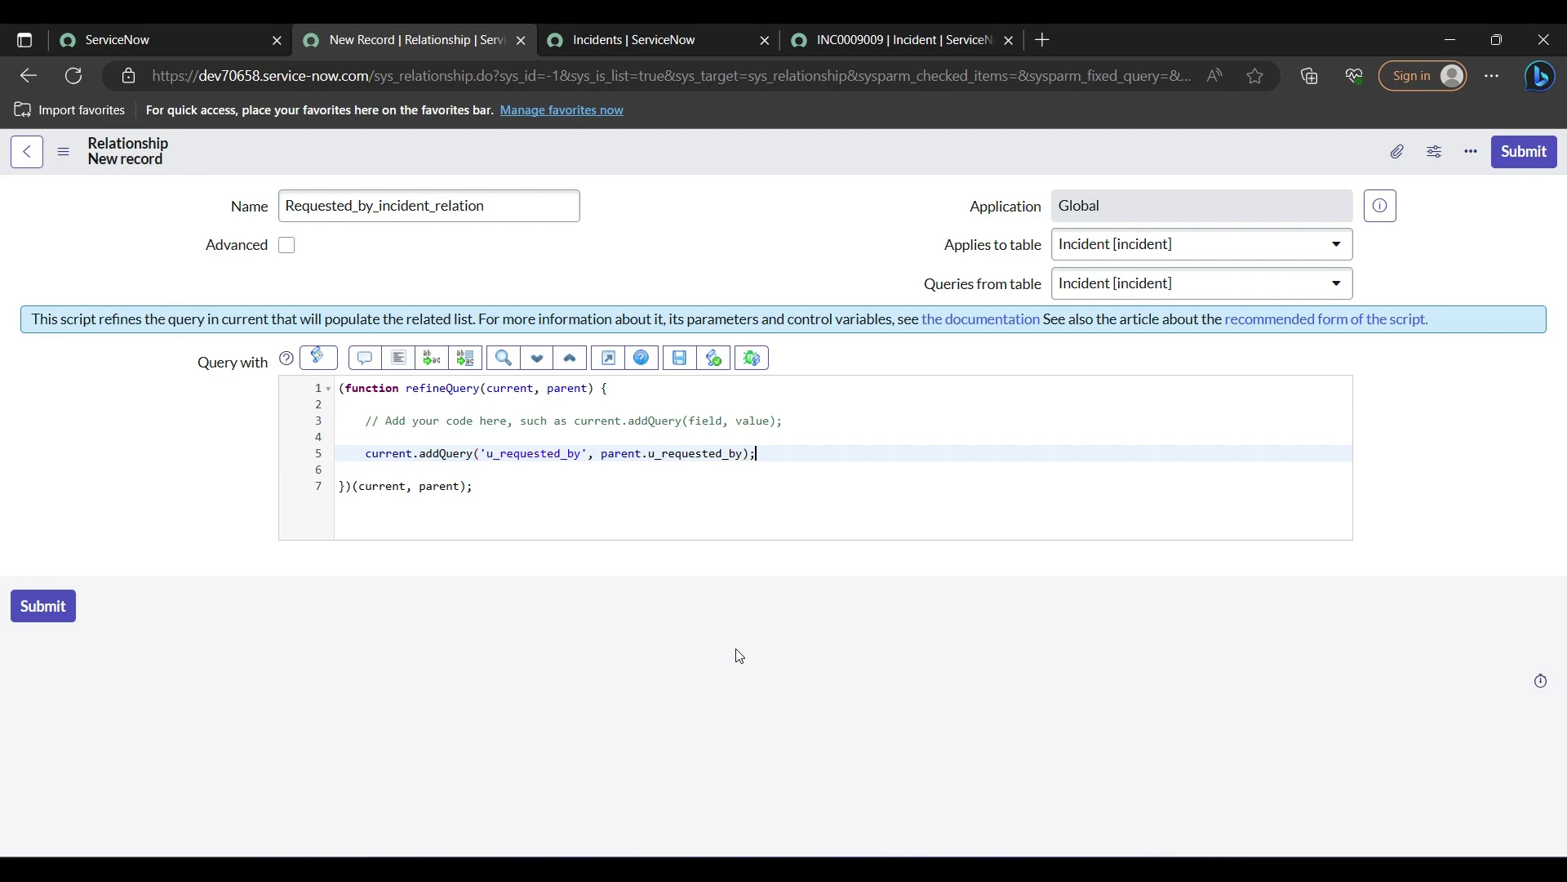
right_click(611, 141)
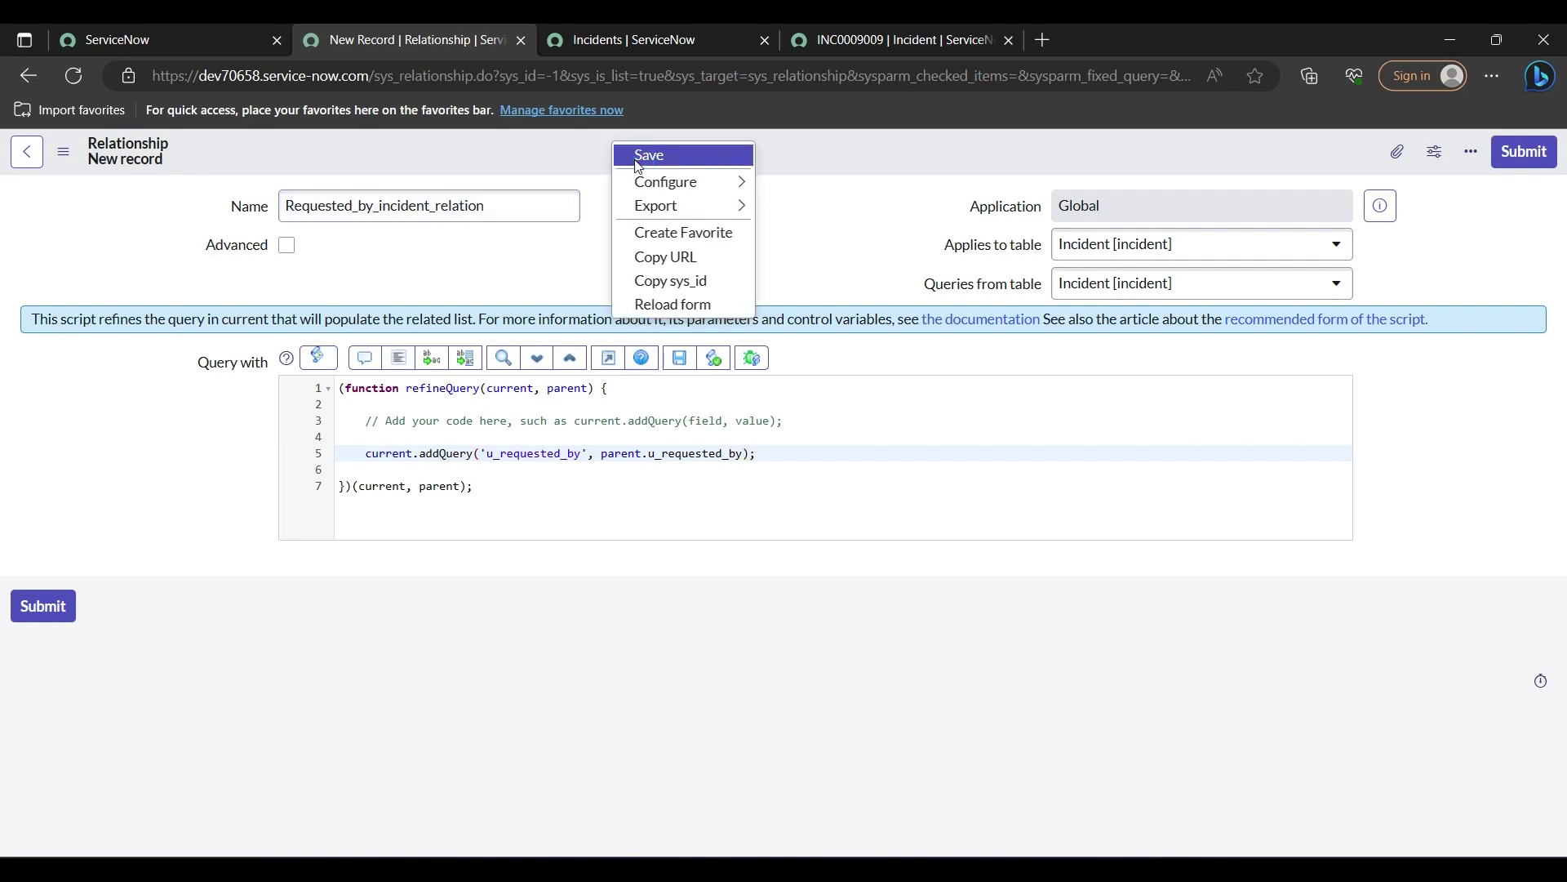
left_click(639, 158)
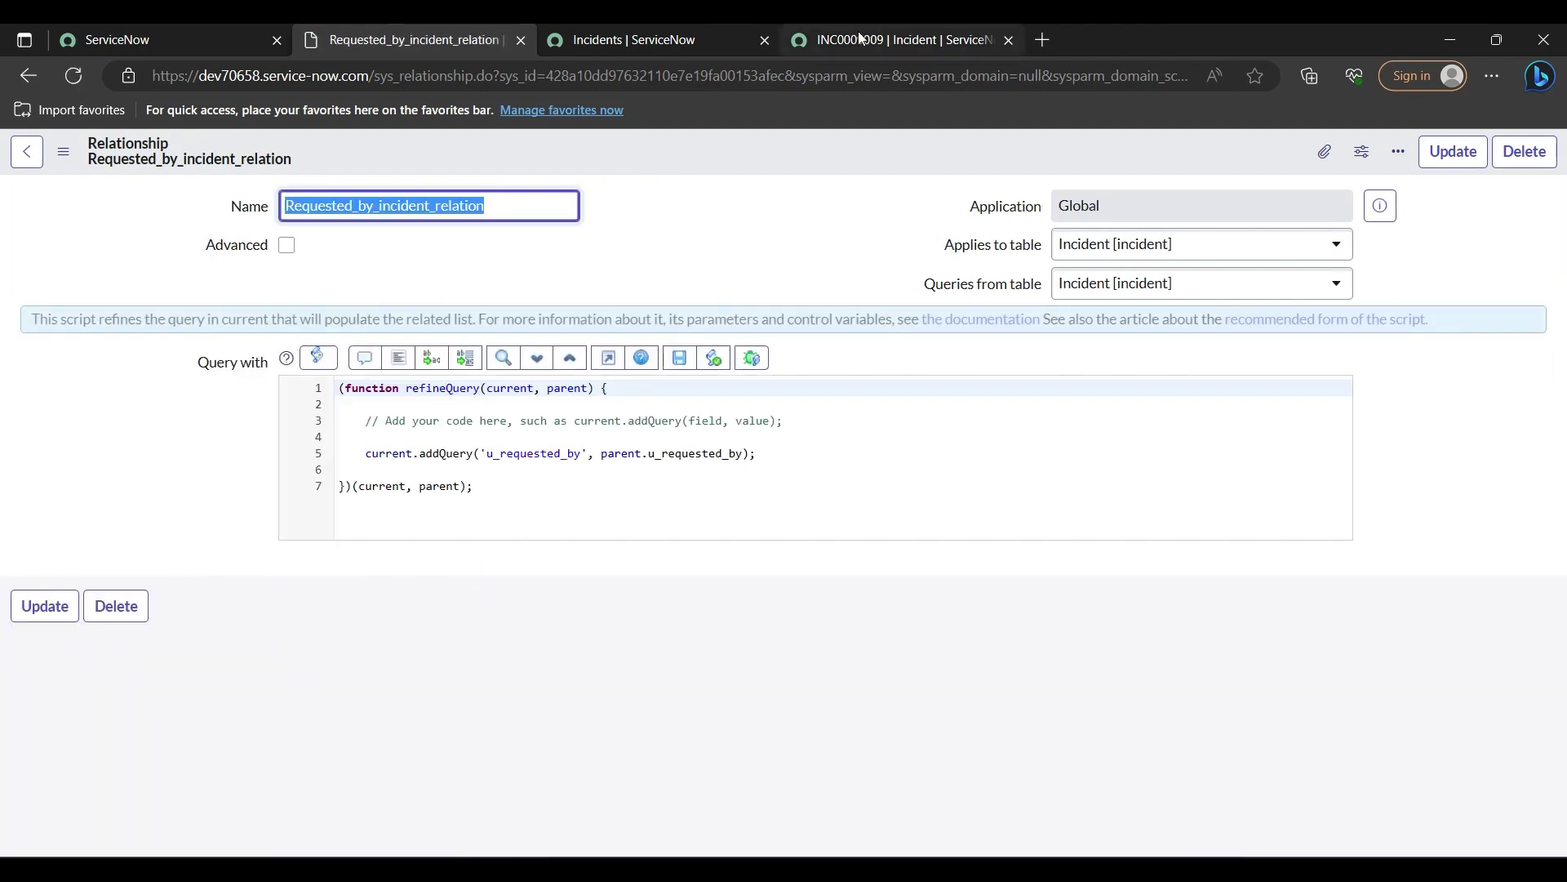
Step: Return to INC0009009, save and reload it, then open the header's configuration menu
left_click(858, 33)
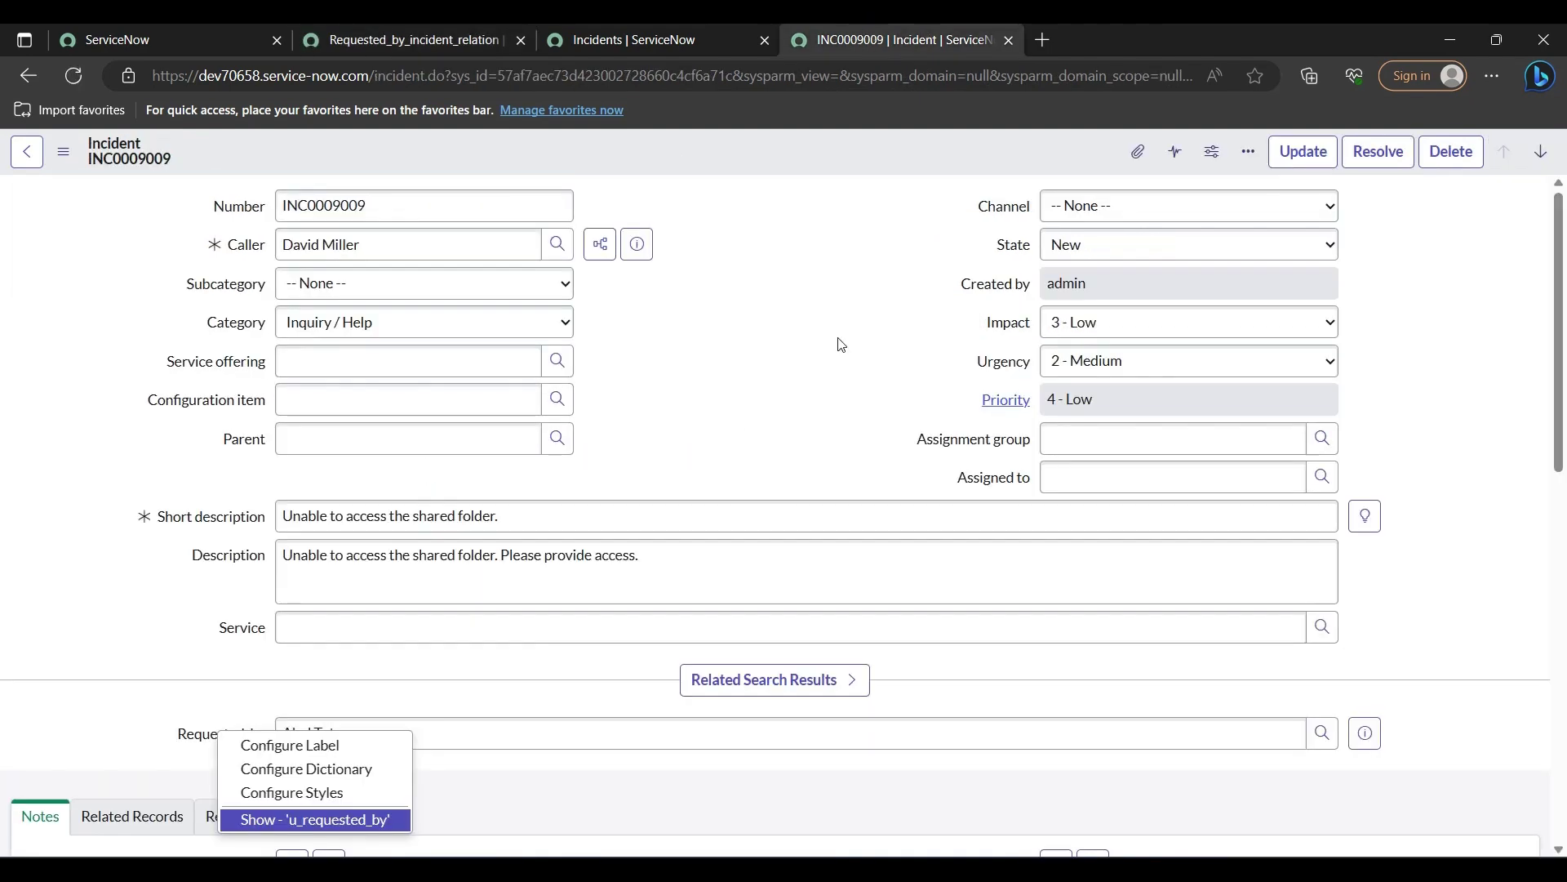
scroll(497, 636, "down", 3)
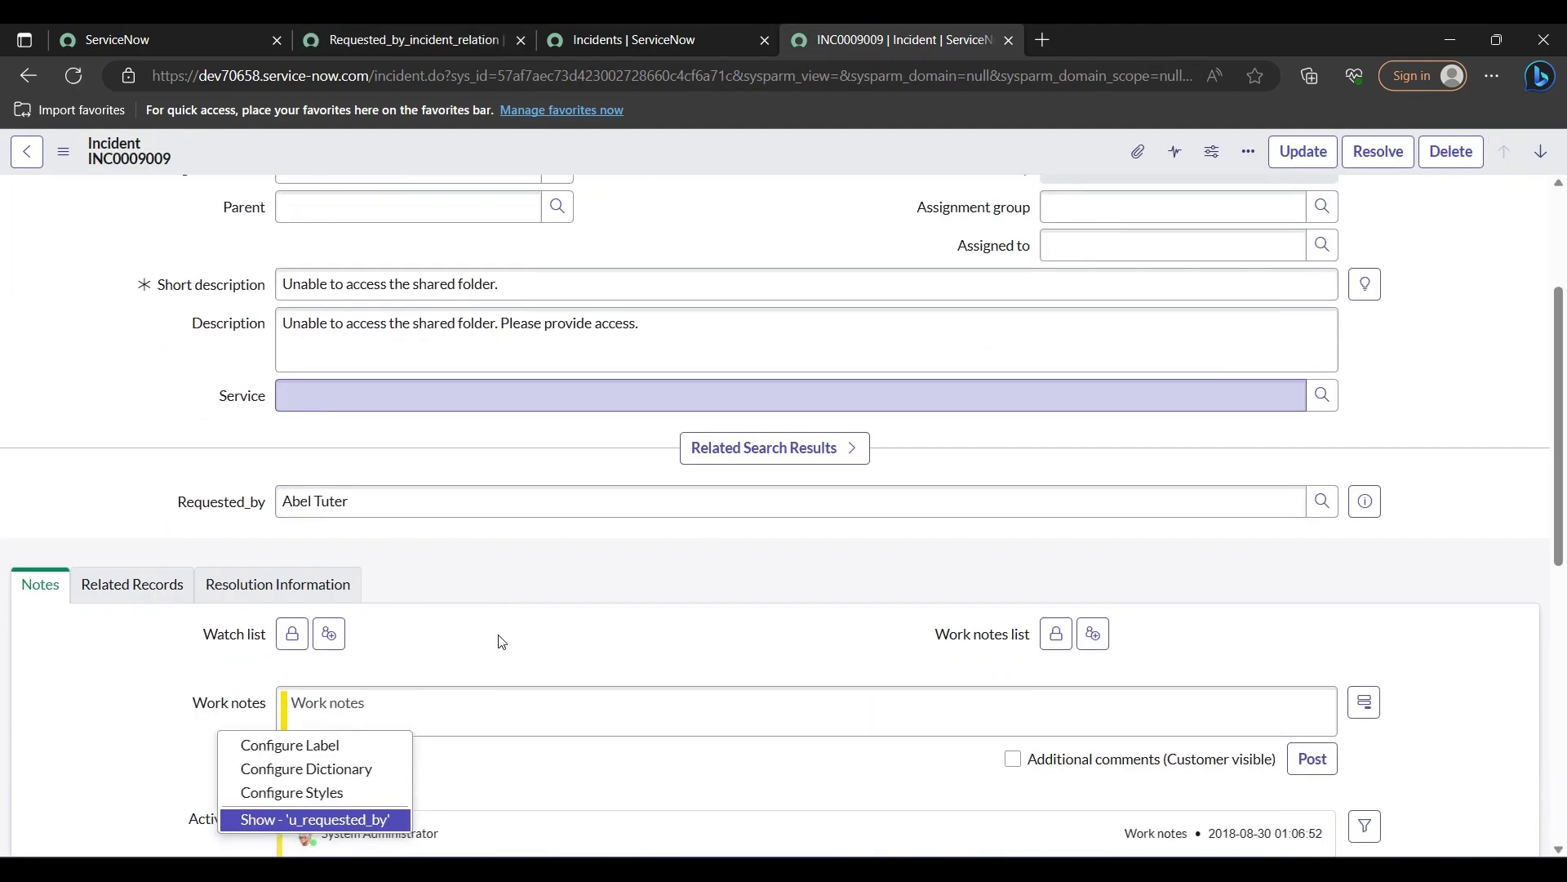
right_click(661, 157)
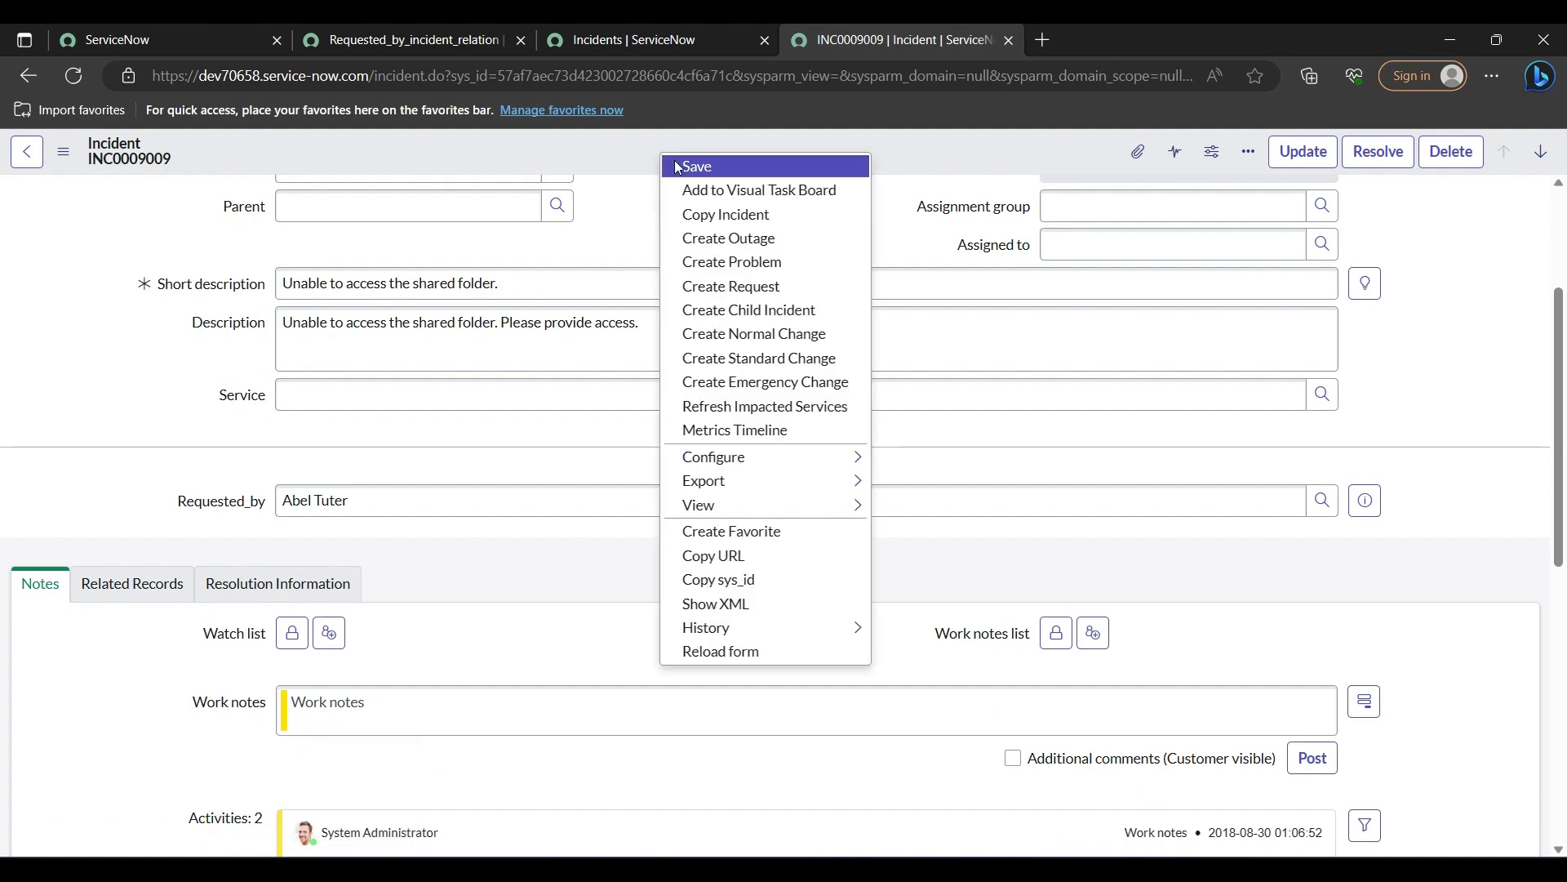
left_click(675, 163)
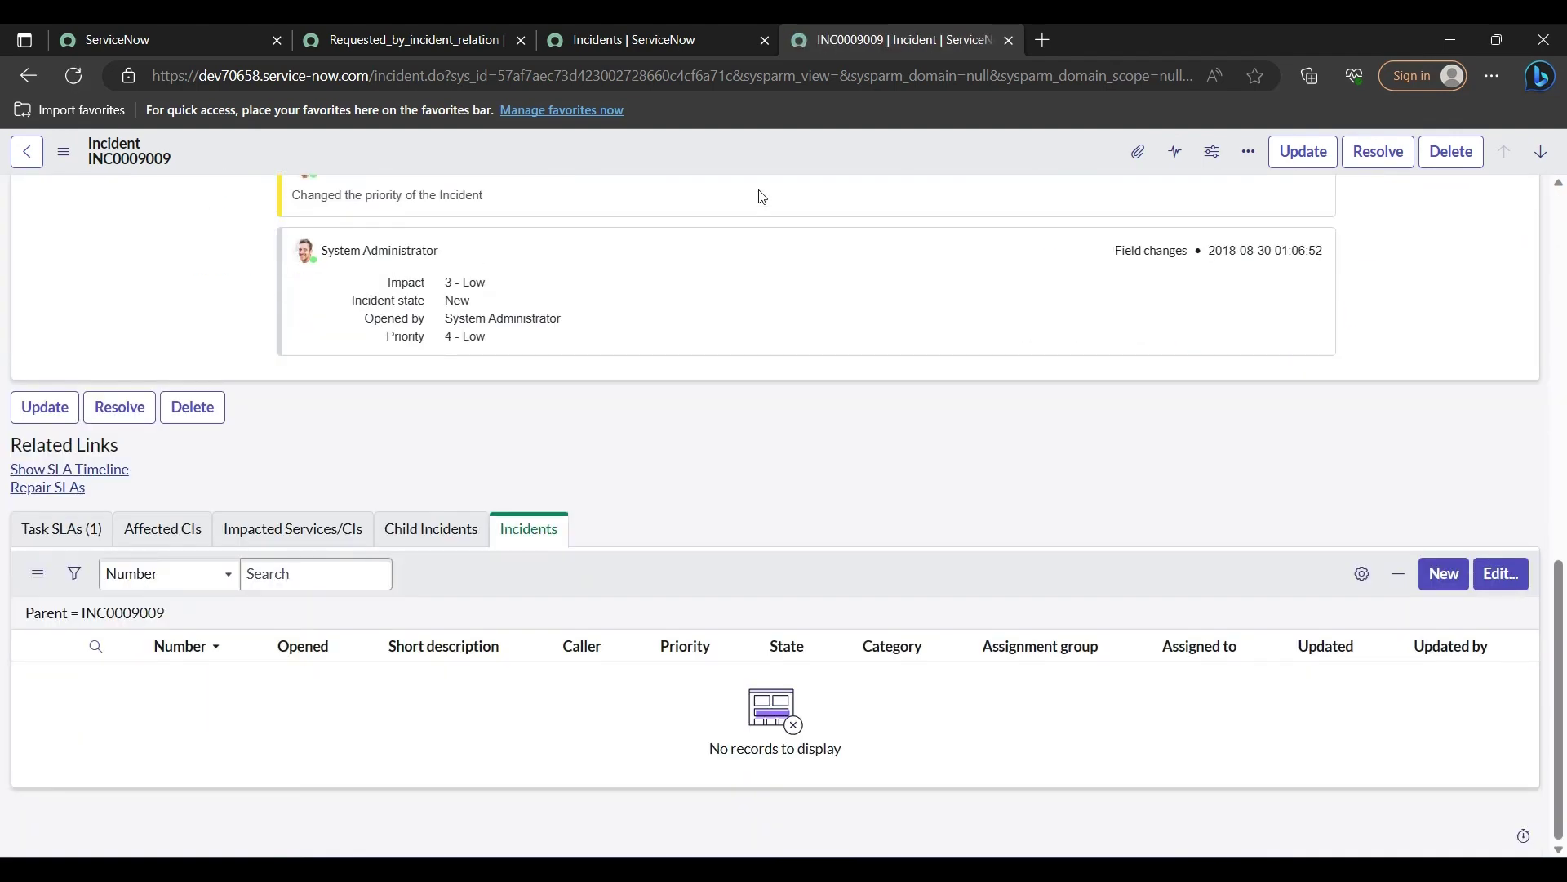
right_click(673, 151)
mouse_move(723, 448)
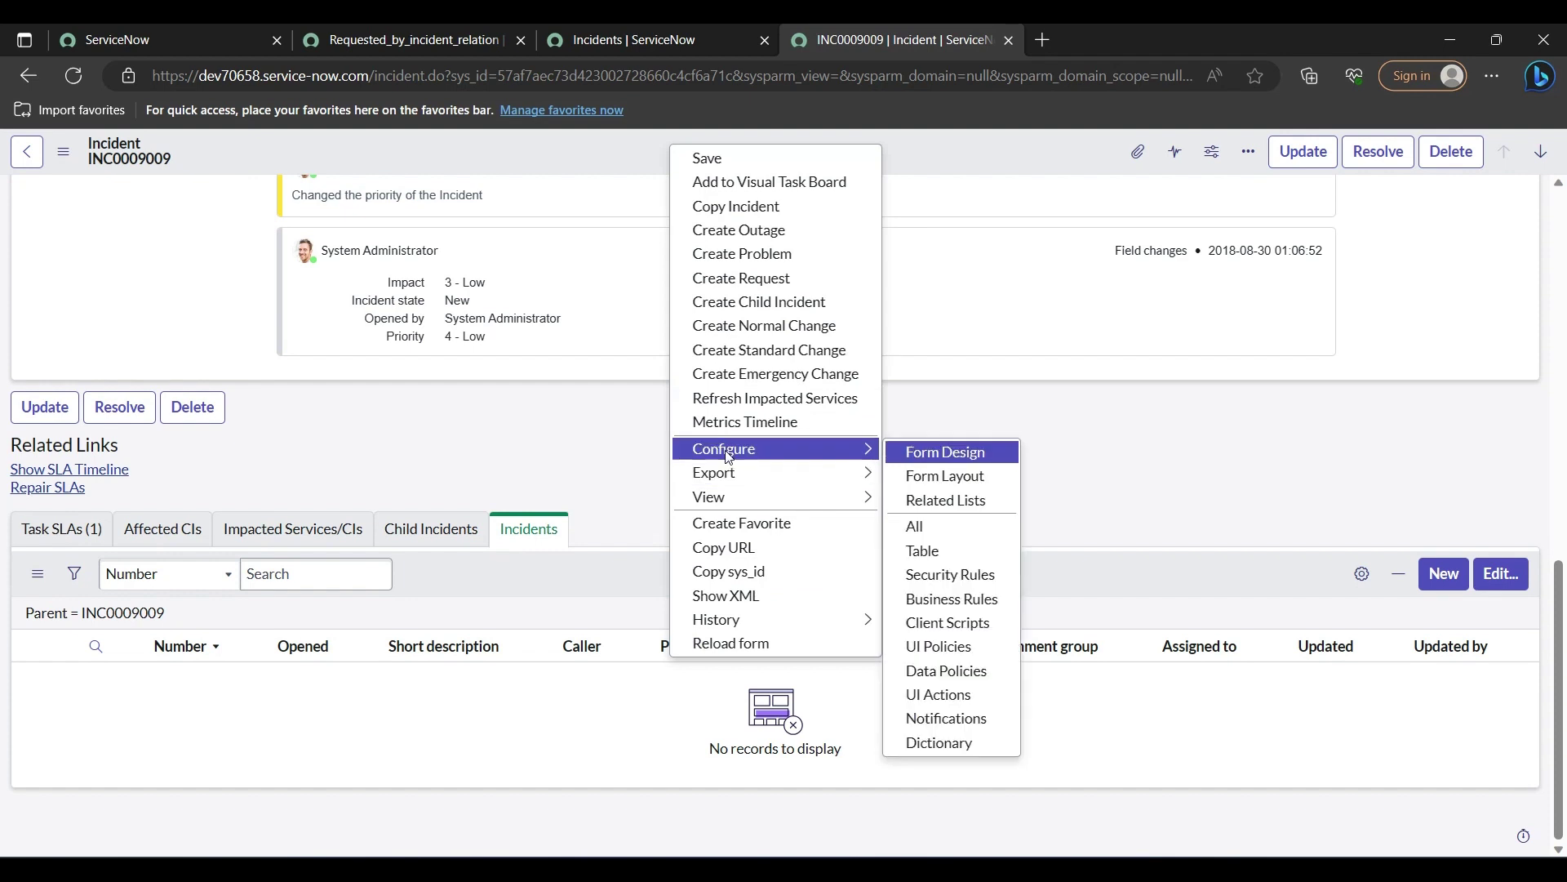
Step: Open the Incident form's related-list configuration and browse the Available entries starting with R
left_click(936, 498)
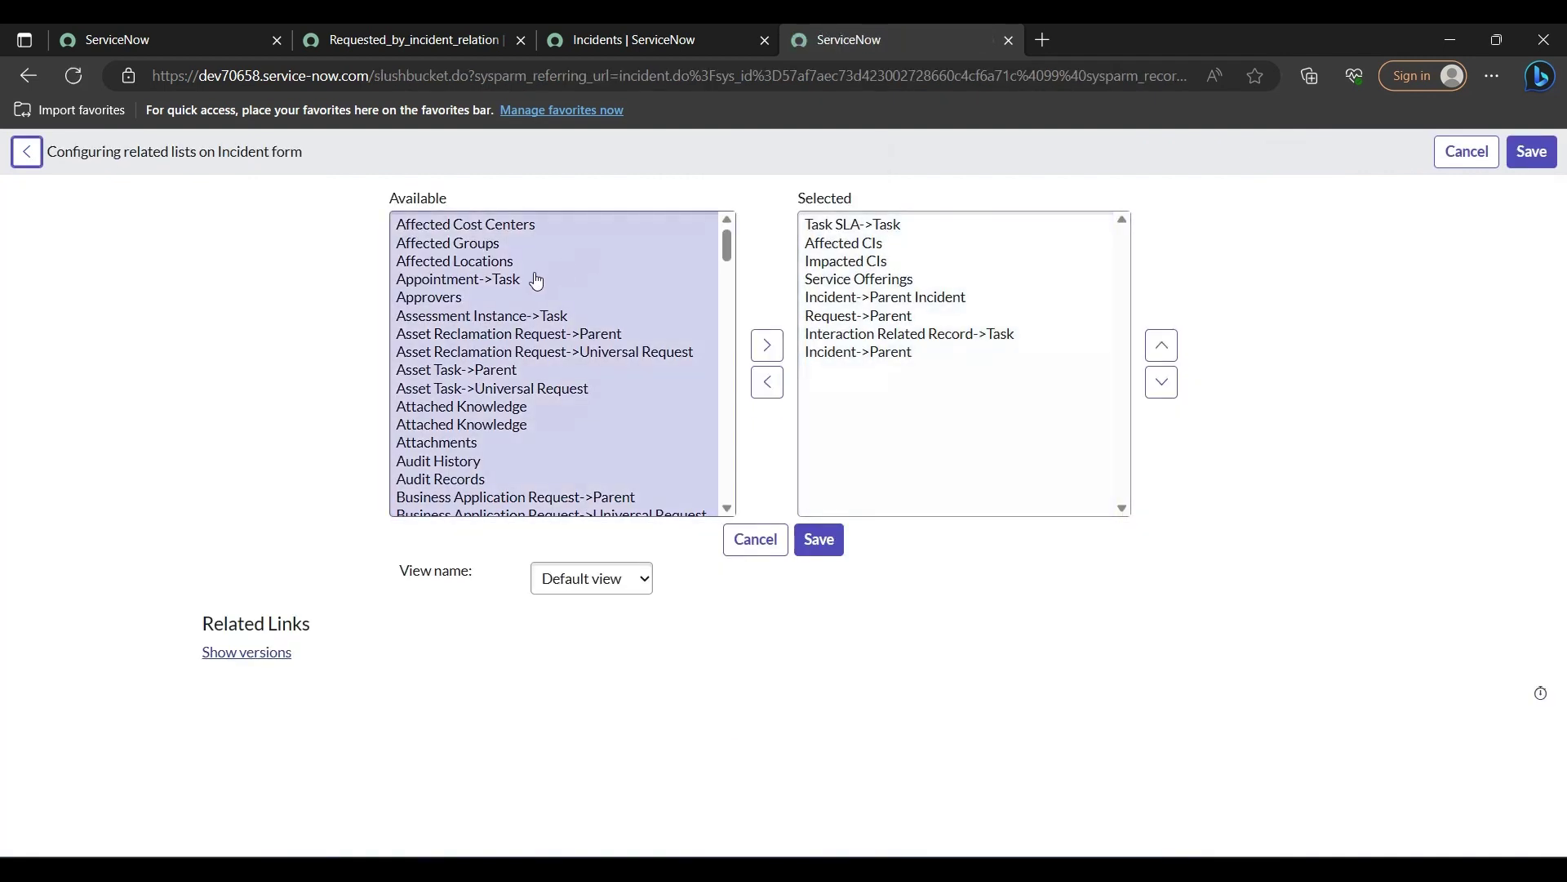
left_click(416, 39)
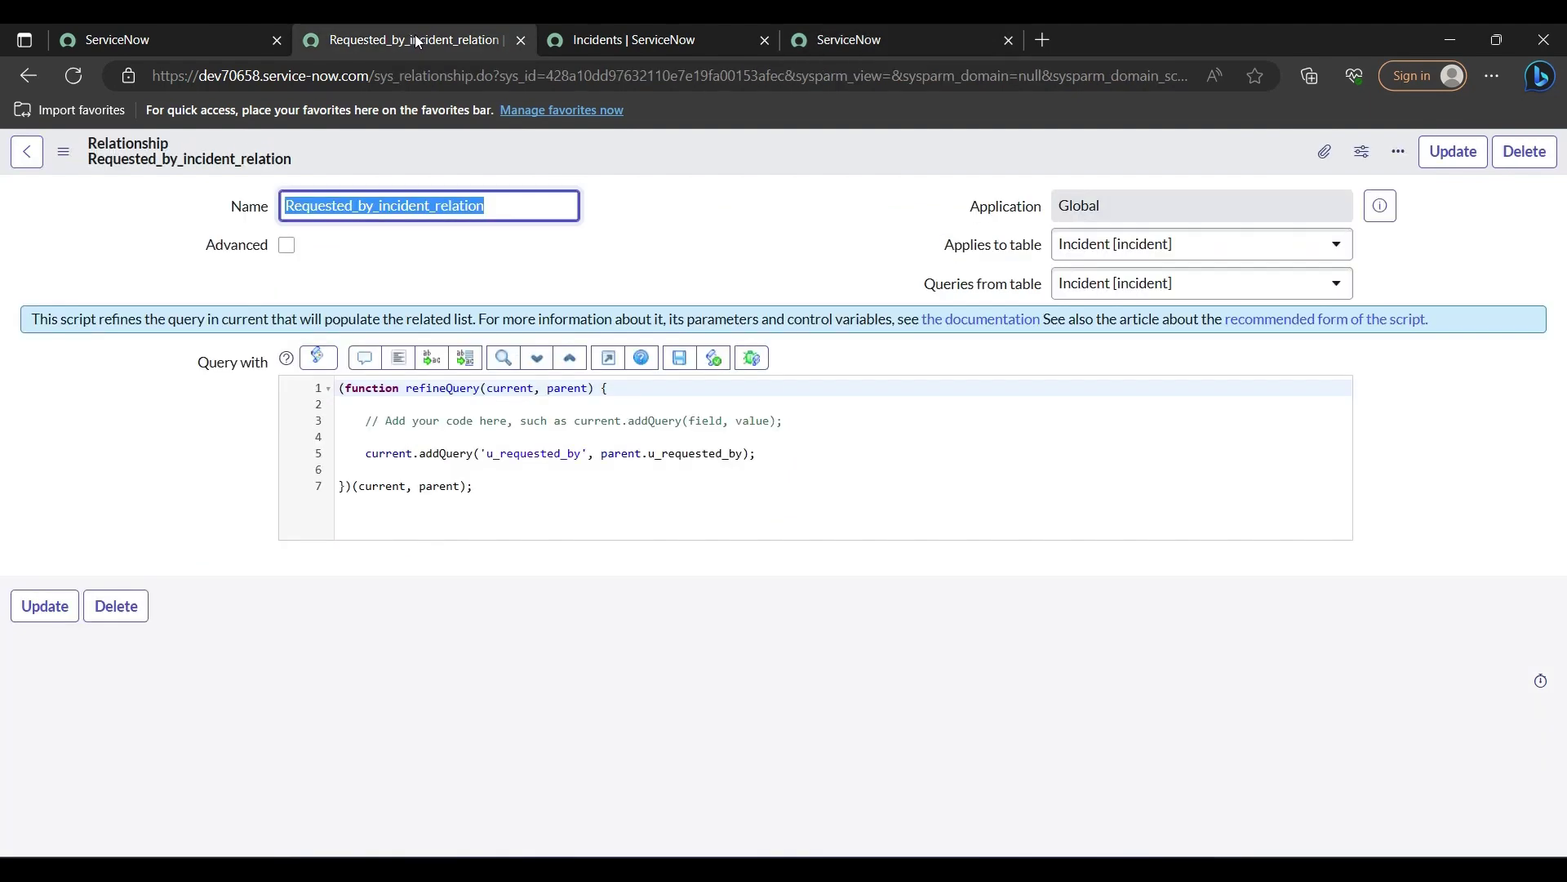
left_click(855, 22)
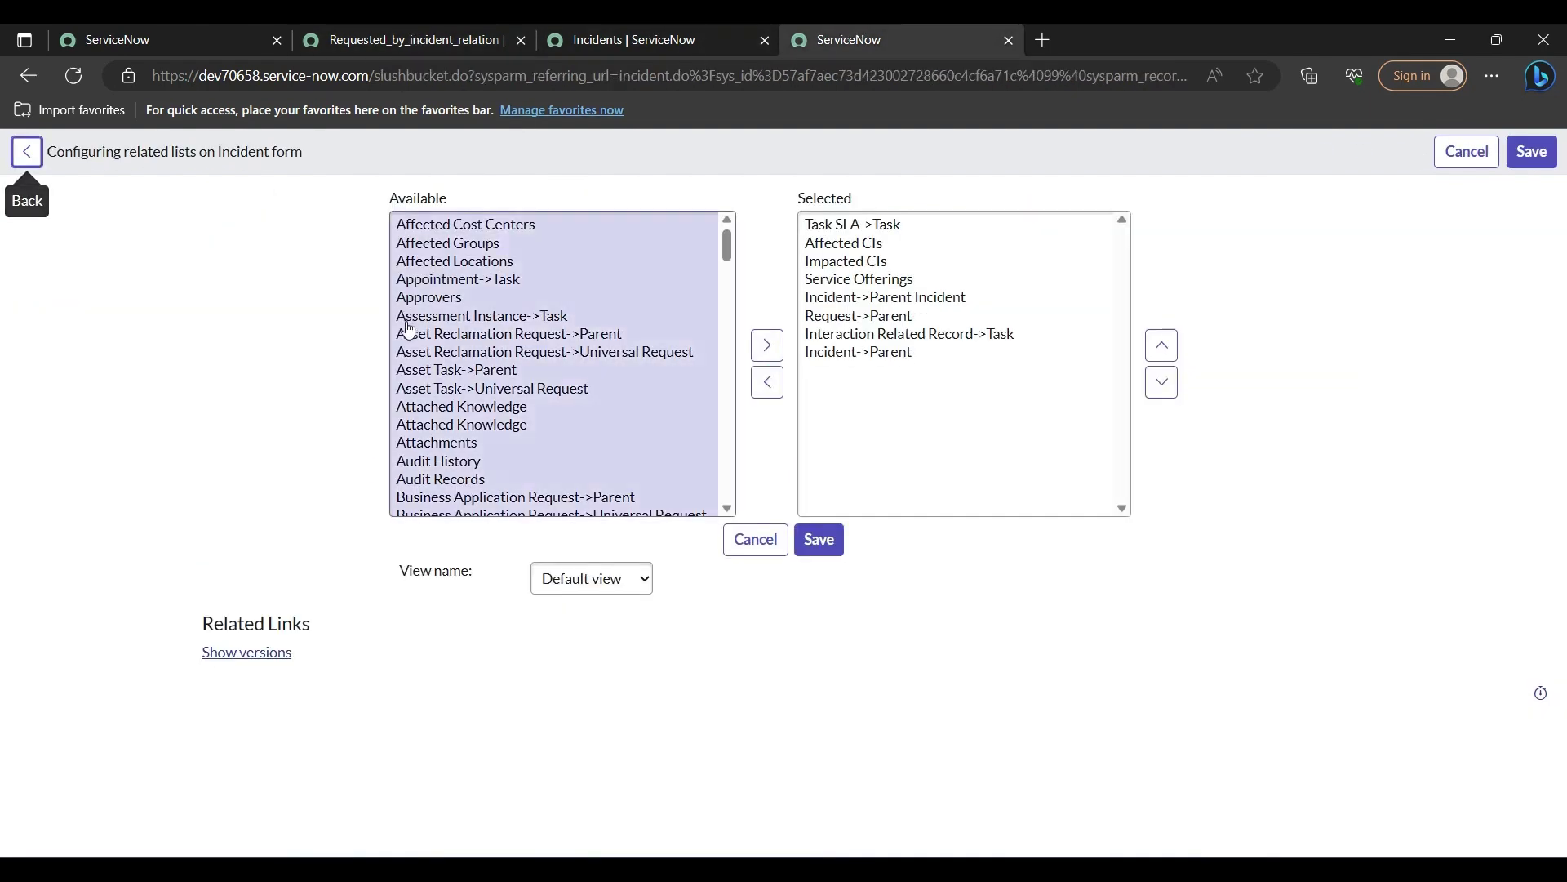
left_click(435, 426)
key("r")
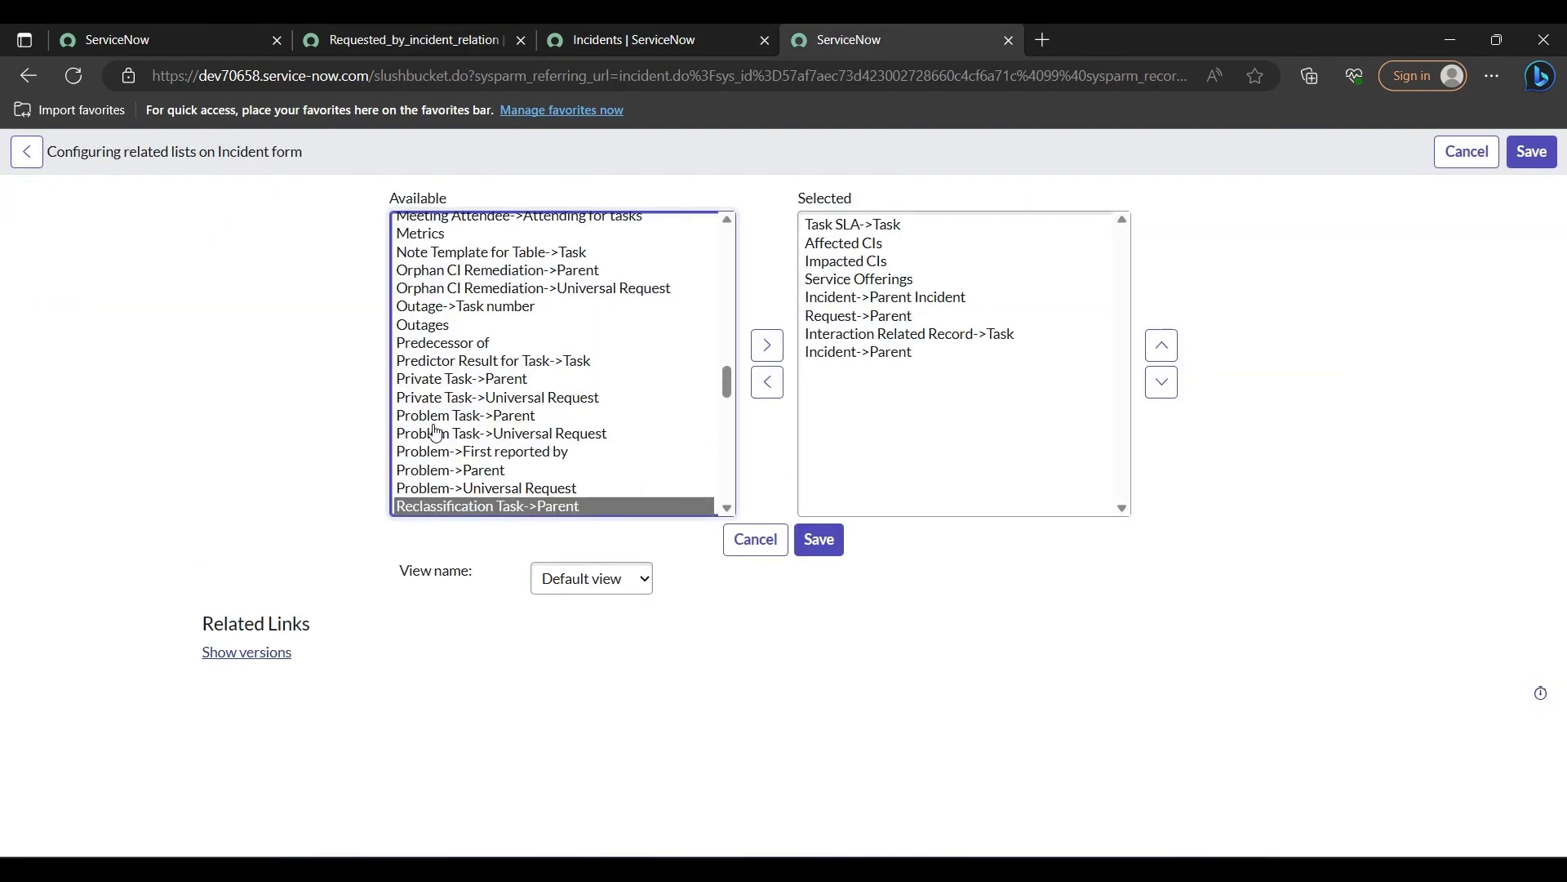
scroll(435, 432, "down", 1)
scroll(435, 433, "down", 1)
scroll(435, 433, "down", 1)
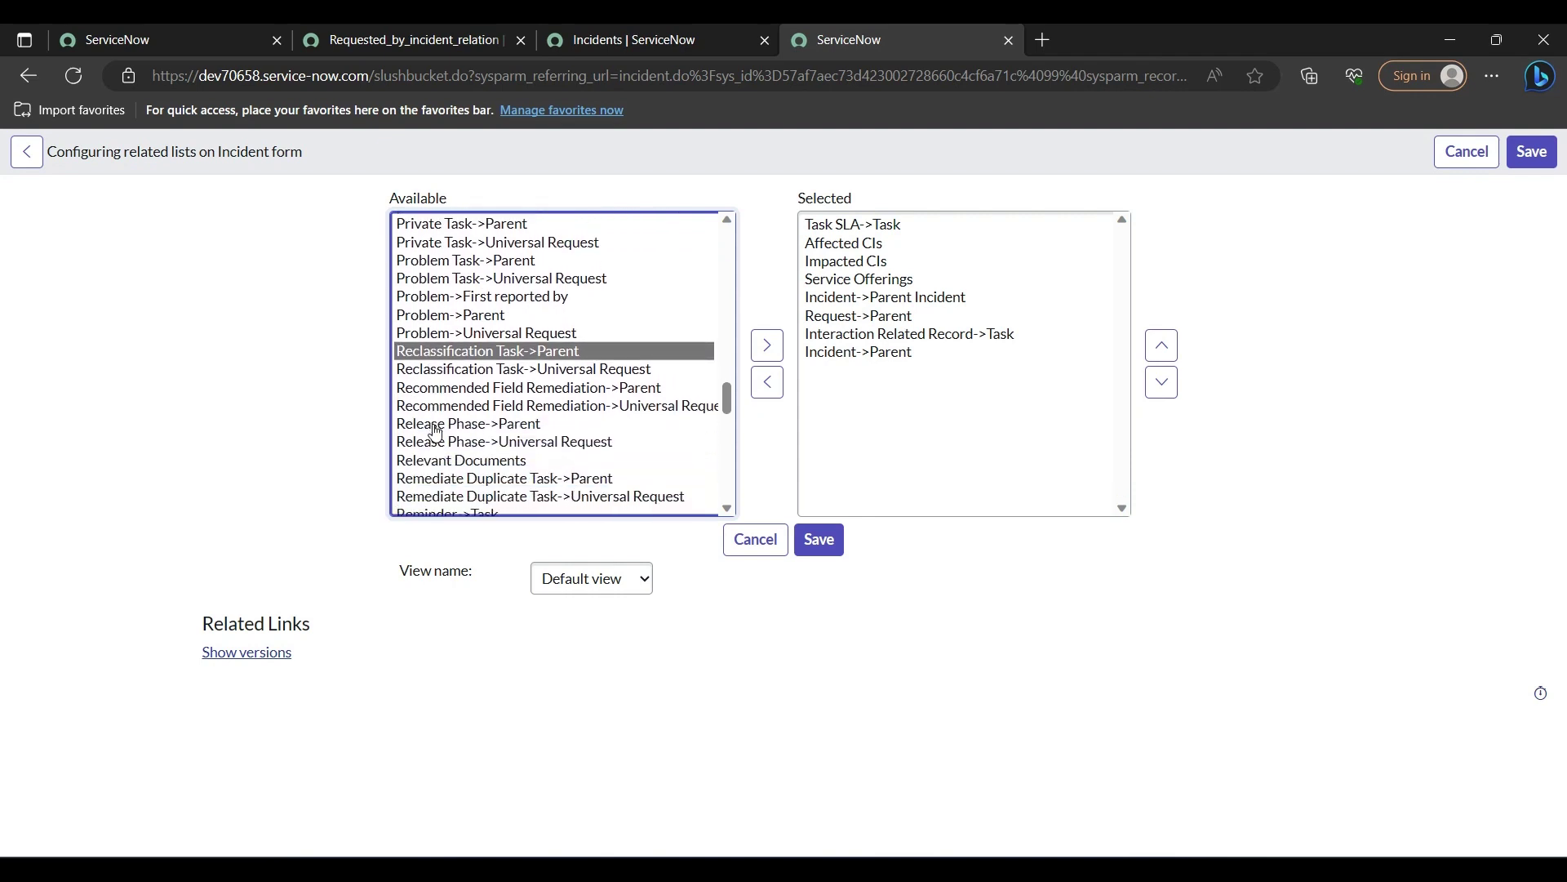
scroll(435, 433, "down", 1)
scroll(435, 433, "down", 3)
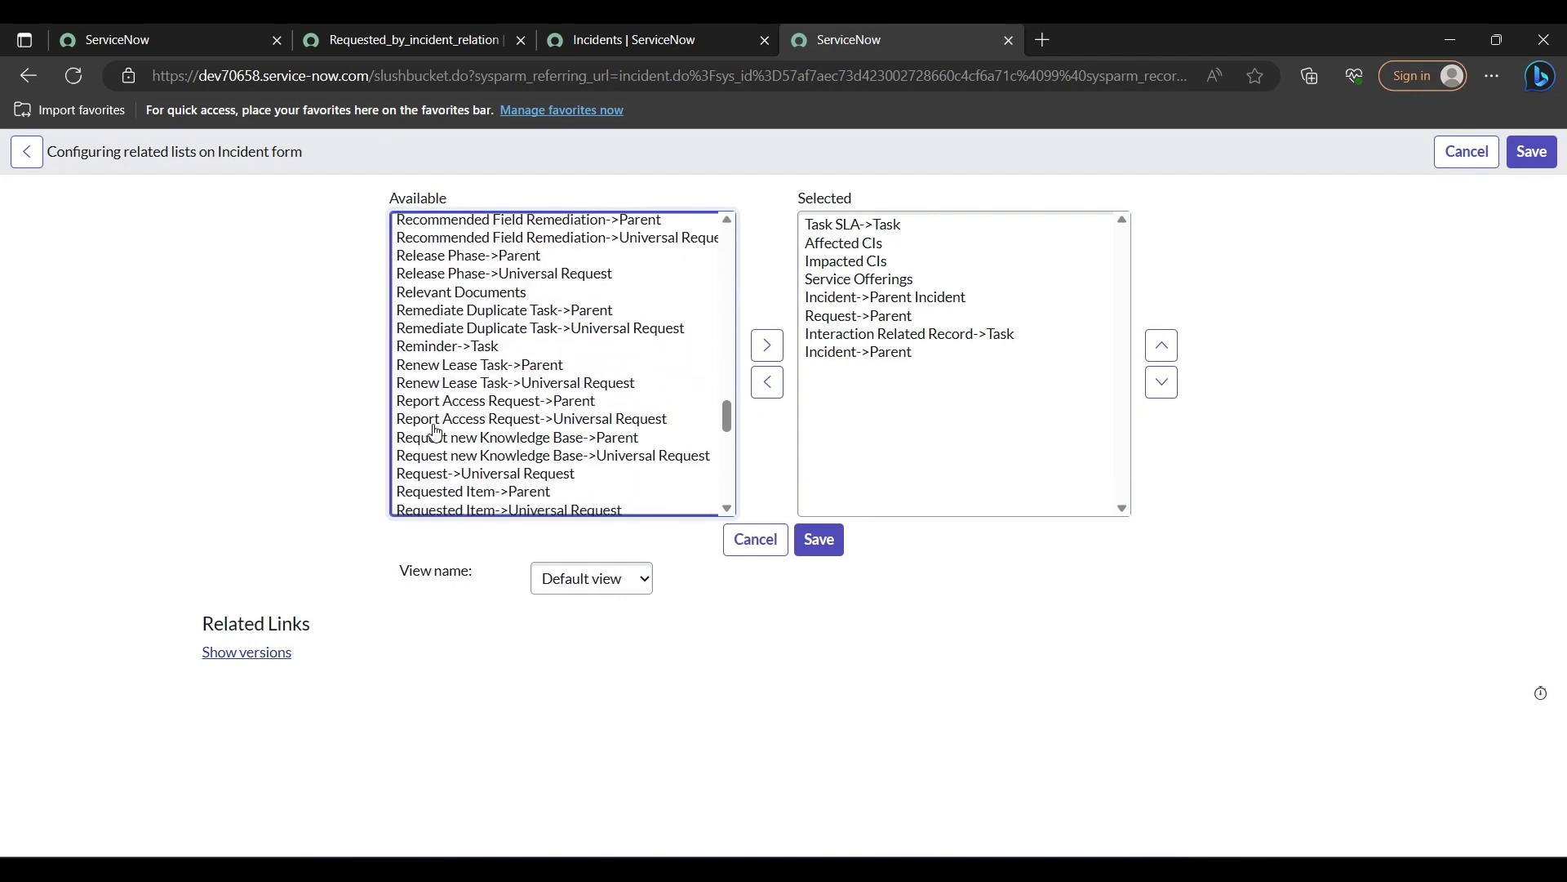
scroll(435, 432, "down", 1)
scroll(435, 433, "down", 1)
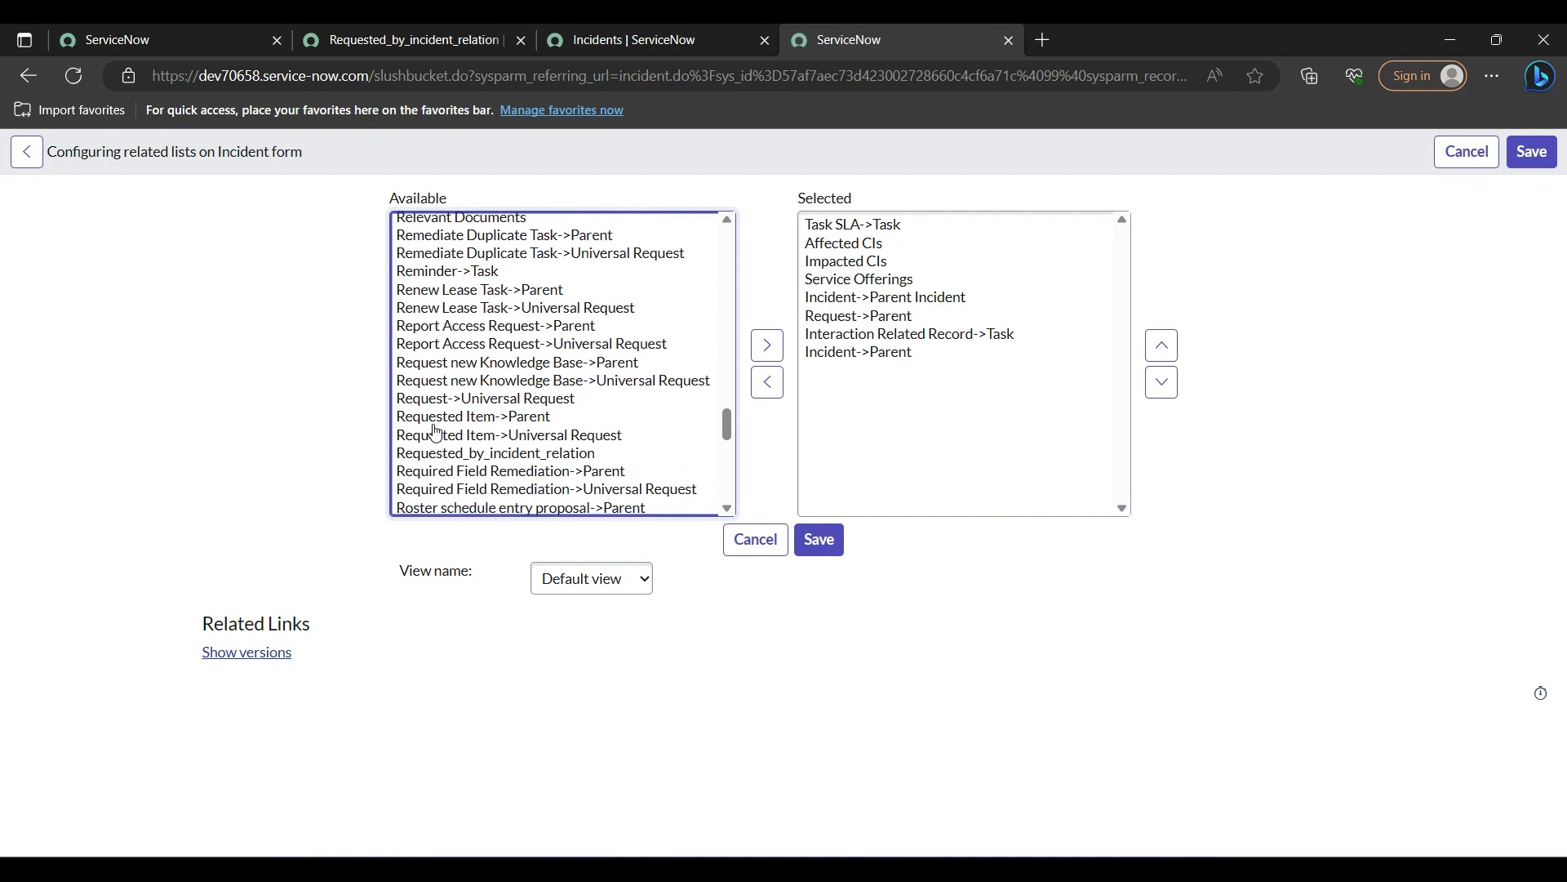
scroll(435, 433, "up", 7)
left_click(457, 420)
Step: Move Requested_by_incident_relation into the form's related lists and save the configuration
scroll(535, 486, "down", 2)
scroll(540, 488, "down", 1)
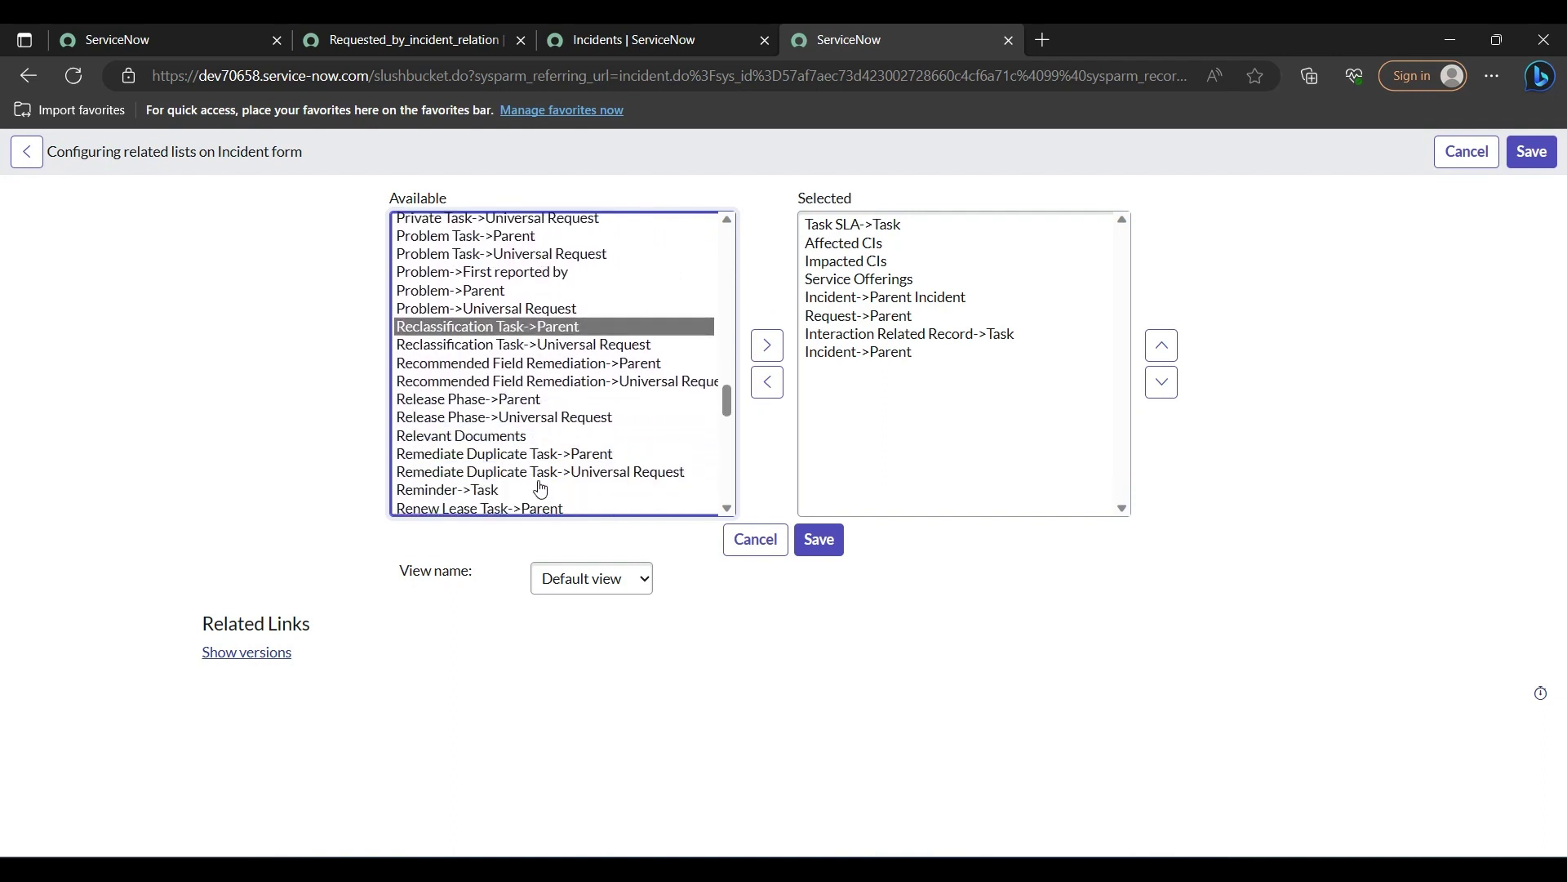
scroll(540, 489, "down", 1)
scroll(540, 488, "down", 1)
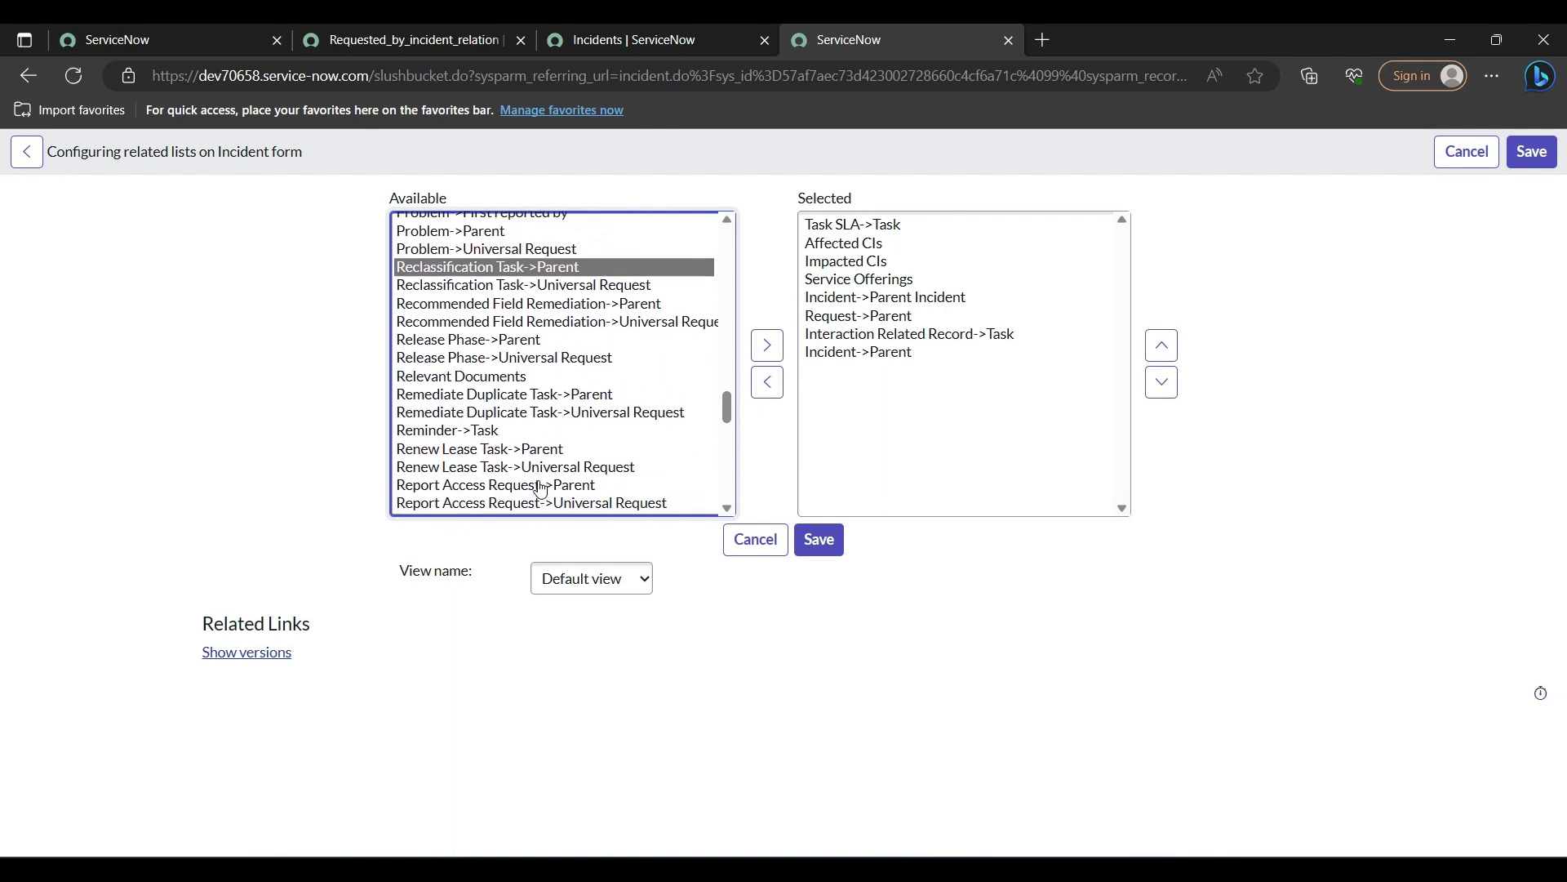
scroll(540, 488, "down", 1)
scroll(540, 488, "down", 1)
scroll(540, 488, "down", 1)
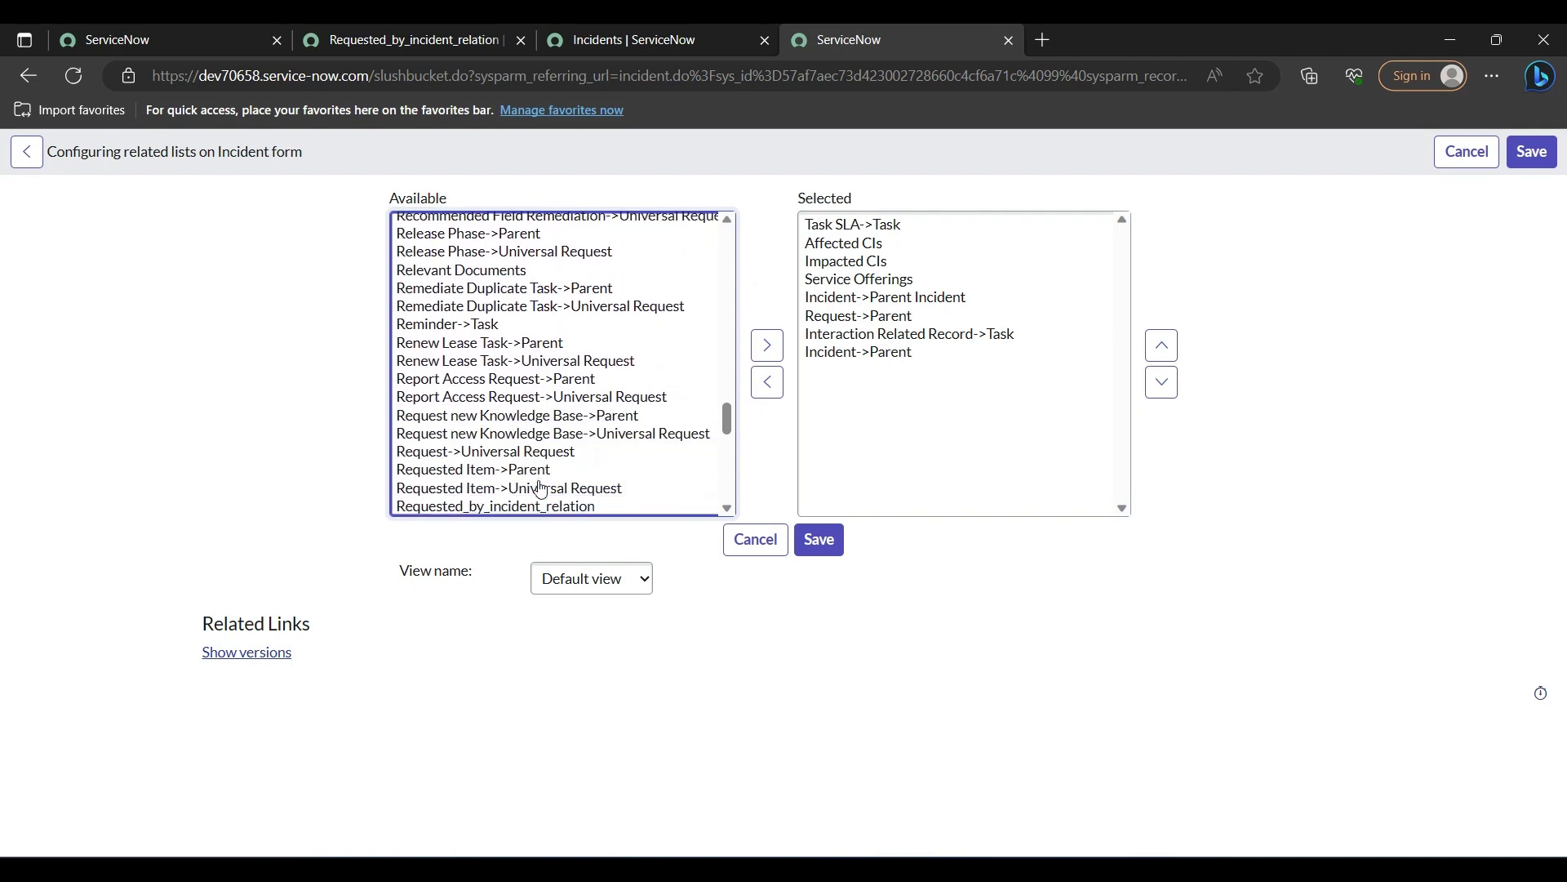
scroll(540, 489, "down", 1)
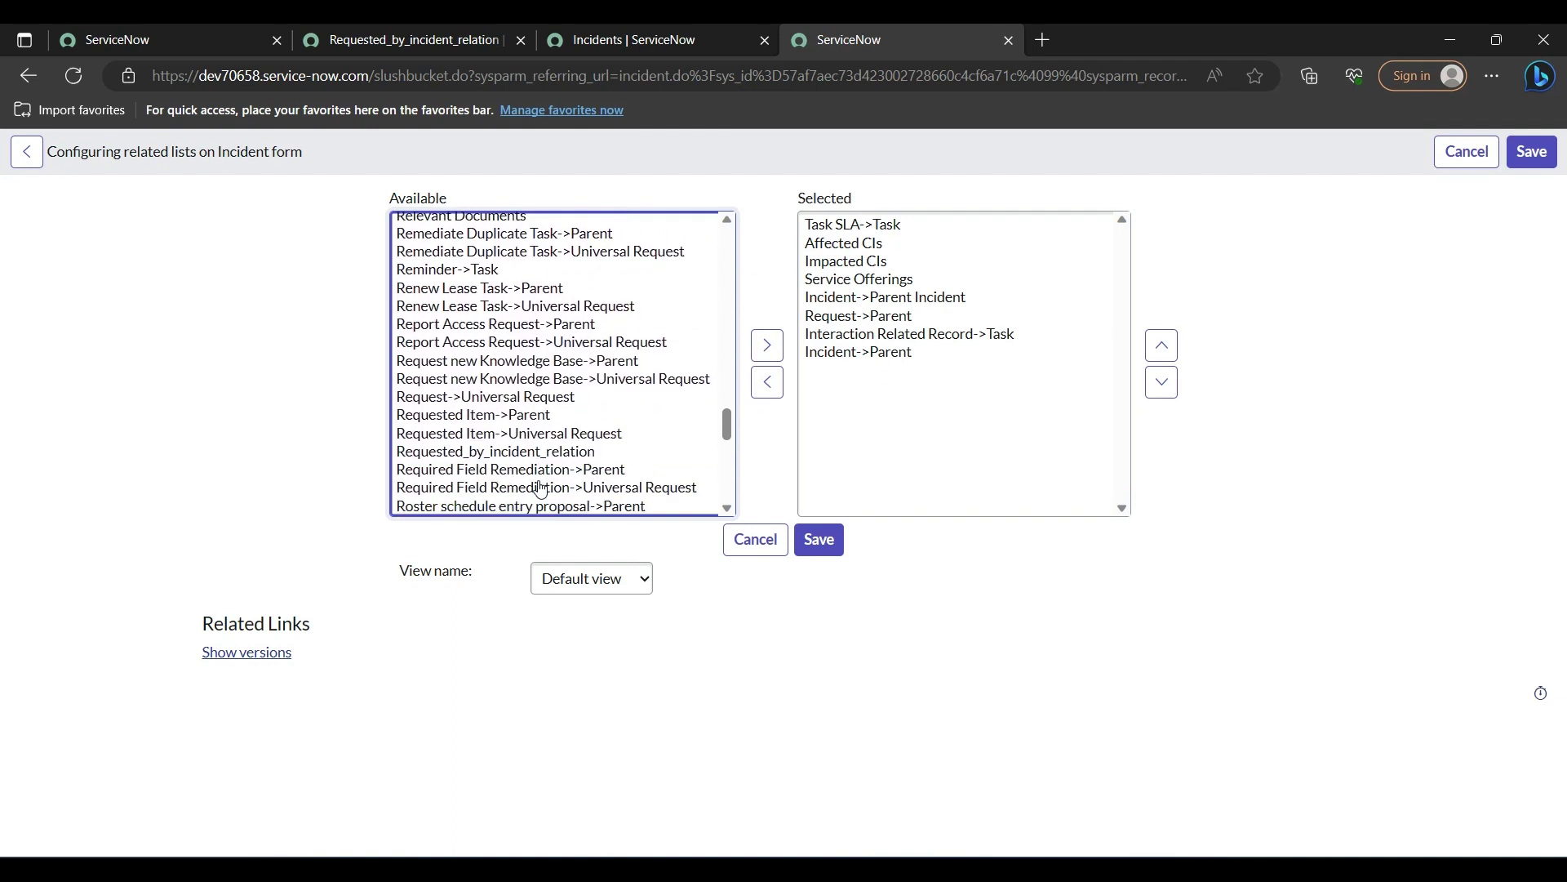
left_click_drag(514, 452, 808, 387)
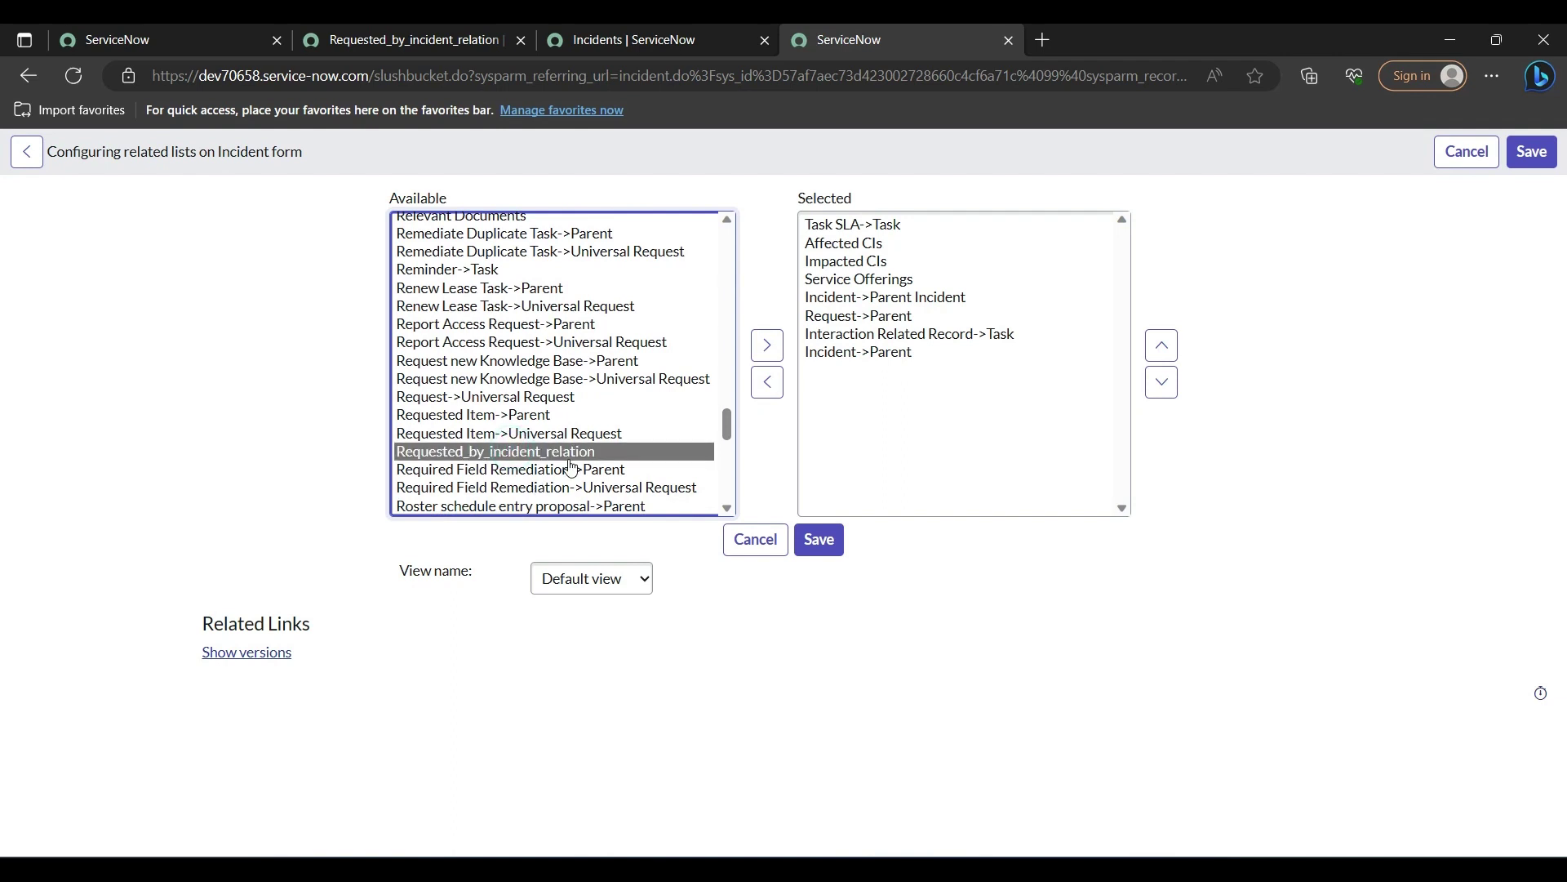
left_click(769, 347)
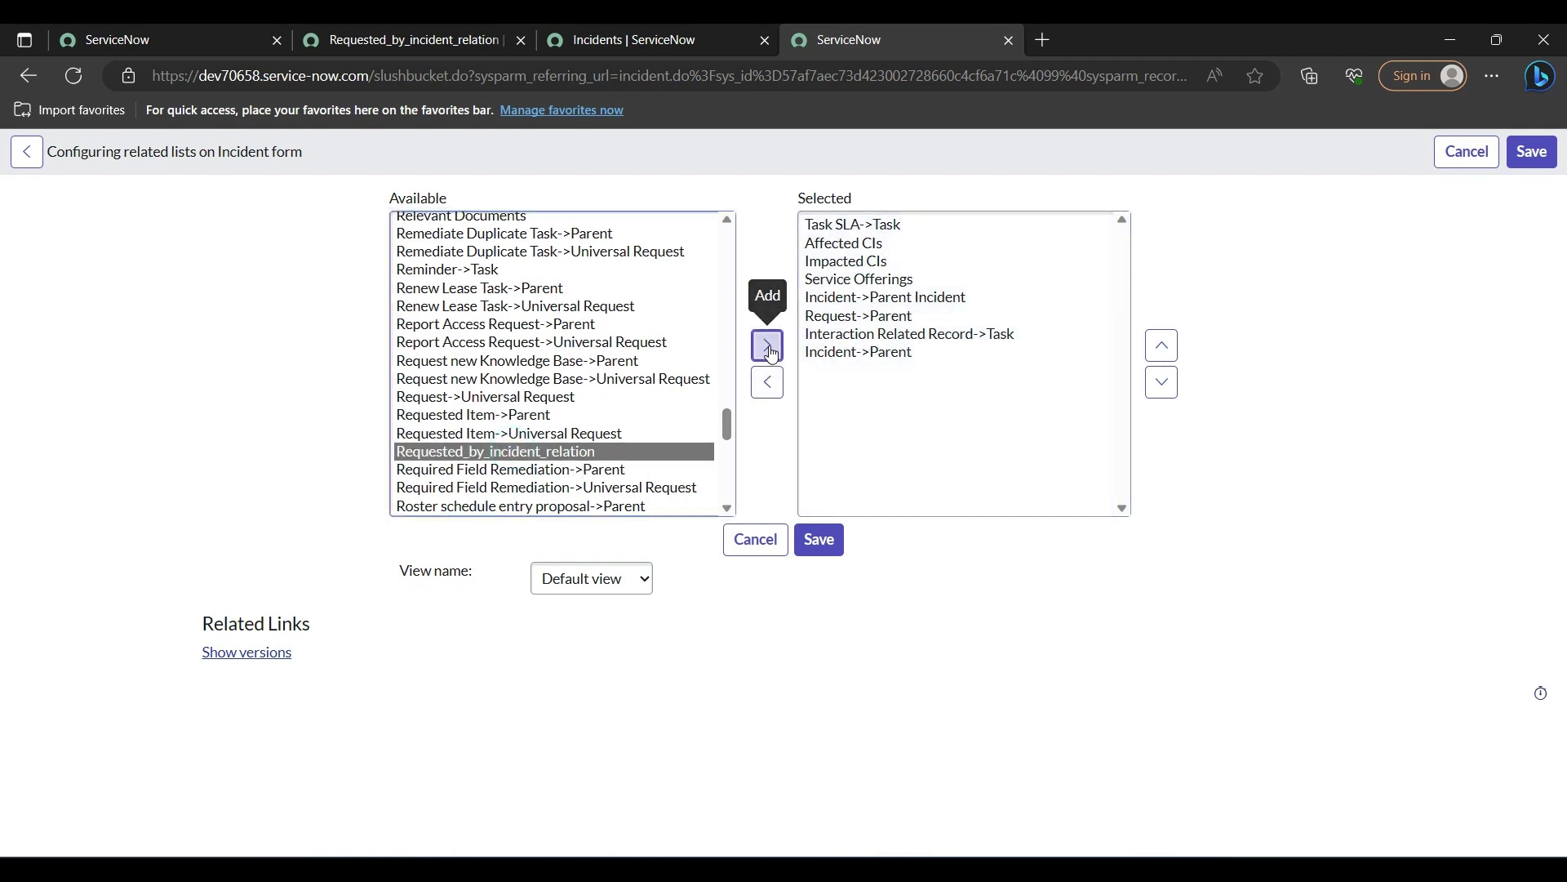
left_click(820, 549)
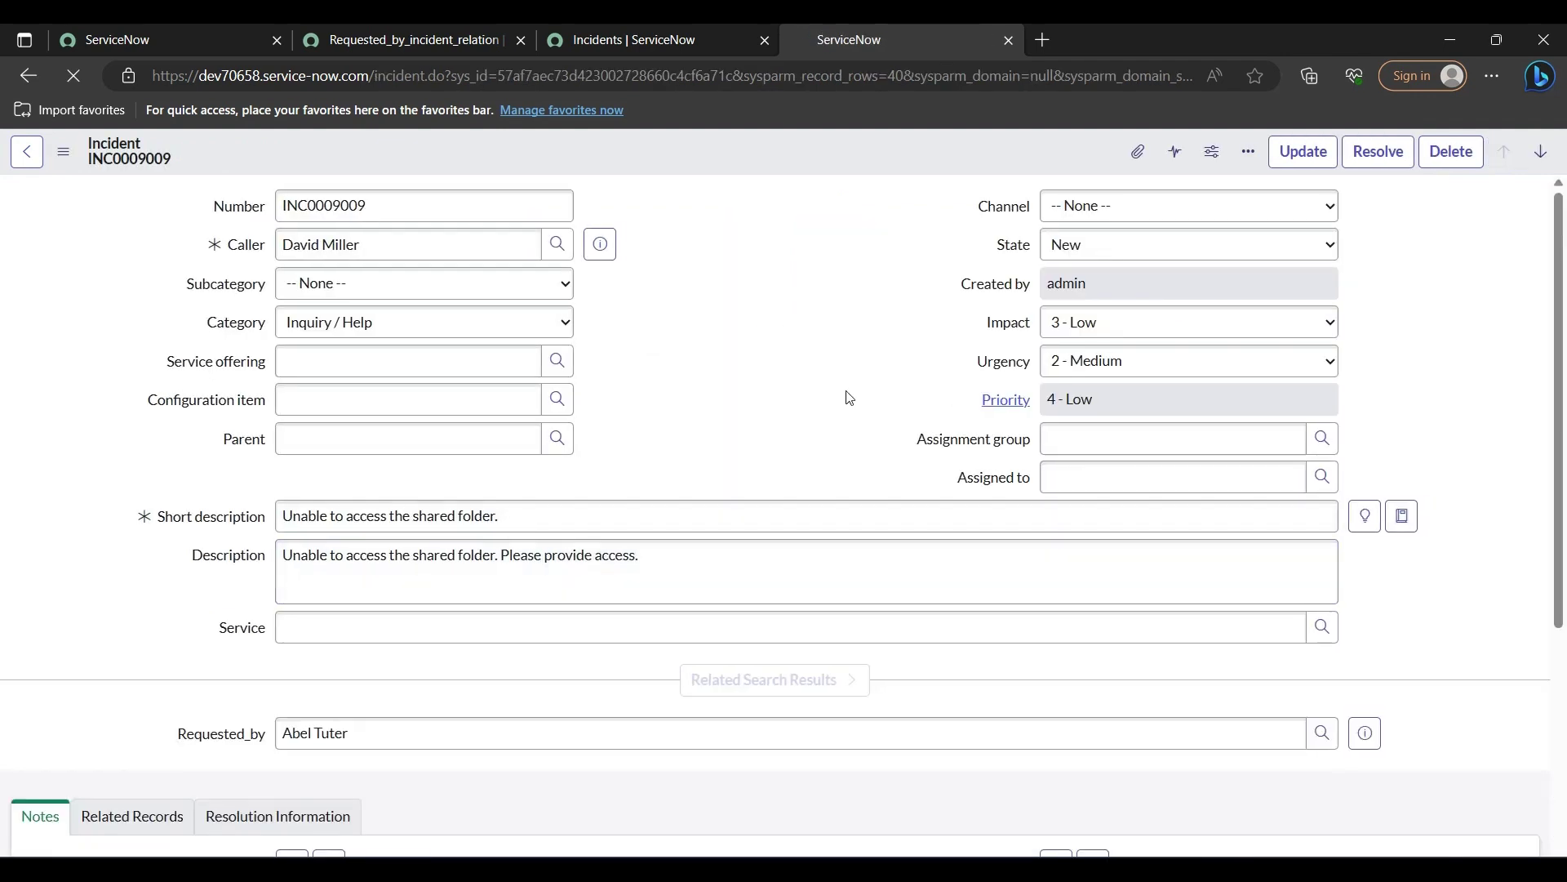
Step: Check that the Requested_by_incident_relation list on INC0009009 shows only INC0009009, then return to the incidents list
scroll(172, 588, "down", 3)
scroll(172, 587, "down", 1)
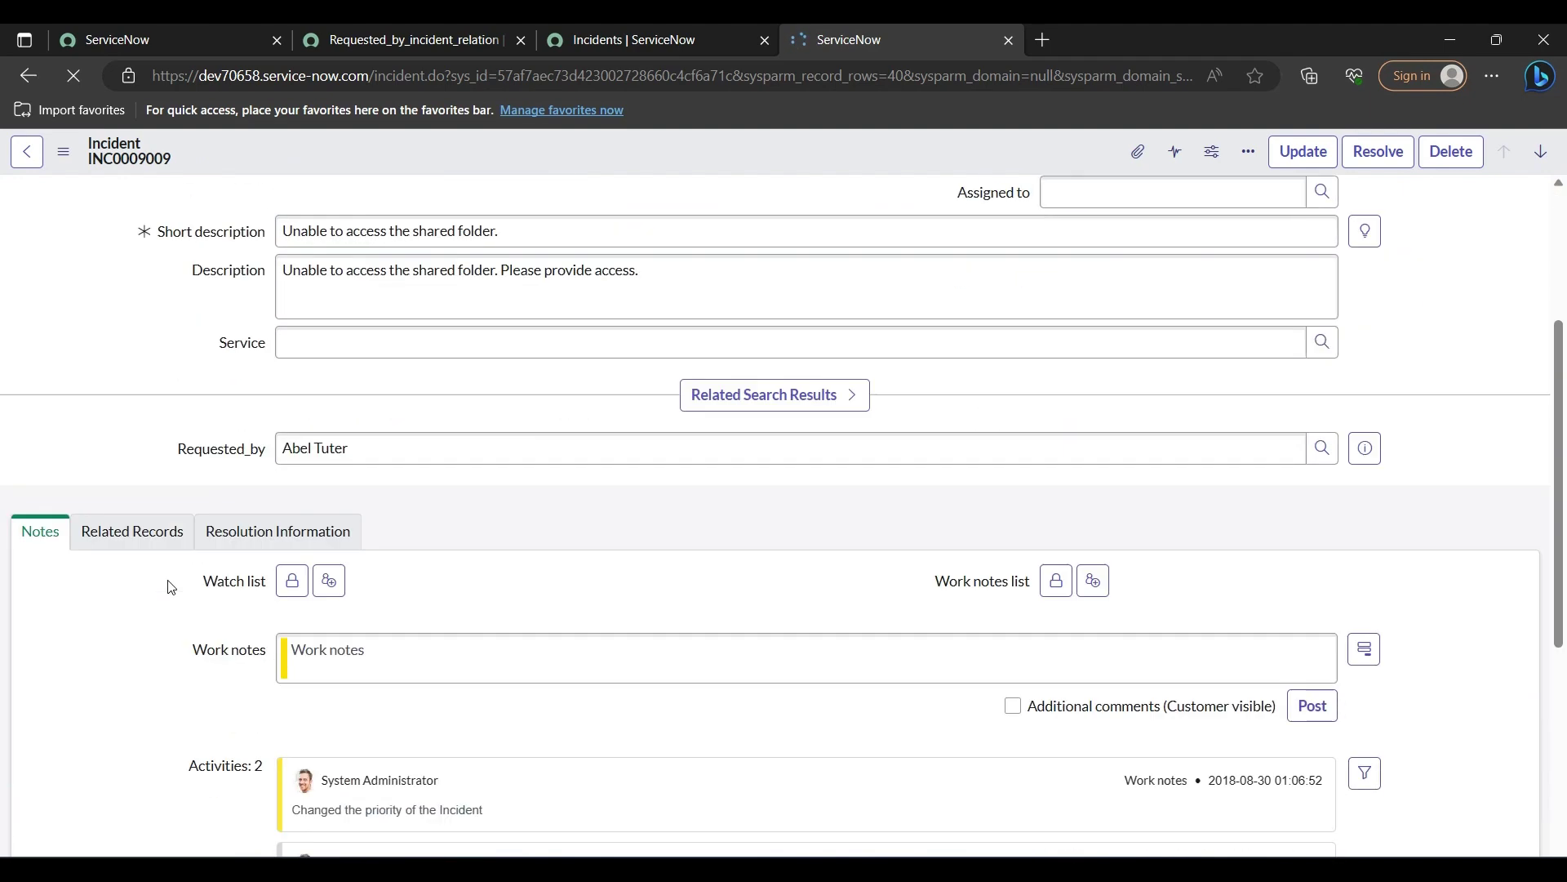
scroll(172, 588, "down", 3)
scroll(172, 587, "down", 4)
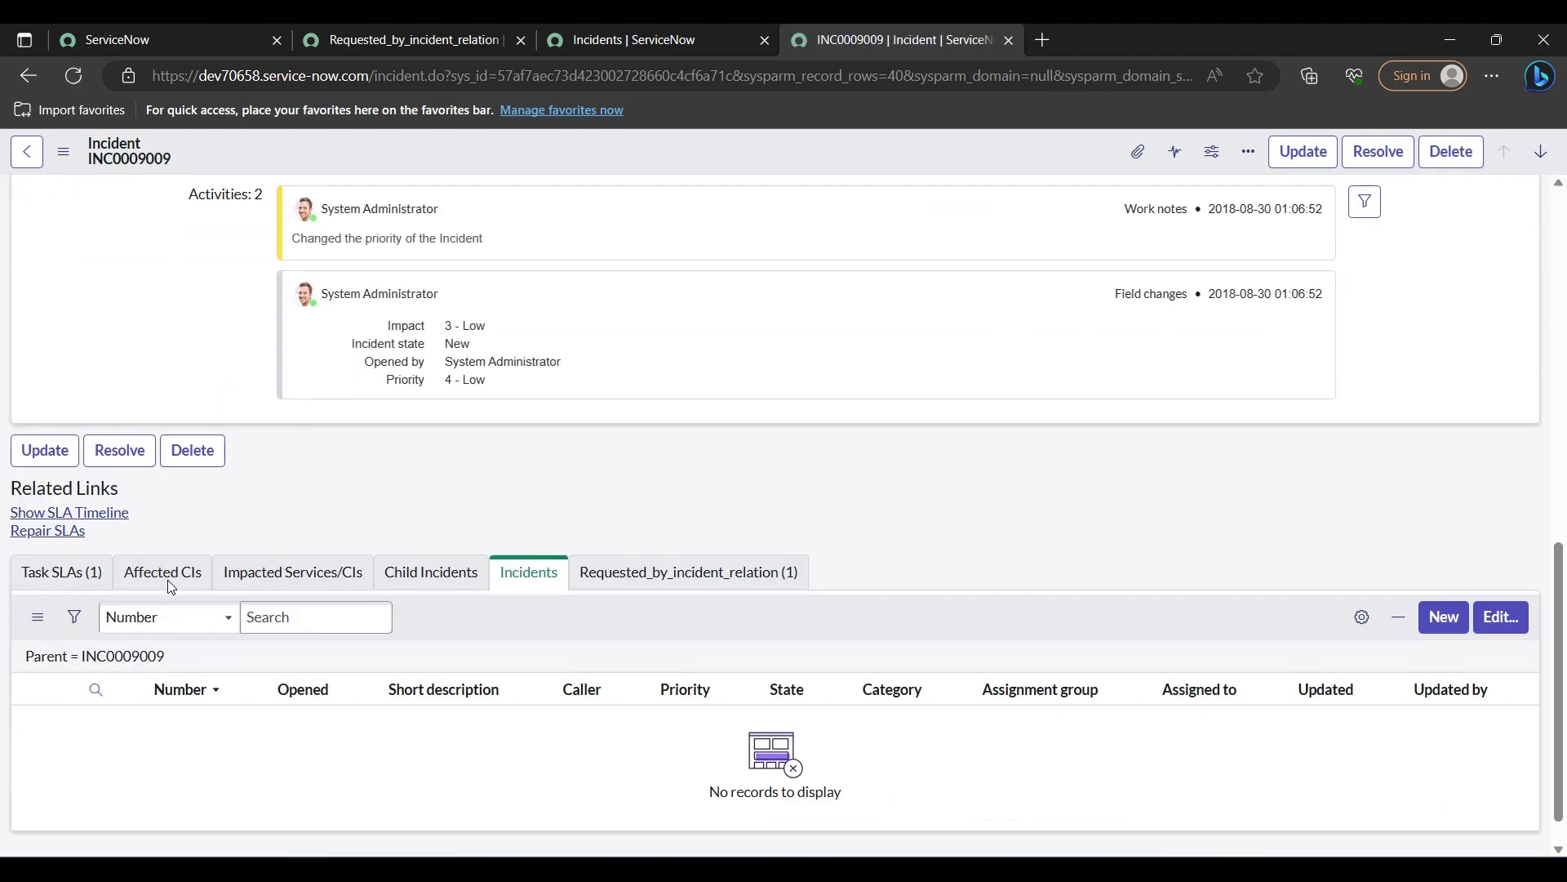
left_click(713, 584)
mouse_move(90, 735)
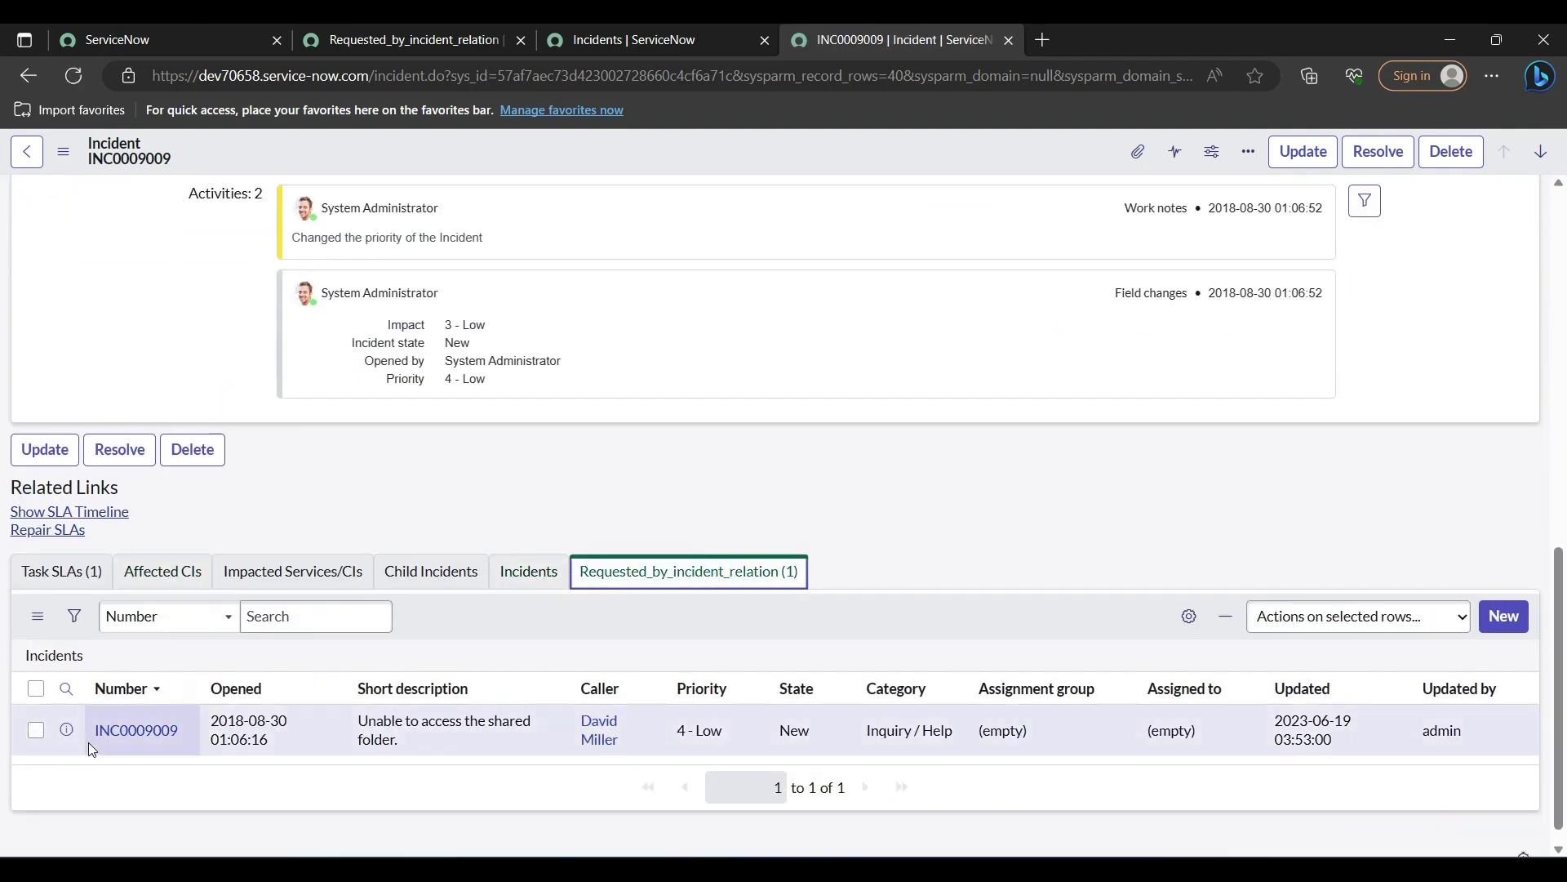
left_click_drag(91, 750, 217, 758)
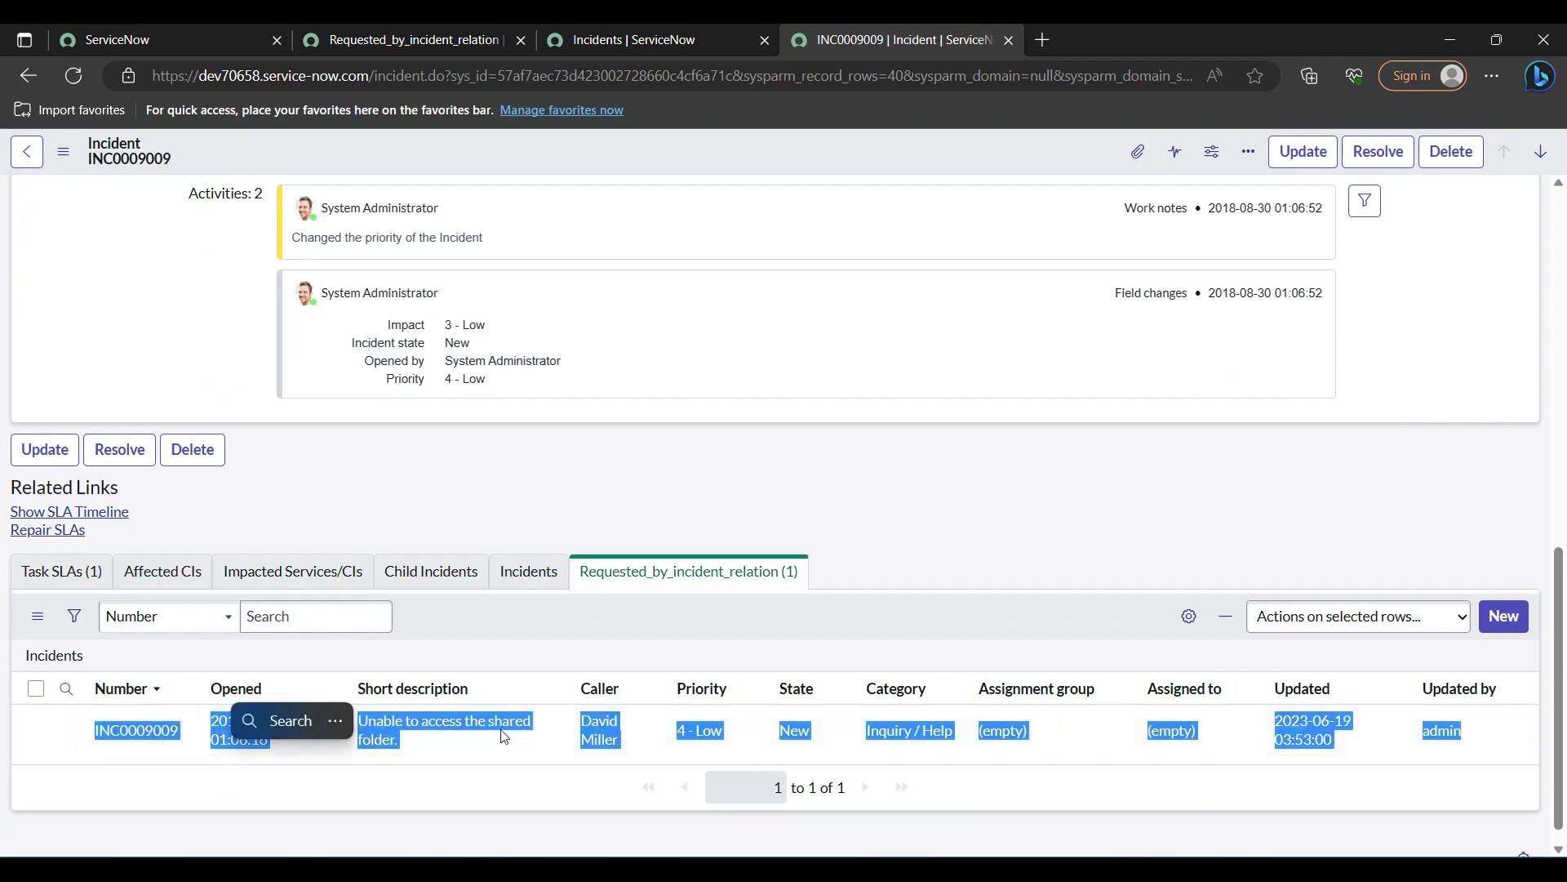
left_click(580, 758)
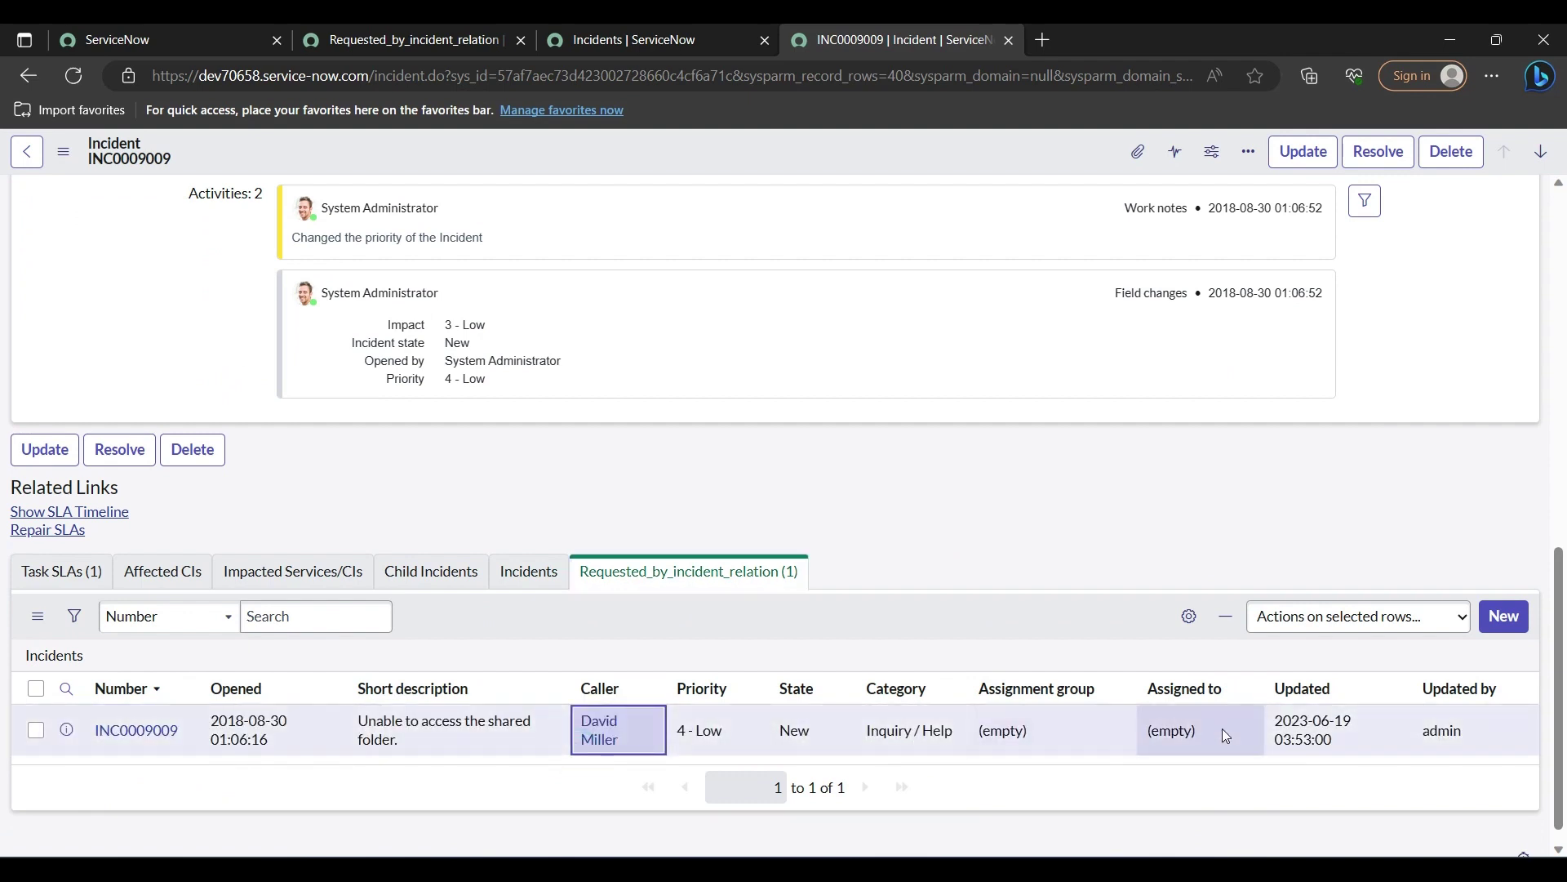
scroll(846, 486, "up", 5)
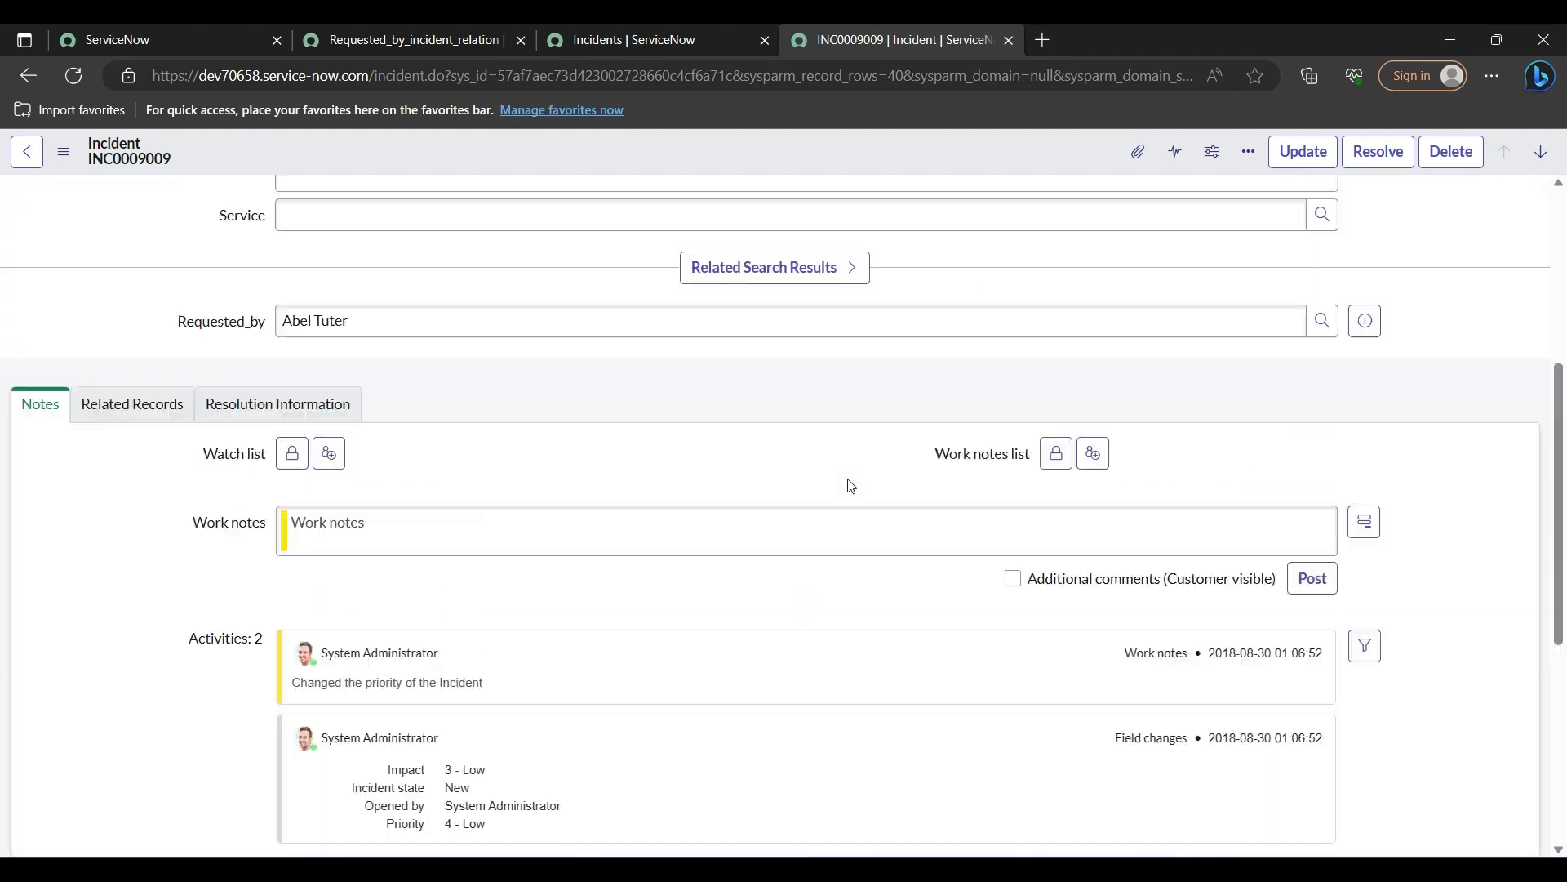
scroll(846, 485, "up", 5)
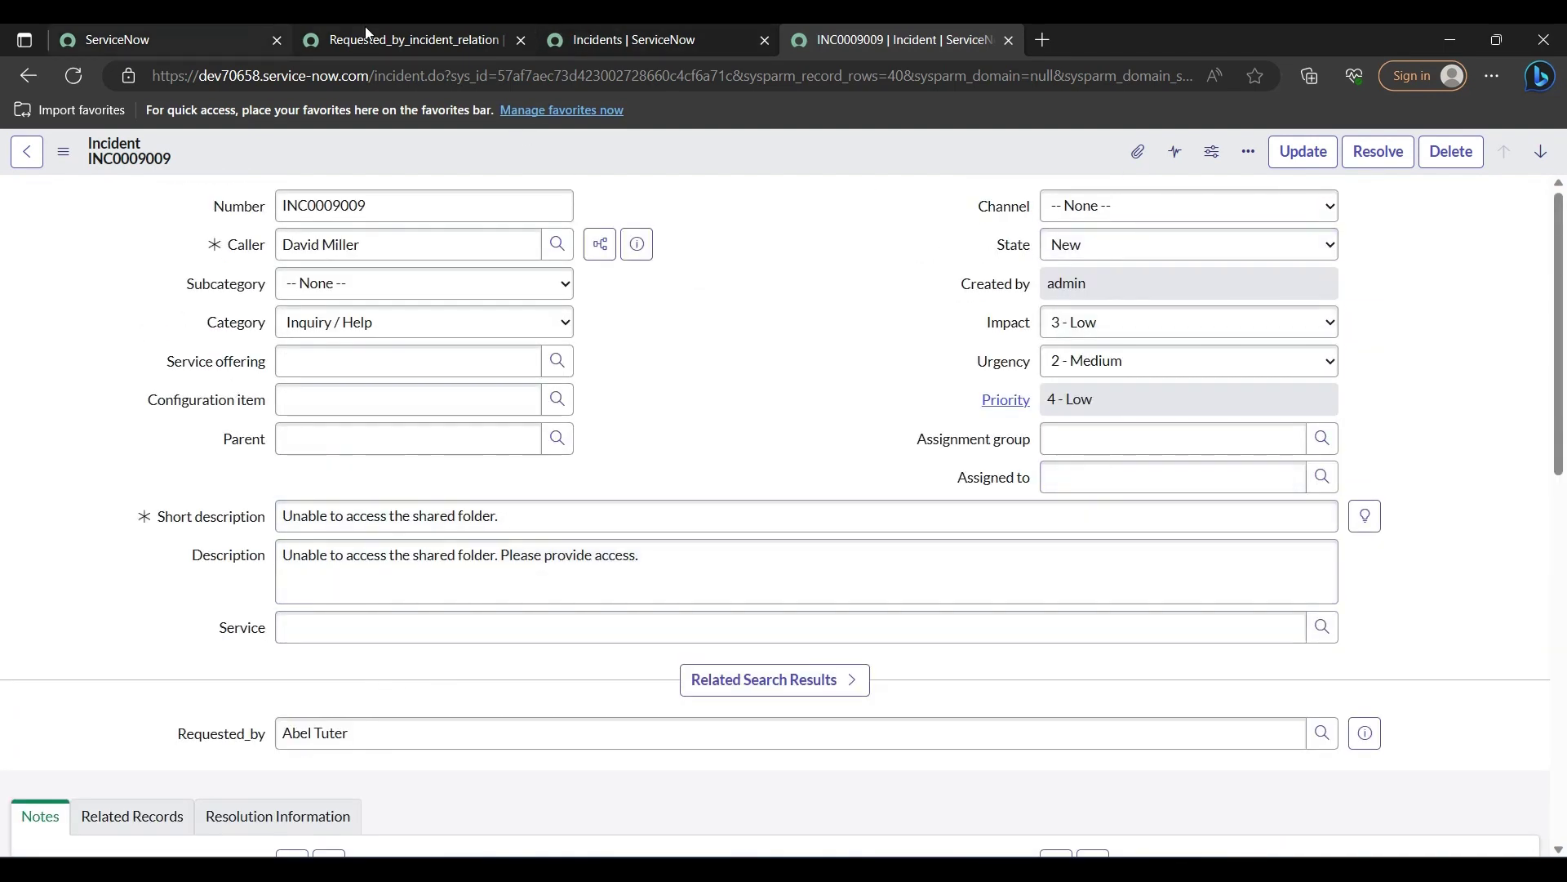
left_click(212, 28)
left_click(665, 36)
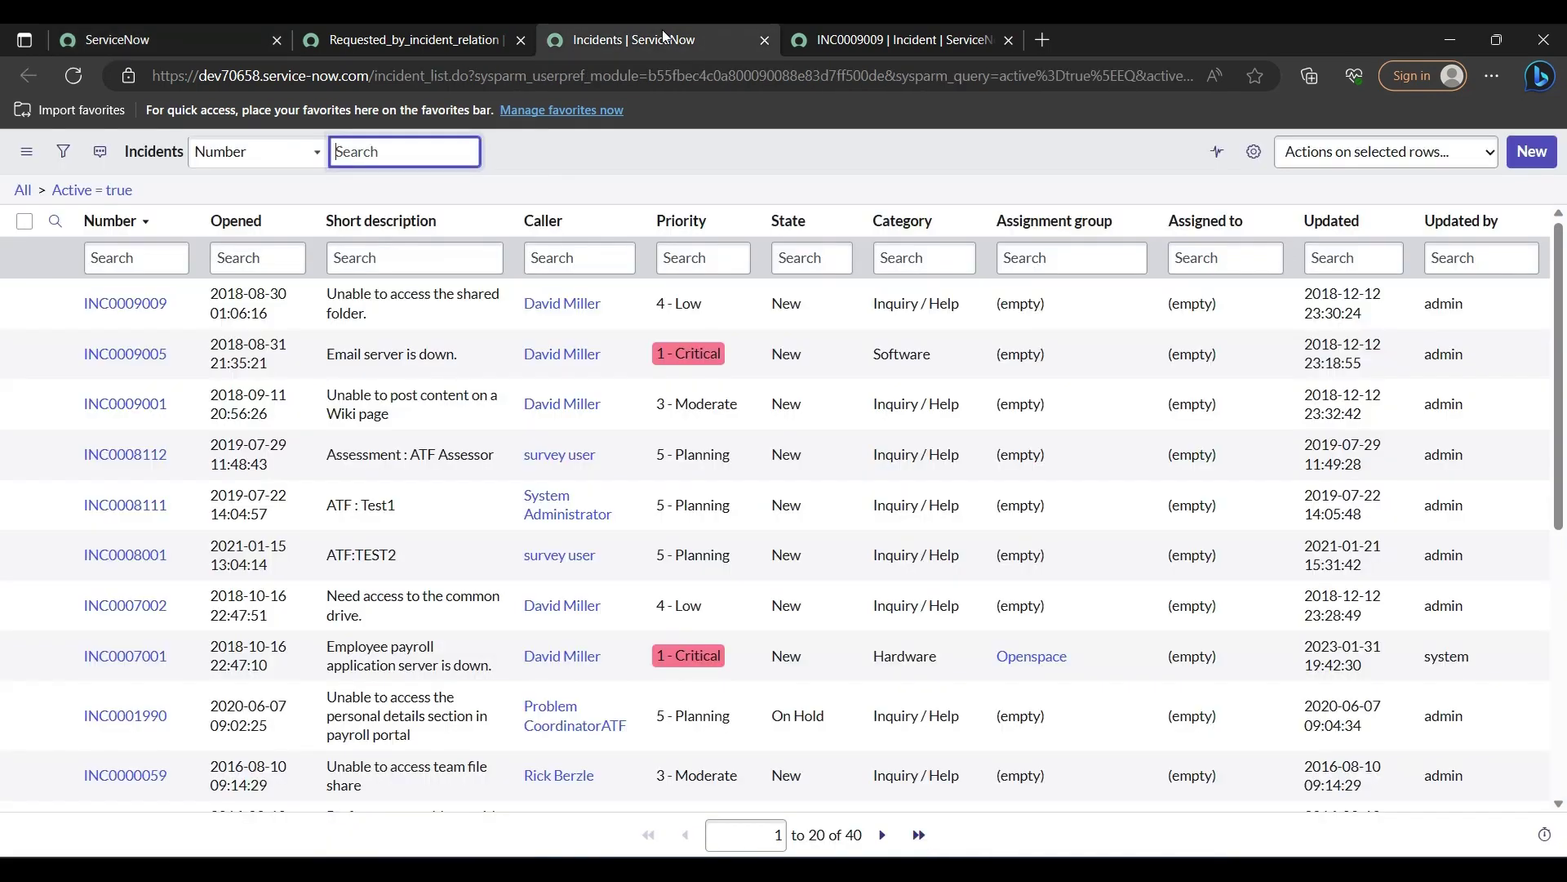
left_click(1516, 154)
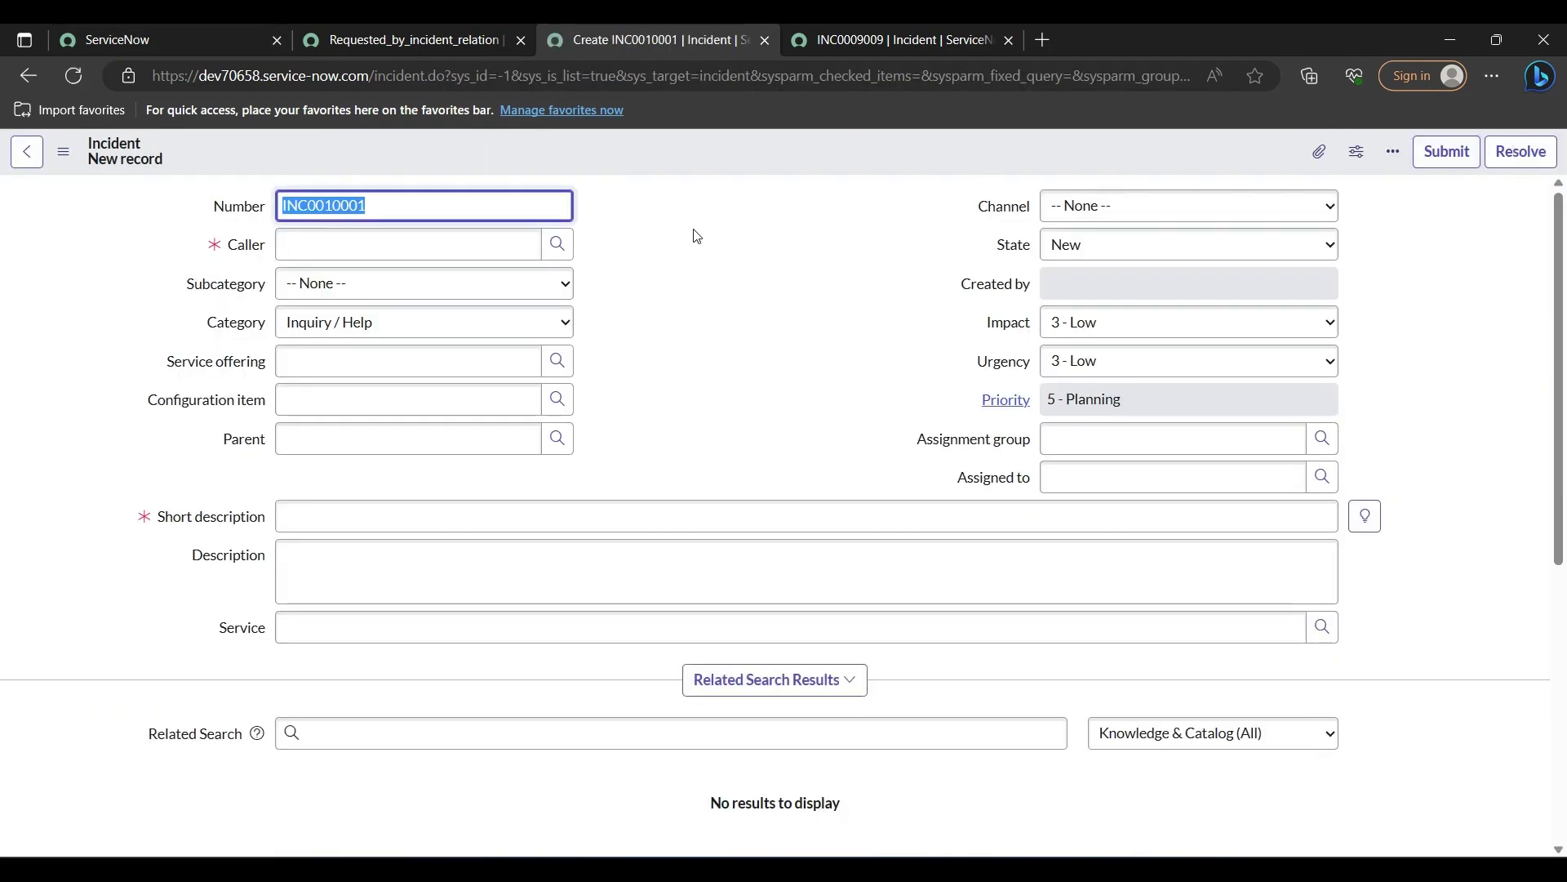
left_click(576, 243)
left_click(557, 245)
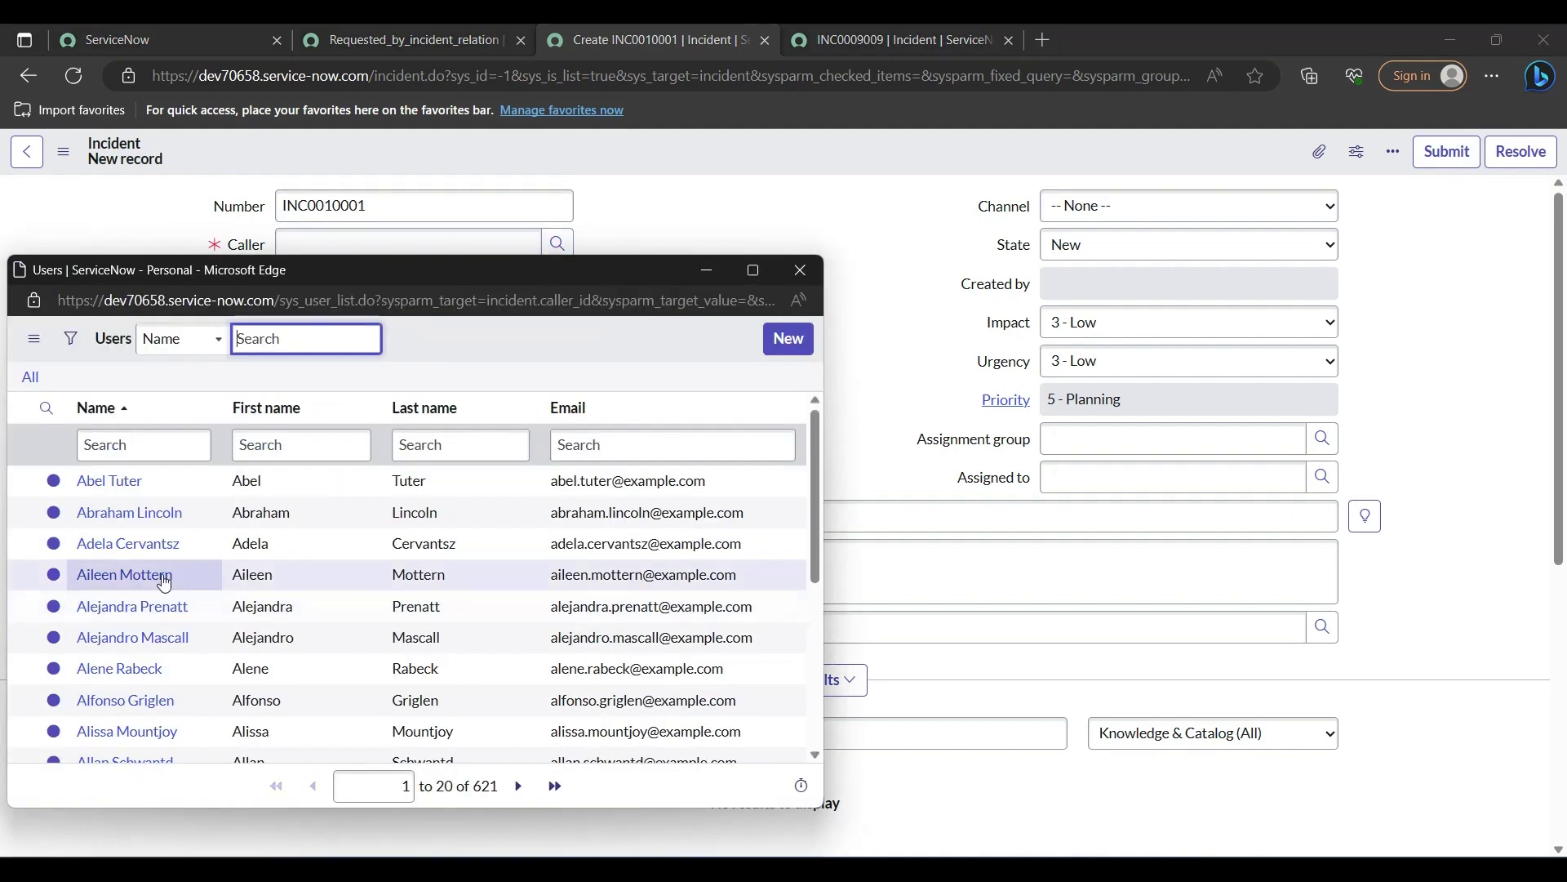
left_click(122, 604)
left_click(342, 518)
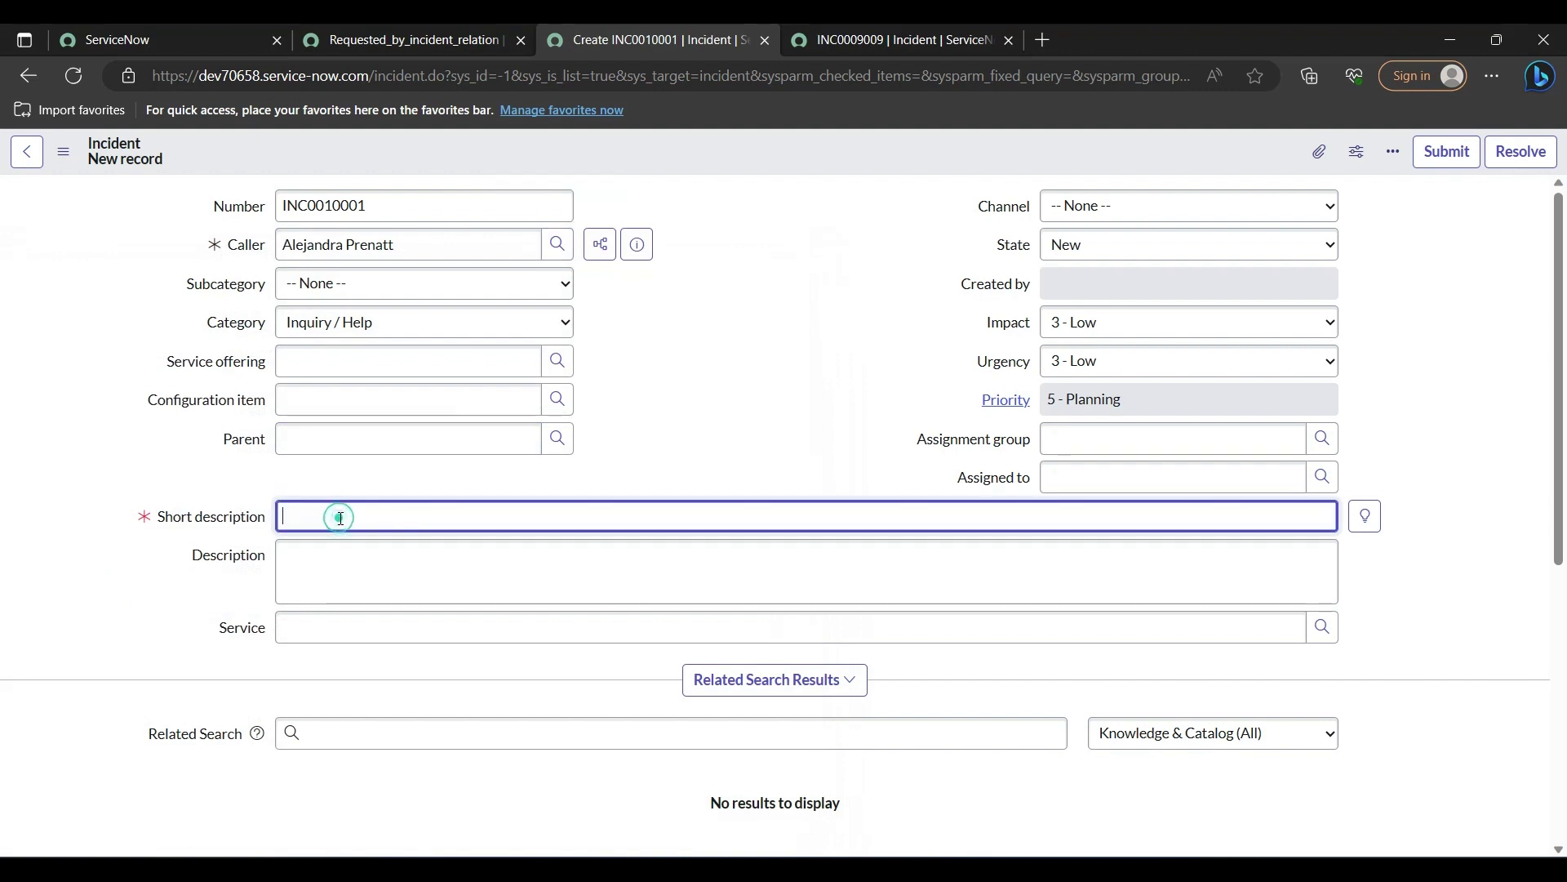
type("testing")
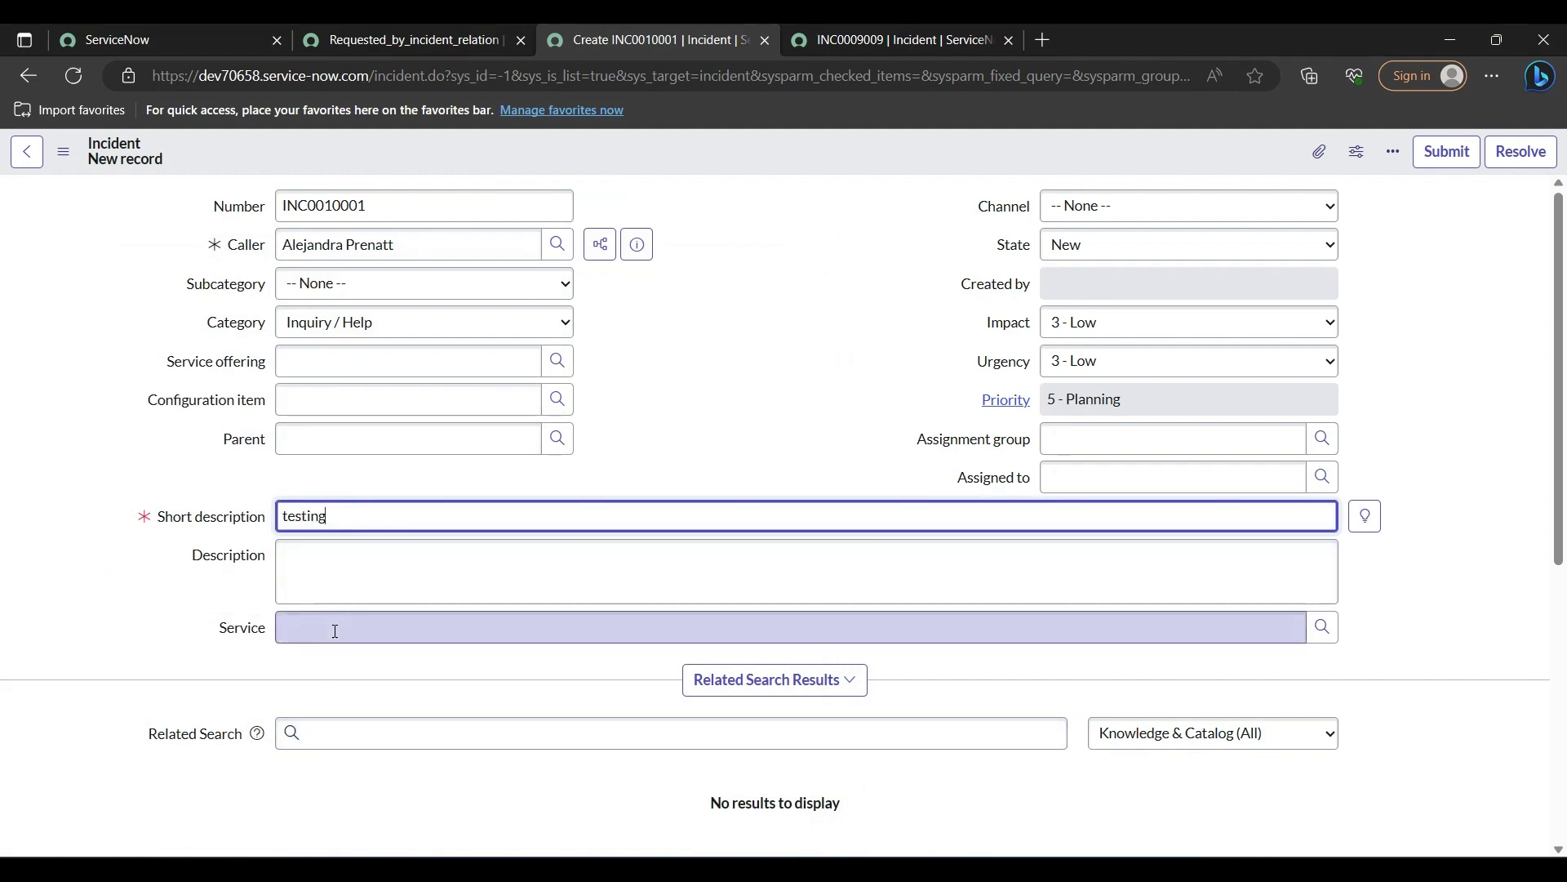
Step: Save the new incident from the form header's context menu
scroll(336, 631, "down", 1)
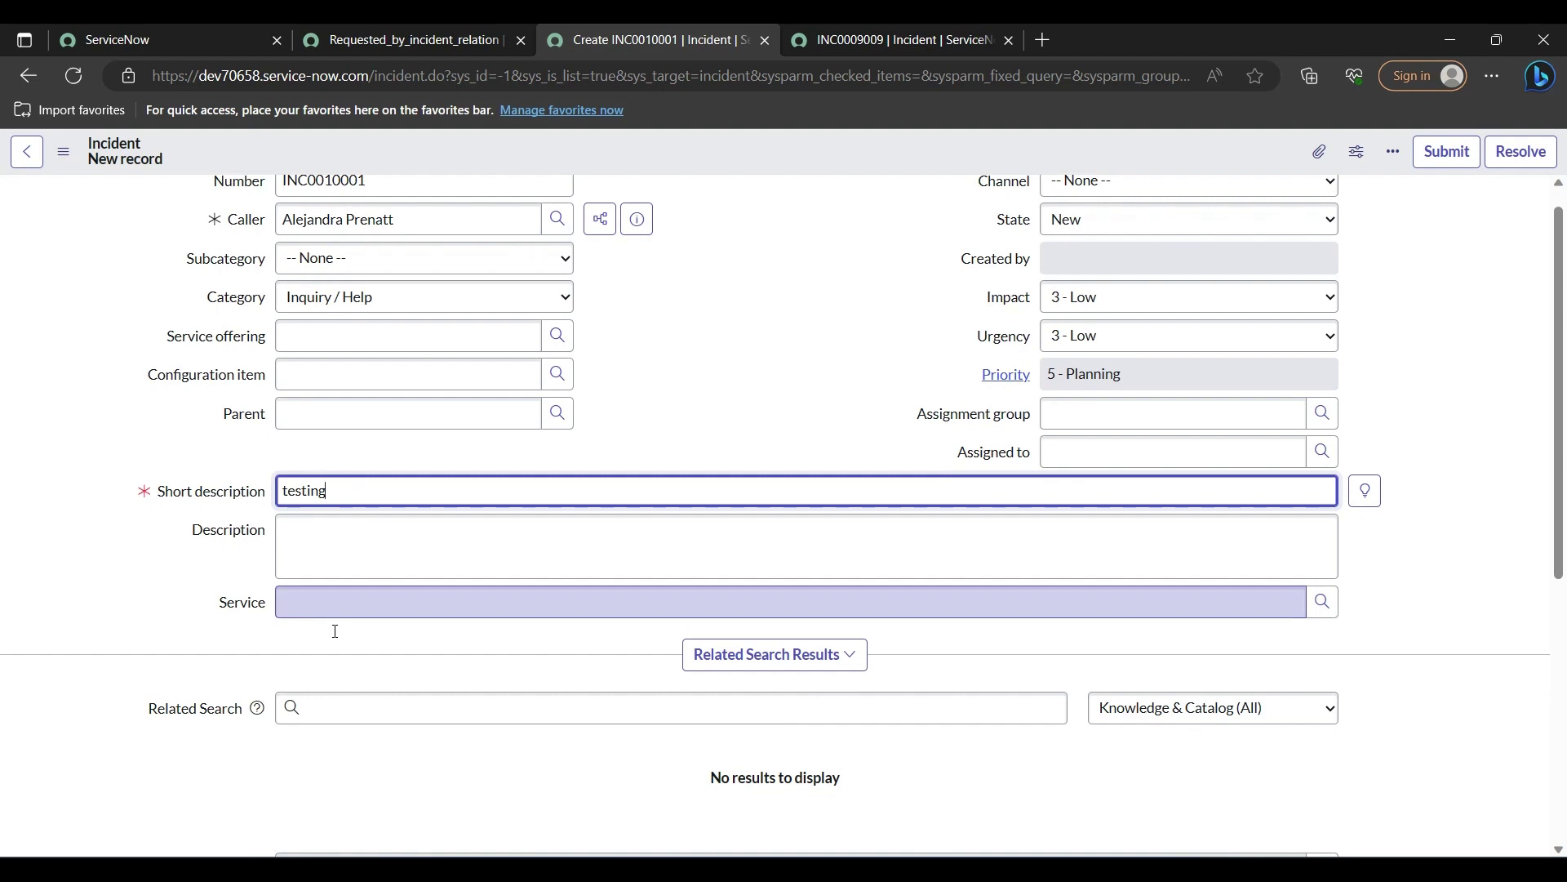
scroll(336, 631, "up", 1)
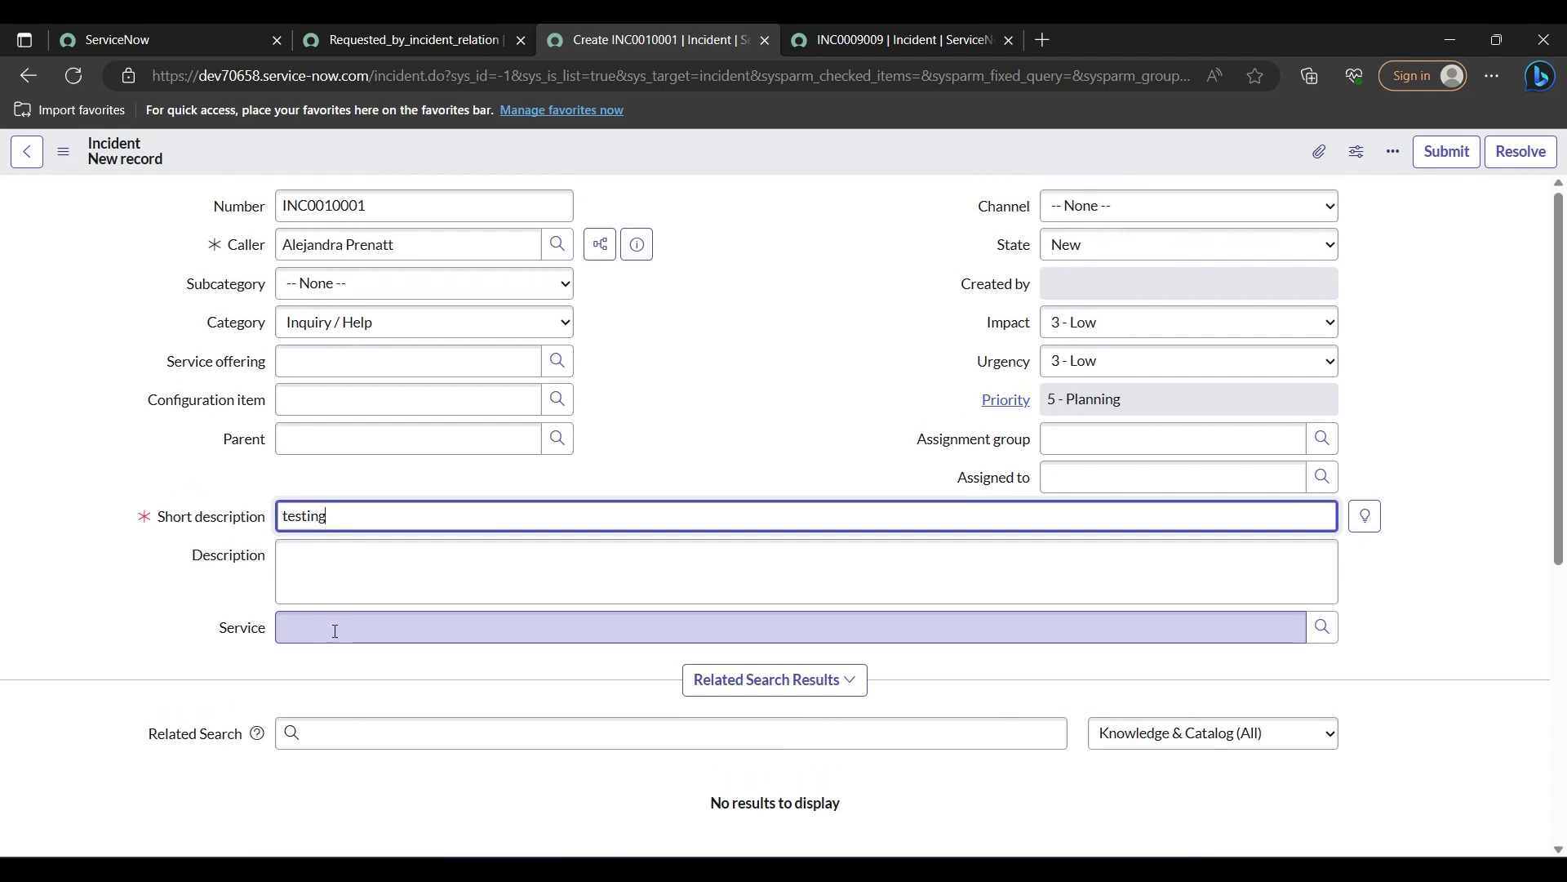
scroll(336, 631, "down", 1)
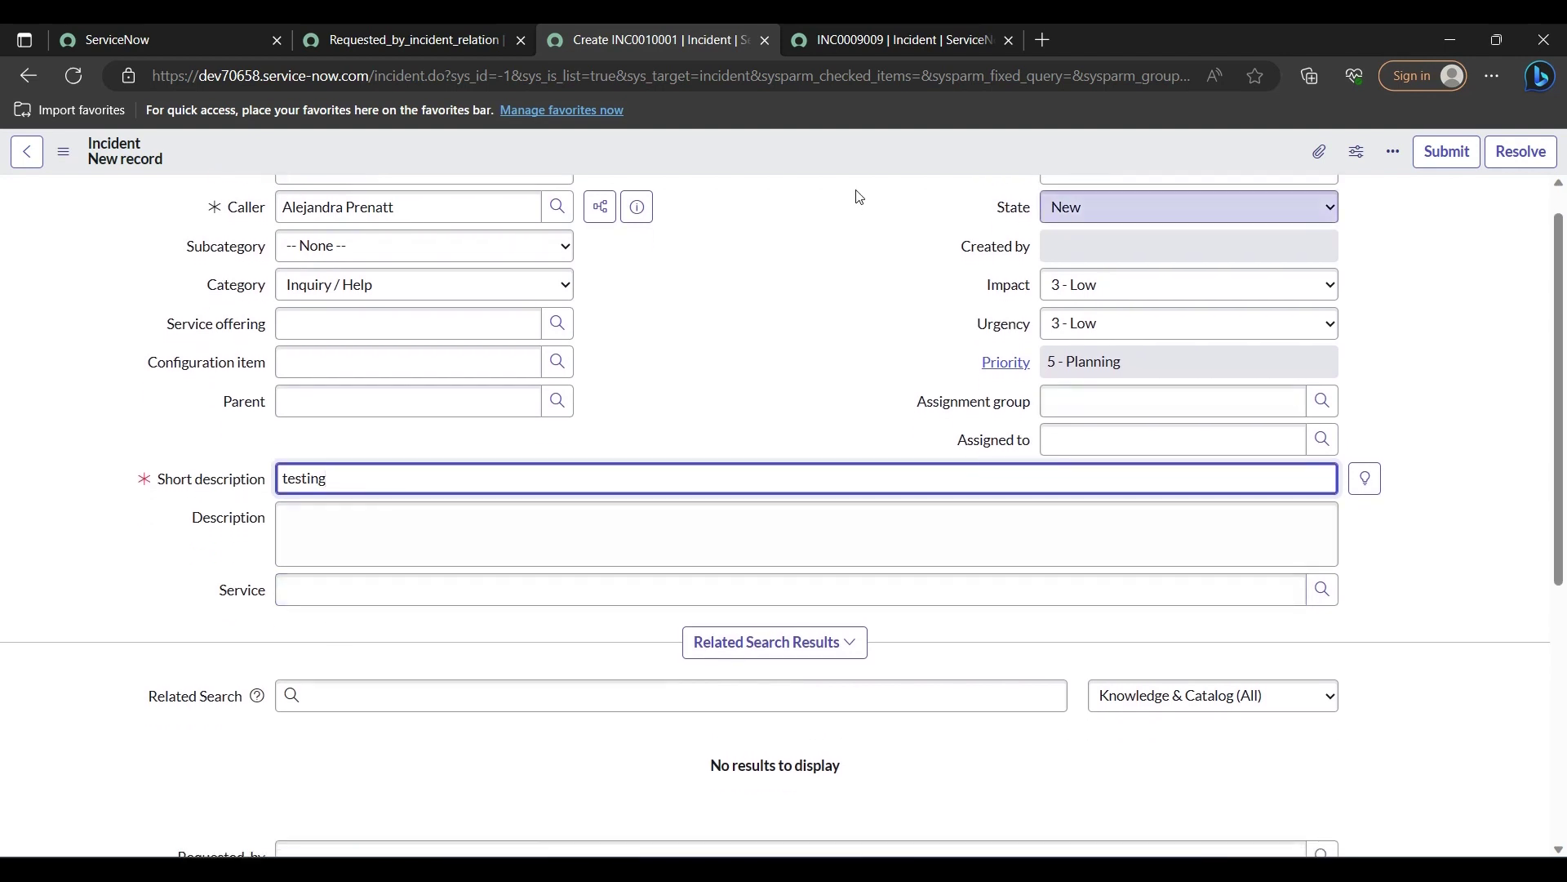
right_click(795, 147)
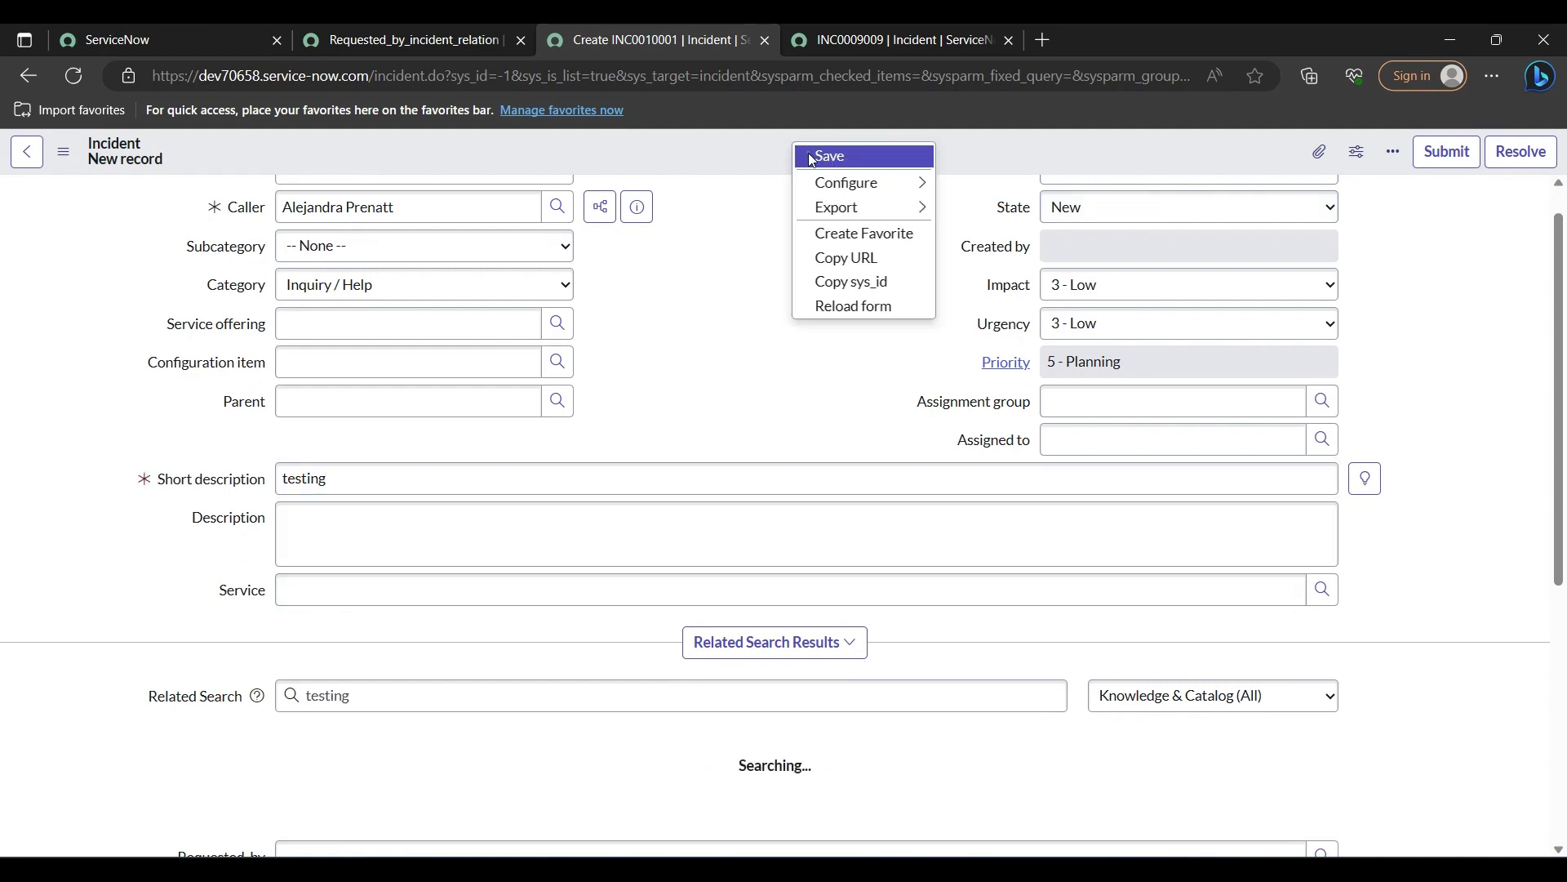
left_click(812, 155)
Step: Set Requested_by to Abel Tuter and save the incident again
scroll(574, 491, "down", 3)
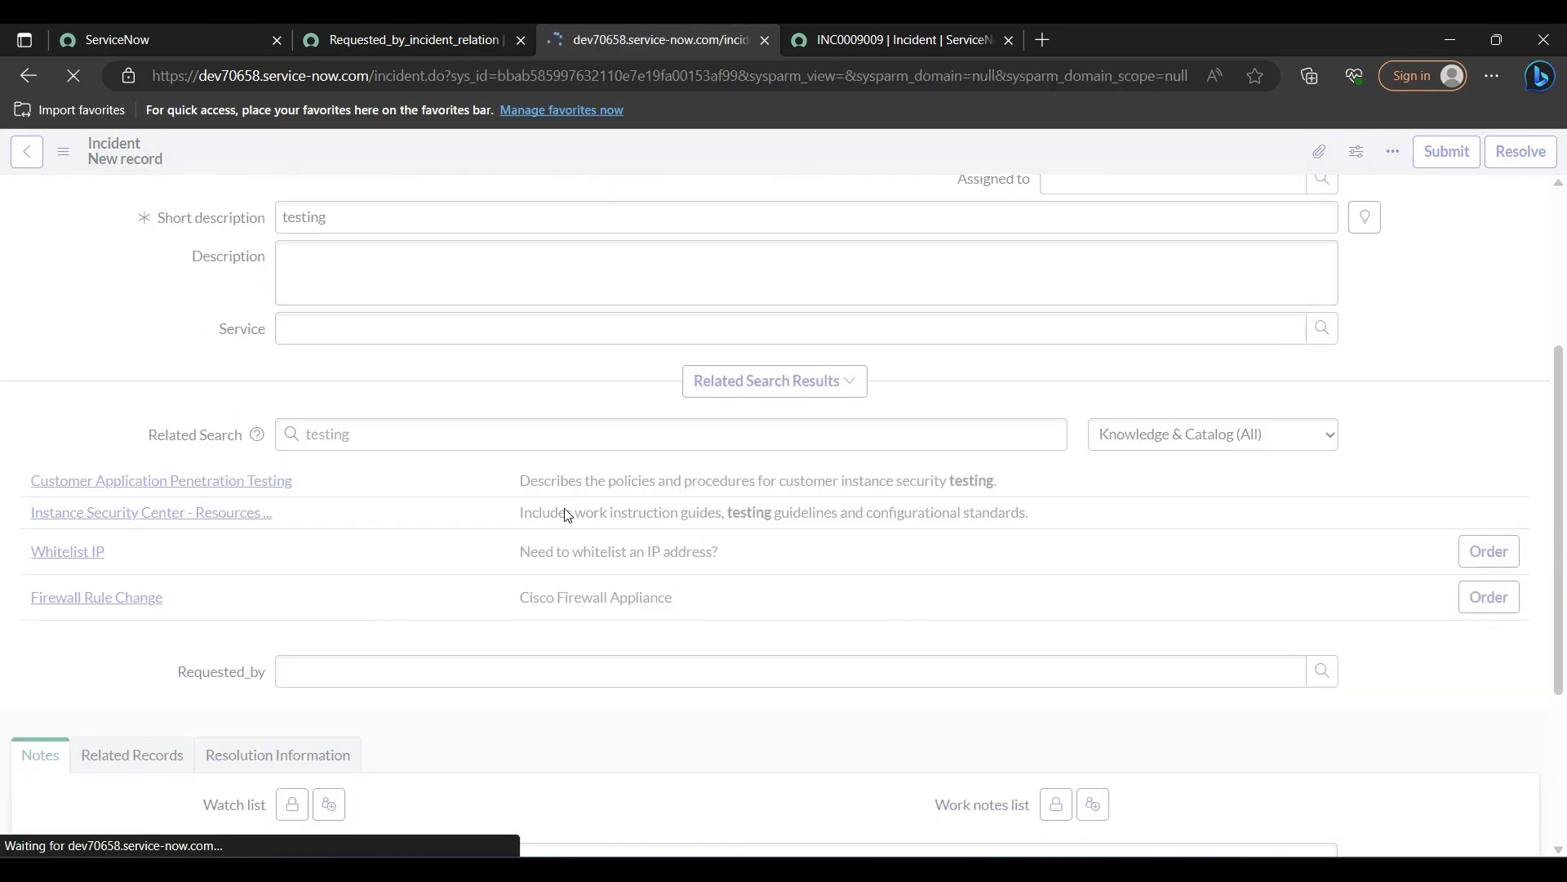
scroll(571, 502, "down", 2)
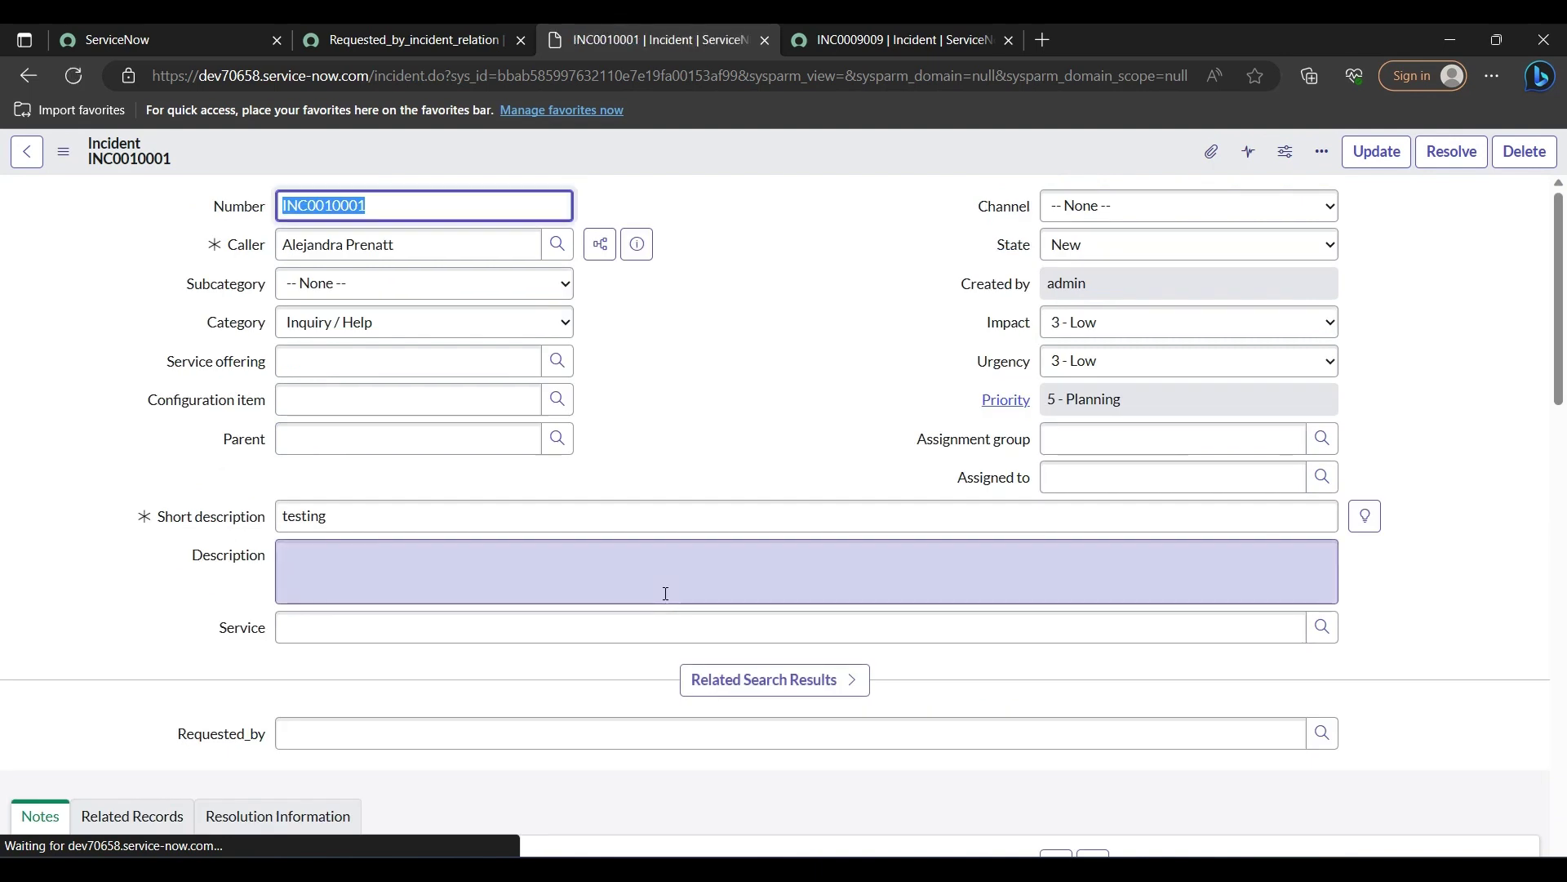
left_click(666, 592)
scroll(668, 600, "down", 2)
left_click(542, 552)
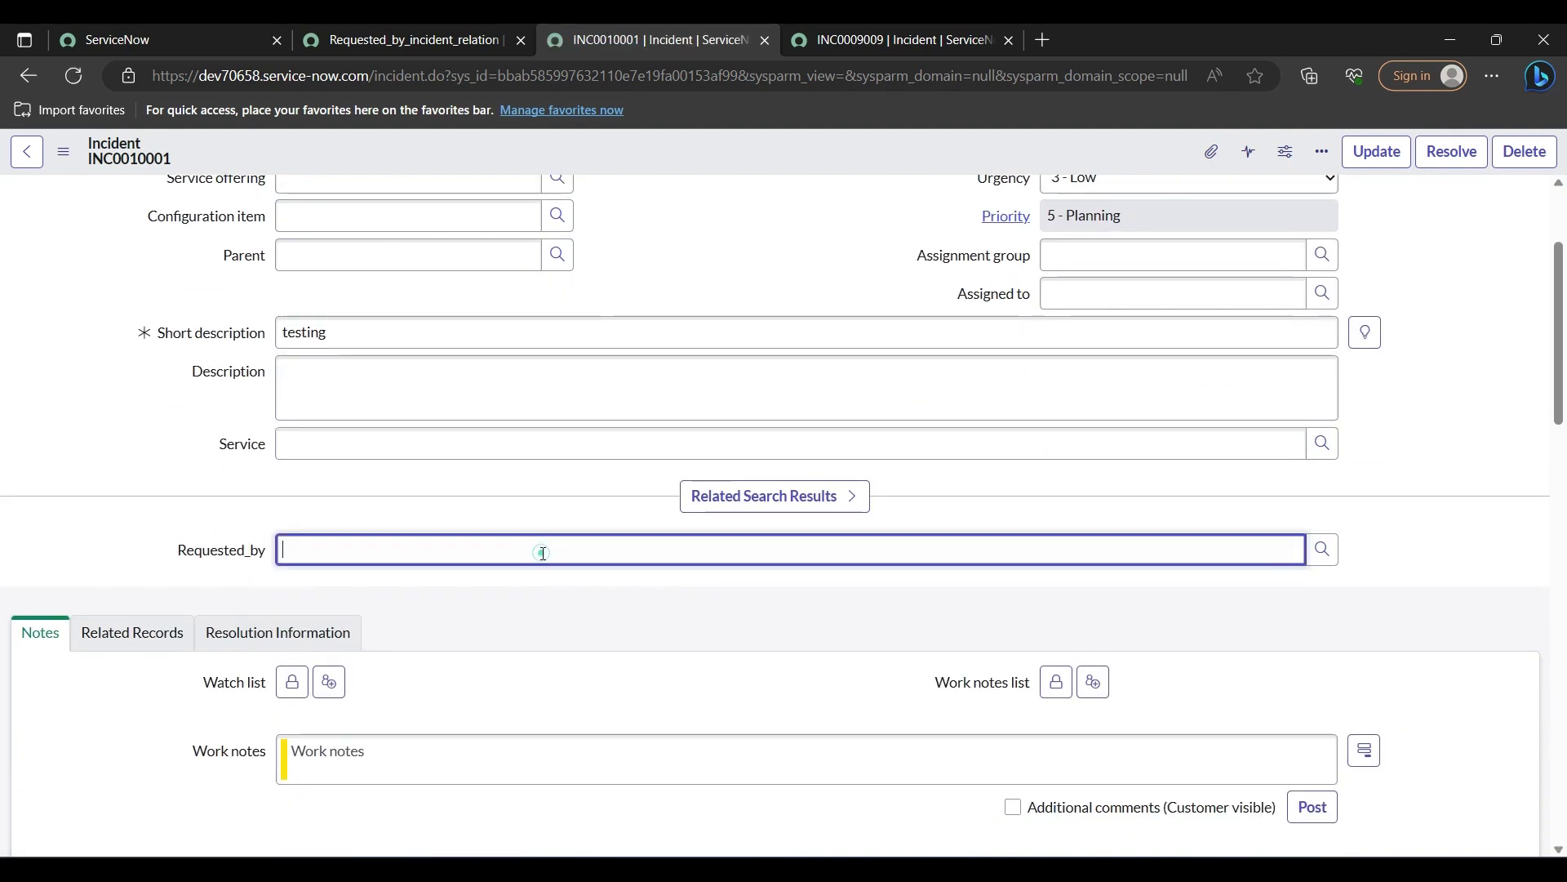
type("abel")
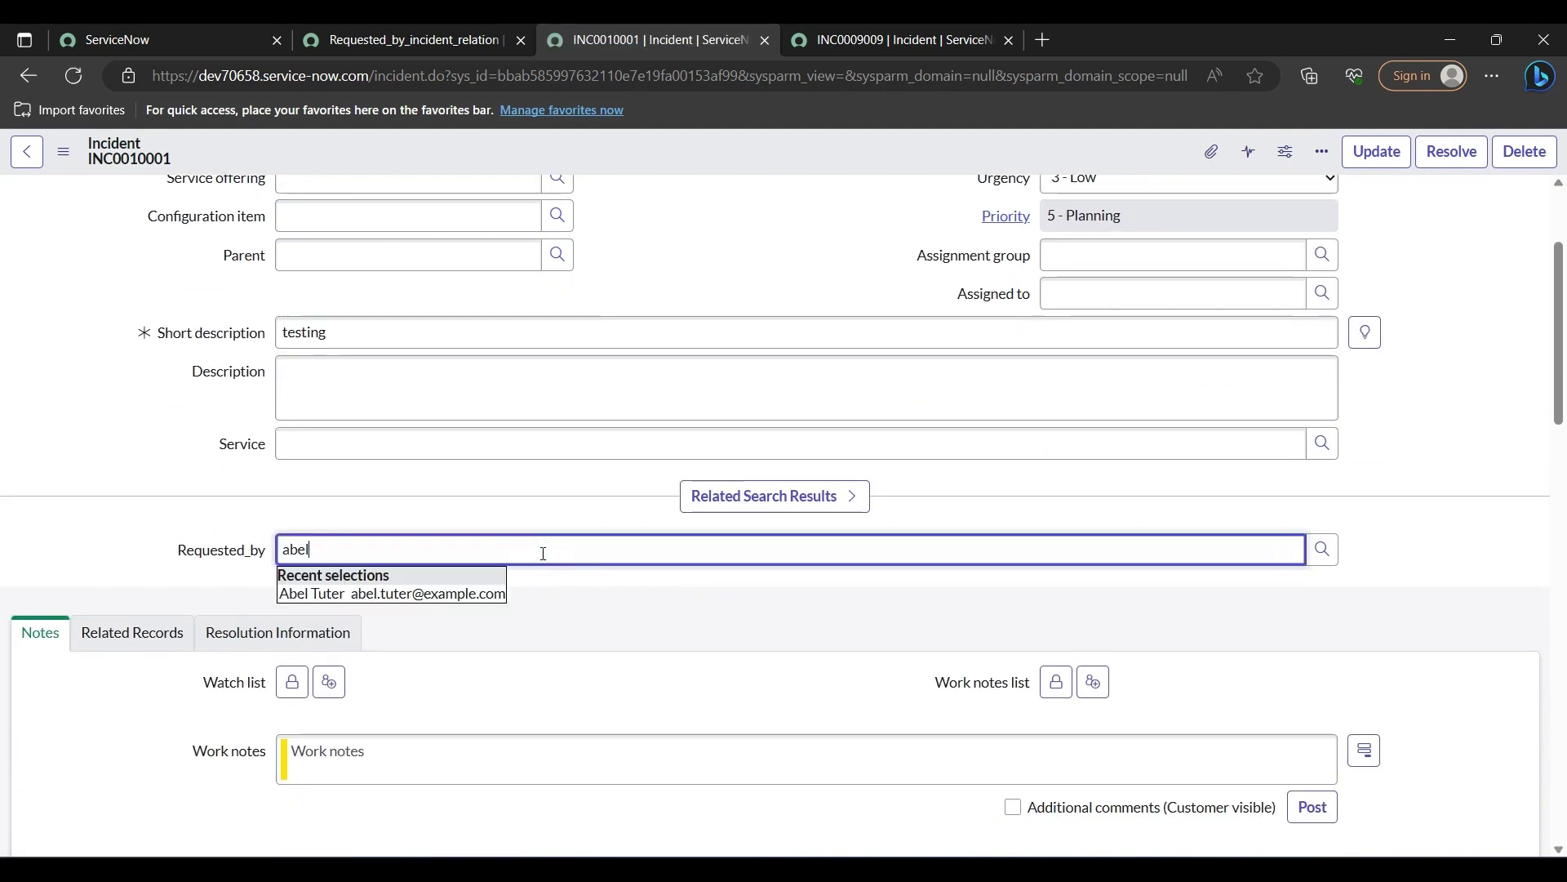
left_click(366, 593)
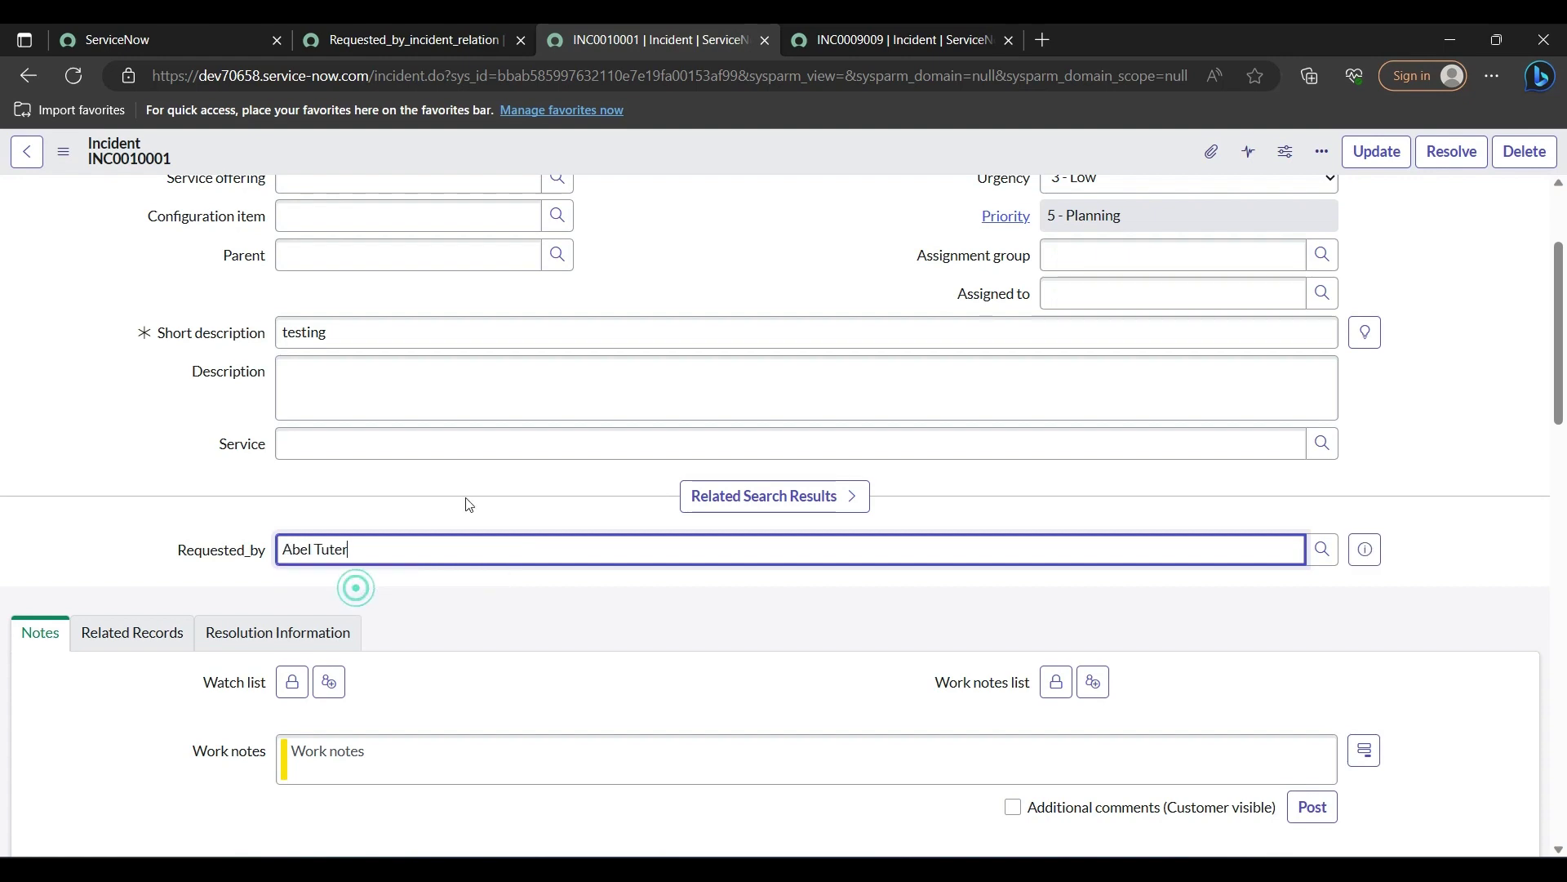
right_click(622, 167)
left_click(639, 176)
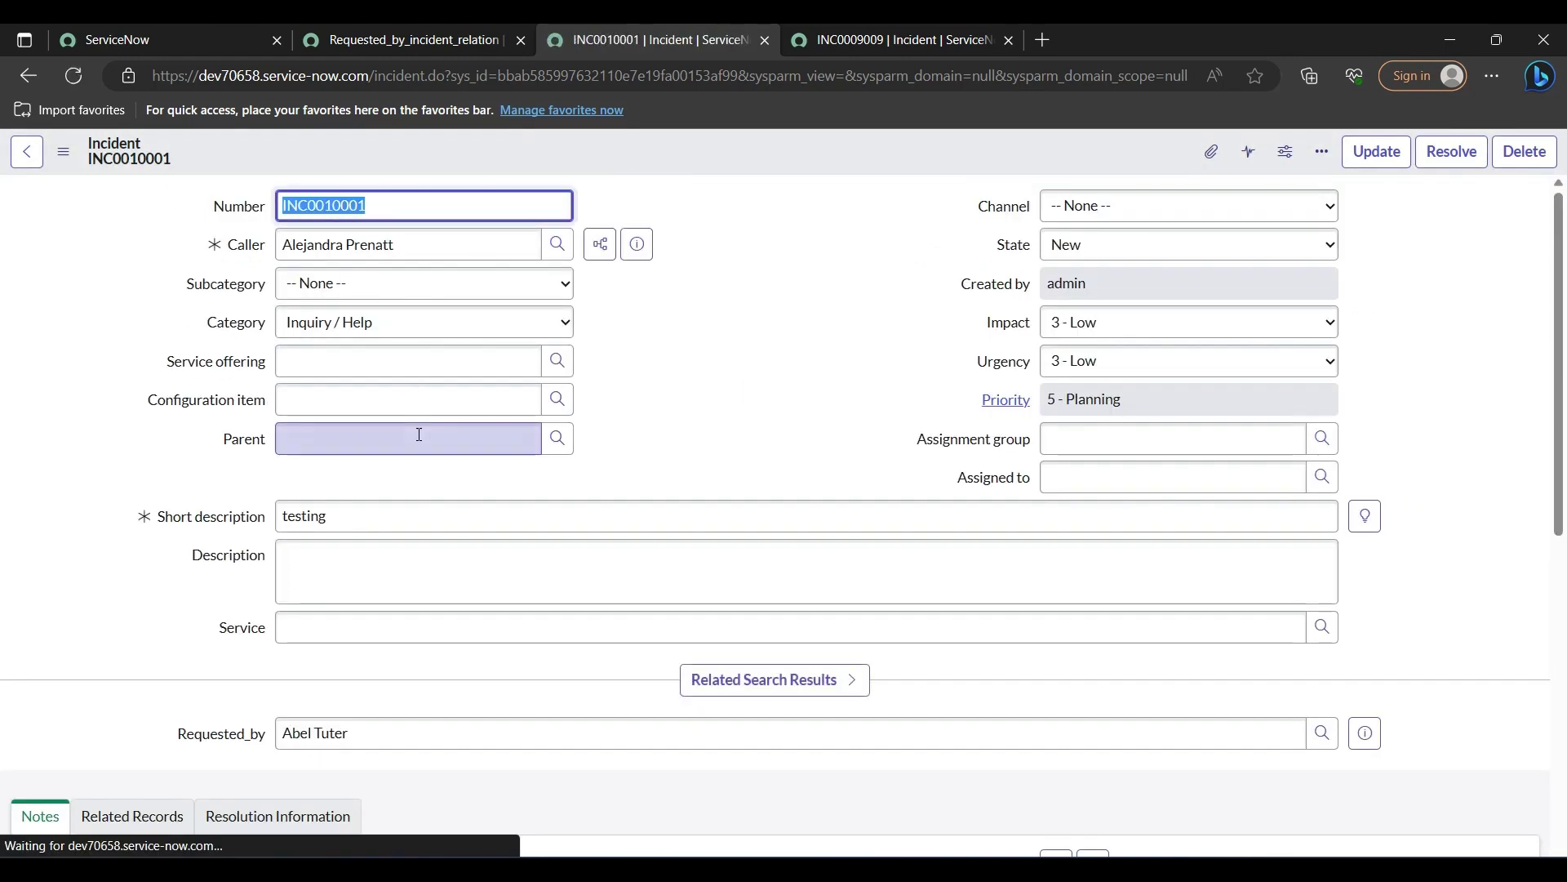
scroll(421, 440, "down", 4)
scroll(421, 440, "down", 5)
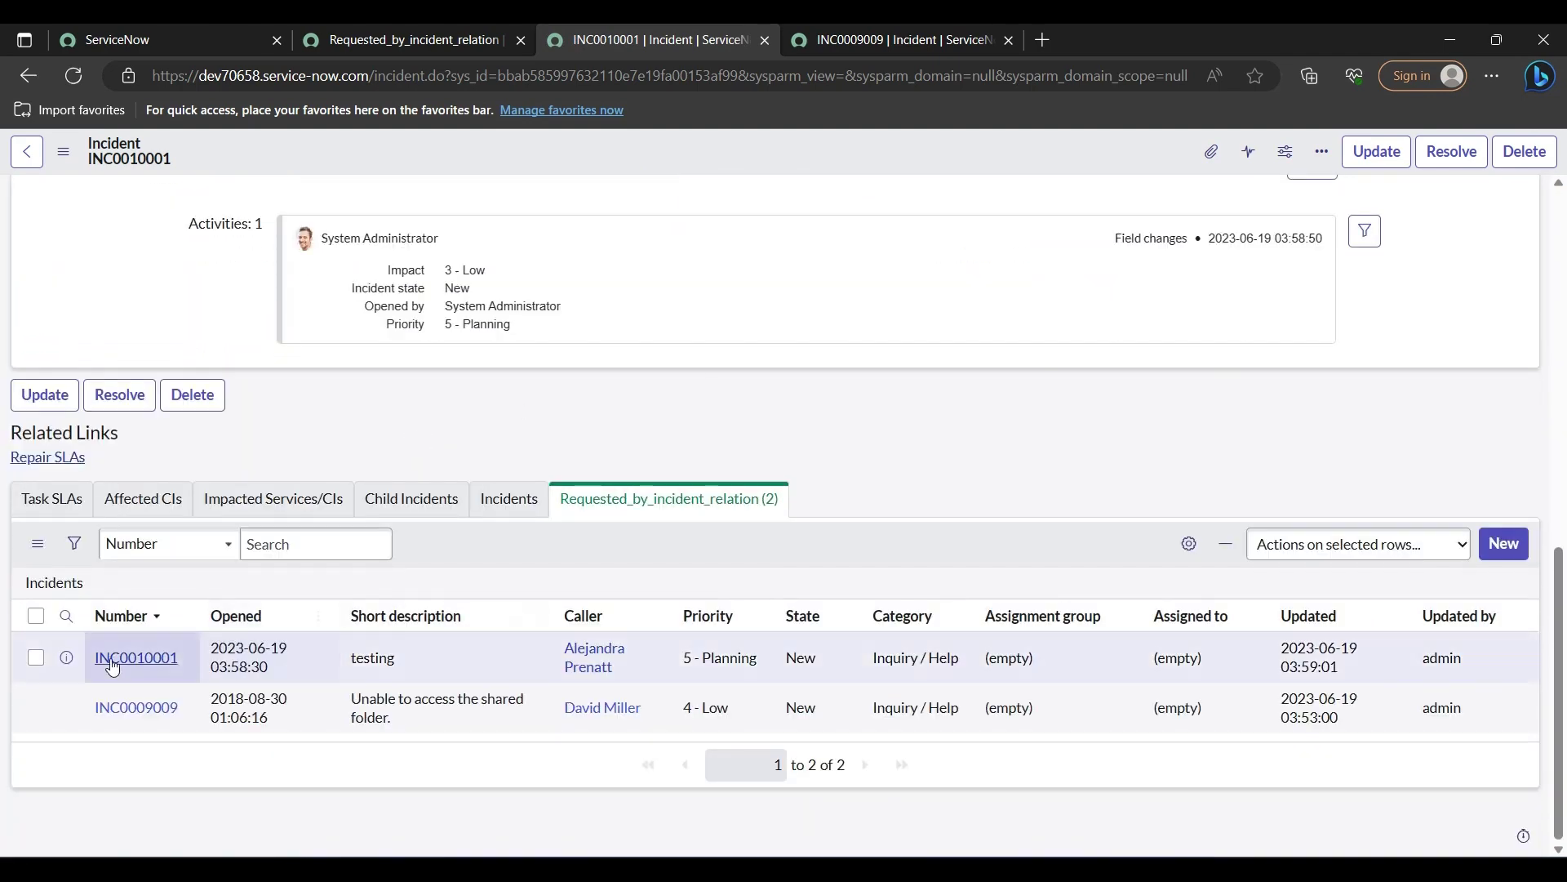
mouse_move(228, 664)
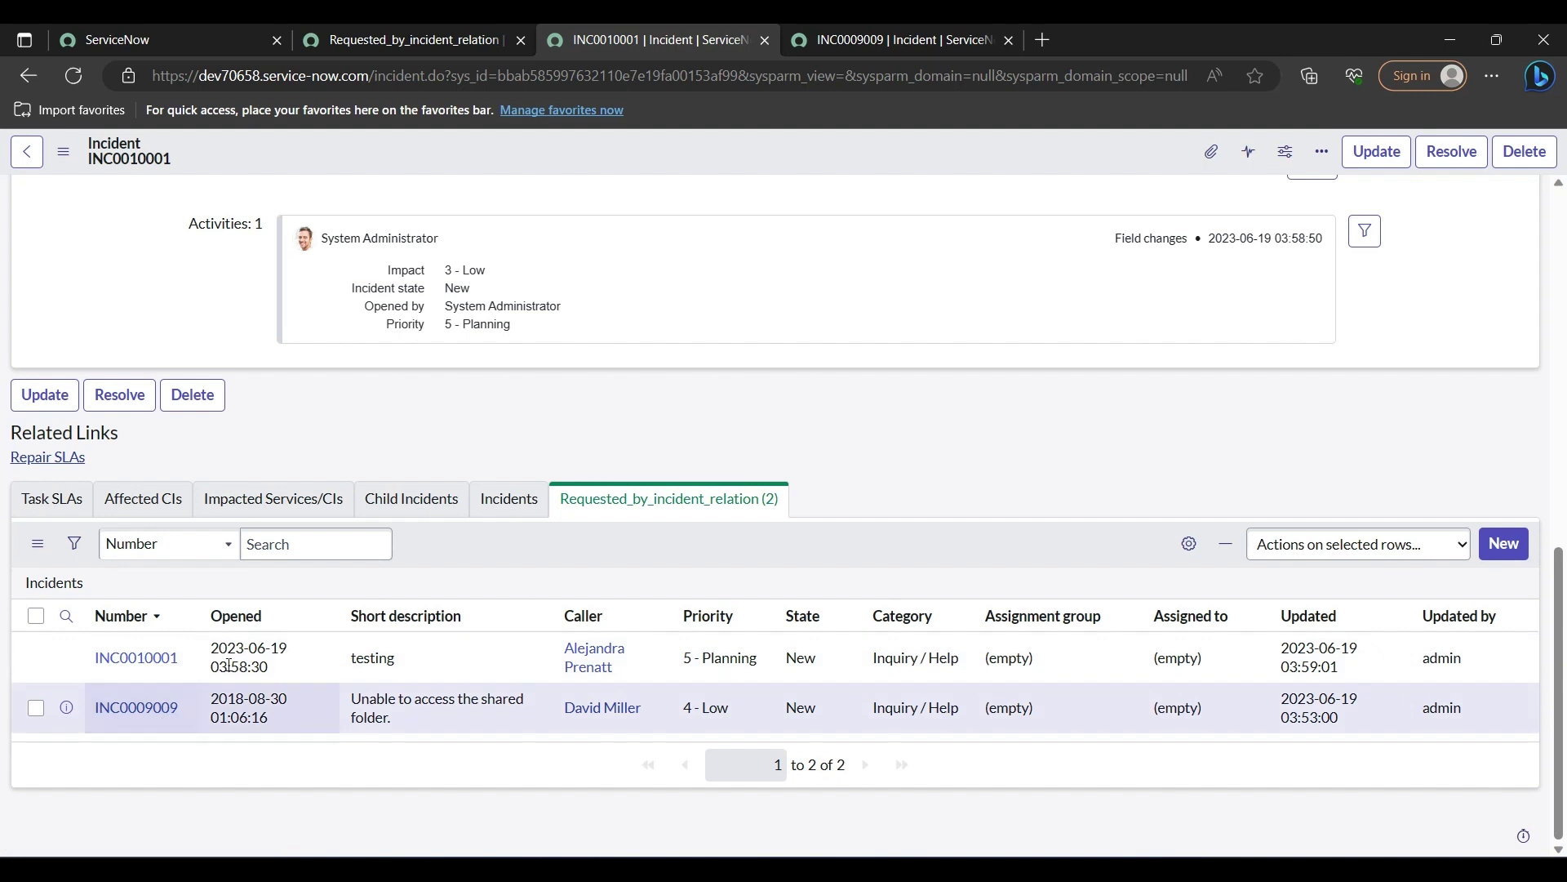
scroll(239, 653, "up", 1)
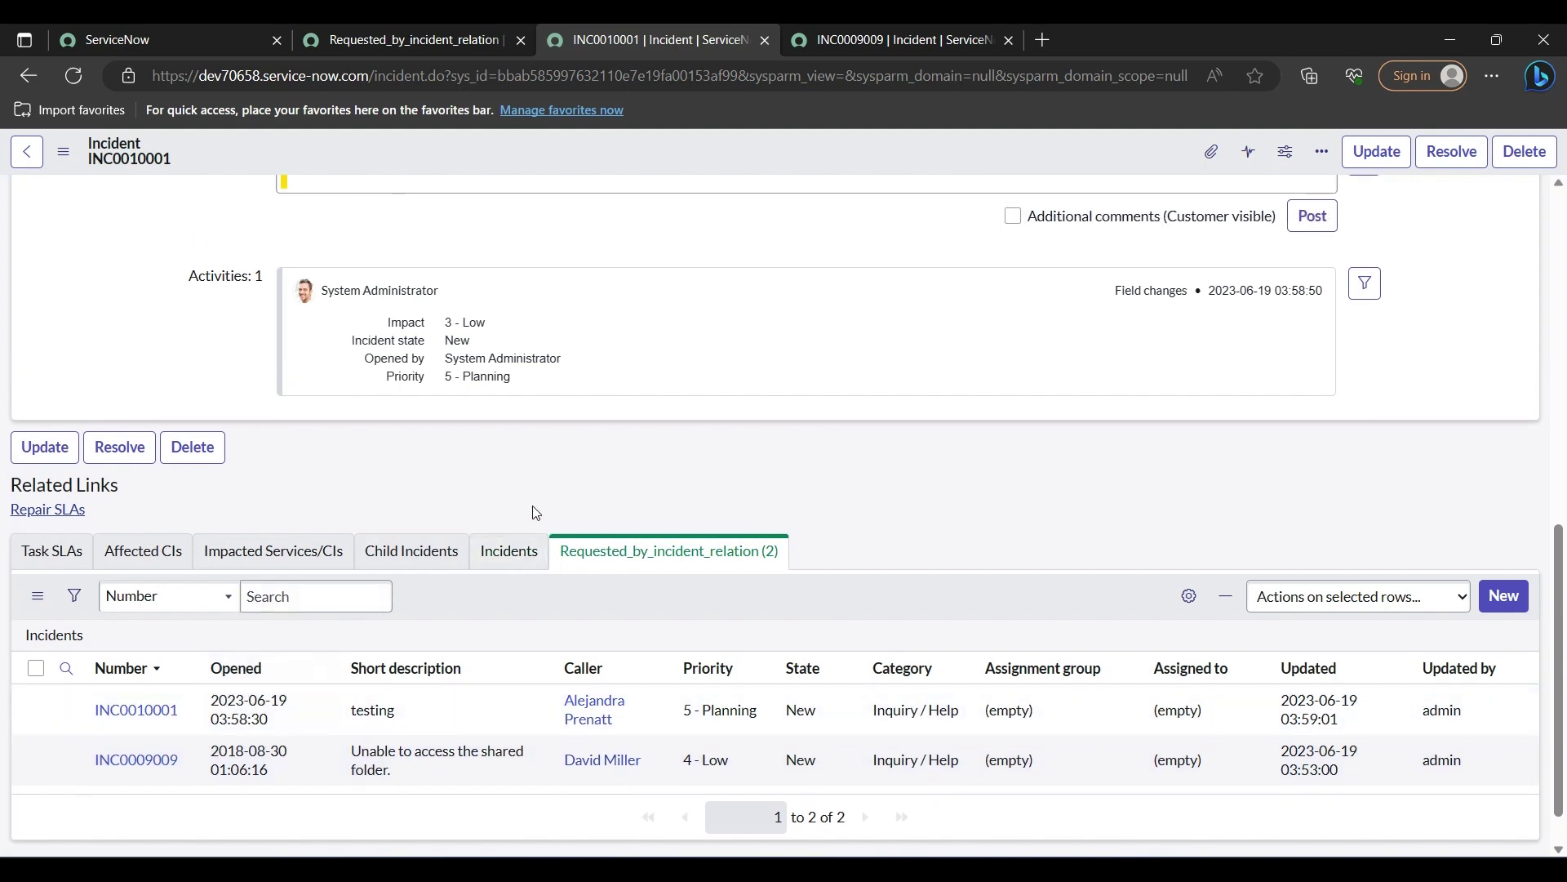
scroll(536, 512, "up", 10)
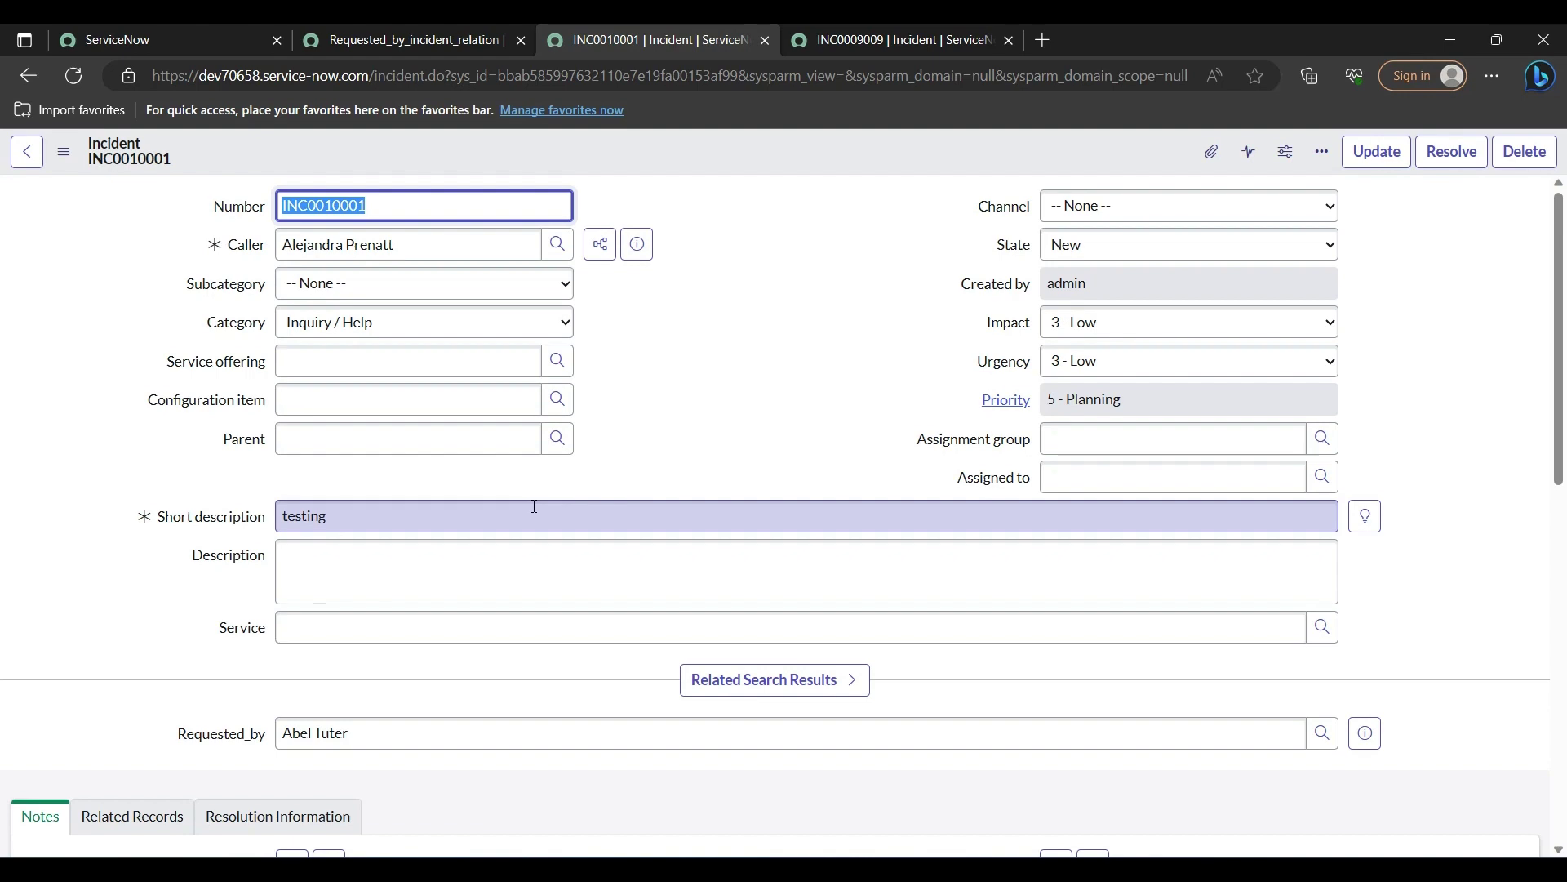
scroll(534, 506, "down", 2)
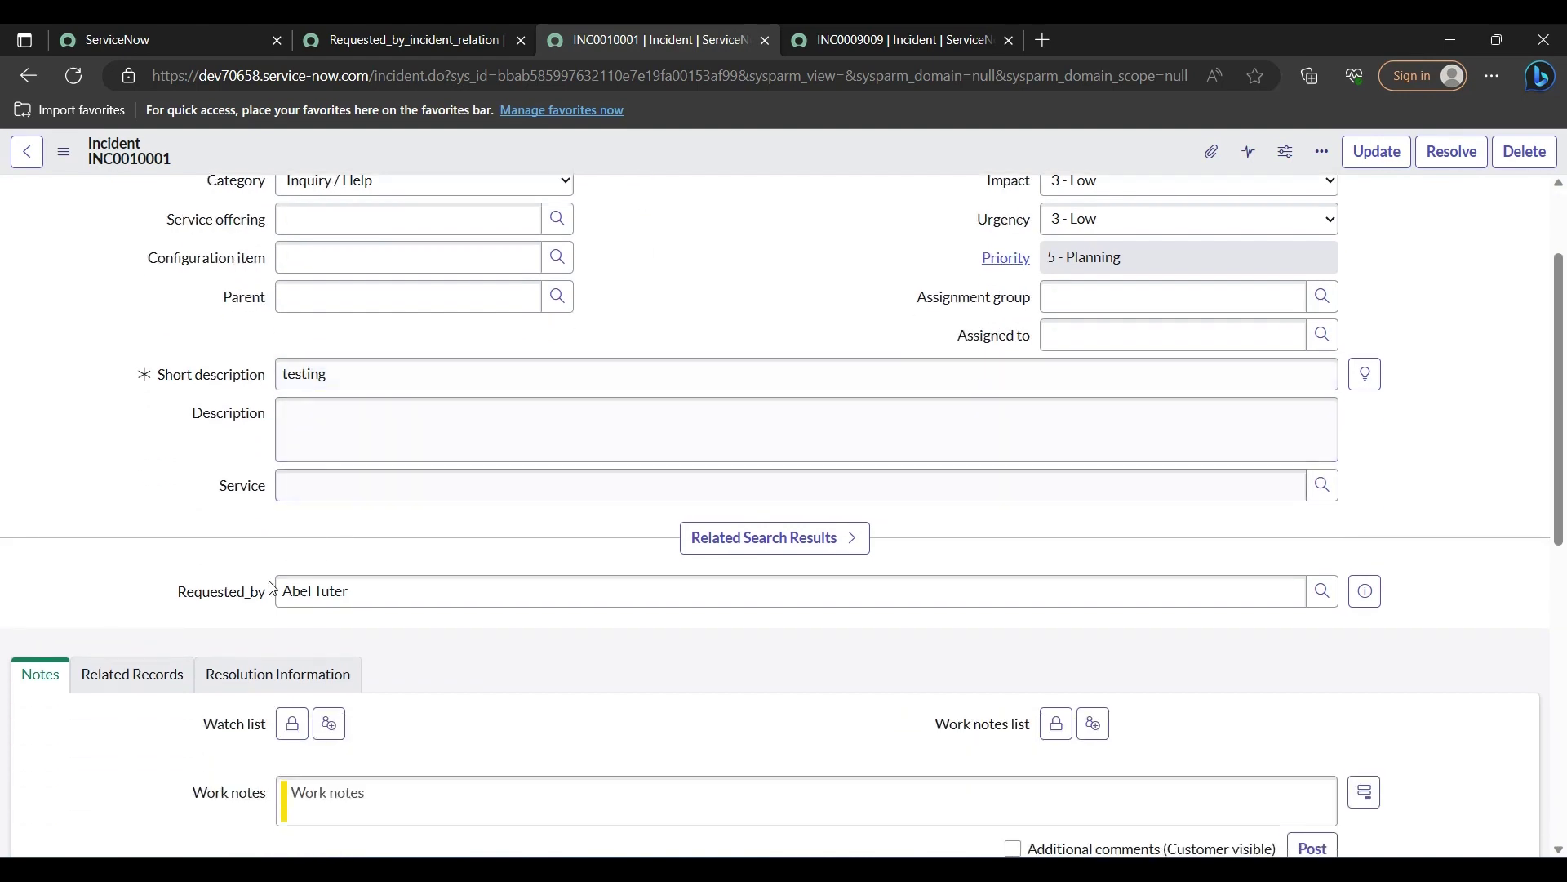
scroll(88, 603, "down", 6)
scroll(88, 602, "down", 3)
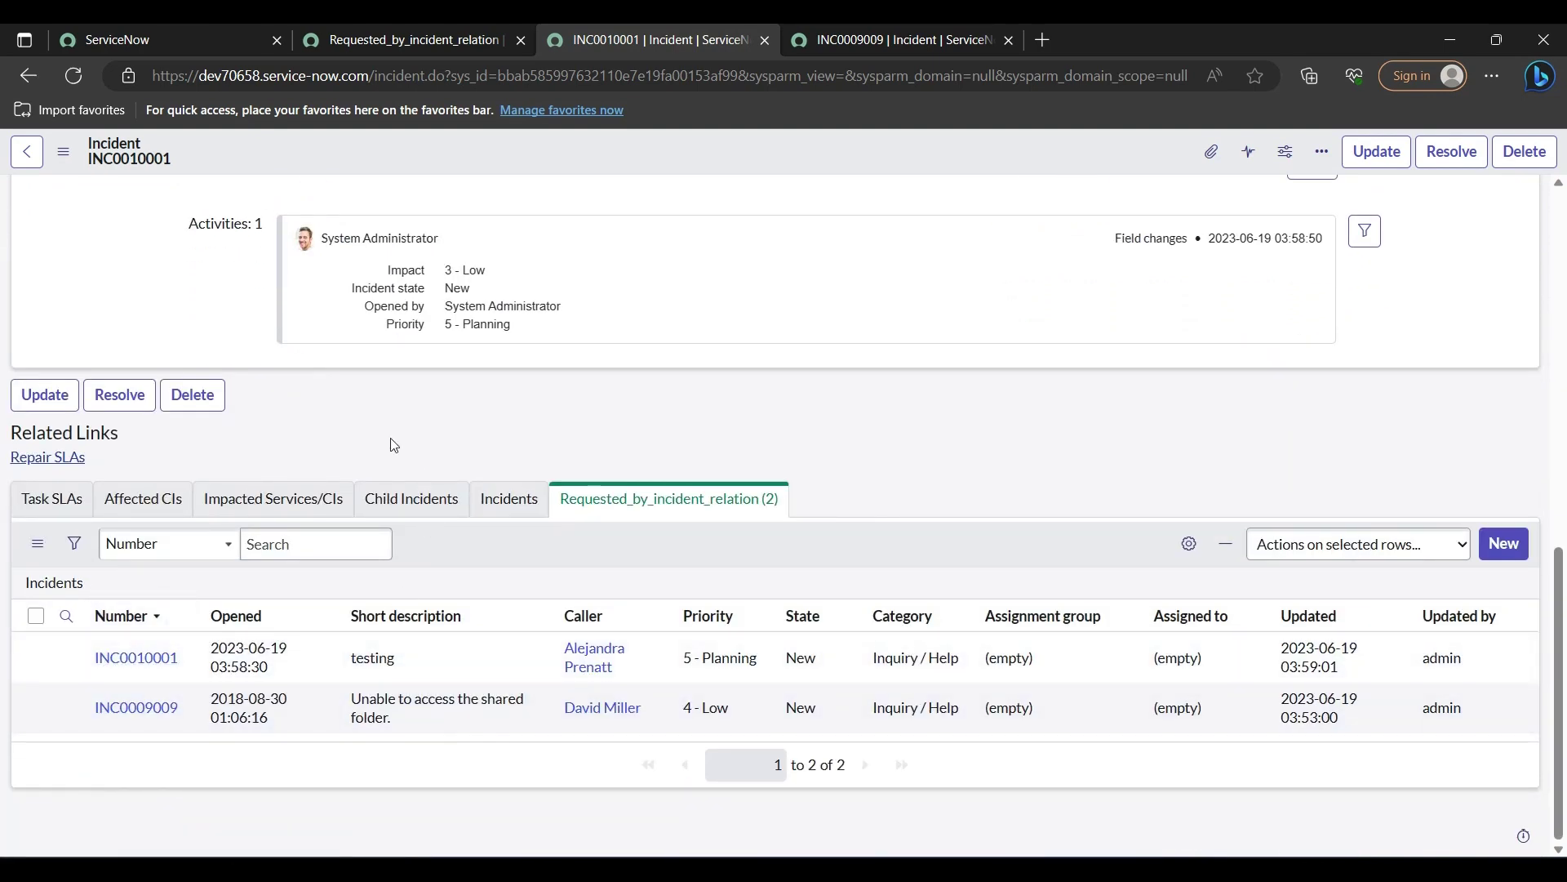
key("F5")
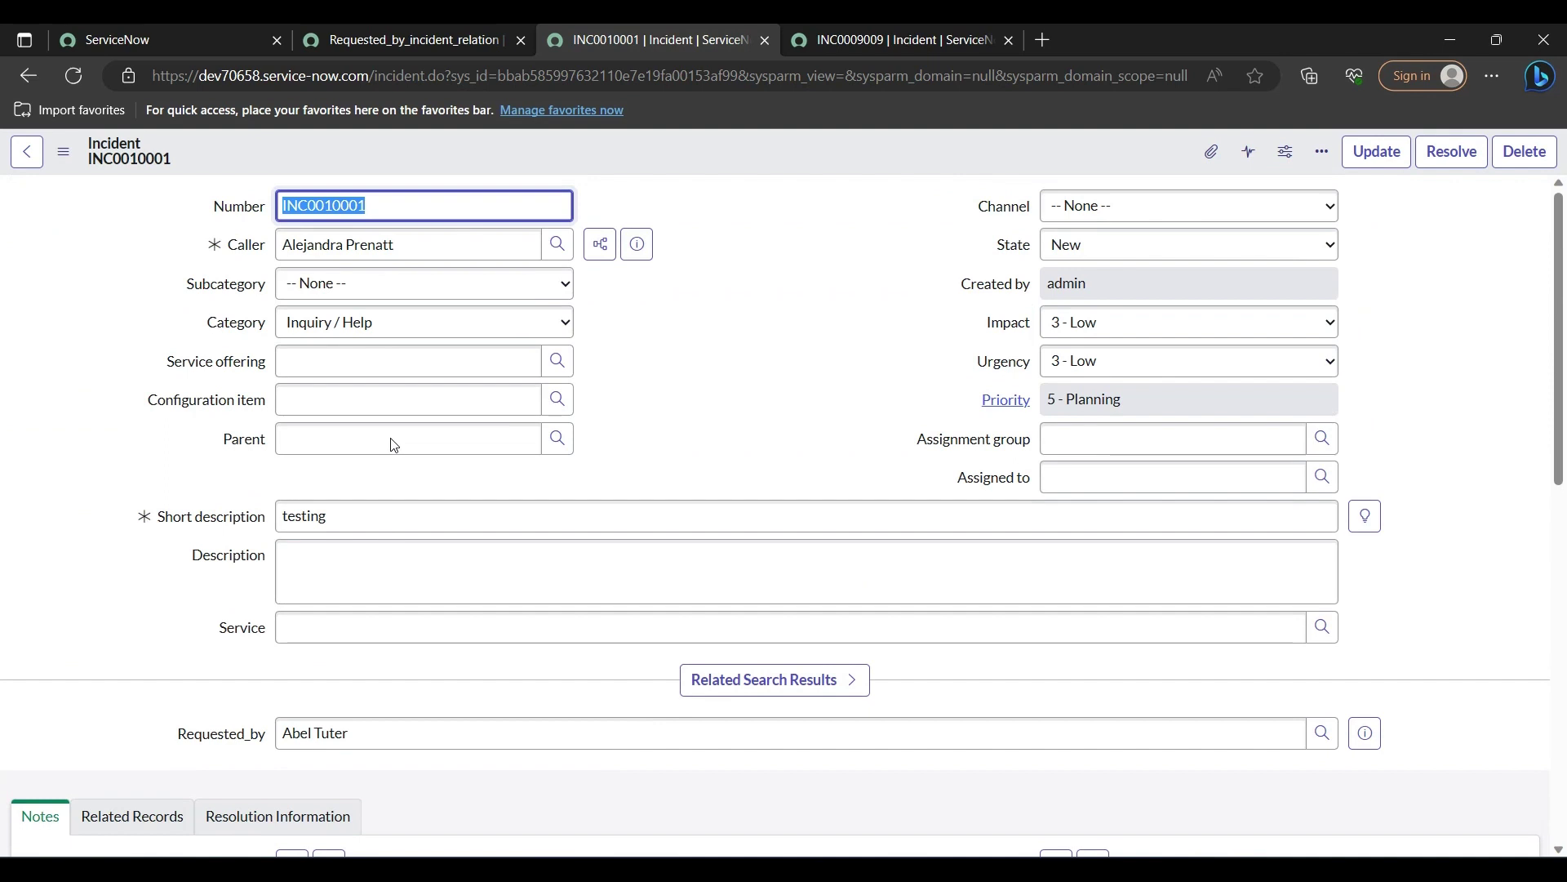